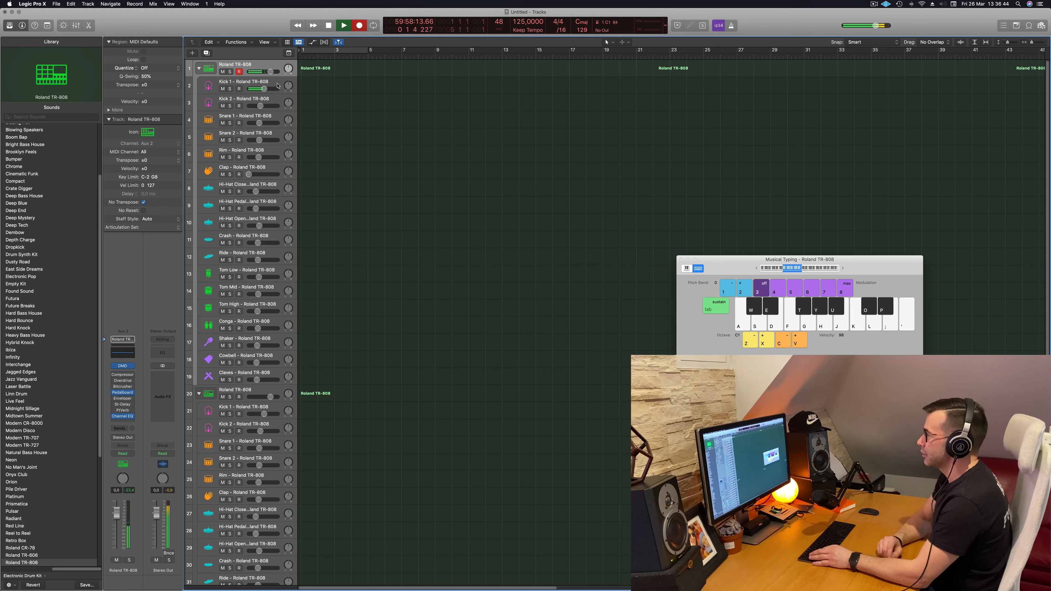
# Record a one-bar pattern of four kick hits on the main Roland TR-808 track and stop the recording.
pyautogui.press('a')
pyautogui.press('a')
pyautogui.press('a')
pyautogui.press('a')
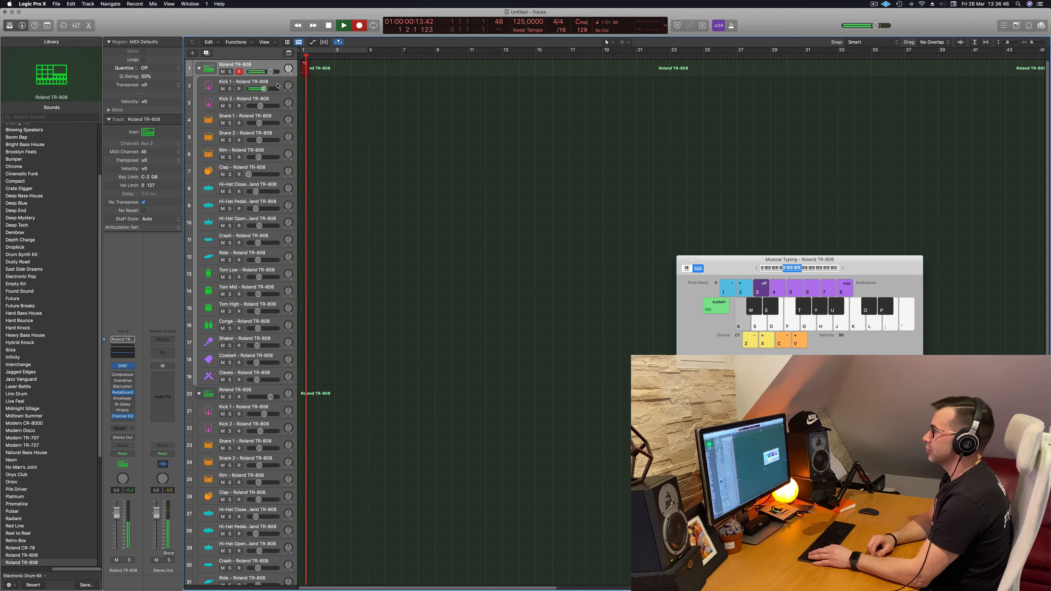
pyautogui.press('space')
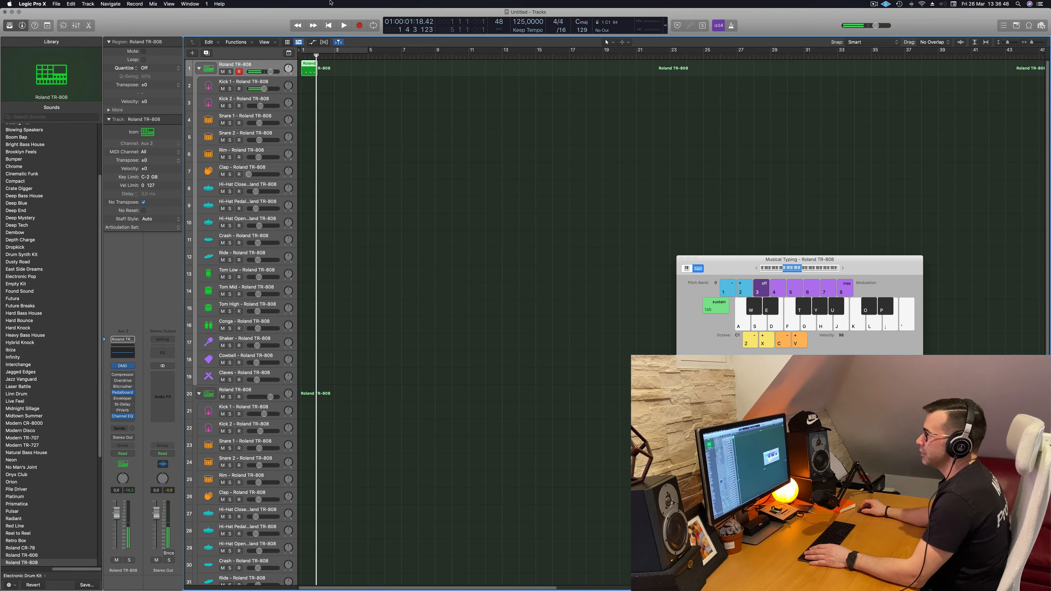
# Quantize the recorded kick notes to 1/16 and lay the region out as four one-bar copies on the Kick 1 track with cycle on.
pyautogui.press('c')
pyautogui.doubleClick(309, 65)
pyautogui.press('super+a')
pyautogui.press('q')
pyautogui.moveTo(309, 66); pyautogui.dragTo(326, 65)
pyautogui.moveTo(311, 66)
pyautogui.mouseDown()
pyautogui.moveTo(403, 65)
pyautogui.moveTo(306, 80)
pyautogui.moveTo(313, 73)
pyautogui.moveTo(313, 84)
pyautogui.mouseUp()
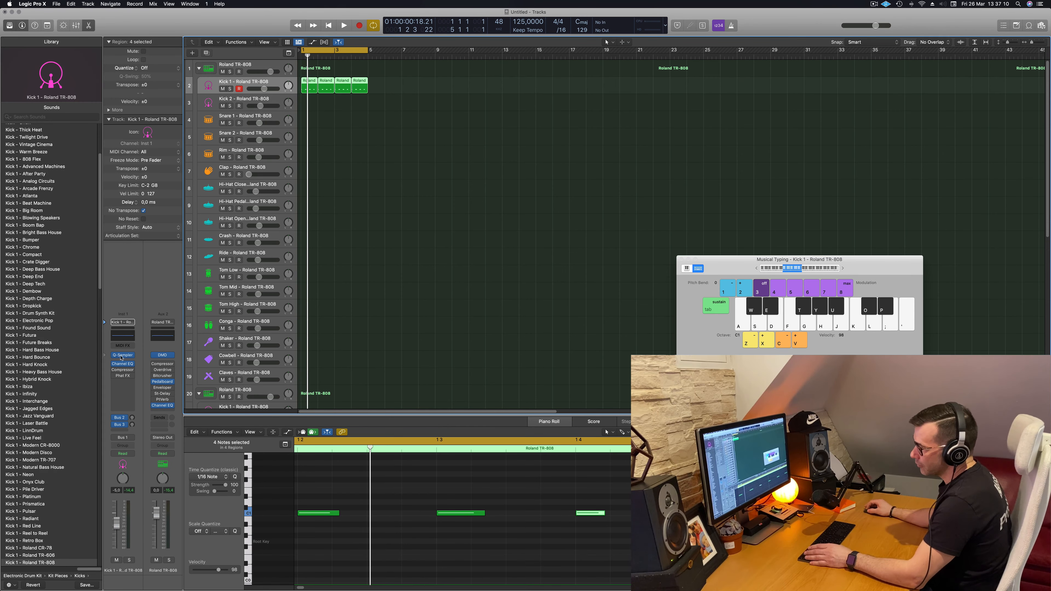
# Open the Kick 1 track's Quick Sampler and play back the kick loop.
pyautogui.click(123, 357)
pyautogui.press('space')
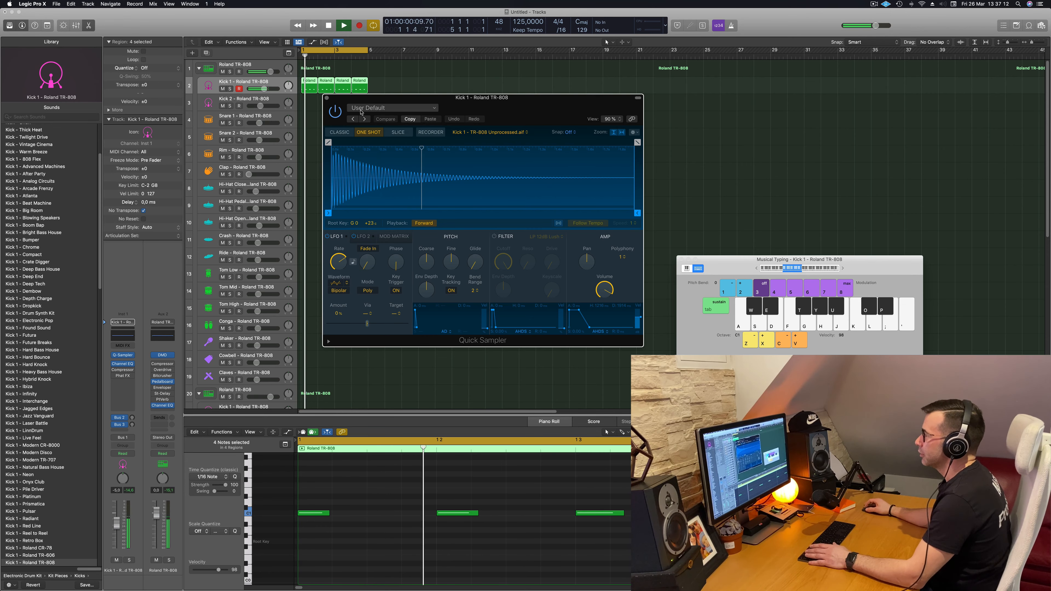
pyautogui.moveTo(496, 105); pyautogui.dragTo(569, 116)
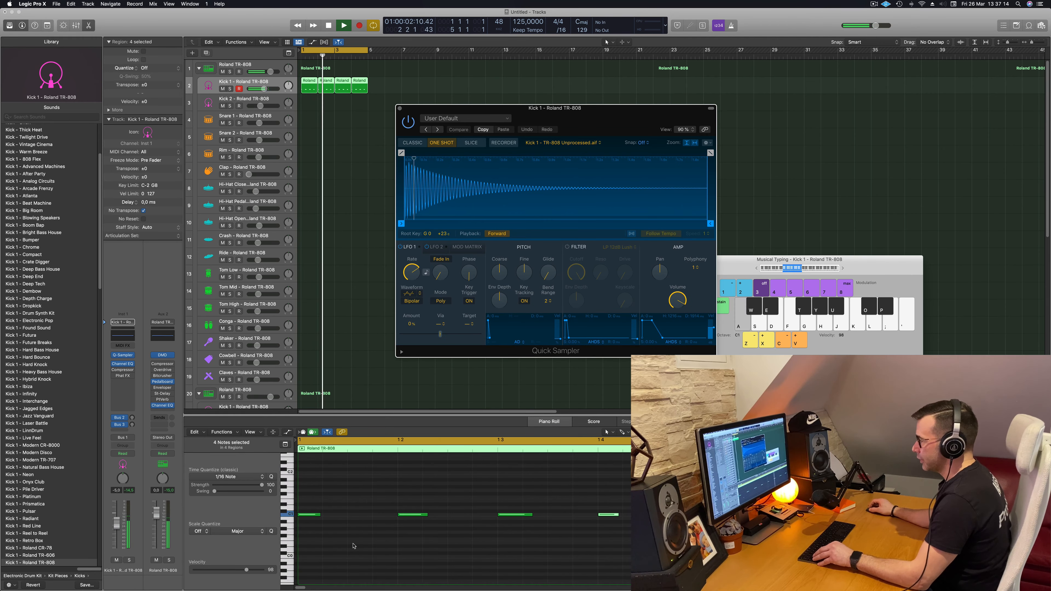
# Transpose all notes in the four Kick 1 regions down one octave.
pyautogui.click(332, 502)
pyautogui.press('super+a')
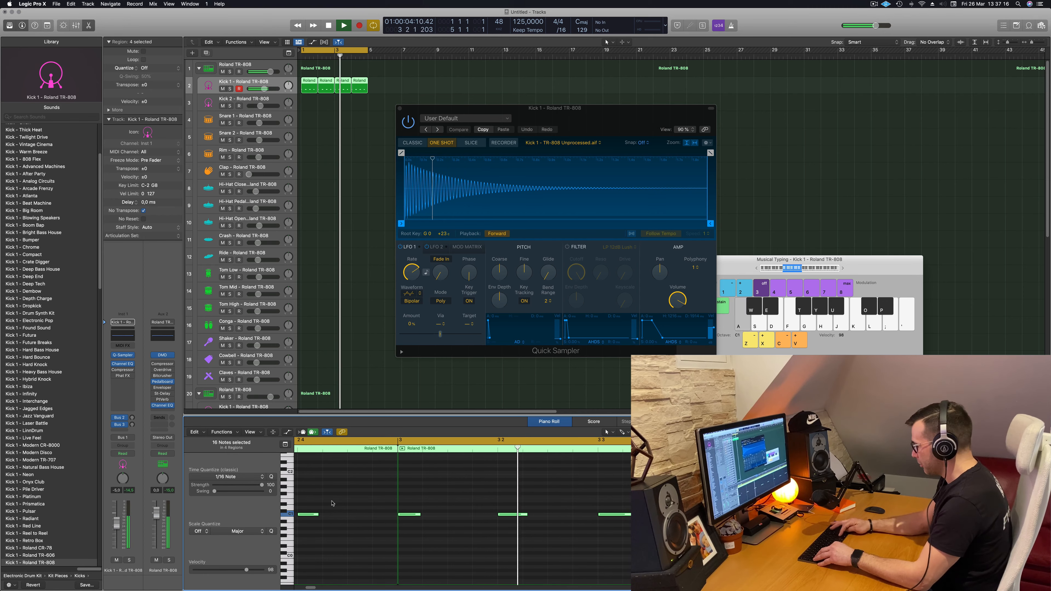
pyautogui.hotkey('alt', 'shift', 'Down')
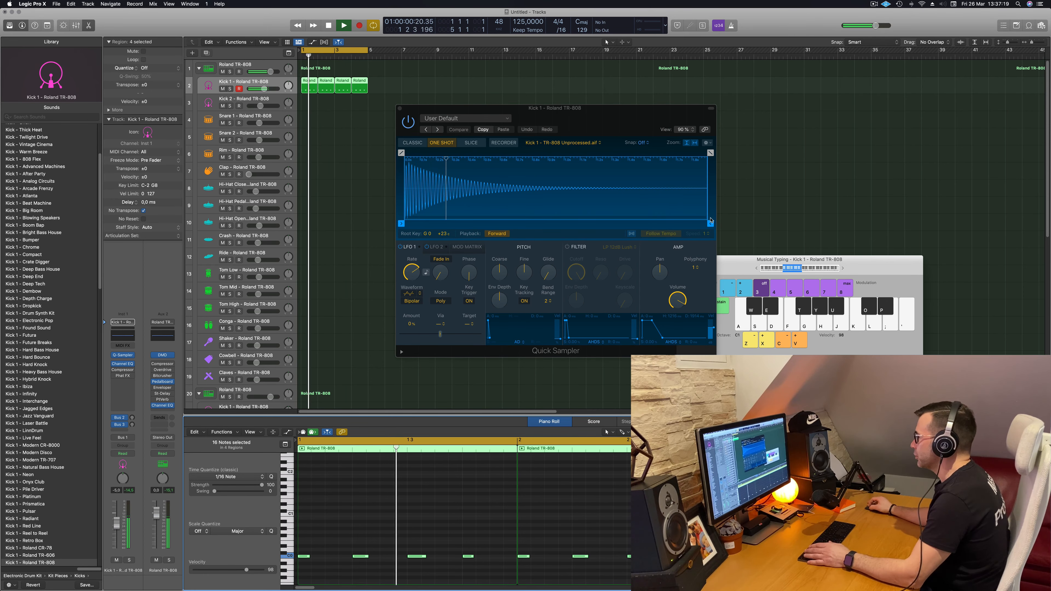
# Trim the Kick 1 sample to end at 0.619 s with a 0.407 s fade-out and raise its coarse pitch.
pyautogui.moveTo(710, 223)
pyautogui.mouseDown()
pyautogui.moveTo(696, 152)
pyautogui.moveTo(434, 159)
pyautogui.moveTo(507, 162)
pyautogui.mouseUp()
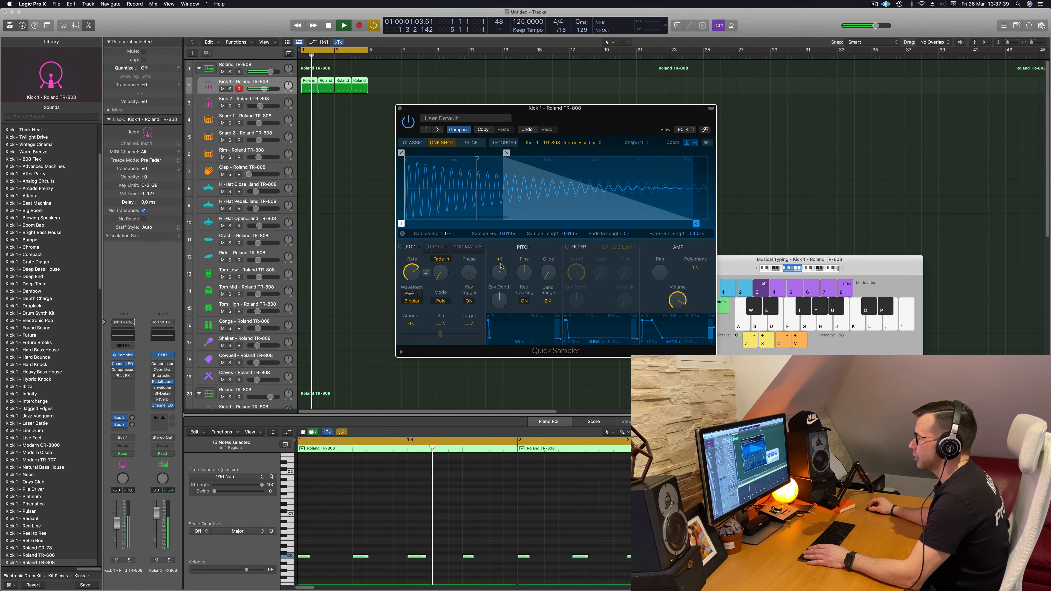
pyautogui.moveTo(499, 270); pyautogui.dragTo(504, 258)
pyautogui.scroll(2, 504, 258)
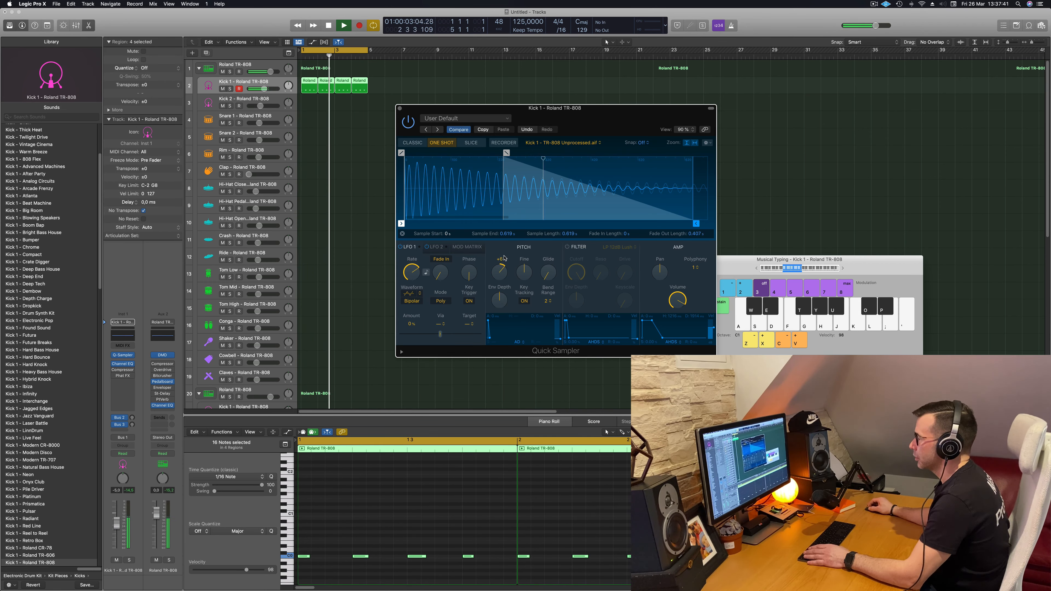
pyautogui.moveTo(504, 258)
pyautogui.mouseDown()
pyautogui.moveTo(505, 271)
pyautogui.moveTo(508, 259)
pyautogui.mouseUp()
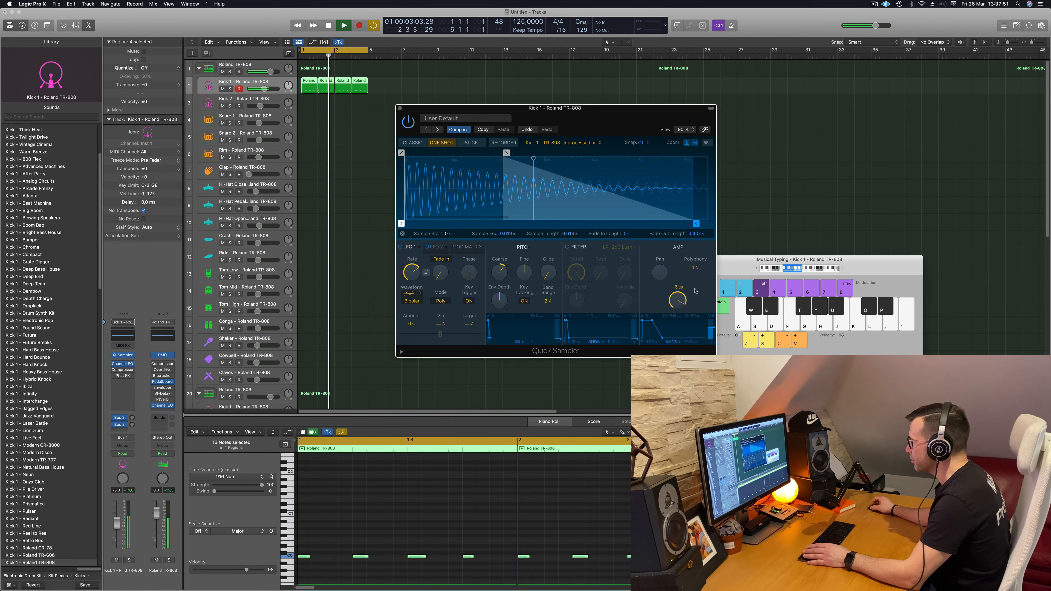
# Set the Kick 1 Quick Sampler's polyphony to 1.
pyautogui.click(694, 267)
pyautogui.click(696, 304)
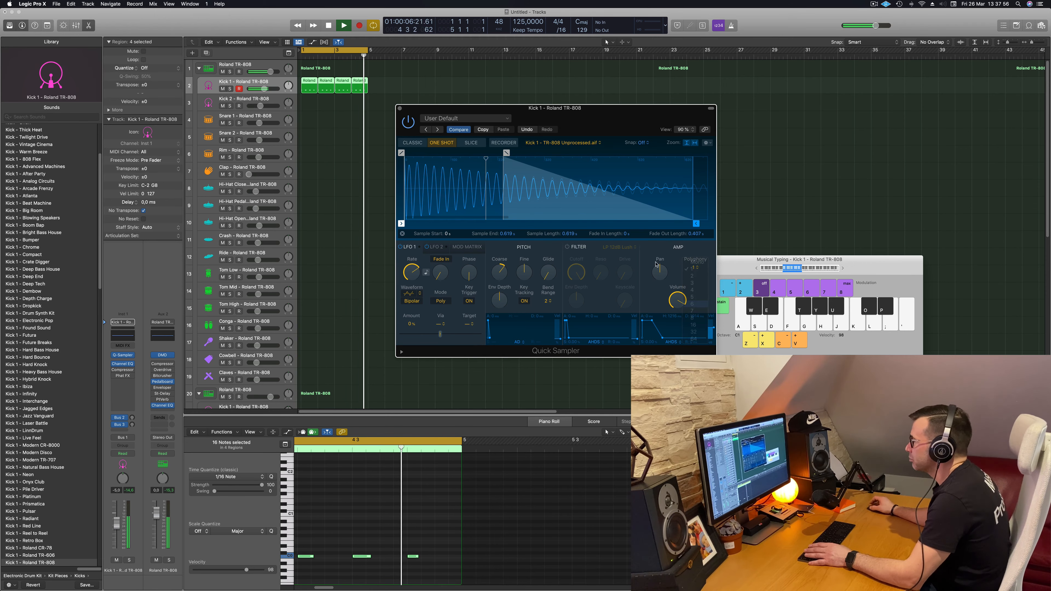
pyautogui.click(691, 268)
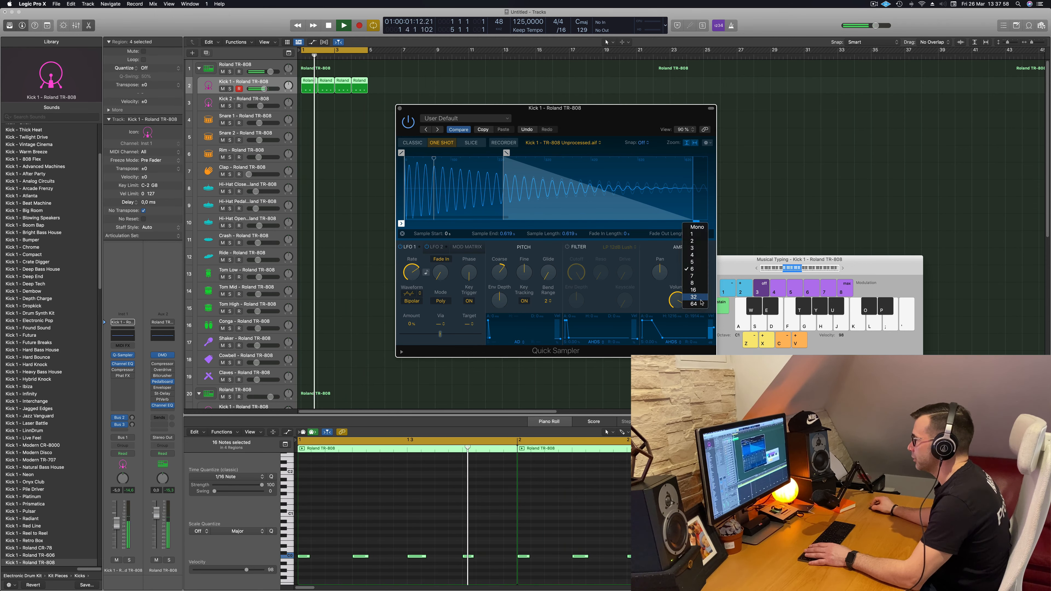
pyautogui.click(692, 233)
pyautogui.moveTo(476, 108); pyautogui.dragTo(468, 103)
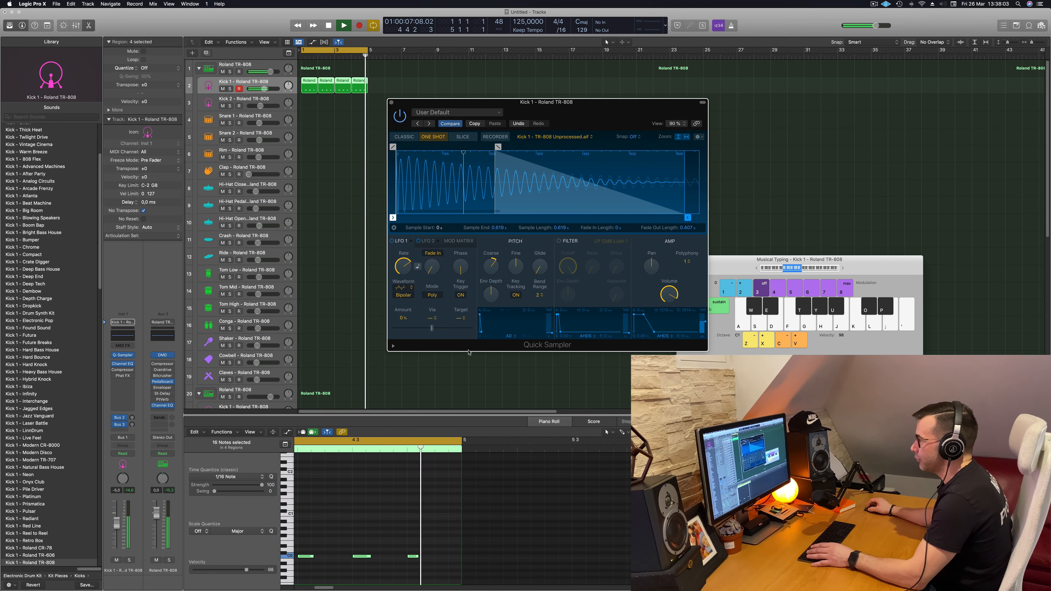
pyautogui.moveTo(607, 112); pyautogui.dragTo(565, 127)
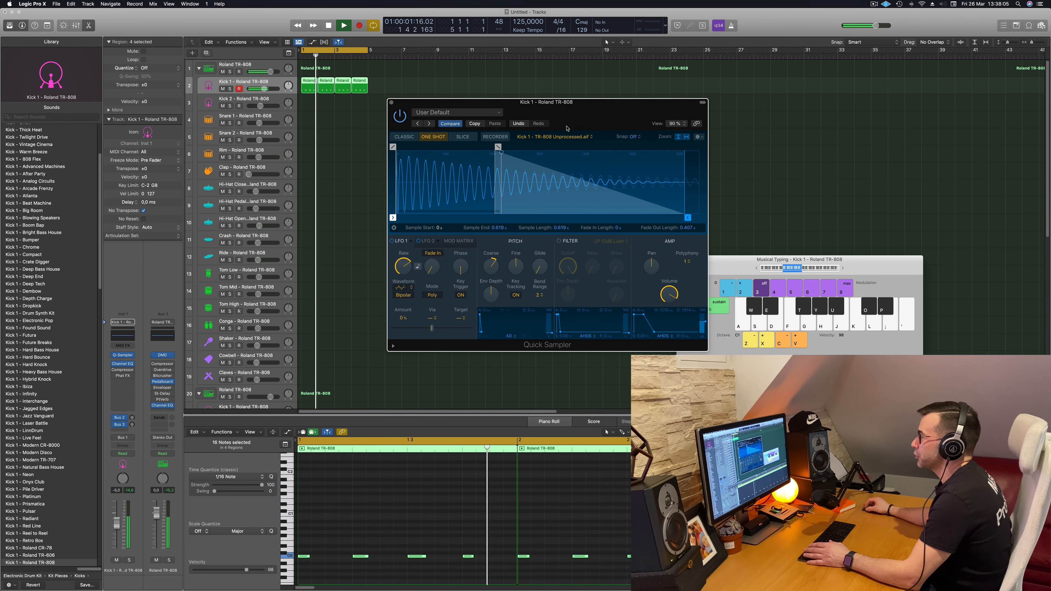
# Stop playback and duplicate all Kick 1 notes onto a pitch four semitones above the originals.
pyautogui.press('space')
pyautogui.click(345, 545)
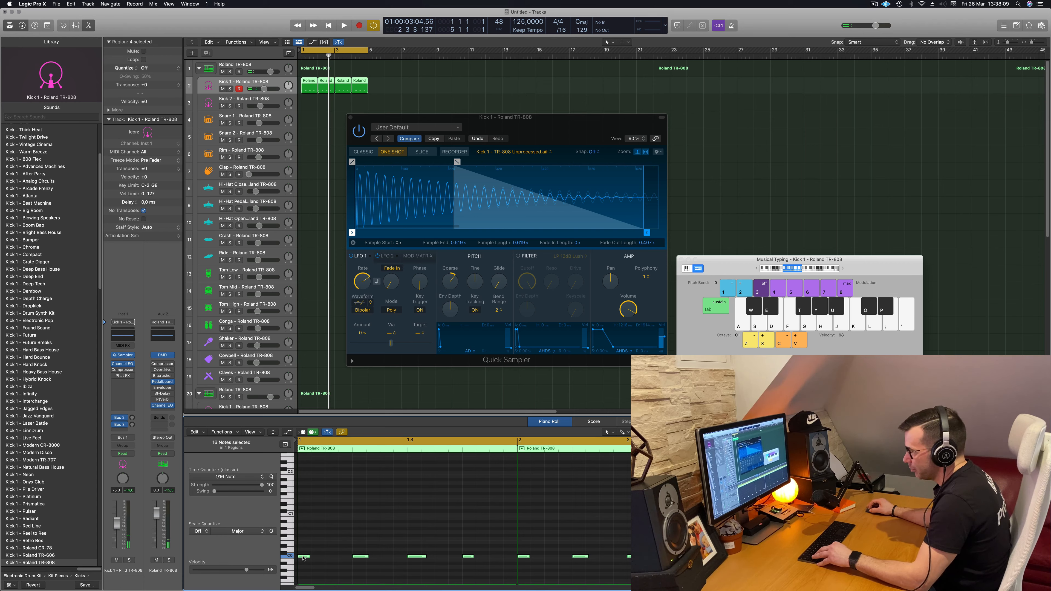
pyautogui.moveTo(303, 558); pyautogui.dragTo(304, 544)
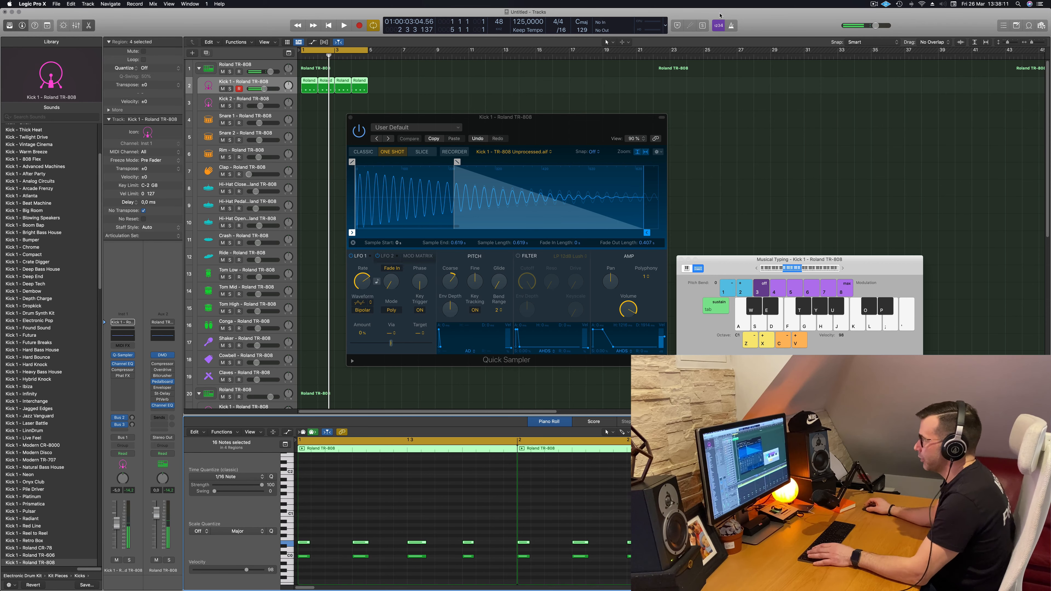
# Set the Kick 1 Quick Sampler's polyphony to 2 and play back the layered kick notes.
pyautogui.click(645, 277)
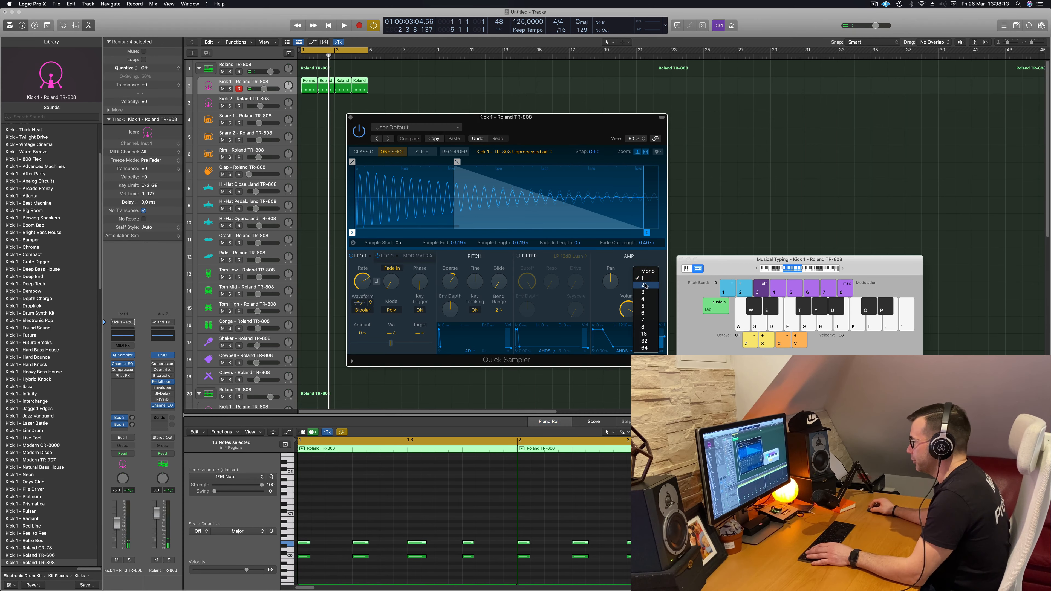
pyautogui.press('Return')
pyautogui.moveTo(563, 125); pyautogui.dragTo(663, 123)
pyautogui.press('space')
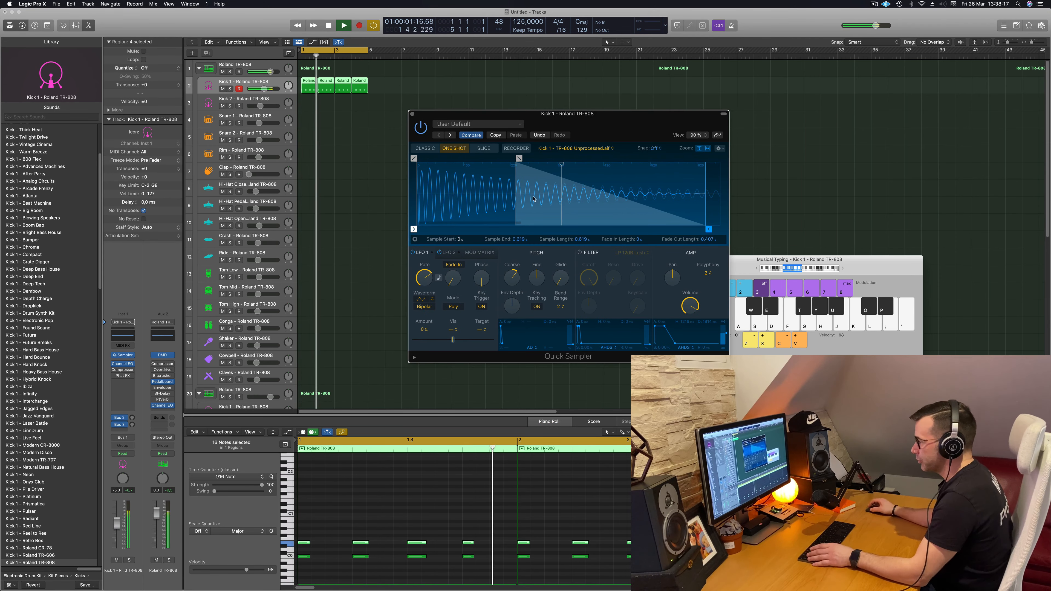
# Transpose the duplicated Kick 1 notes in semitone steps to just below the originals, and close the Quick Sampler.
pyautogui.press('space')
pyautogui.hotkey('alt', 'Down')
pyautogui.hotkey('alt', 'Down')
pyautogui.press('space')
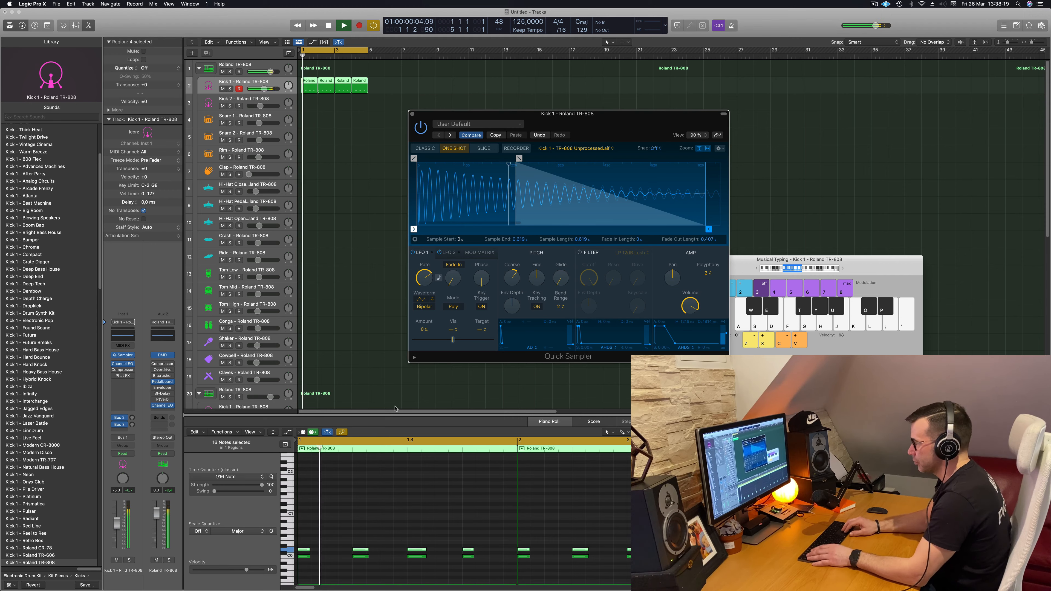
pyautogui.hotkey('alt', 'Down')
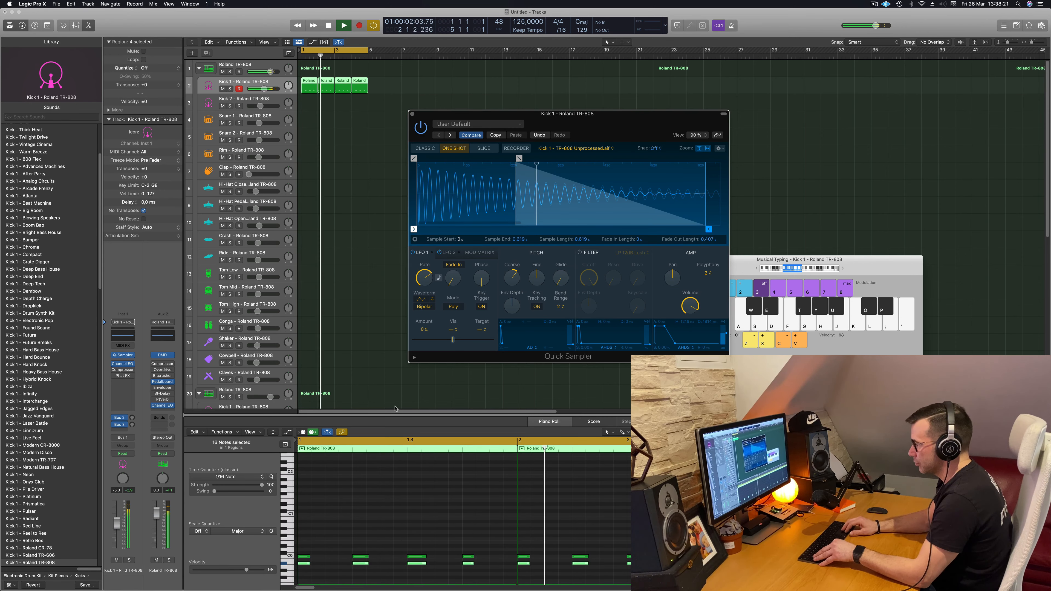
pyautogui.hotkey('alt', 'Down')
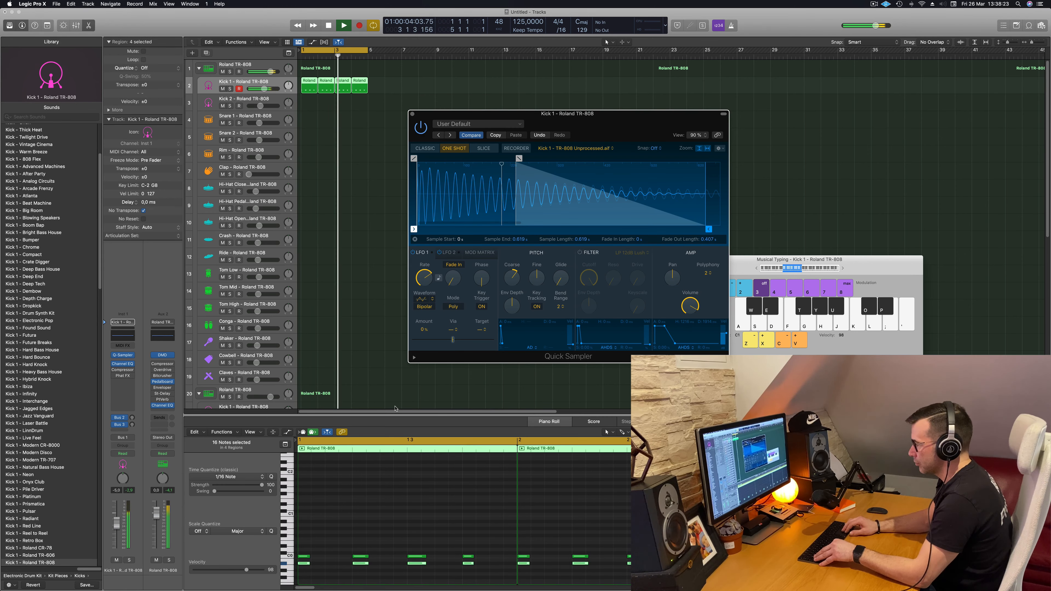
pyautogui.hotkey('alt', 'Up')
pyautogui.press('space')
pyautogui.click(412, 114)
pyautogui.click(356, 131)
pyautogui.press('space')
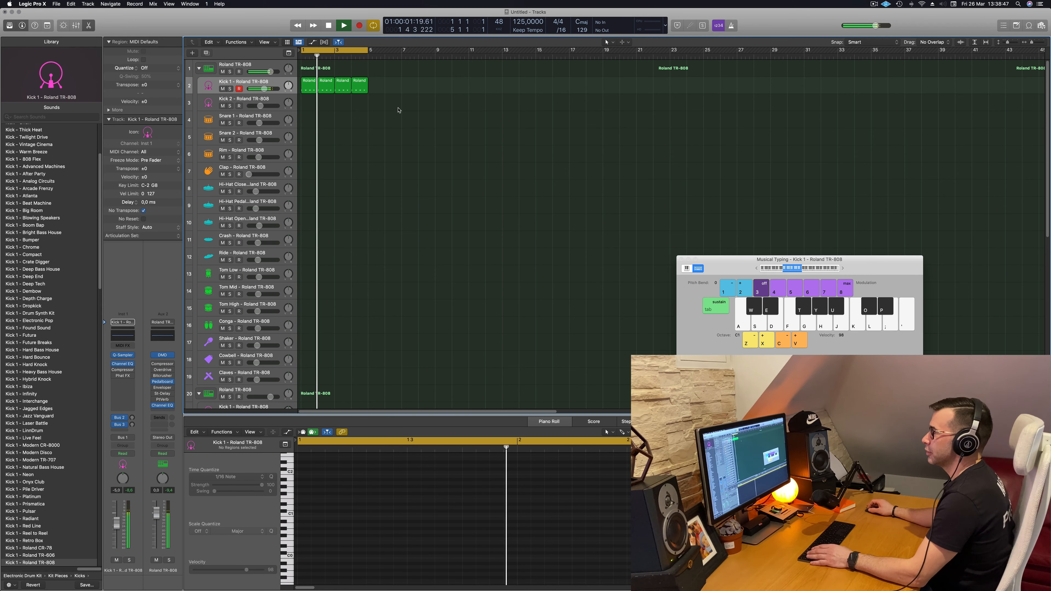
# Copy the first Kick 1 region to the Kick 2 track and reduce it to a single row of four notes.
pyautogui.moveTo(311, 86); pyautogui.dragTo(312, 108)
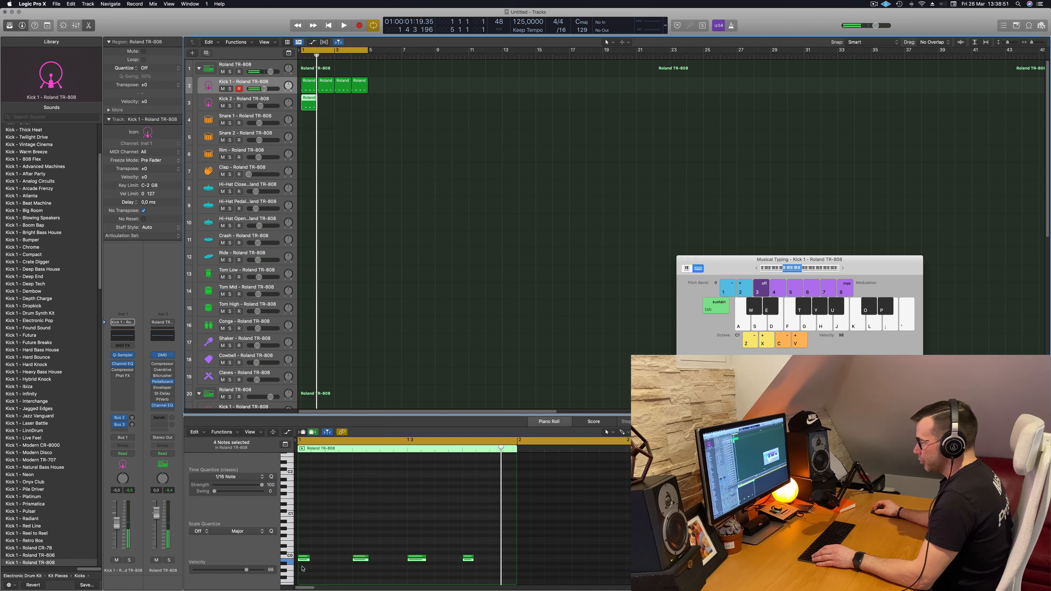
pyautogui.moveTo(303, 567); pyautogui.dragTo(473, 554)
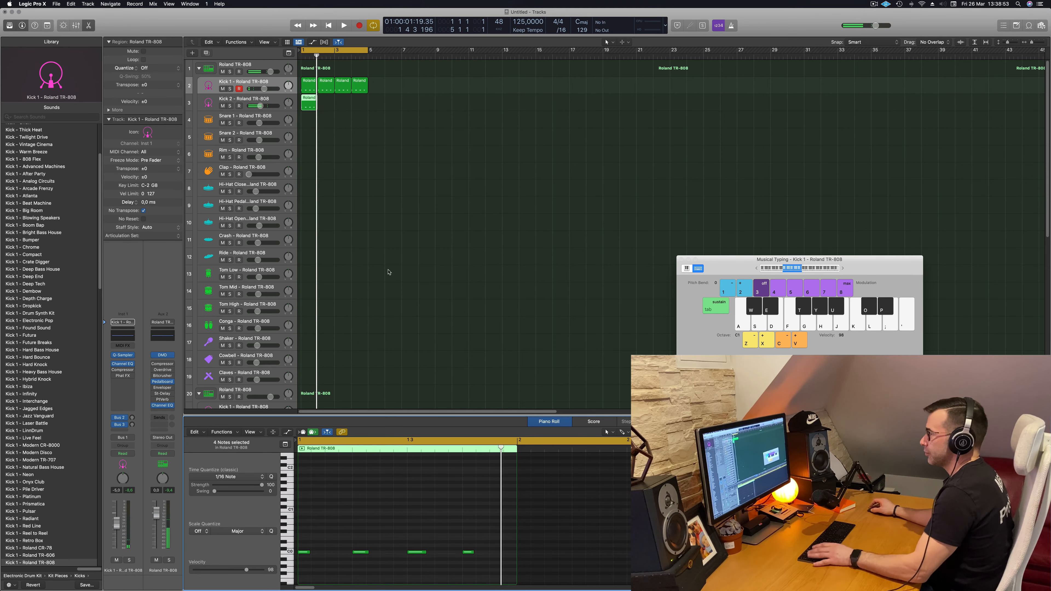
# Play the loop and audition the Kick 2 track soloed, returning to the full mix.
pyautogui.press('space')
pyautogui.click(230, 106)
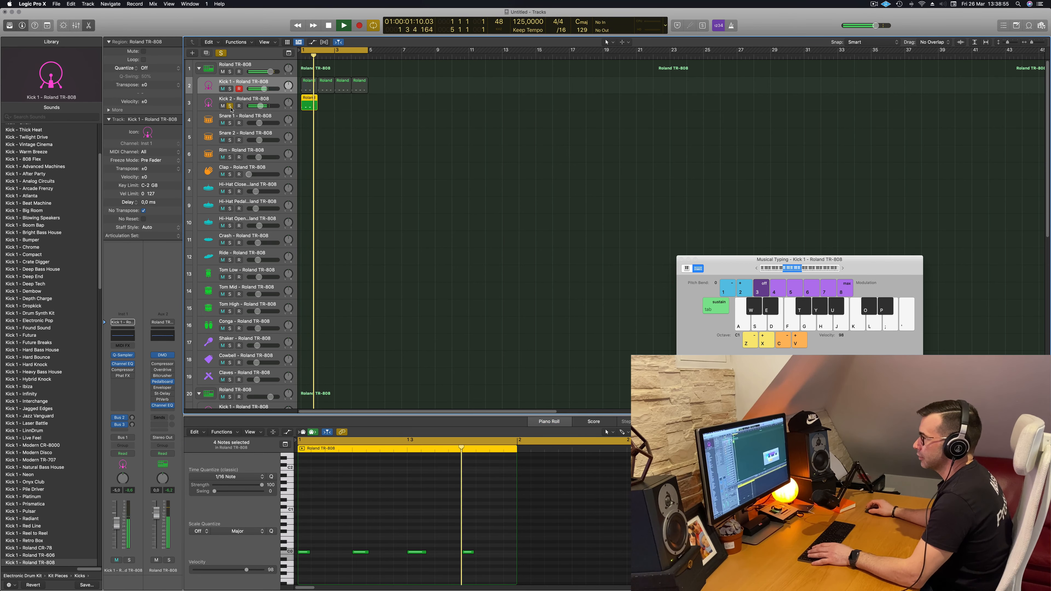
pyautogui.click(230, 106)
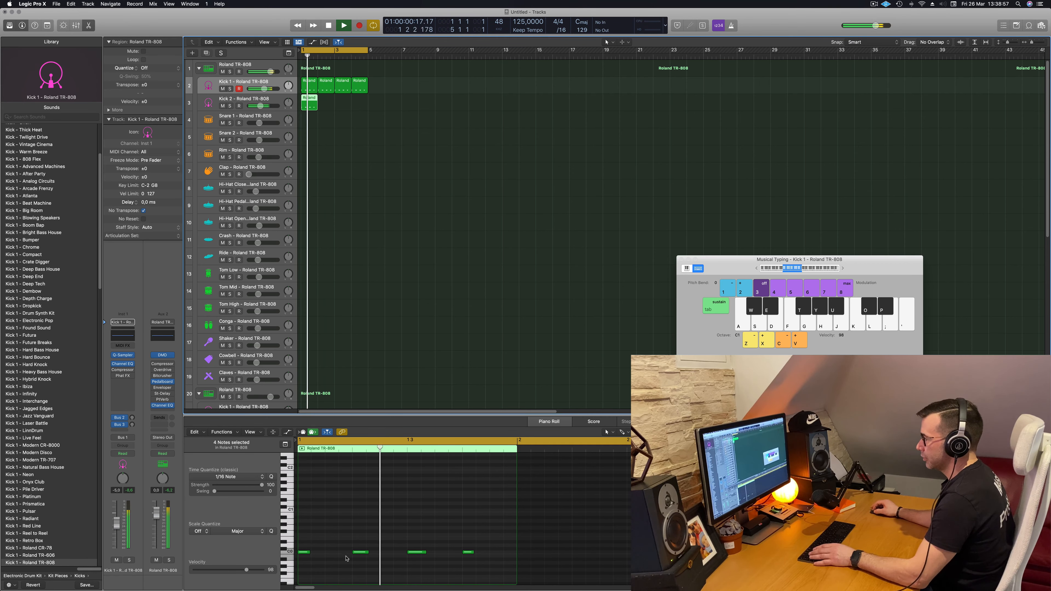
# Transpose the four Kick 2 notes up two octaves to C2 during playback.
pyautogui.hotkey('alt', 'shift', 'Up')
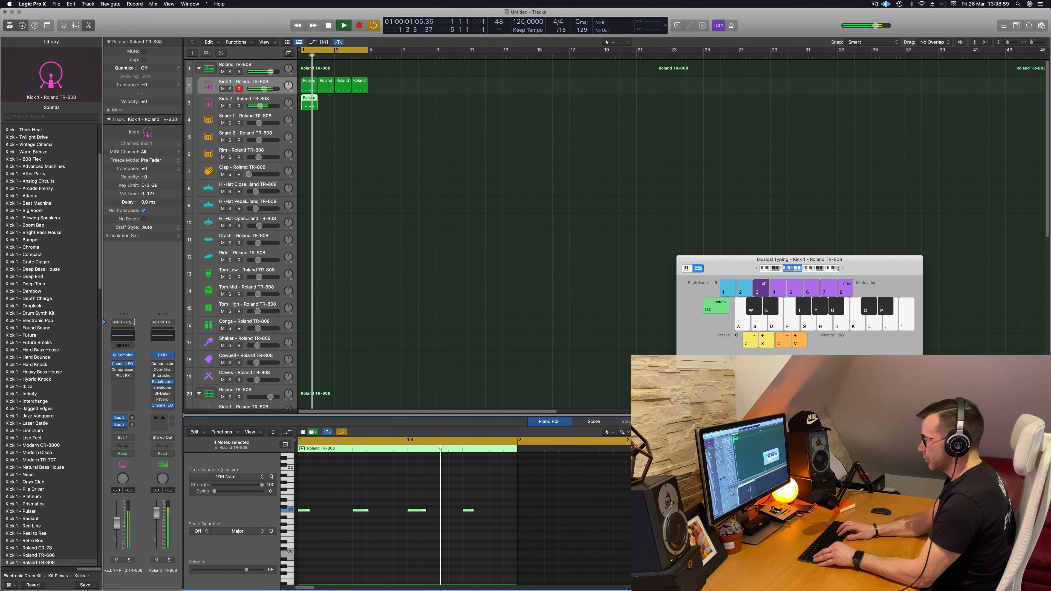
pyautogui.scroll(3, 623, 568)
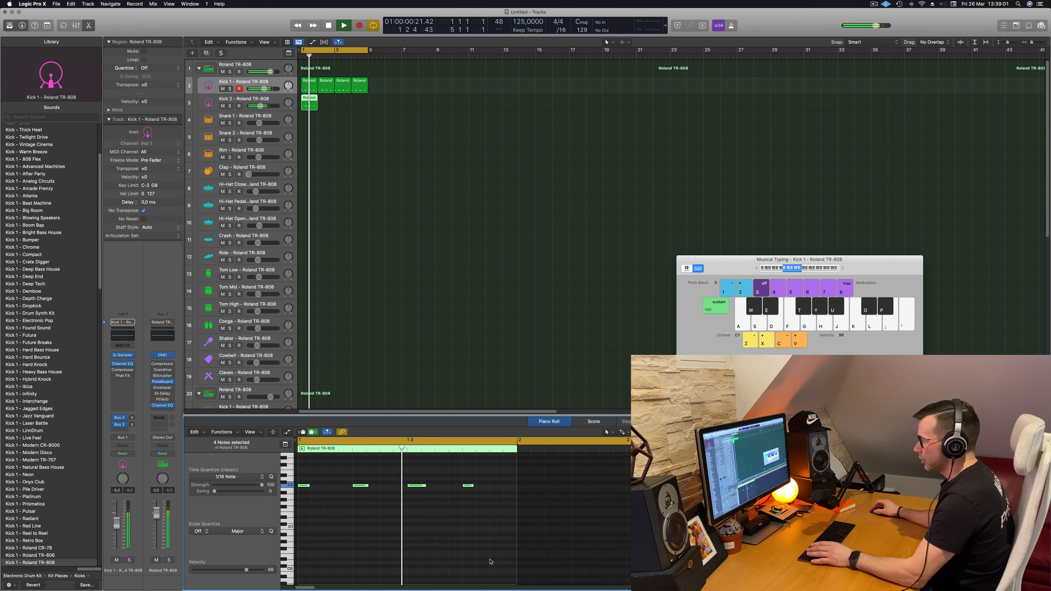
# Delete the first three notes of the Kick 2 region and shift the remaining note two sixteenths later.
pyautogui.press('space')
pyautogui.moveTo(443, 483); pyautogui.dragTo(288, 526)
pyautogui.press('Delete')
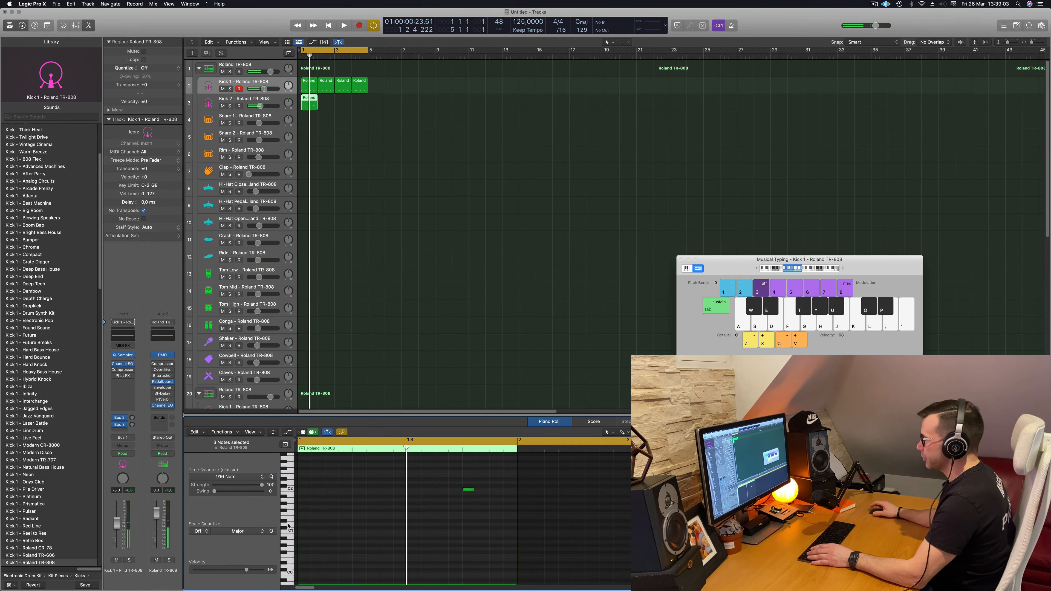
pyautogui.press('space')
pyautogui.hotkey('alt', 'Right')
pyautogui.hotkey('alt', 'Right')
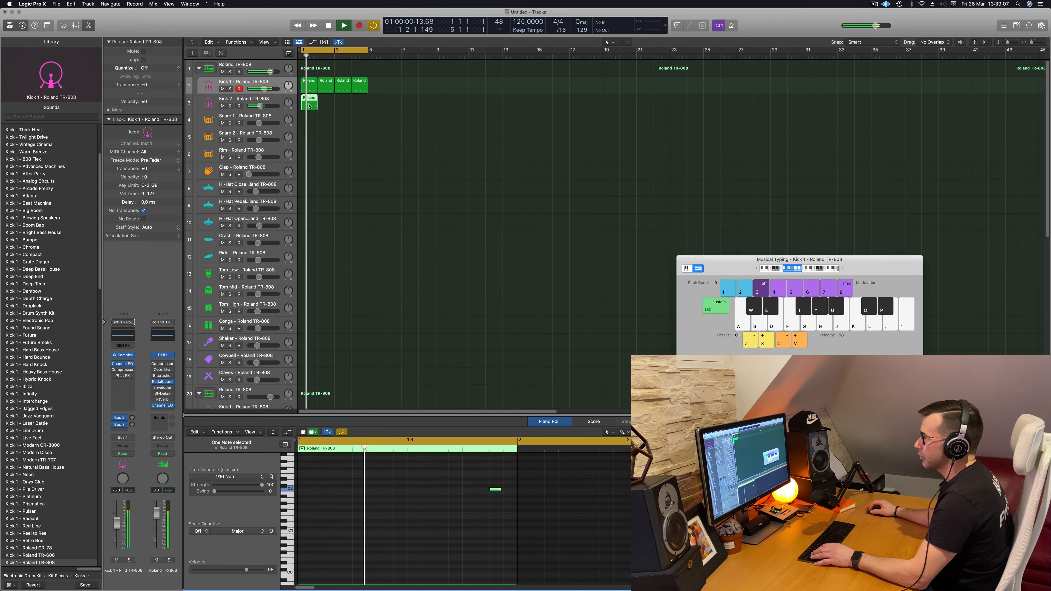
# Repeat the one-bar Kick 2 region to fill all four bars of the cycle and select the Kick 2 track.
pyautogui.scroll(8, 372, 521)
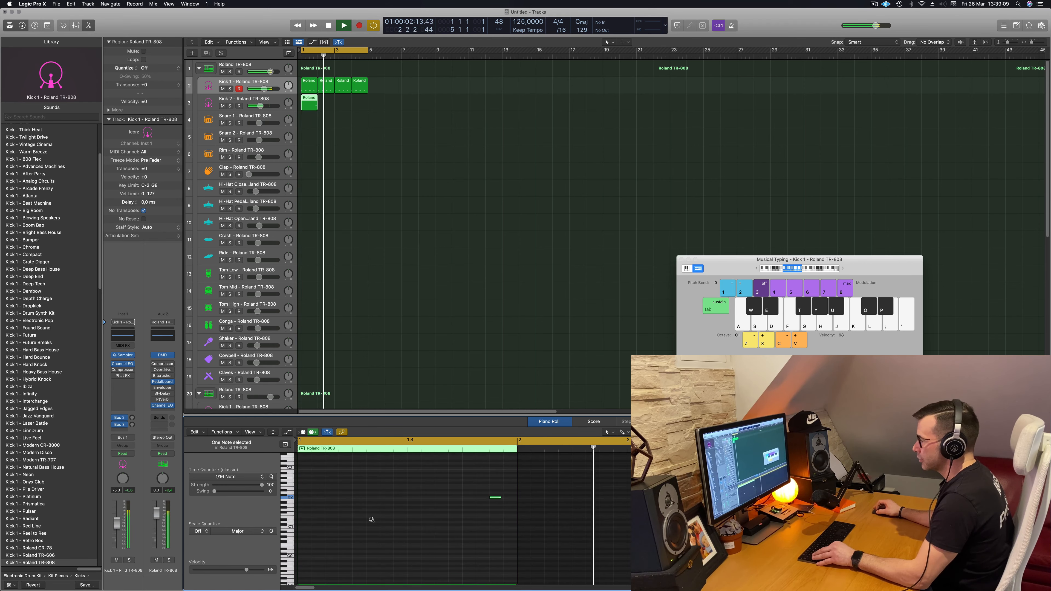
pyautogui.scroll(-5, 371, 521)
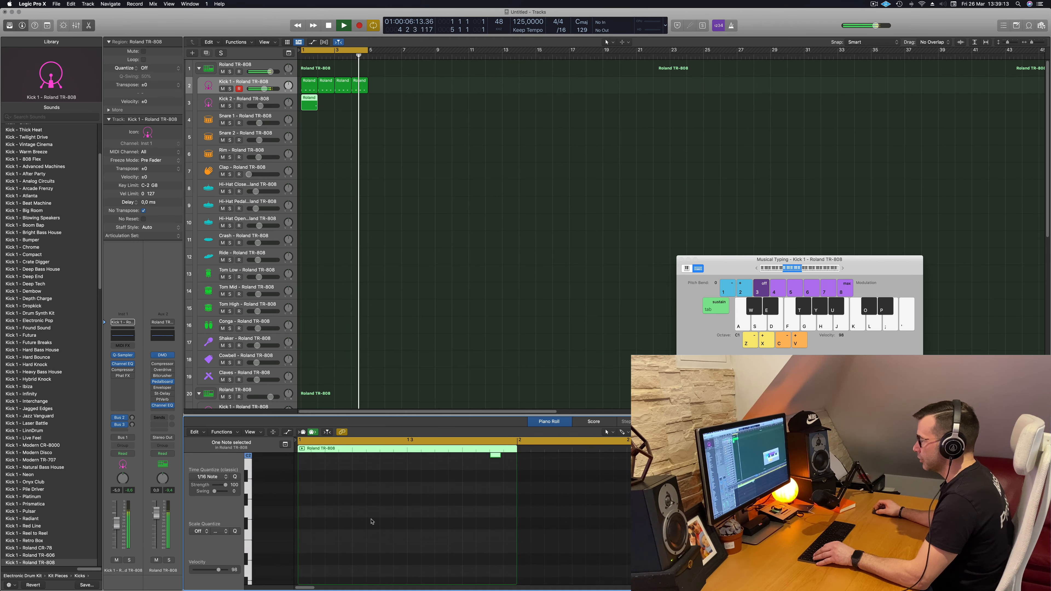
pyautogui.scroll(5, 371, 522)
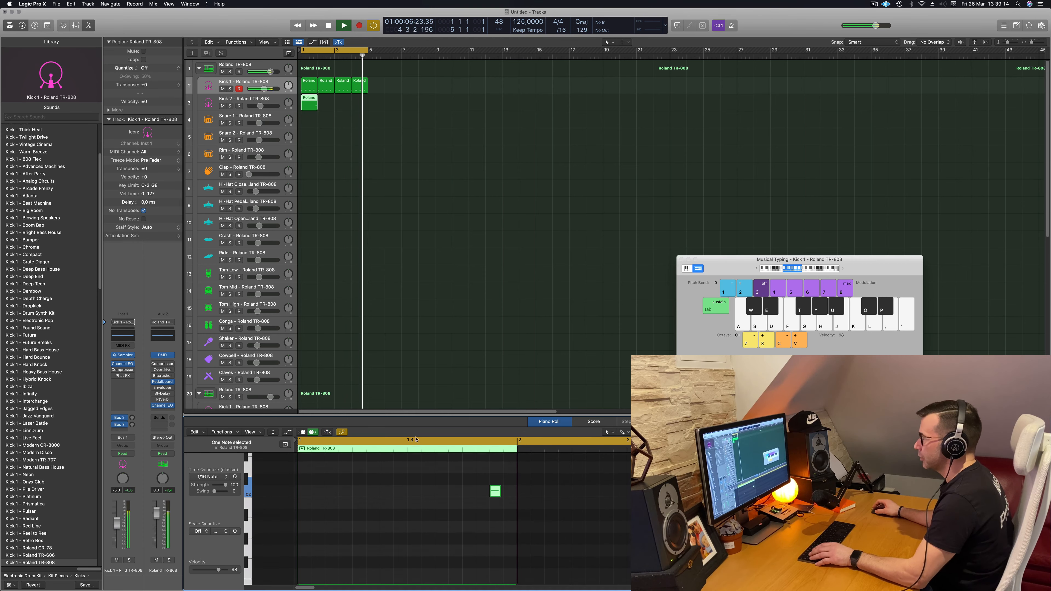
pyautogui.moveTo(303, 103); pyautogui.dragTo(343, 104)
pyautogui.keyDown('shift'); pyautogui.click(309, 103); pyautogui.keyUp('shift')
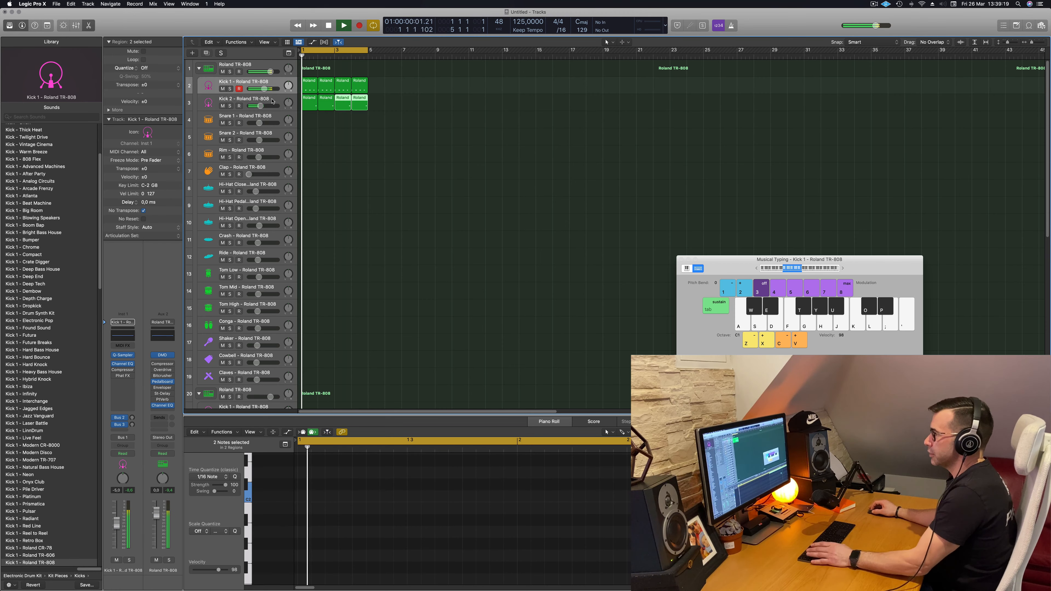
pyautogui.click(268, 104)
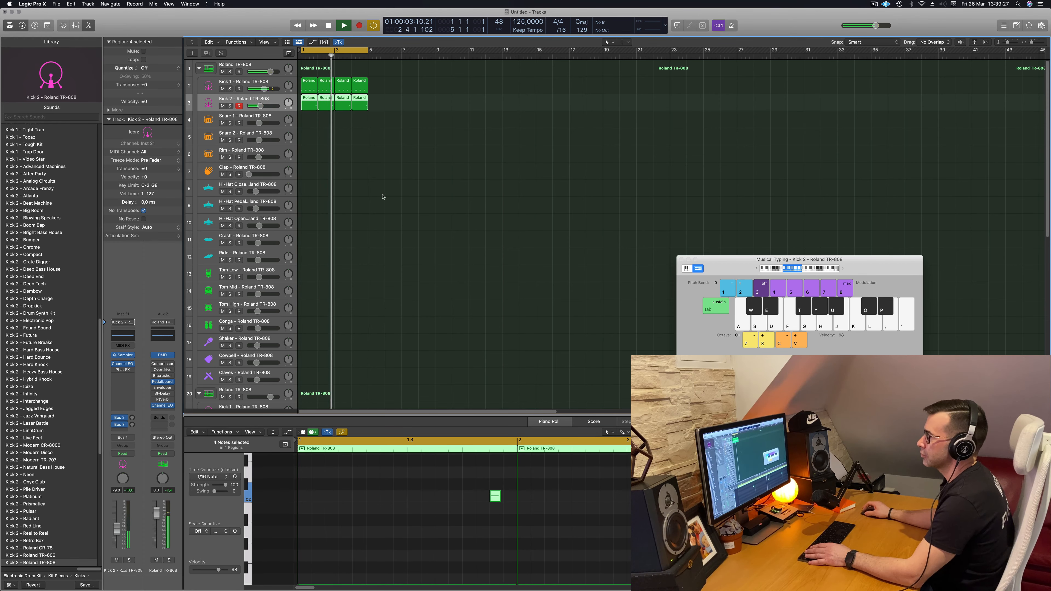
# Copy a one-bar kick region onto the Snare 1 track at bar 1, keeping only the notes on beats 2 and 4.
pyautogui.scroll(-2, 398, 183)
pyautogui.scroll(2, 396, 132)
pyautogui.moveTo(309, 103); pyautogui.dragTo(309, 120)
pyautogui.scroll(-5, 497, 546)
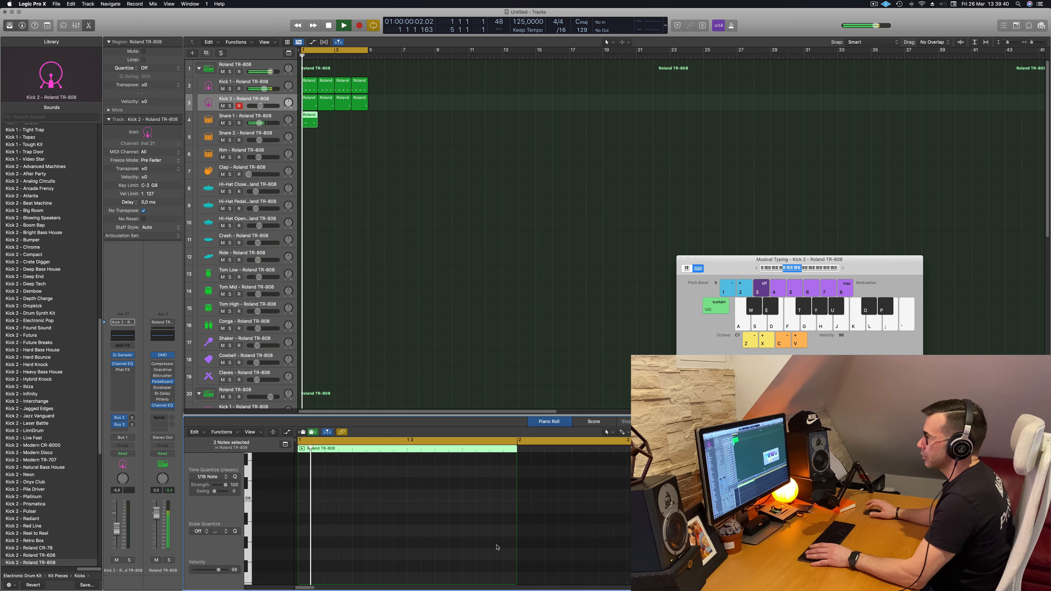
pyautogui.press('space')
pyautogui.press('space')
pyautogui.click(293, 125)
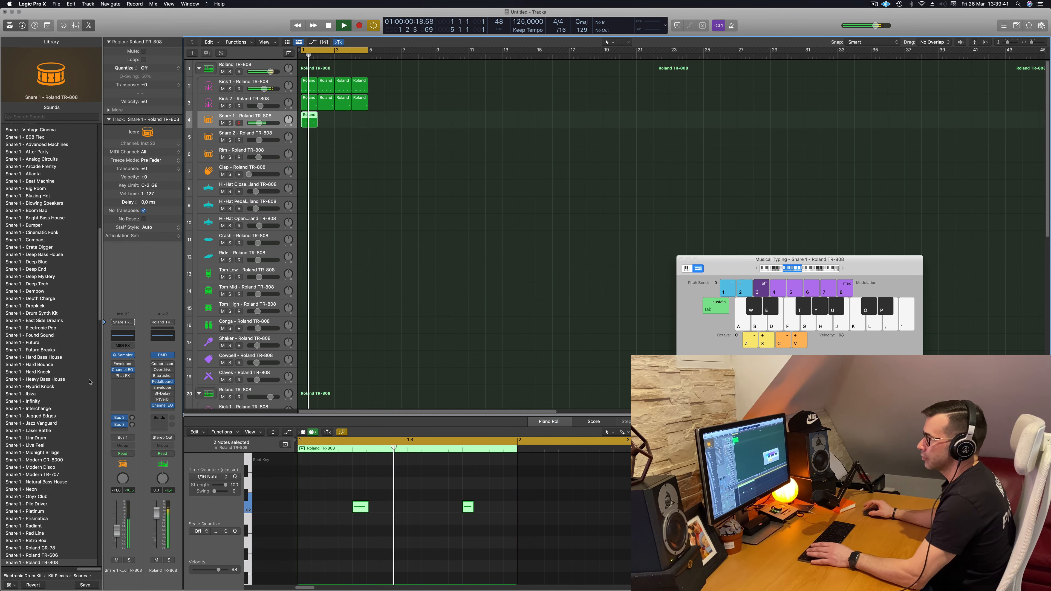
# Lower the Snare 1 volume to -17.0 dB and repeat its one-bar region to fill all four bars.
pyautogui.moveTo(117, 535); pyautogui.dragTo(117, 541)
pyautogui.press('space')
pyautogui.press('super+r')
pyautogui.press('super+r')
pyautogui.press('super+r')
pyautogui.press('space')
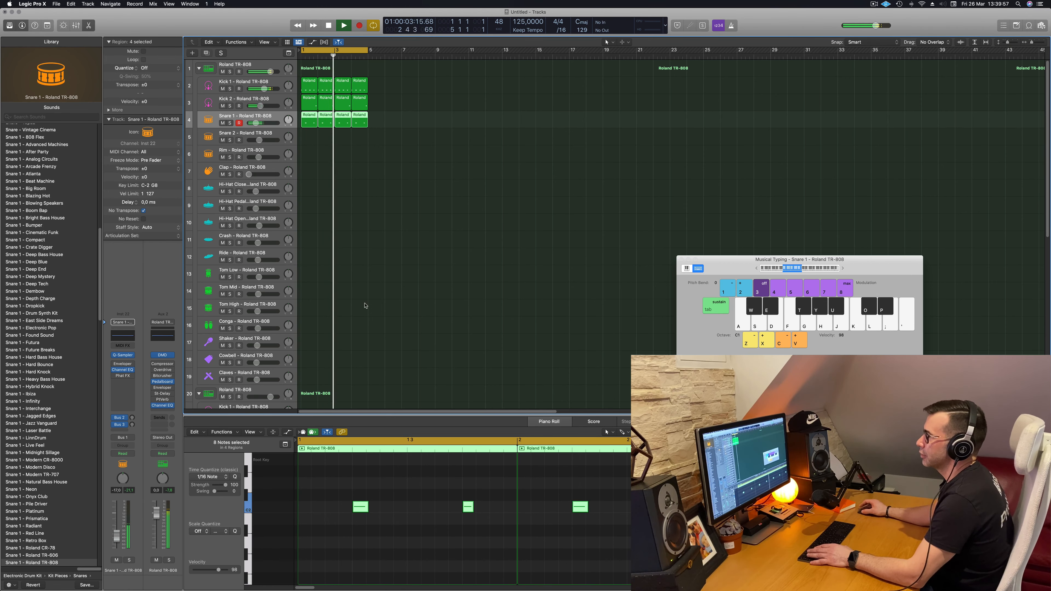
pyautogui.press('space')
pyautogui.press('space')
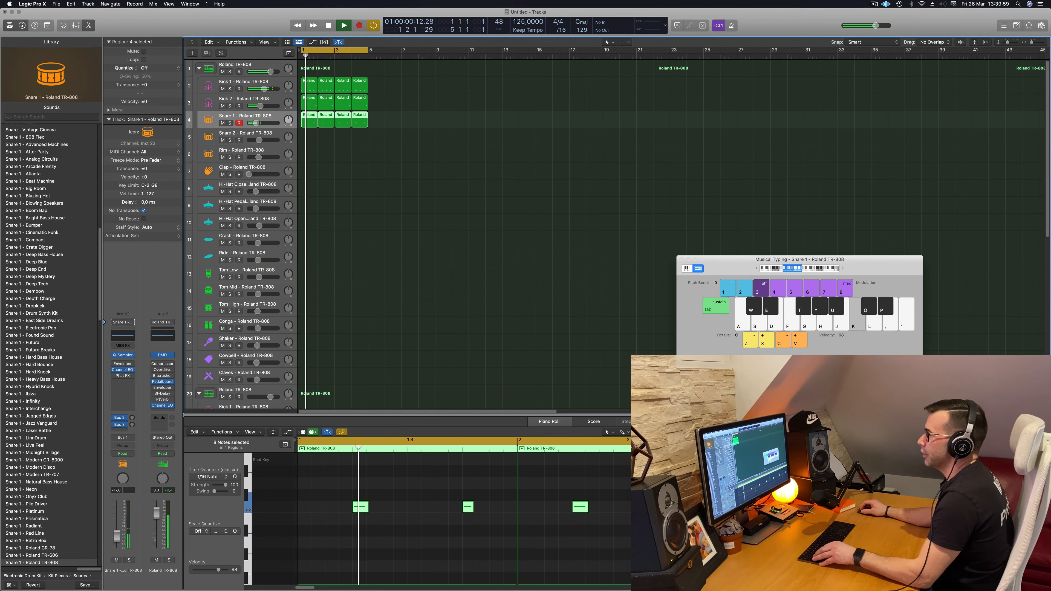
pyautogui.click(350, 134)
pyautogui.press('space')
# Copy the first Snare 1 region to the Rim track, with its two notes at C4 and two sixteenths earlier.
pyautogui.moveTo(302, 116); pyautogui.dragTo(309, 156)
pyautogui.click(324, 119)
pyautogui.press('space')
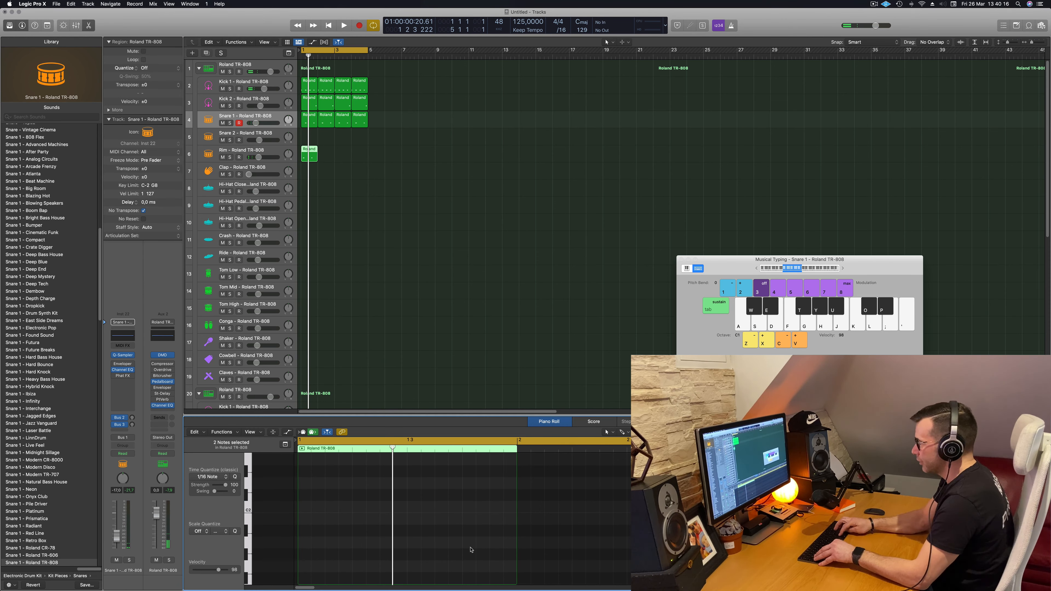
pyautogui.click(309, 154)
pyautogui.hscroll(1, 313, 348)
pyautogui.scroll(8, 390, 545)
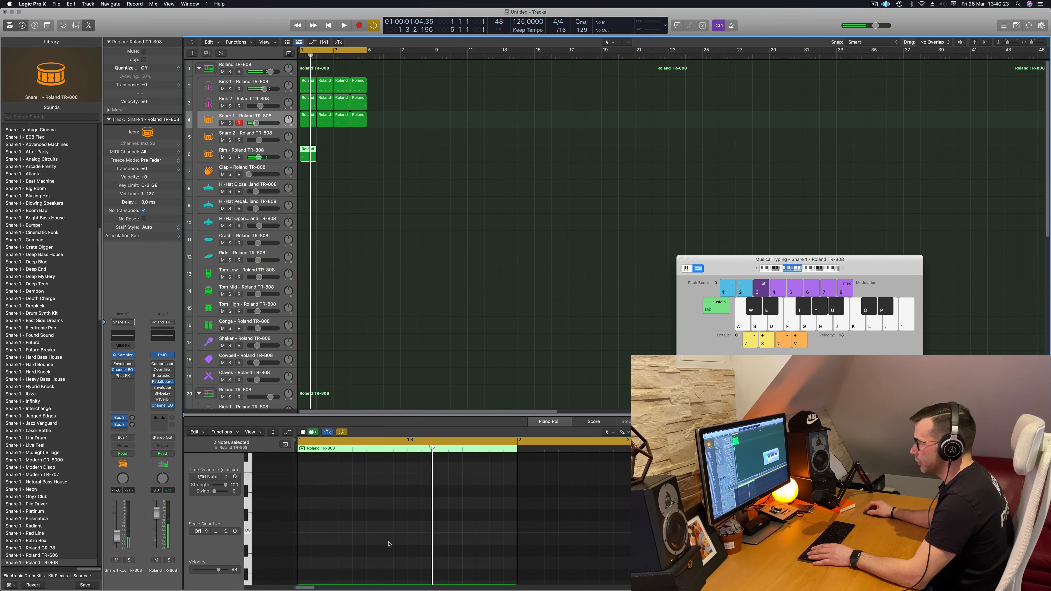
pyautogui.scroll(4, 390, 544)
pyautogui.moveTo(323, 537); pyautogui.dragTo(559, 576)
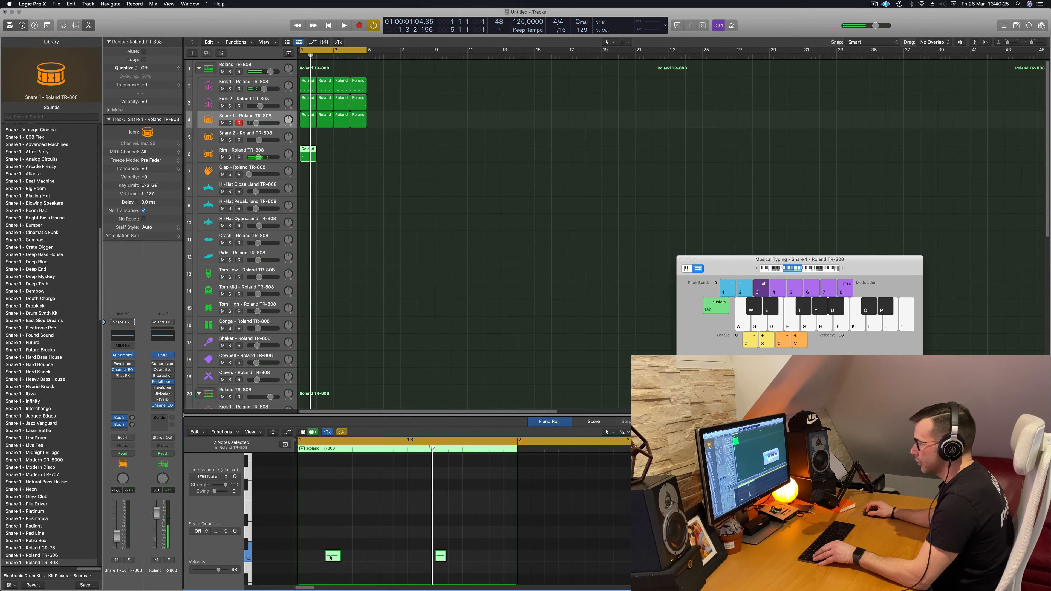
# Duplicate the two Rim notes three sixteenths later within the bar and play the loop to check them.
pyautogui.moveTo(333, 556); pyautogui.dragTo(373, 558)
pyautogui.press('space')
pyautogui.press('space')
pyautogui.press('space')
pyautogui.hscroll(-2, 388, 541)
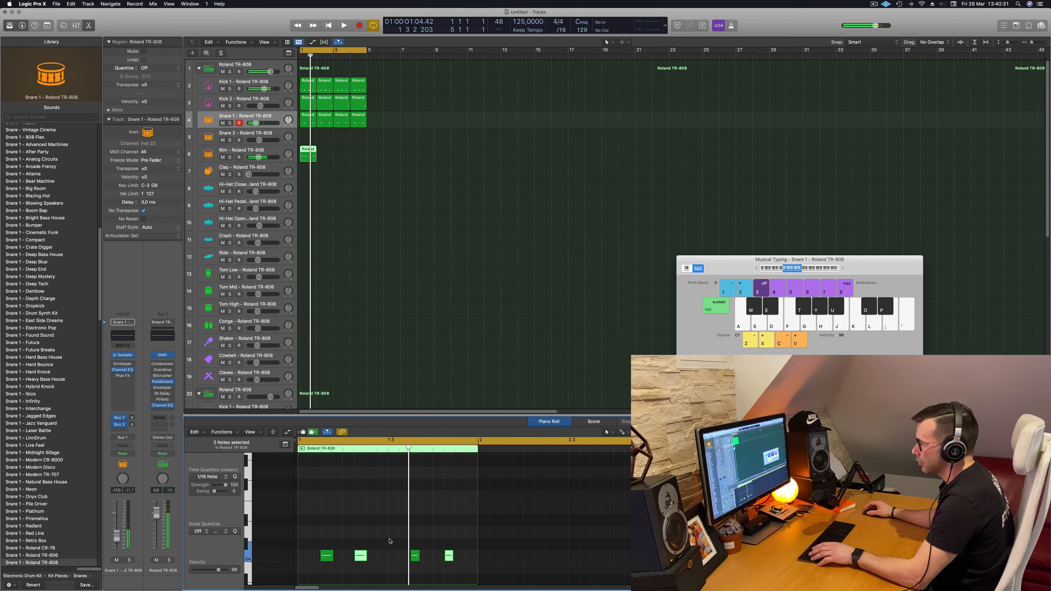
pyautogui.click(374, 533)
pyautogui.hscroll(-3, 374, 533)
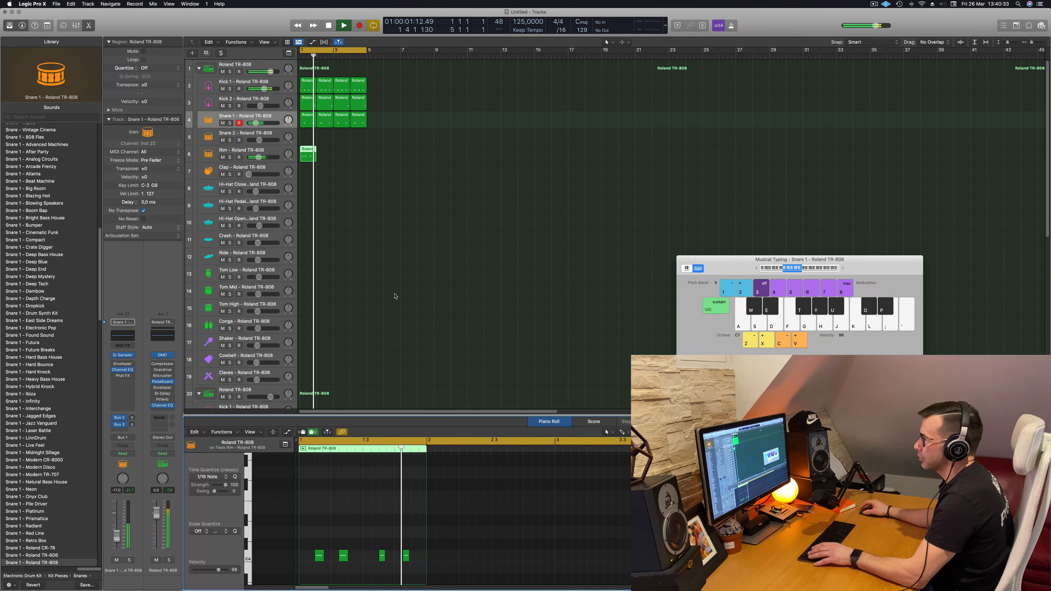
pyautogui.press('space')
# Repeat the one-bar Rim region to fill all four bars of the cycle.
pyautogui.moveTo(308, 152); pyautogui.dragTo(345, 158)
pyautogui.keyDown('shift'); pyautogui.click(306, 157); pyautogui.keyUp('shift')
pyautogui.click(342, 138)
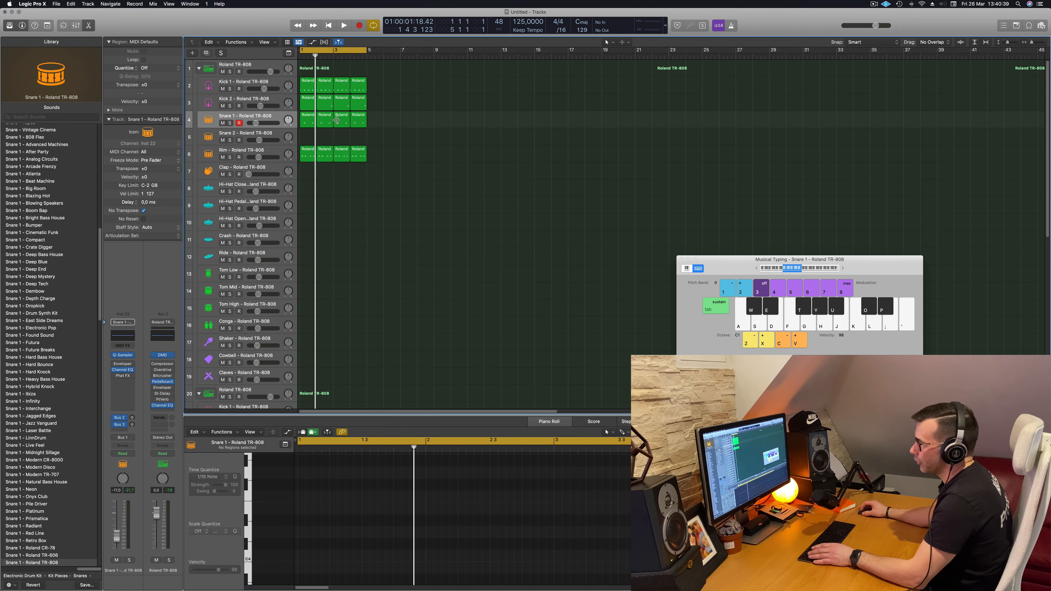
# Lower the Rim track's volume to -17.0 dB while the loop plays.
pyautogui.click(265, 152)
pyautogui.press('space')
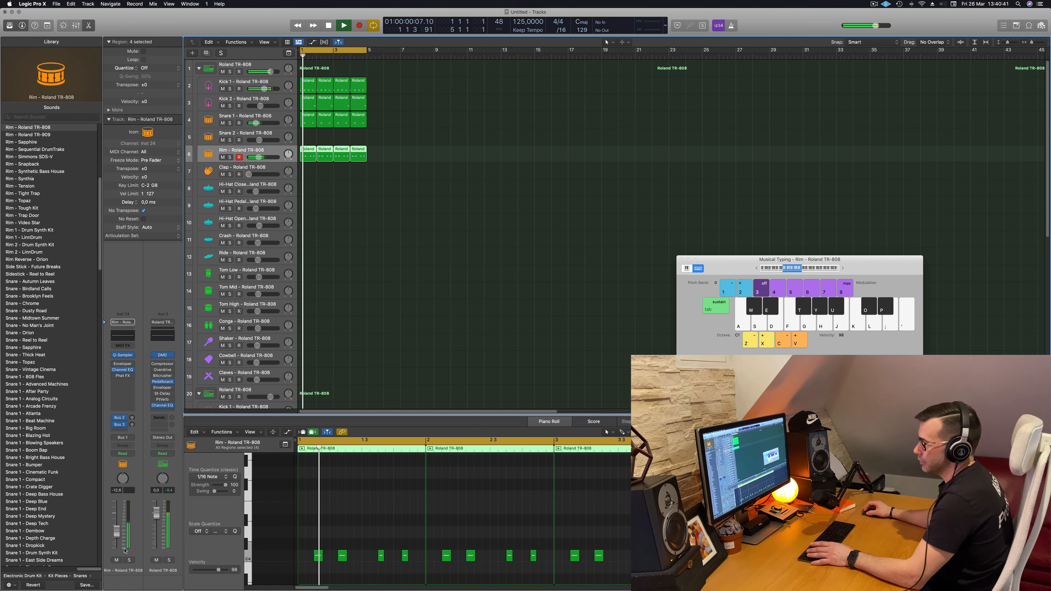
pyautogui.moveTo(115, 533); pyautogui.dragTo(116, 537)
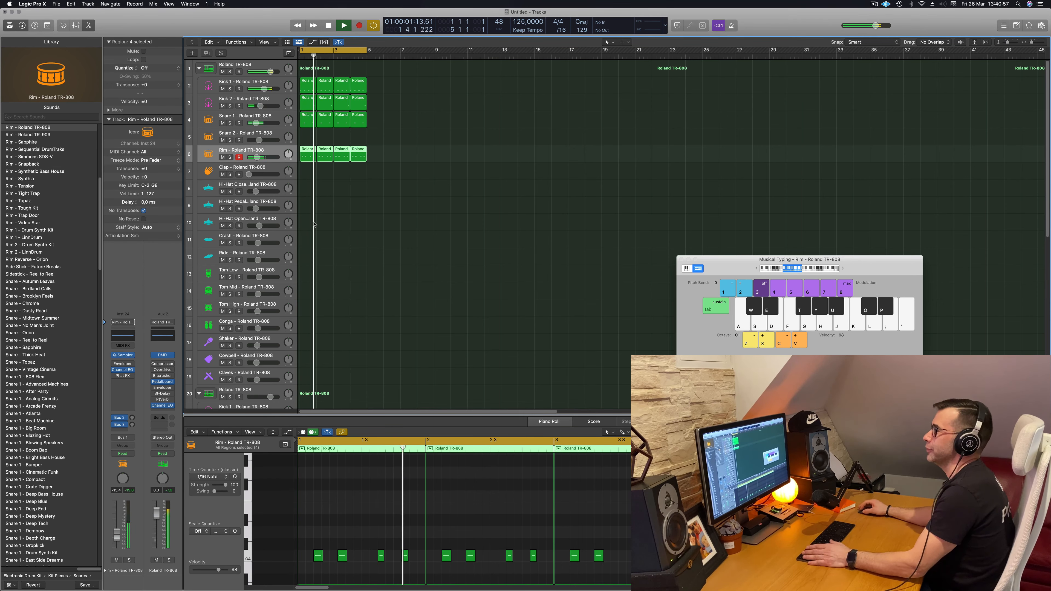
pyautogui.moveTo(111, 546); pyautogui.dragTo(111, 549)
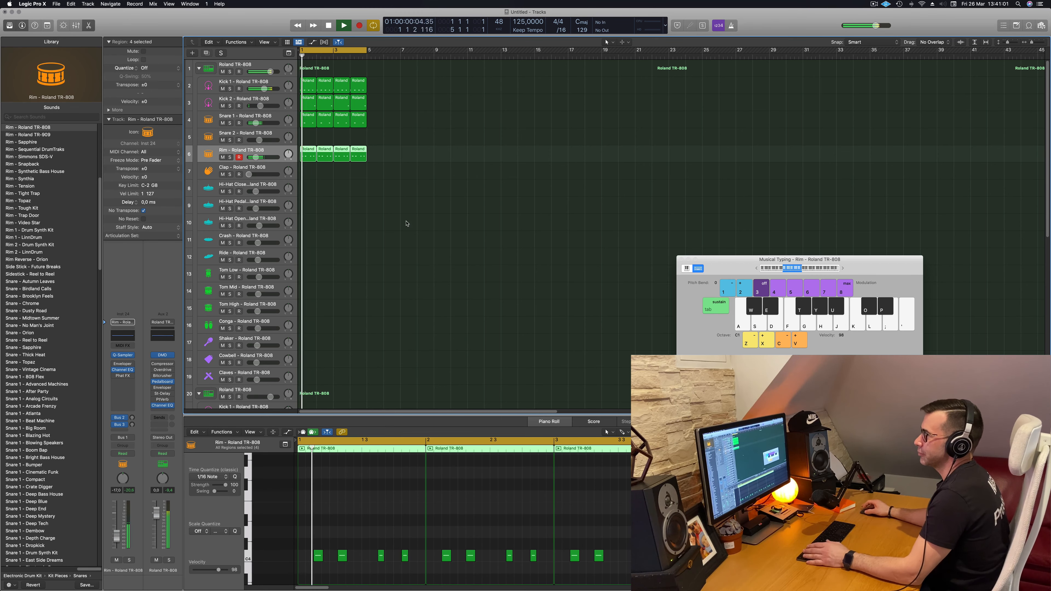
pyautogui.click(462, 168)
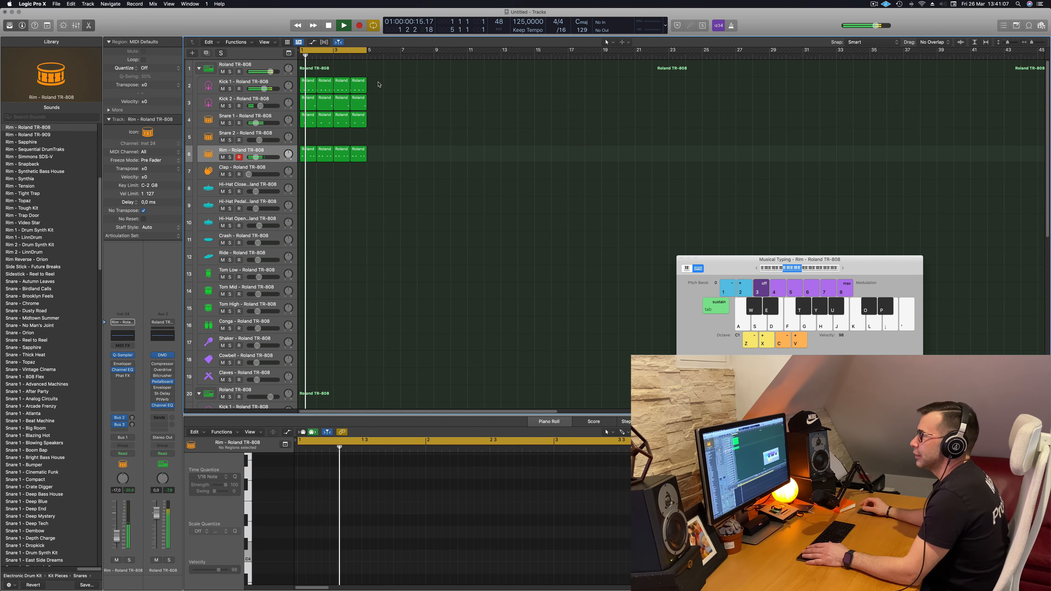
# Copy the first Kick 1 region to the closed hi-hat track, keeping only its upper four notes and moving them onto the offbeats.
pyautogui.scroll(-2, 469, 153)
pyautogui.scroll(1, 432, 178)
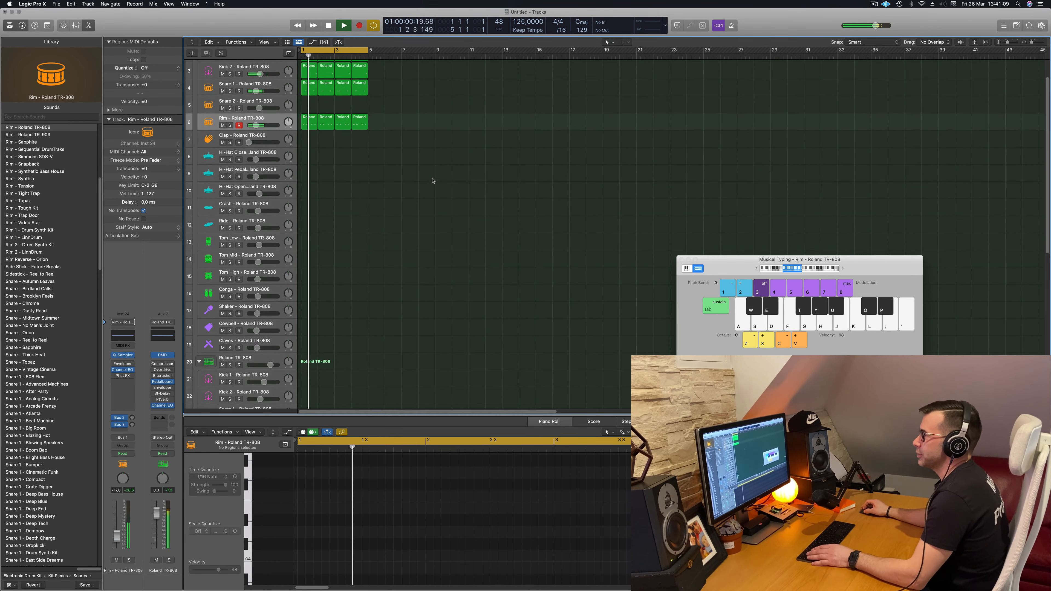
pyautogui.press('space')
pyautogui.click(311, 72)
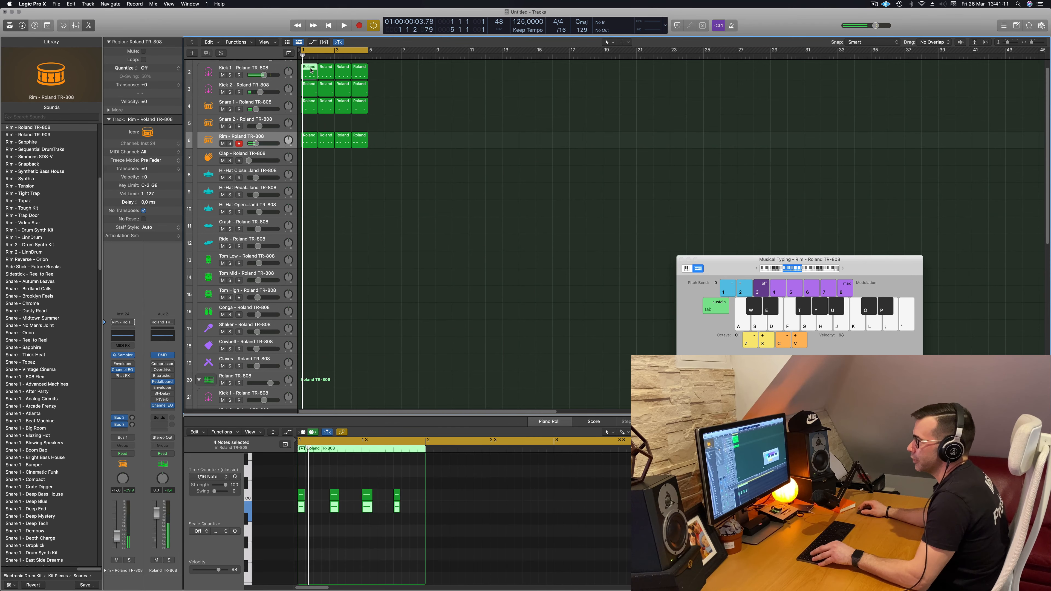
pyautogui.moveTo(311, 71); pyautogui.dragTo(306, 169)
pyautogui.press('space')
pyautogui.moveTo(400, 528); pyautogui.dragTo(288, 510)
pyautogui.moveTo(411, 487); pyautogui.dragTo(299, 507)
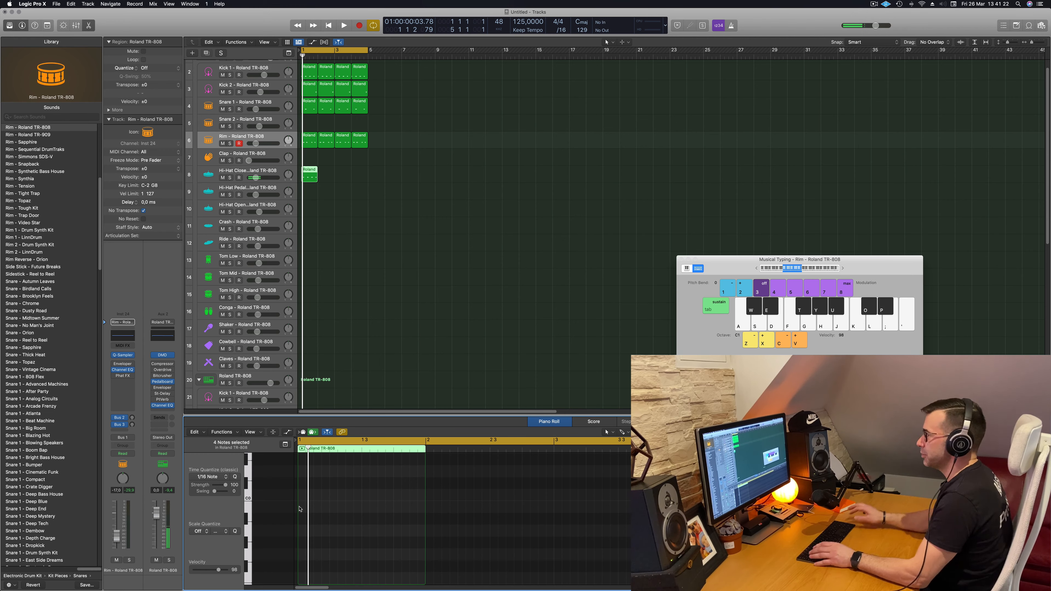
pyautogui.press('space')
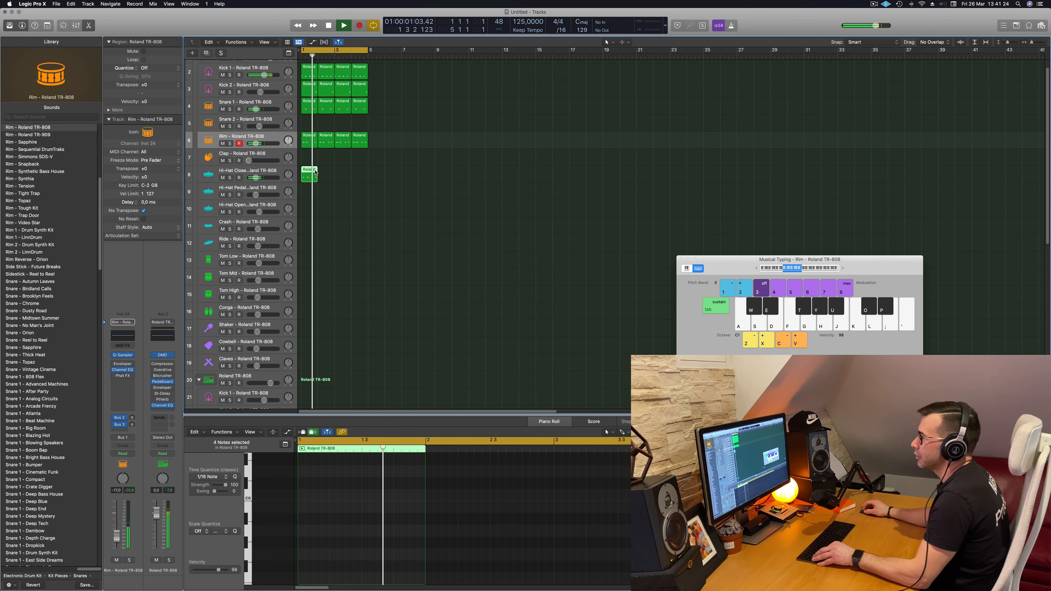
# Repeat the one-bar closed hi-hat region to fill all four bars and play the loop.
pyautogui.moveTo(310, 173); pyautogui.dragTo(343, 173)
pyautogui.press('space')
pyautogui.press('space')
pyautogui.scroll(3, 343, 210)
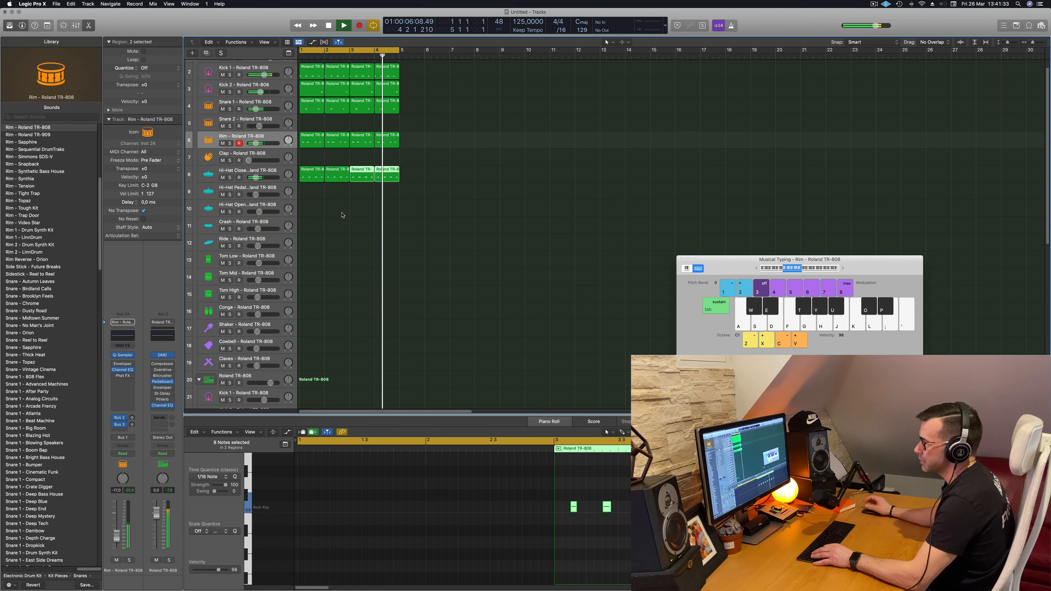
pyautogui.scroll(-1, 359, 261)
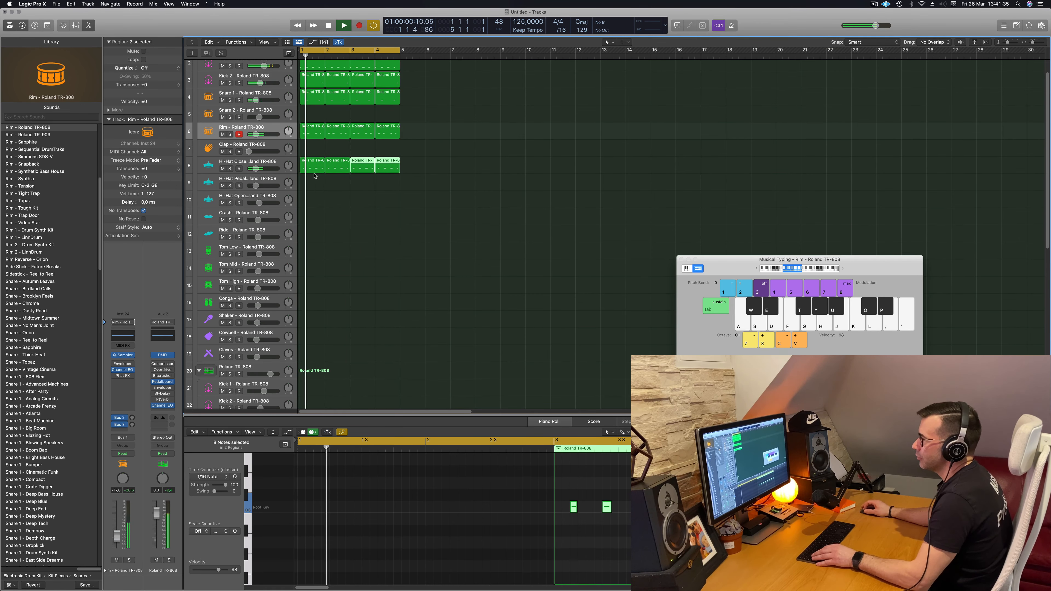
pyautogui.moveTo(315, 131); pyautogui.dragTo(315, 336)
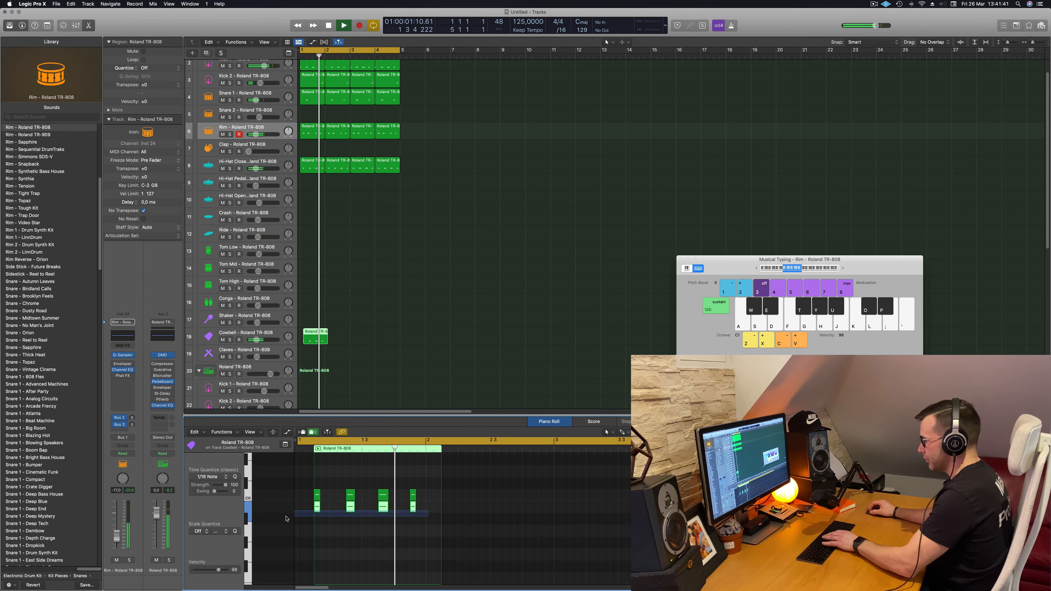
pyautogui.moveTo(423, 484); pyautogui.dragTo(296, 513)
pyautogui.click(330, 477)
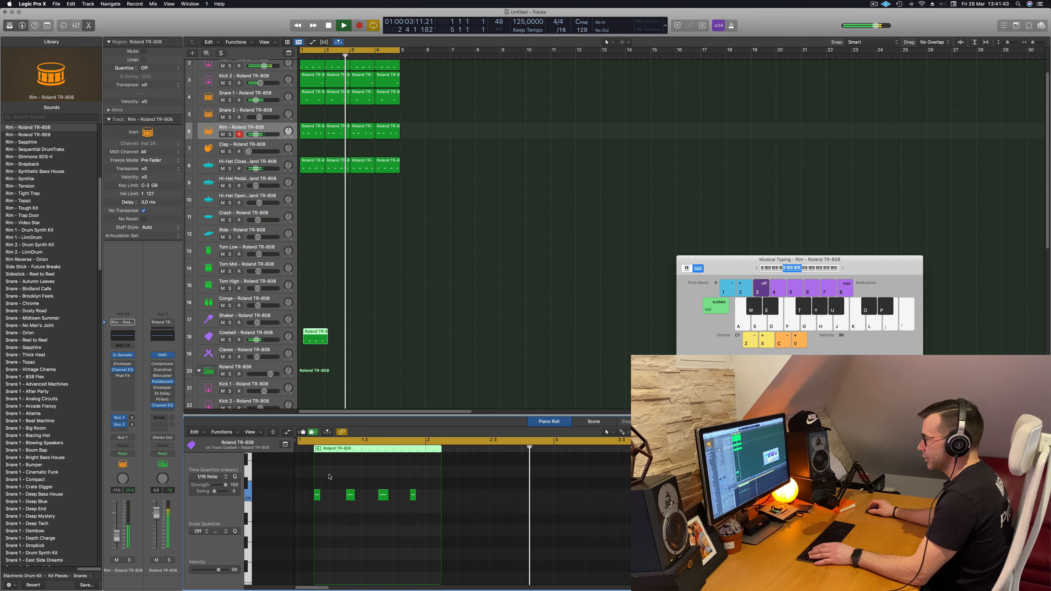
pyautogui.moveTo(429, 482); pyautogui.dragTo(302, 501)
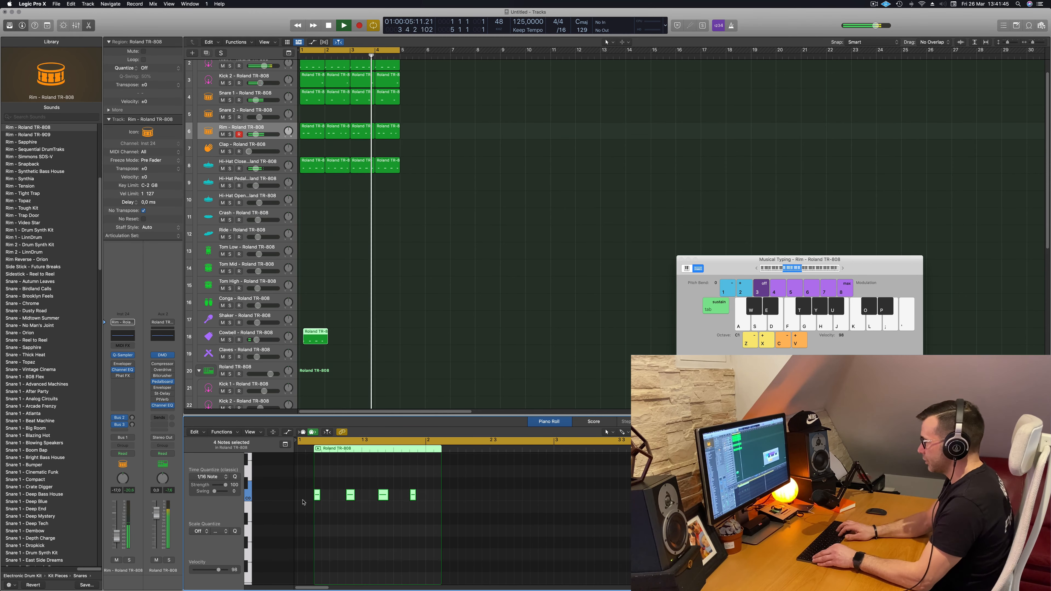
pyautogui.hotkey('alt', 'shift', 'Up')
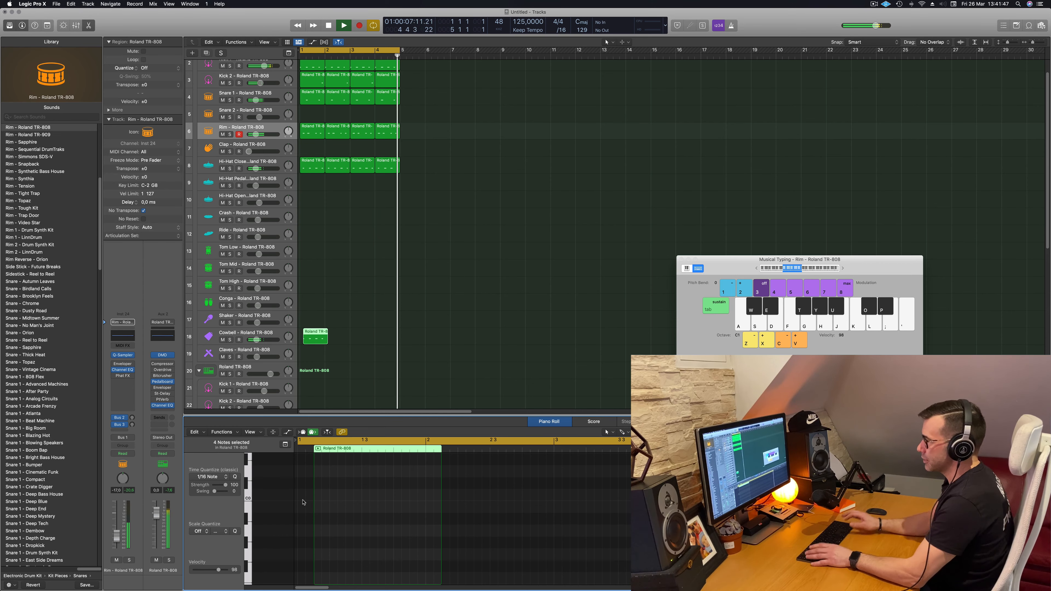
pyautogui.scroll(10, 348, 543)
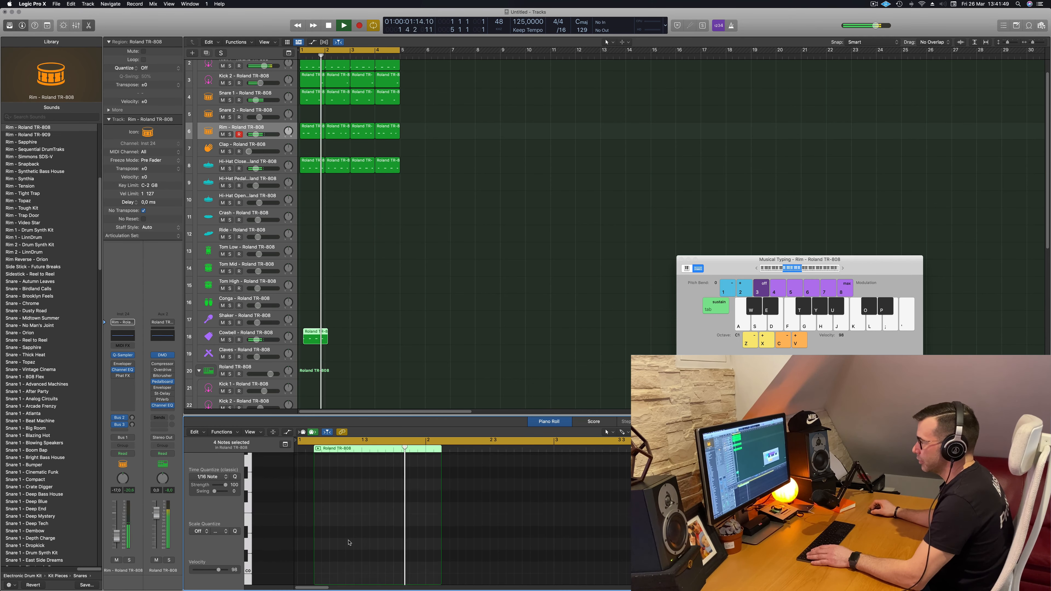
pyautogui.press('space')
pyautogui.press('space')
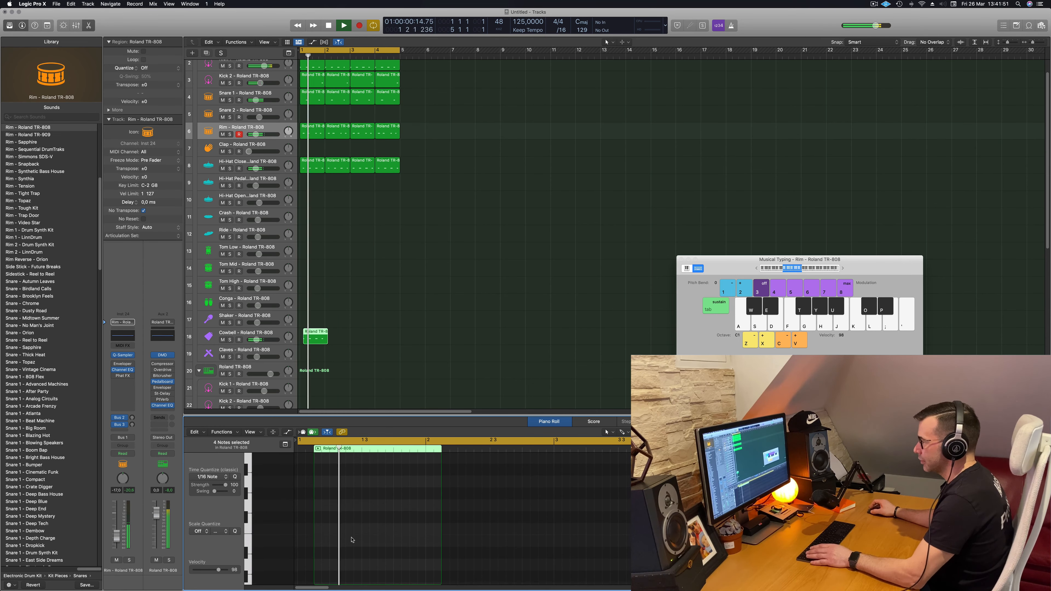
pyautogui.press('space')
pyautogui.press('space')
pyautogui.moveTo(383, 330); pyautogui.dragTo(318, 338)
pyautogui.press('Delete')
# Select the Cowbell track, set the Musical Typing octave to C3, and adjust its Bus 2 reverb send while trying notes.
pyautogui.click(246, 333)
pyautogui.press('x')
pyautogui.press('x')
pyautogui.moveTo(132, 417); pyautogui.dragTo(132, 407)
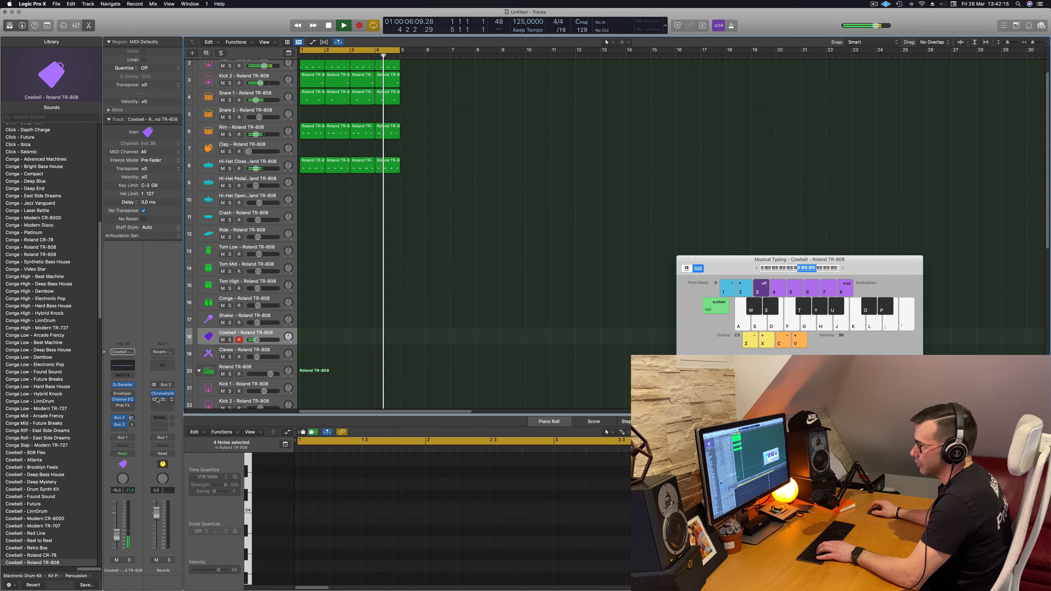
pyautogui.press('f')
pyautogui.press('d')
# Adjust the Cowbell track's Bus 3 delay send while playing alternating test notes over the loop.
pyautogui.moveTo(132, 417); pyautogui.dragTo(140, 435)
pyautogui.press('d')
pyautogui.press('s')
pyautogui.press('d')
pyautogui.press('s')
pyautogui.press('d')
pyautogui.press('s')
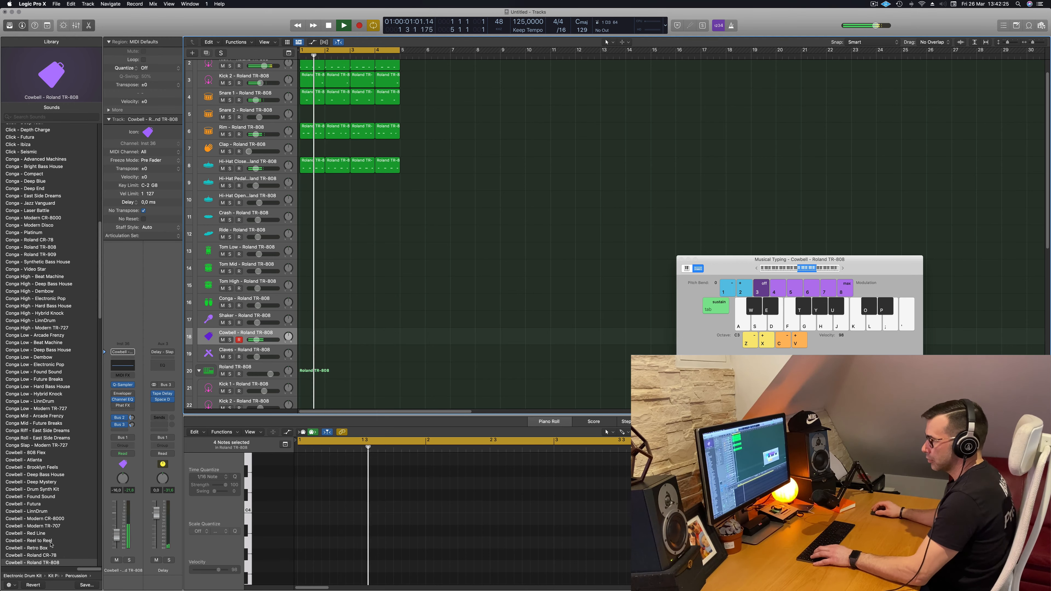
# Lower the Cowbell volume slightly and try out melodic note patterns over the playing loop.
pyautogui.moveTo(117, 534); pyautogui.dragTo(118, 537)
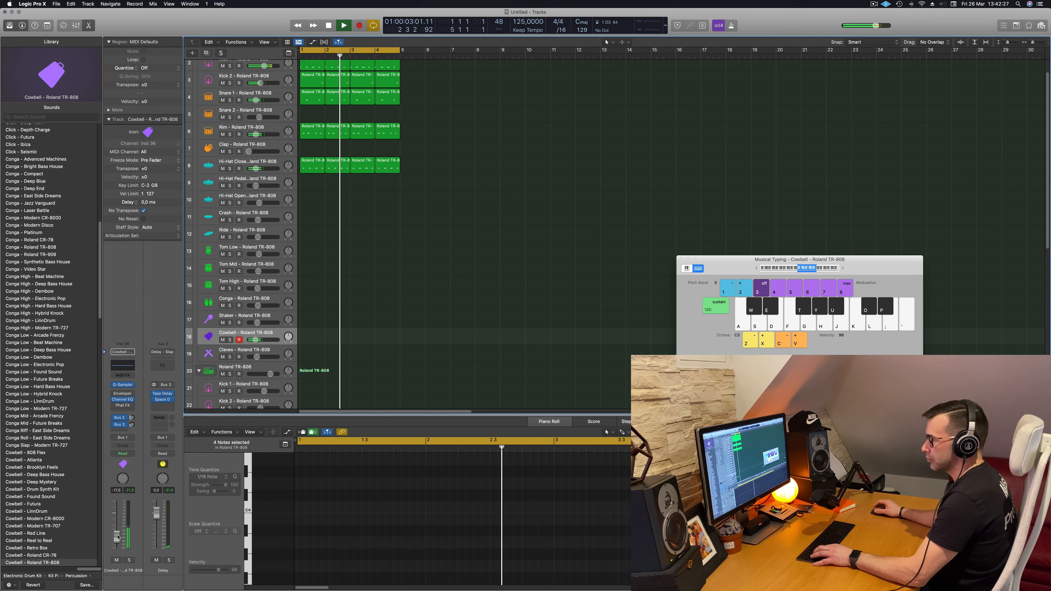
pyautogui.press('a')
pyautogui.press('s')
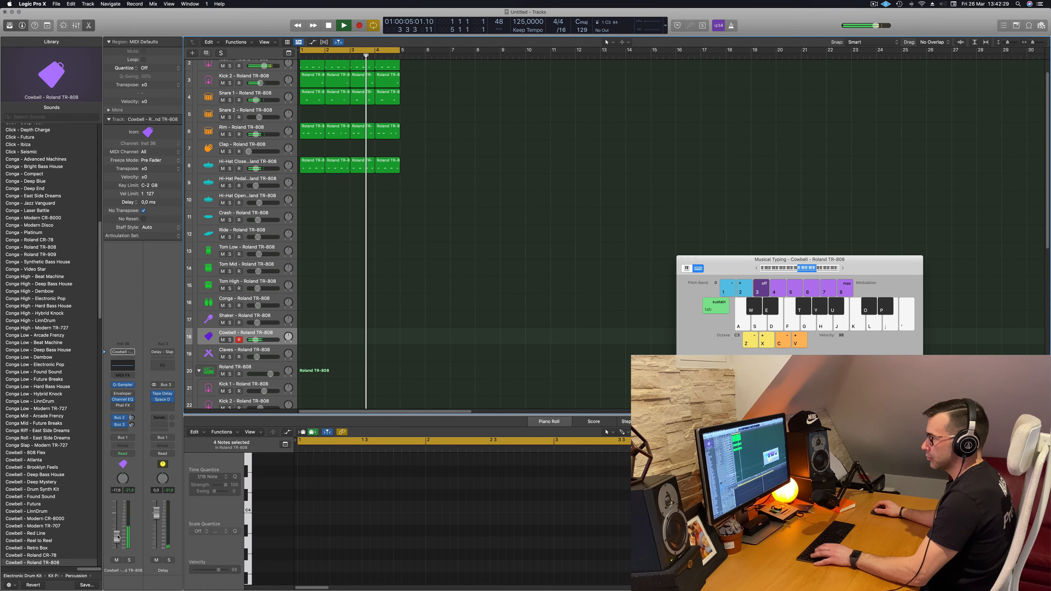
pyautogui.press('a')
pyautogui.press('s')
pyautogui.press('s')
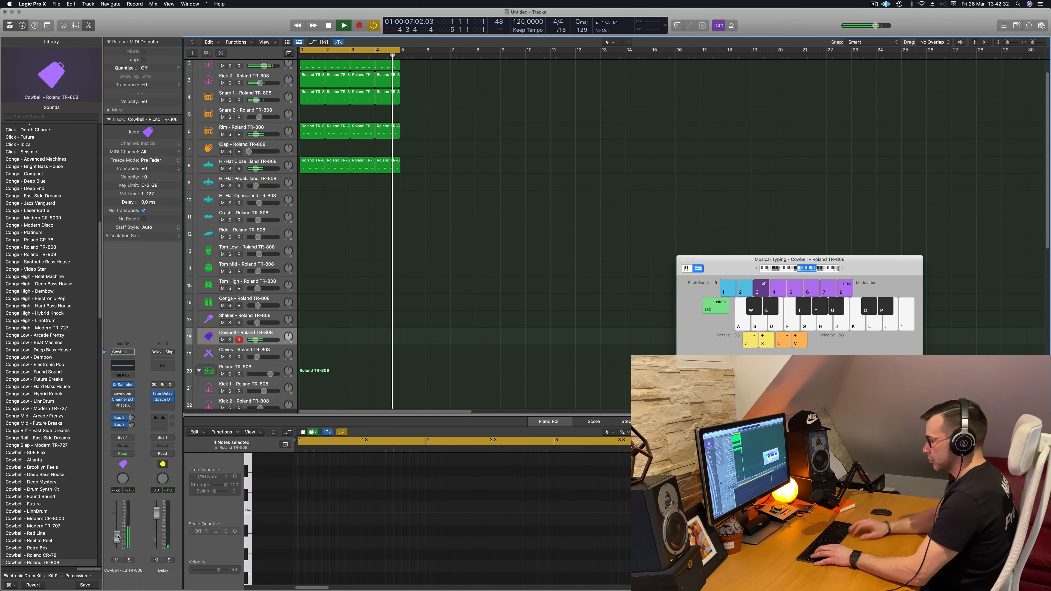
pyautogui.press('k')
pyautogui.press('s')
pyautogui.press('d')
pyautogui.press('a')
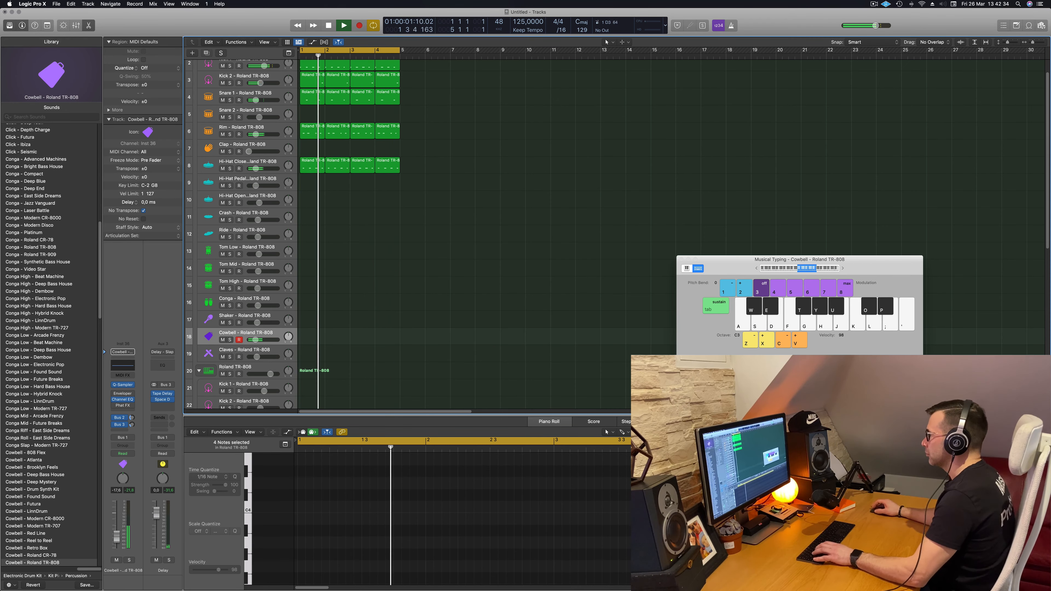
# Set the Musical Typing octave to C2 and record a cowbell line over the four-bar cycle.
pyautogui.click(756, 270)
pyautogui.press('h')
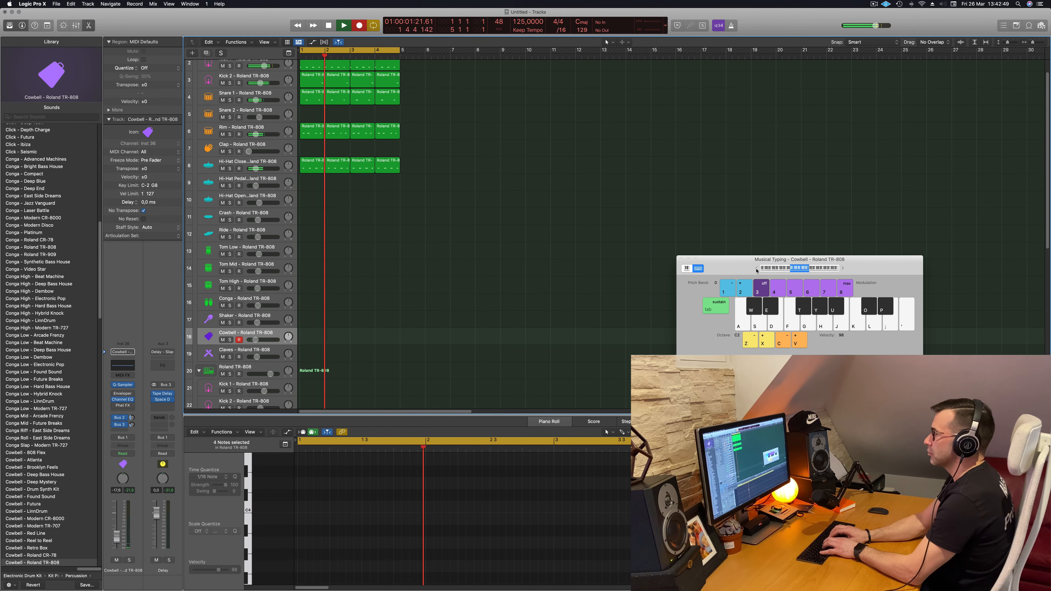
pyautogui.press(';')
pyautogui.press(';')
pyautogui.press(';')
pyautogui.press('j')
pyautogui.press('h')
# Stop the recording, split the Cowbell region at bar 2 and delete everything after the first bar.
pyautogui.press('space')
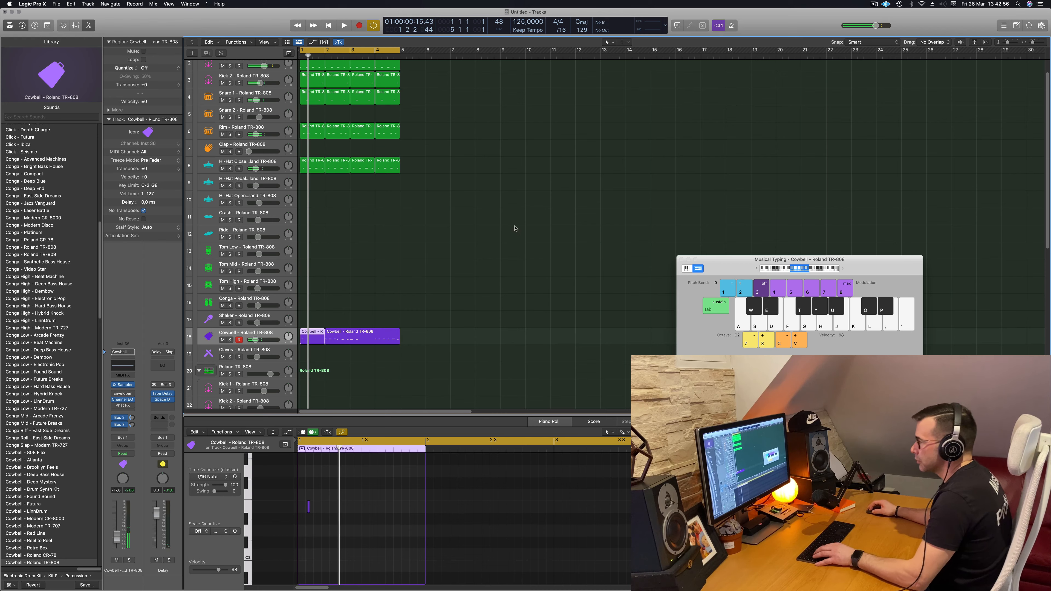
pyautogui.click(372, 335)
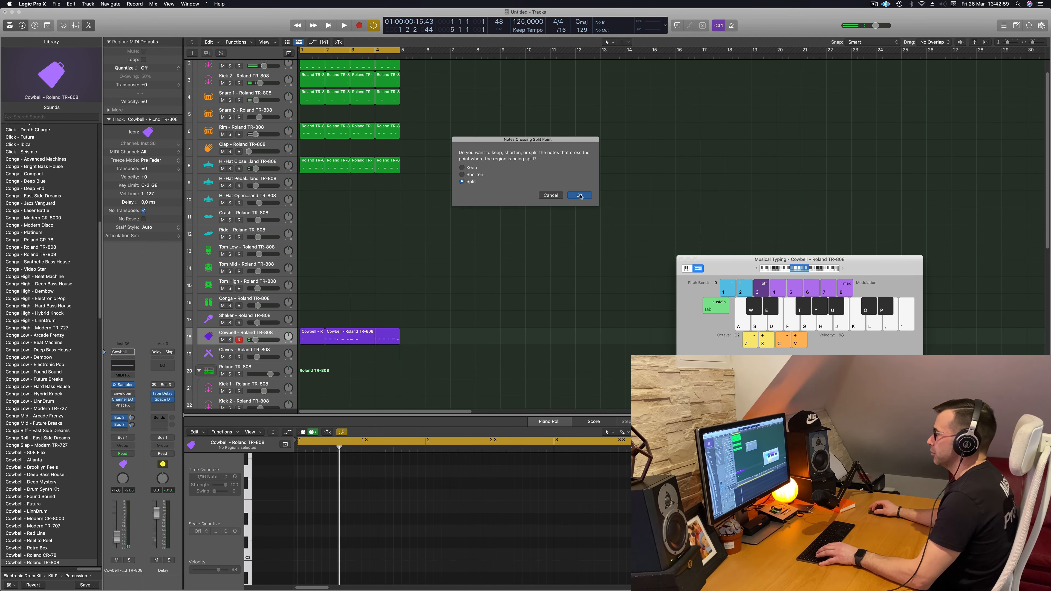
pyautogui.click(579, 195)
pyautogui.moveTo(316, 320)
pyautogui.mouseDown()
pyautogui.moveTo(359, 334)
pyautogui.moveTo(320, 336)
pyautogui.mouseUp()
pyautogui.press('Delete')
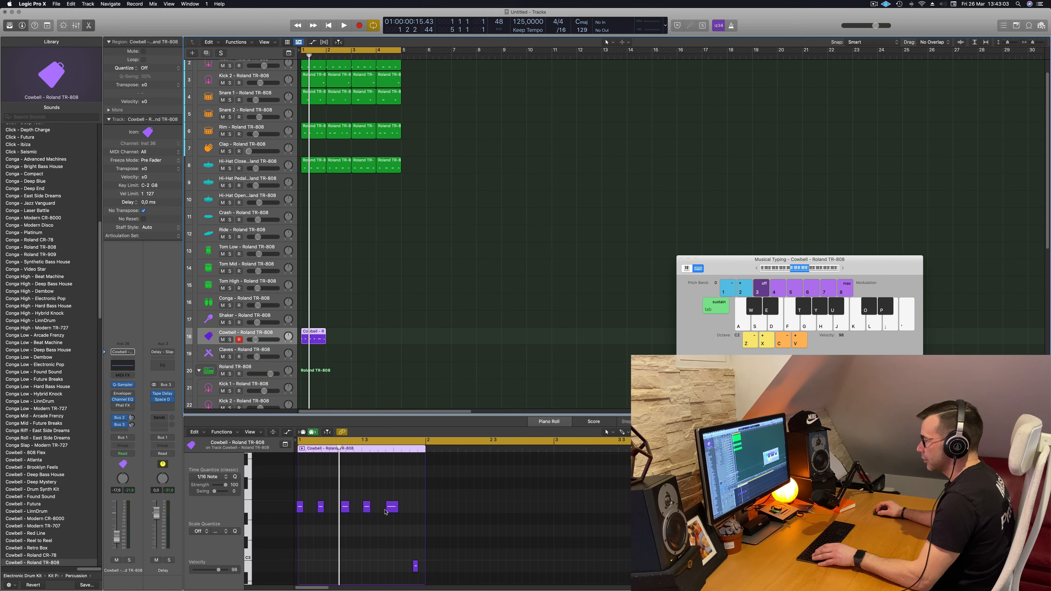
# Copy the one-bar Cowbell region to bar 2 and raise the copy's last note in pitch.
pyautogui.press('space')
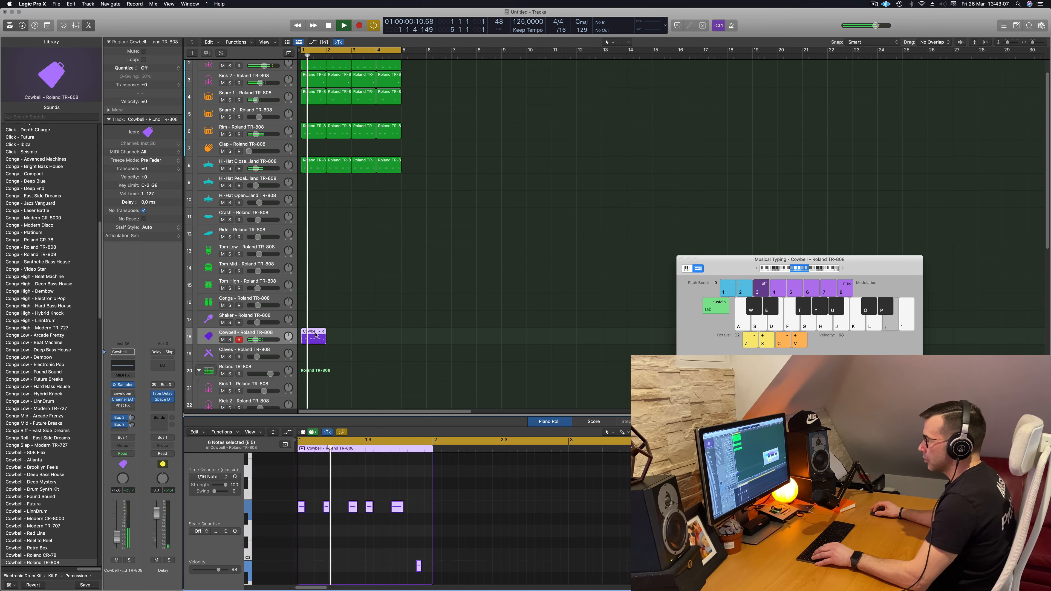
pyautogui.moveTo(315, 336); pyautogui.dragTo(340, 337)
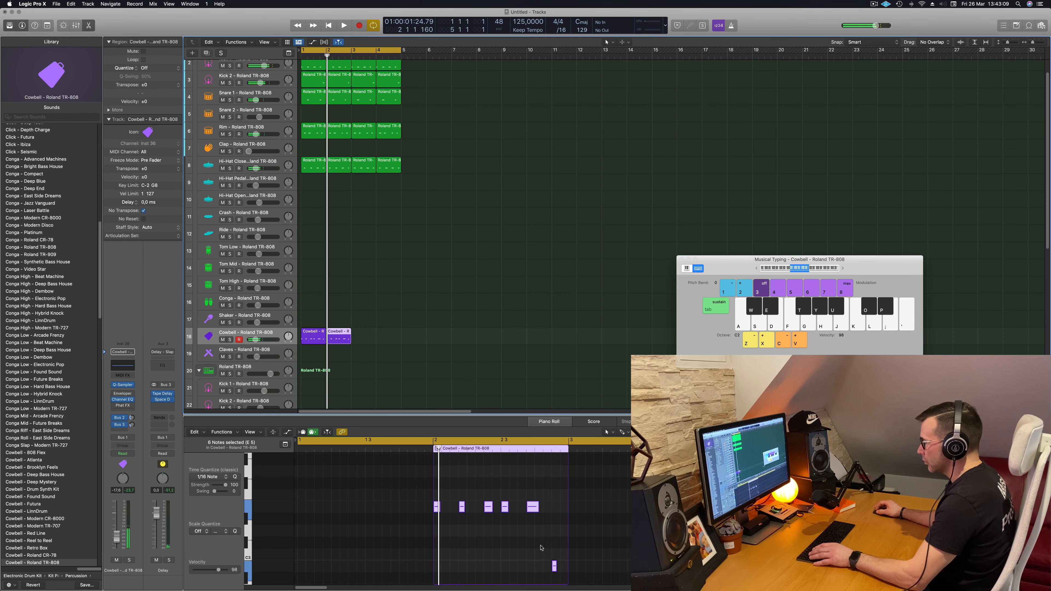
pyautogui.press('space')
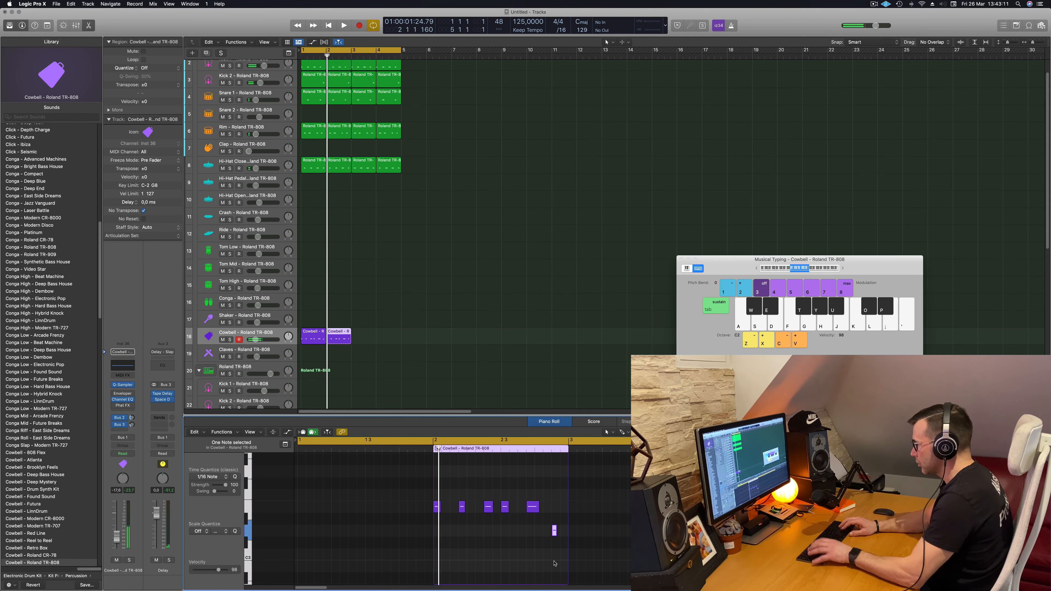
pyautogui.press('space')
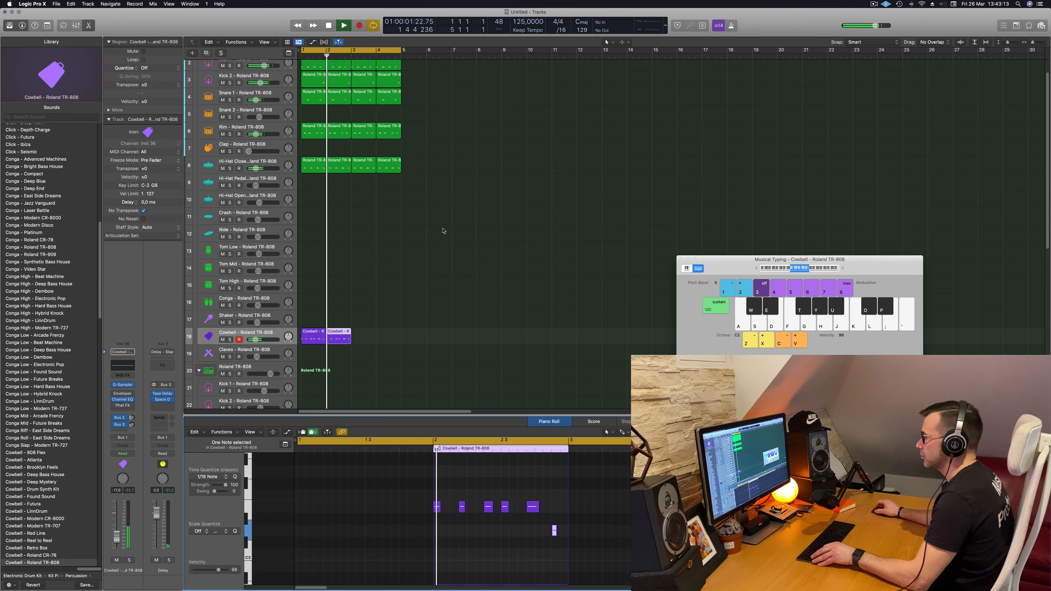
# Copy the two Cowbell regions to bars 3 and 4 so the part fills the four-bar loop.
pyautogui.scroll(-10, 444, 231)
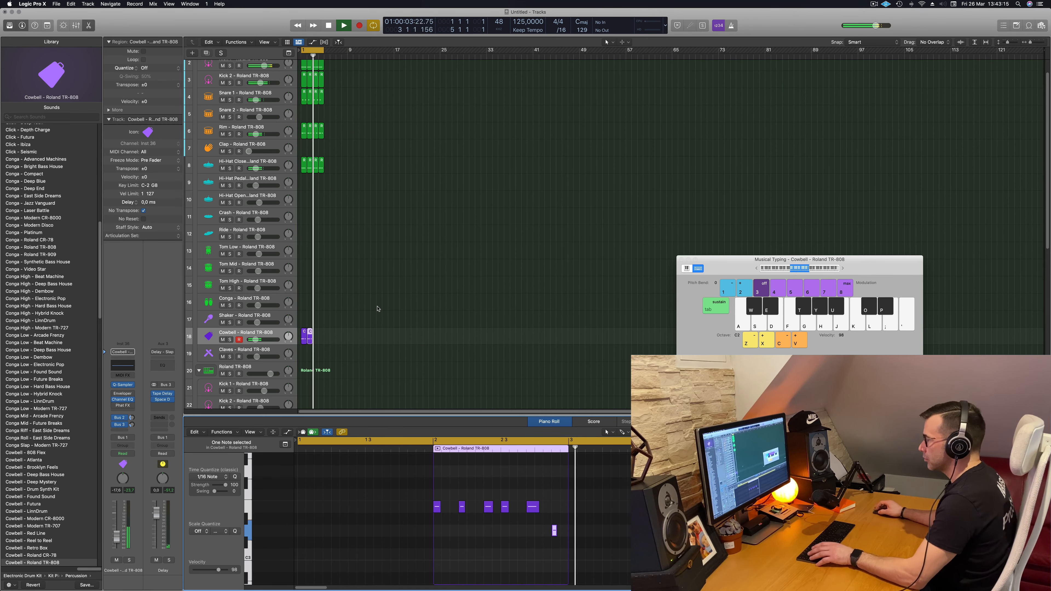
pyautogui.scroll(10, 377, 331)
pyautogui.moveTo(375, 331); pyautogui.dragTo(357, 347)
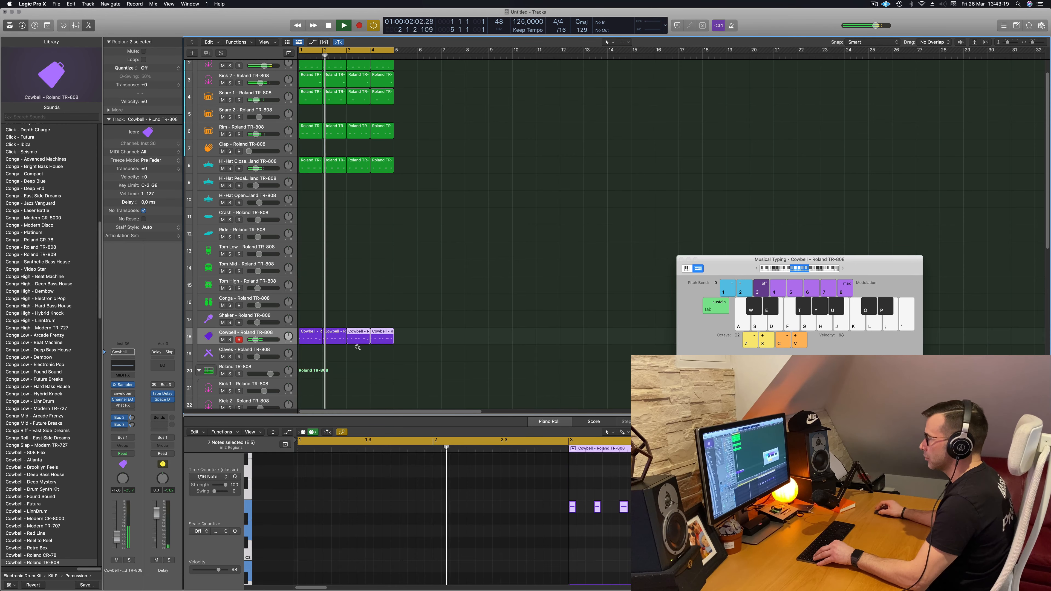
# Enable Phat FX on the Cowbell track and audition its presets from Bright Dirt through Massive Wobbly over the loop.
pyautogui.scroll(-2, 357, 347)
pyautogui.scroll(-2, 393, 292)
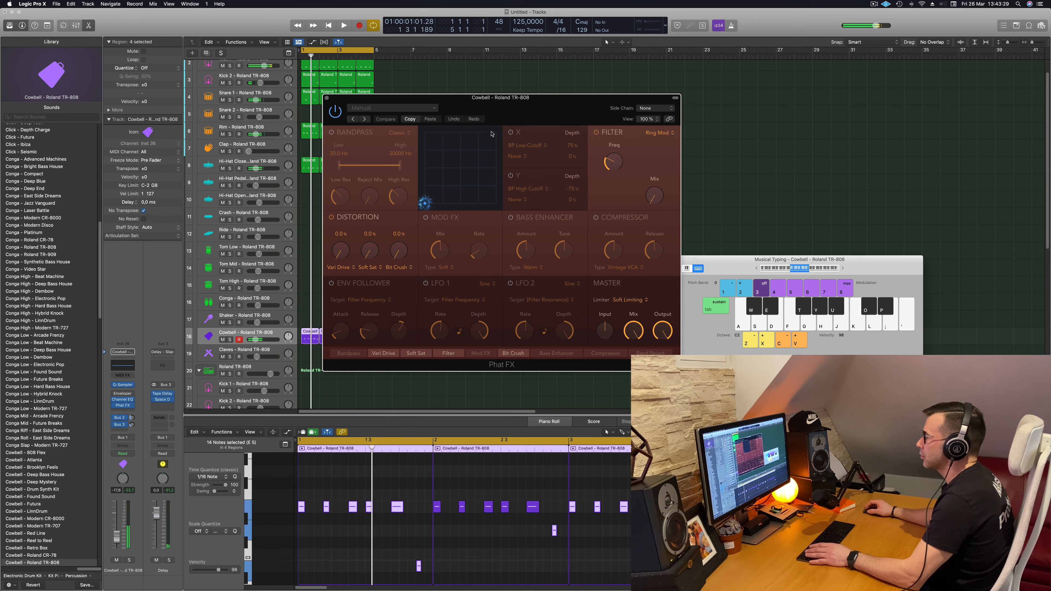
pyautogui.click(365, 119)
pyautogui.moveTo(545, 109); pyautogui.dragTo(598, 96)
pyautogui.click(416, 106)
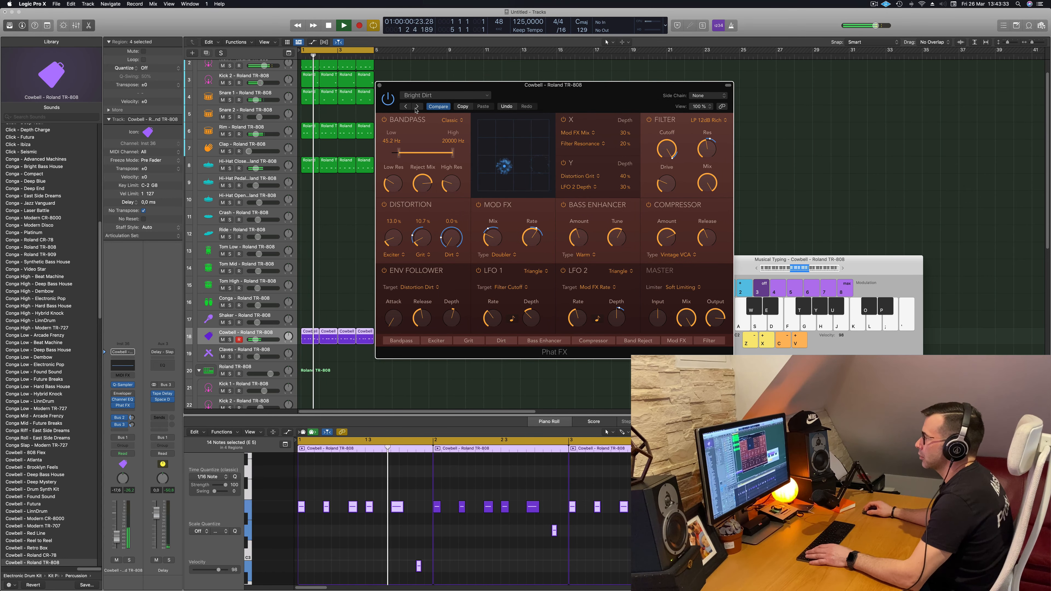
pyautogui.click(416, 107)
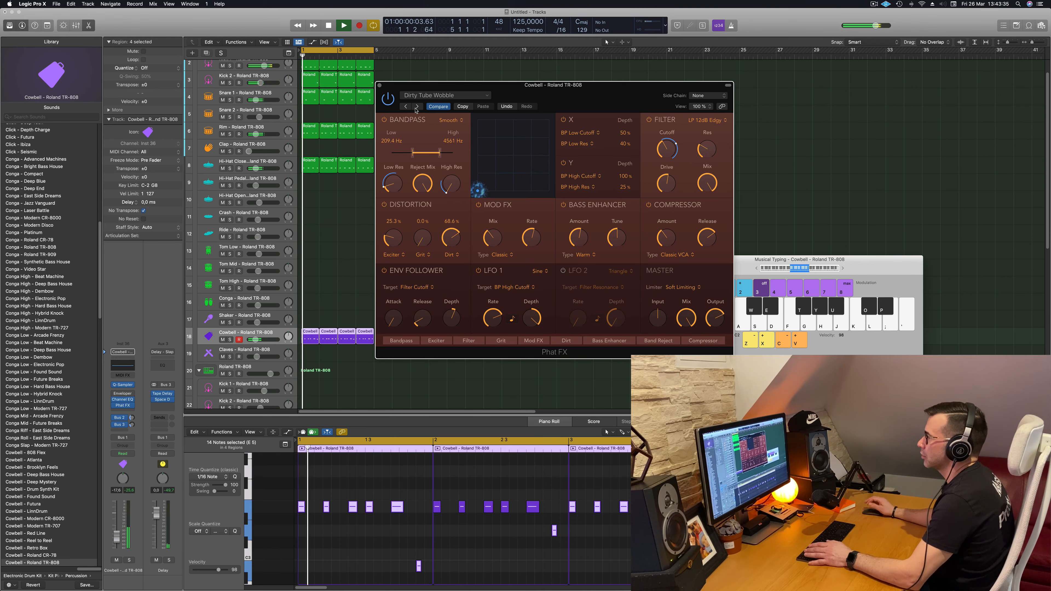
pyautogui.click(416, 106)
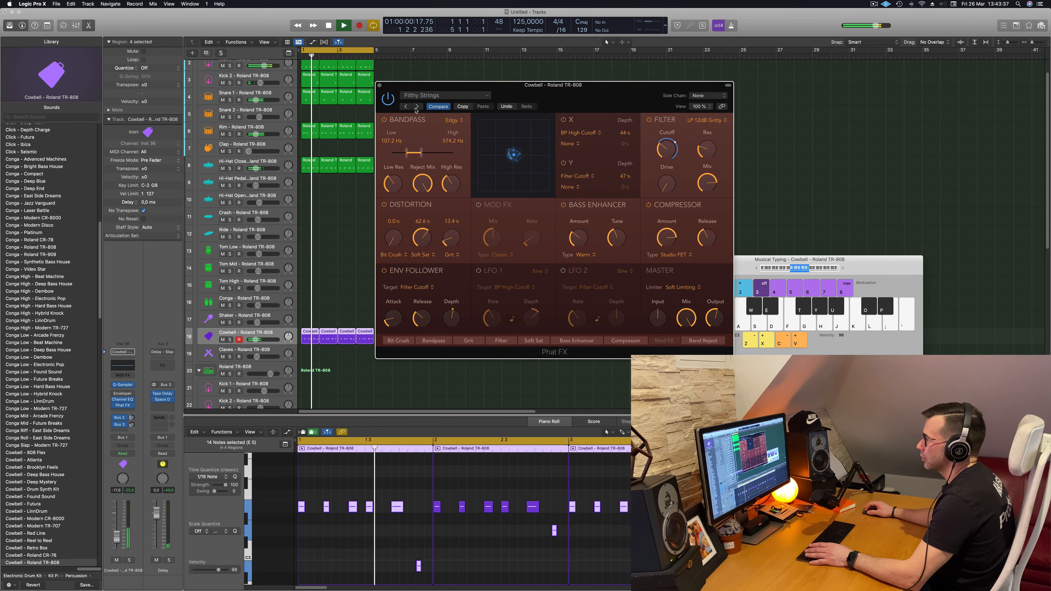
pyautogui.click(416, 107)
pyautogui.click(416, 107)
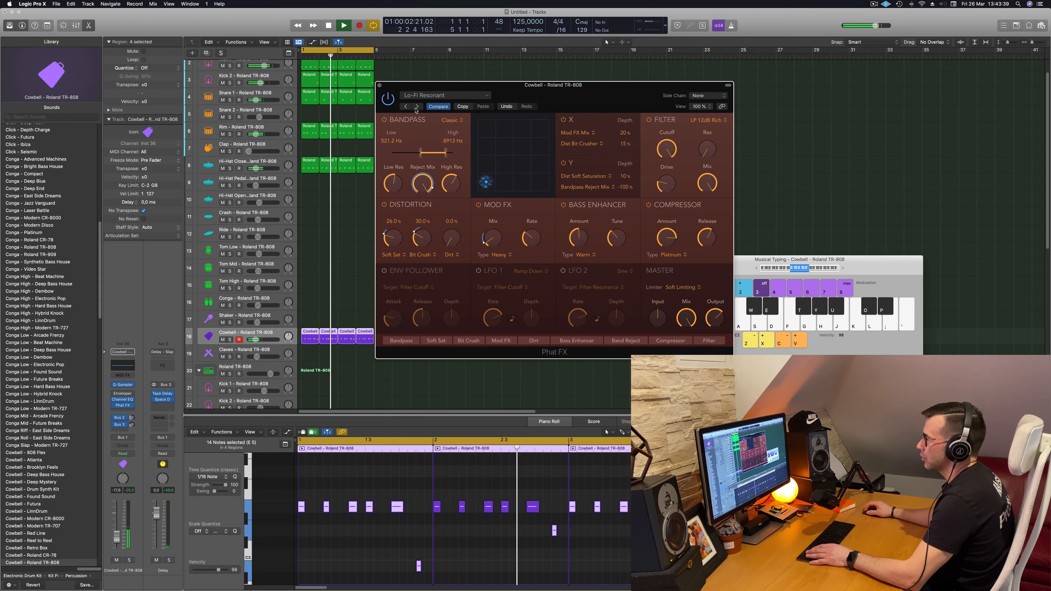
pyautogui.click(416, 106)
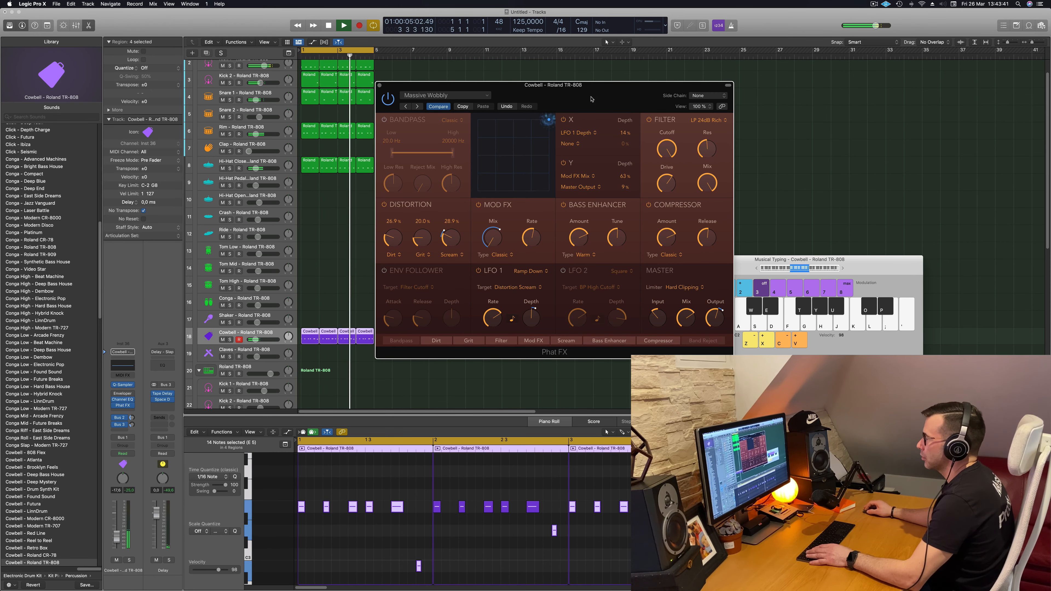
# Continue through the Phat FX presets past Overblown and settle on Sharp Spike for the Cowbell.
pyautogui.moveTo(418, 85); pyautogui.dragTo(439, 110)
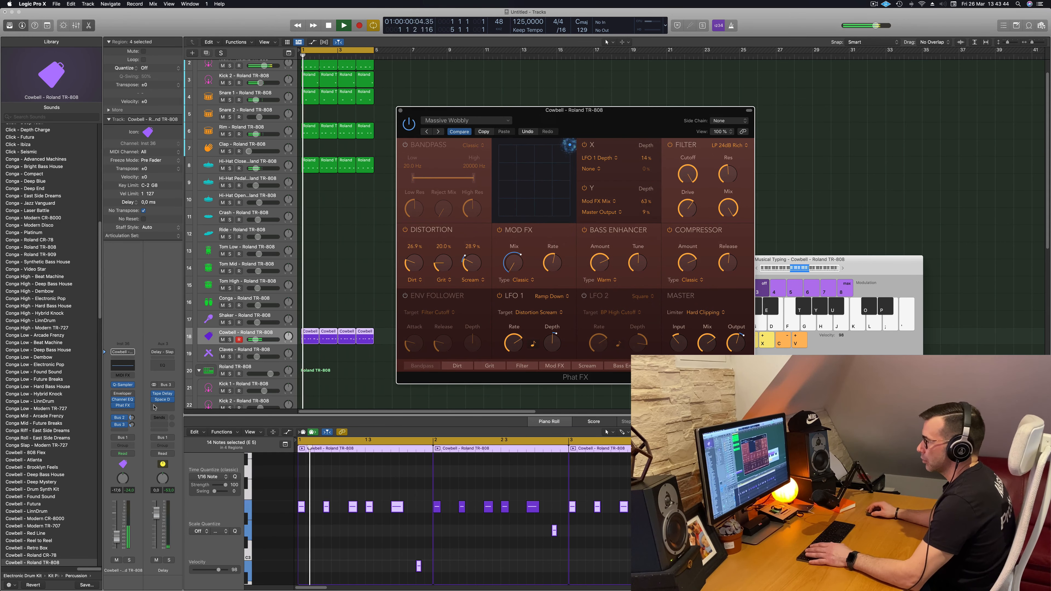
pyautogui.press('space')
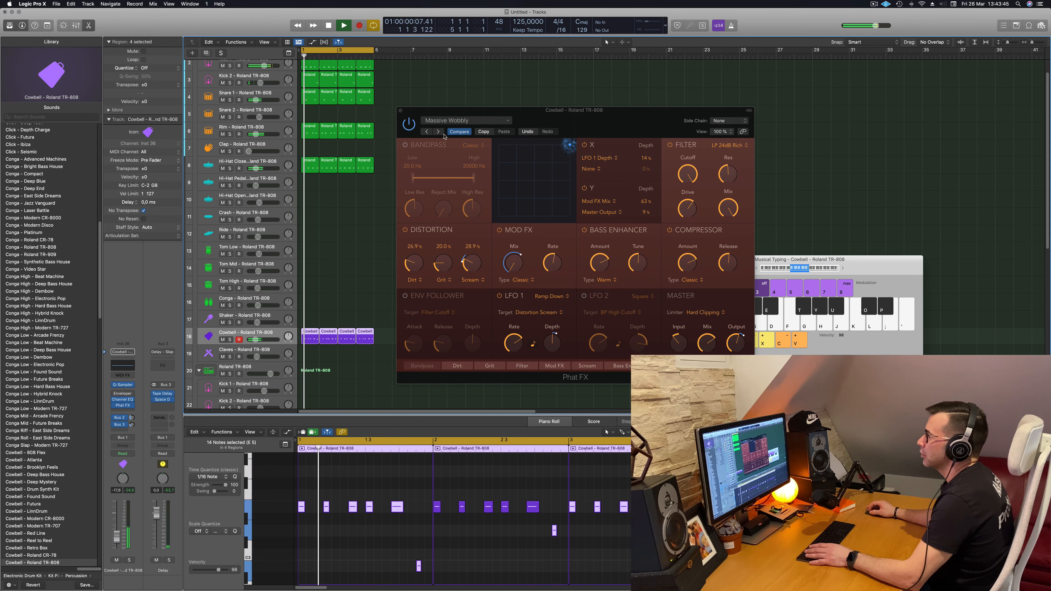
pyautogui.click(439, 132)
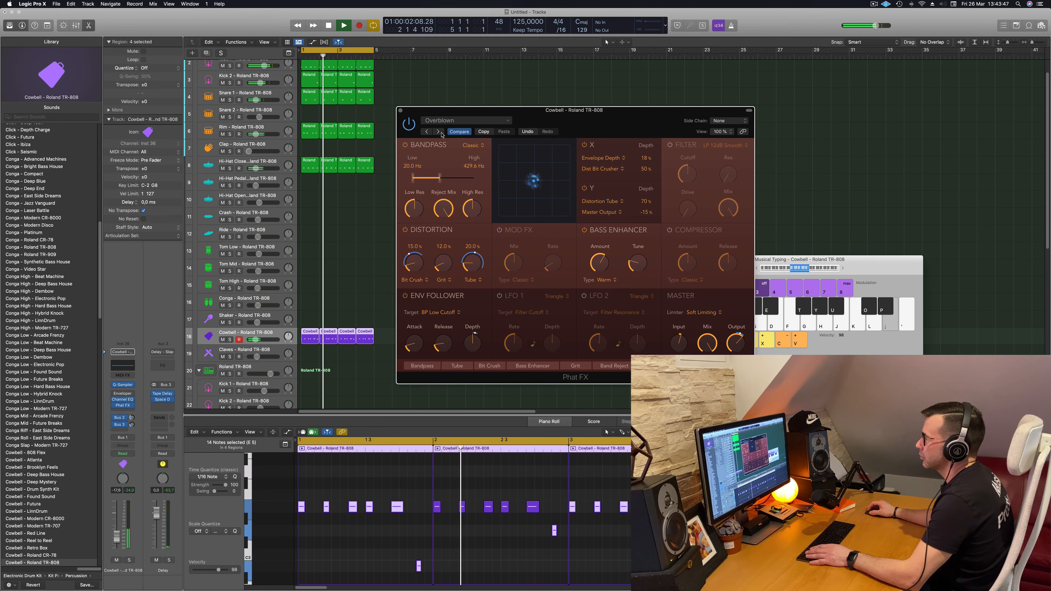
pyautogui.moveTo(601, 114); pyautogui.dragTo(584, 119)
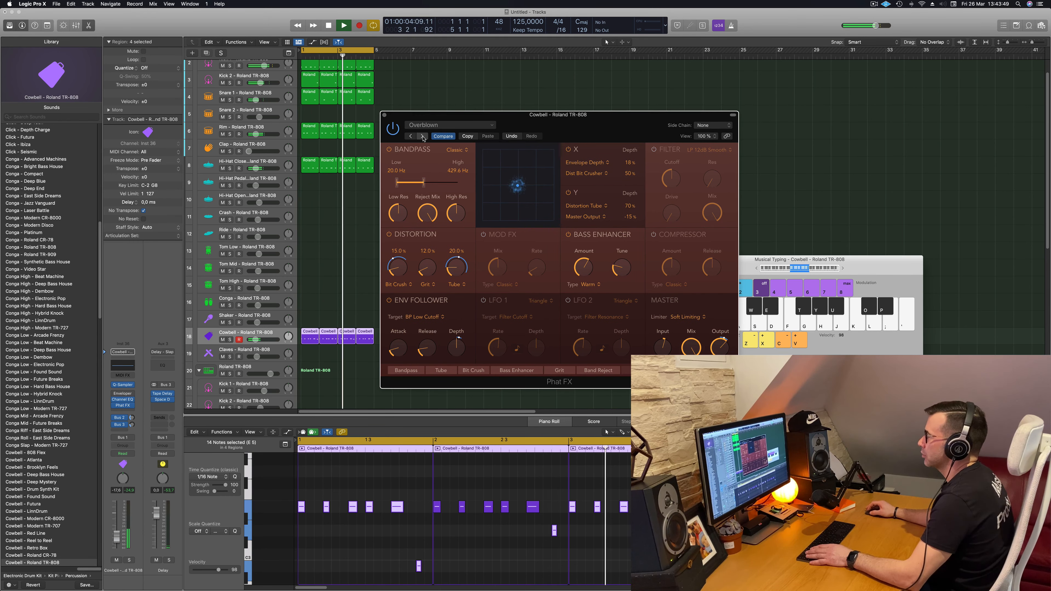
pyautogui.click(422, 137)
pyautogui.click(423, 137)
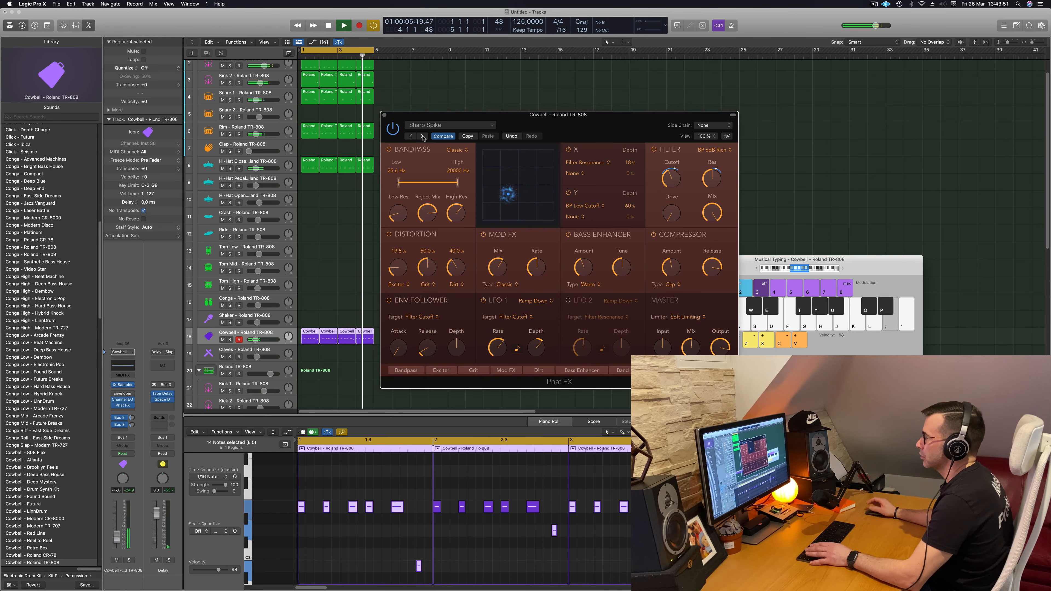
# Lower the Cowbell volume to -22.5 dB to suit the distorted sound and close Phat FX.
pyautogui.moveTo(612, 117); pyautogui.dragTo(572, 121)
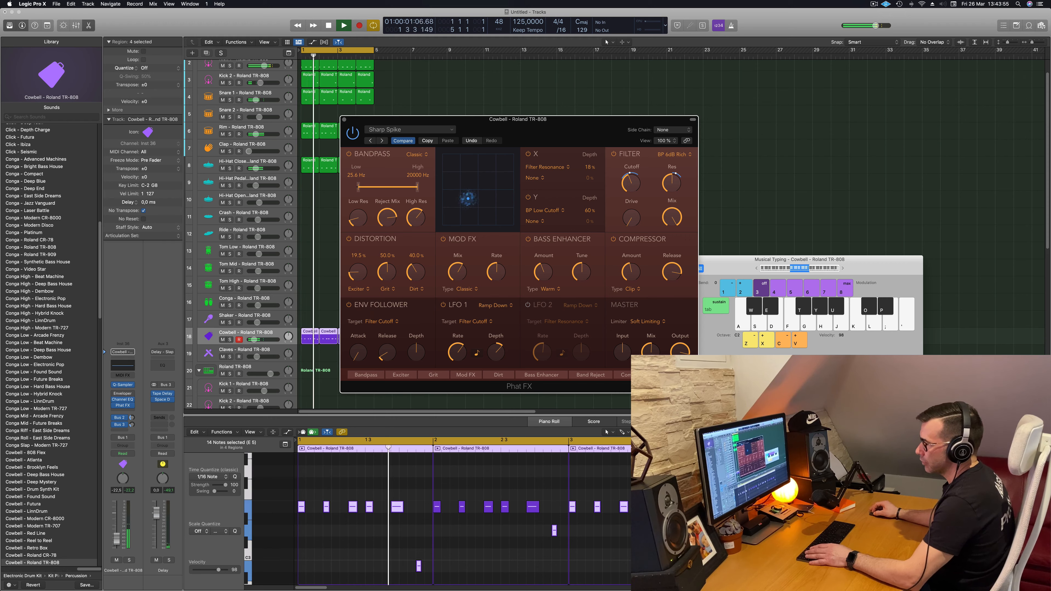
pyautogui.click(557, 109)
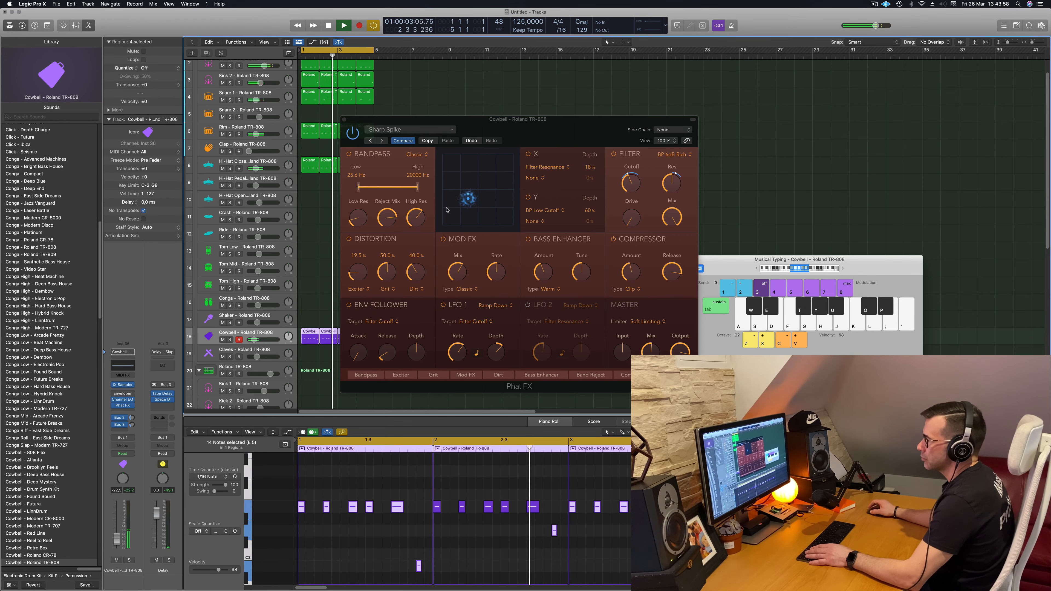
pyautogui.moveTo(557, 121); pyautogui.dragTo(593, 119)
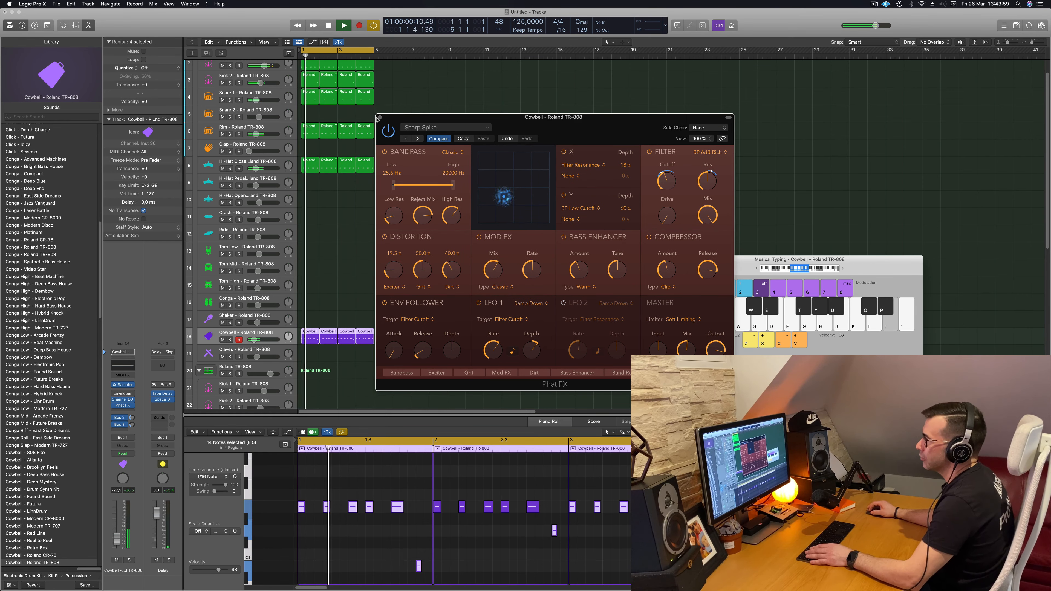
pyautogui.press('super+w')
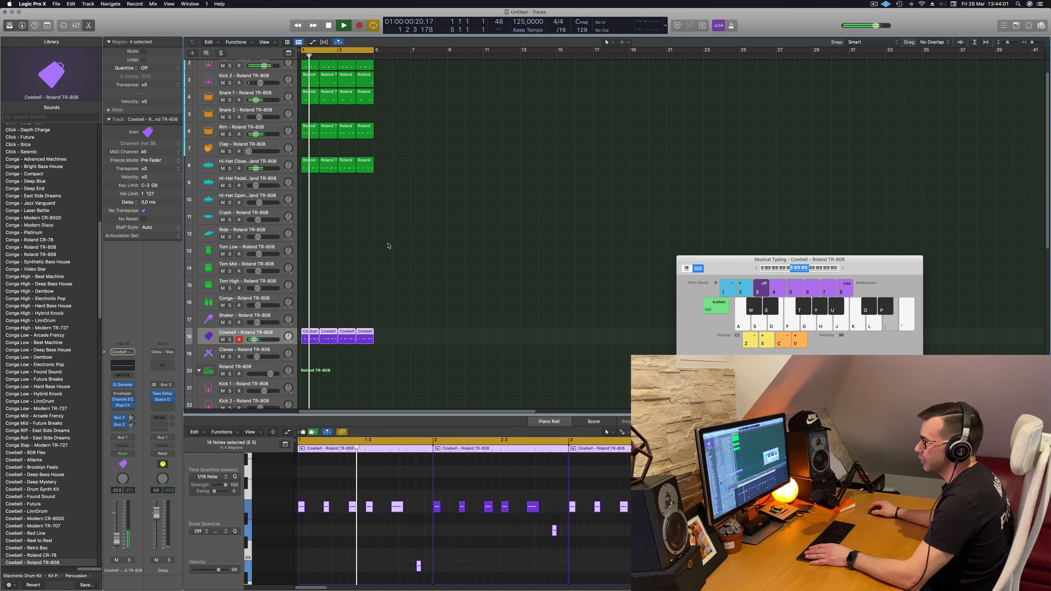
# Copy the first Hi-Hat Closed region to the start of the Tom Low track.
pyautogui.scroll(-1, 392, 243)
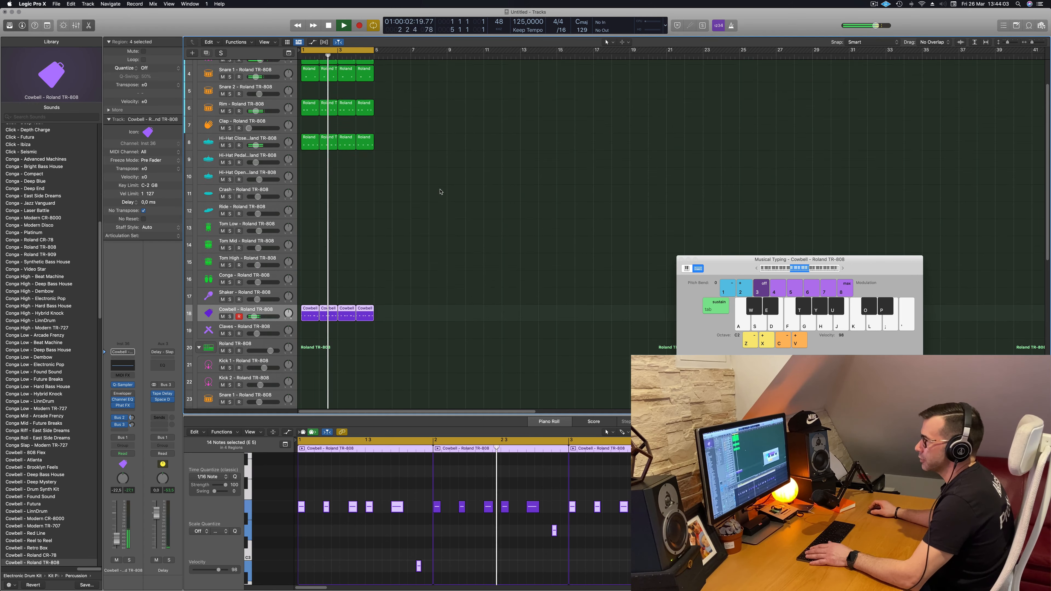
pyautogui.scroll(3, 422, 202)
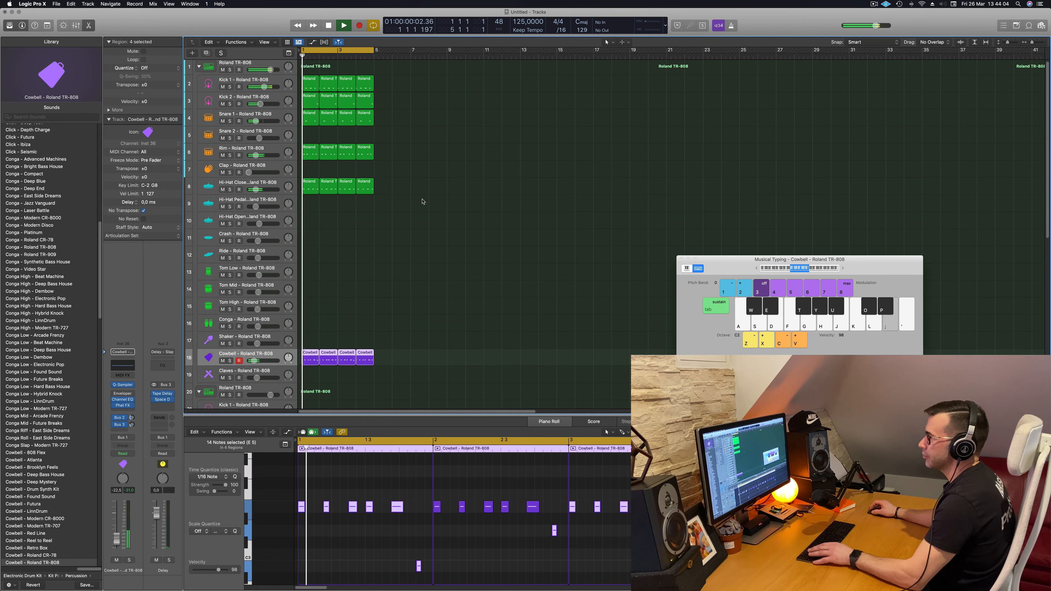
pyautogui.click(309, 186)
pyautogui.moveTo(309, 184); pyautogui.dragTo(309, 270)
# Check the Tom Low region's notes in the Piano Roll and copy the region across bars 2 to 4.
pyautogui.scroll(5, 377, 534)
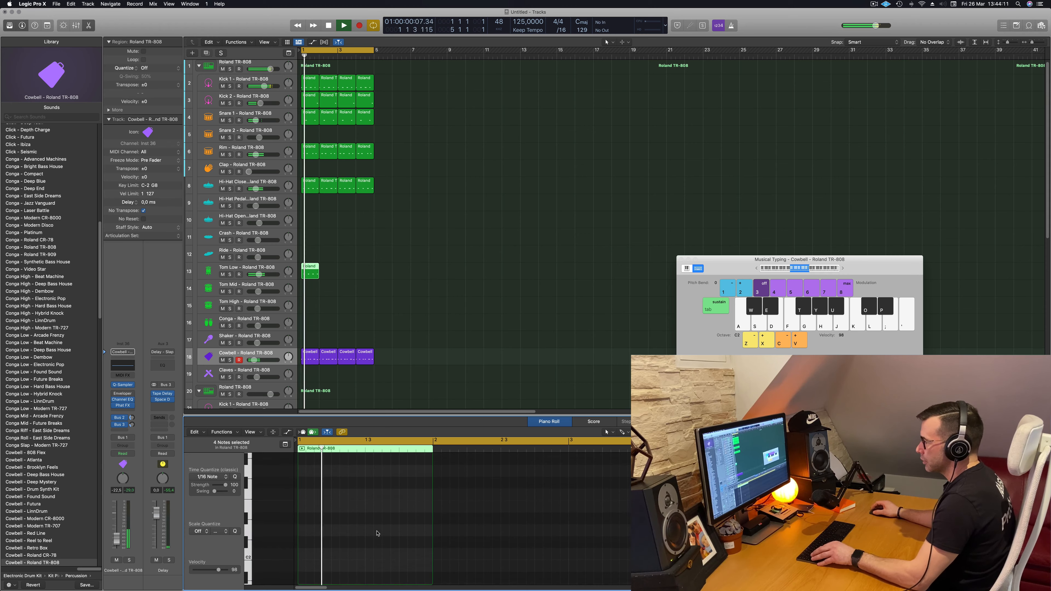
pyautogui.scroll(-5, 377, 534)
pyautogui.scroll(5, 377, 534)
pyautogui.scroll(-10, 377, 534)
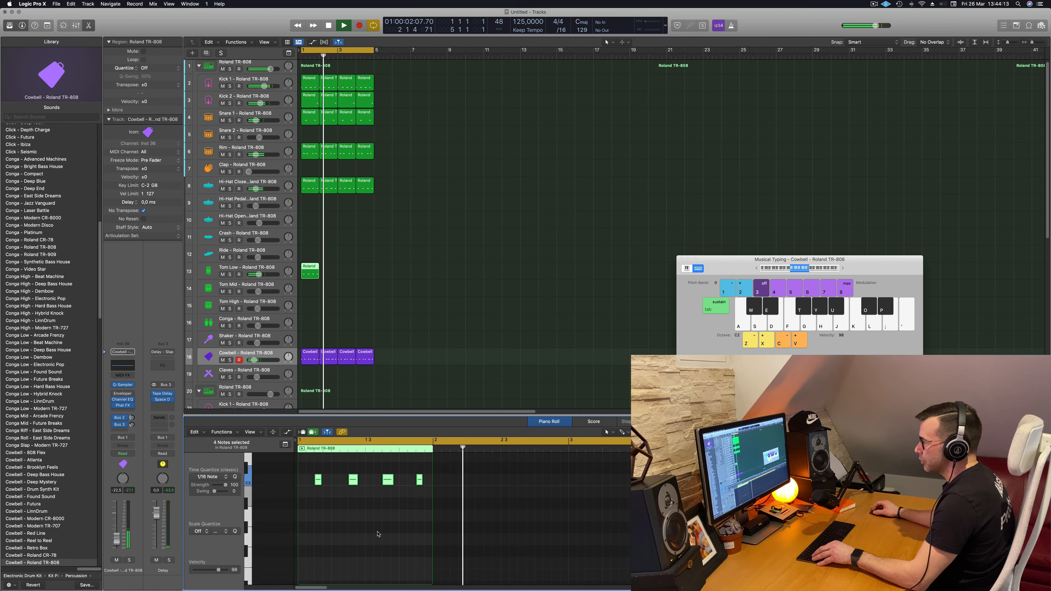
pyautogui.scroll(6, 377, 534)
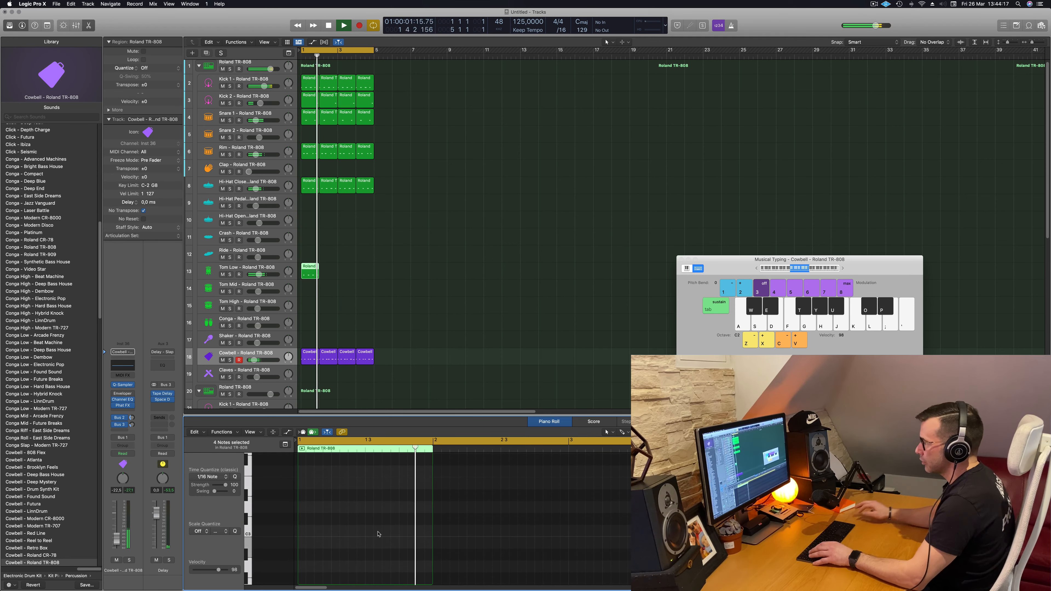
pyautogui.scroll(-6, 377, 505)
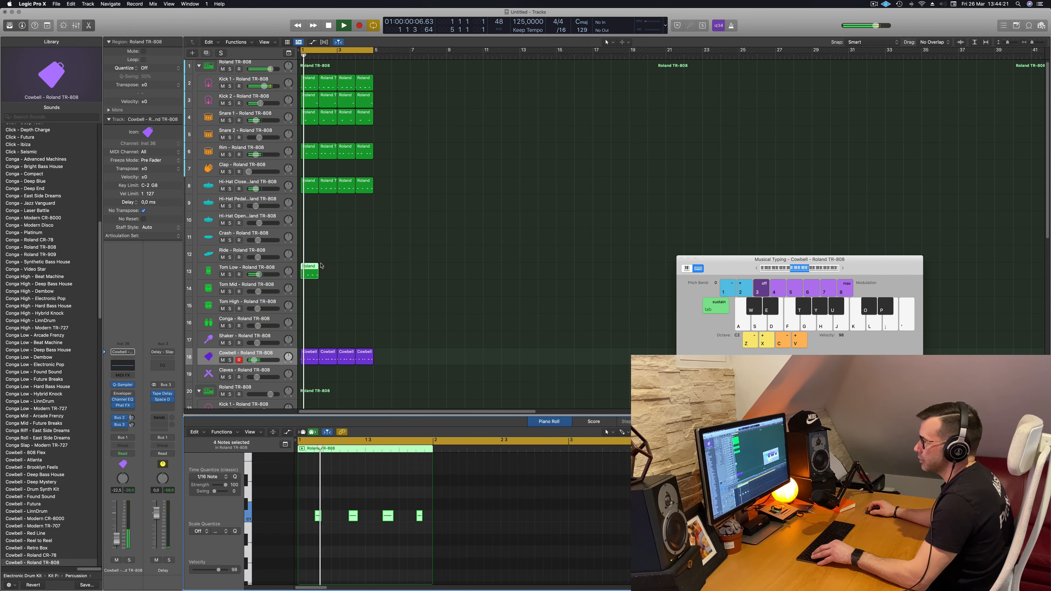
pyautogui.moveTo(310, 271); pyautogui.dragTo(345, 272)
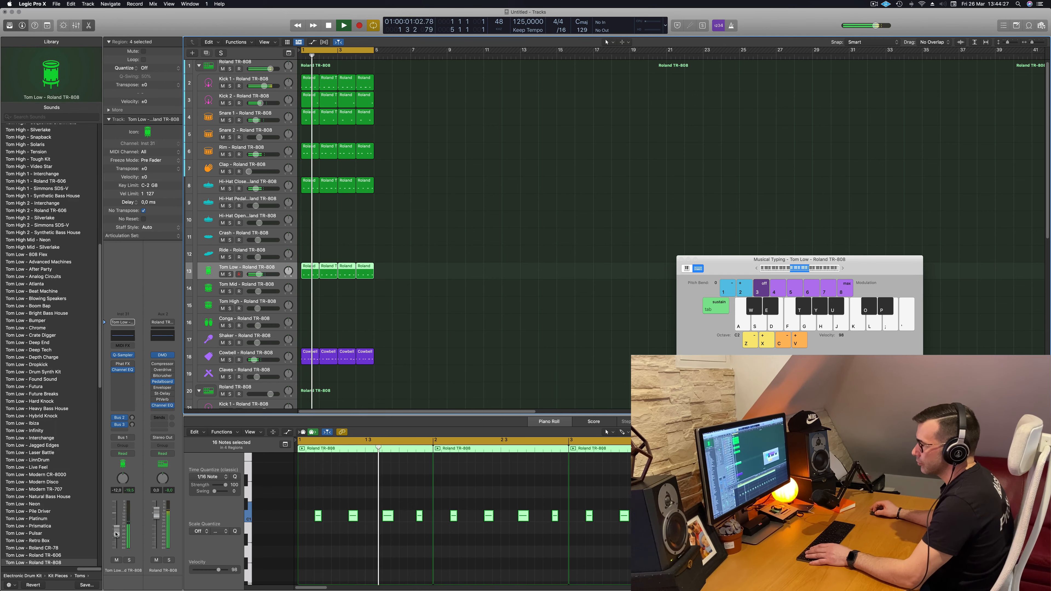
# Set the Tom Low volume to -11.6 dB and add a Compressor using the Classic VCA model.
pyautogui.click(129, 379)
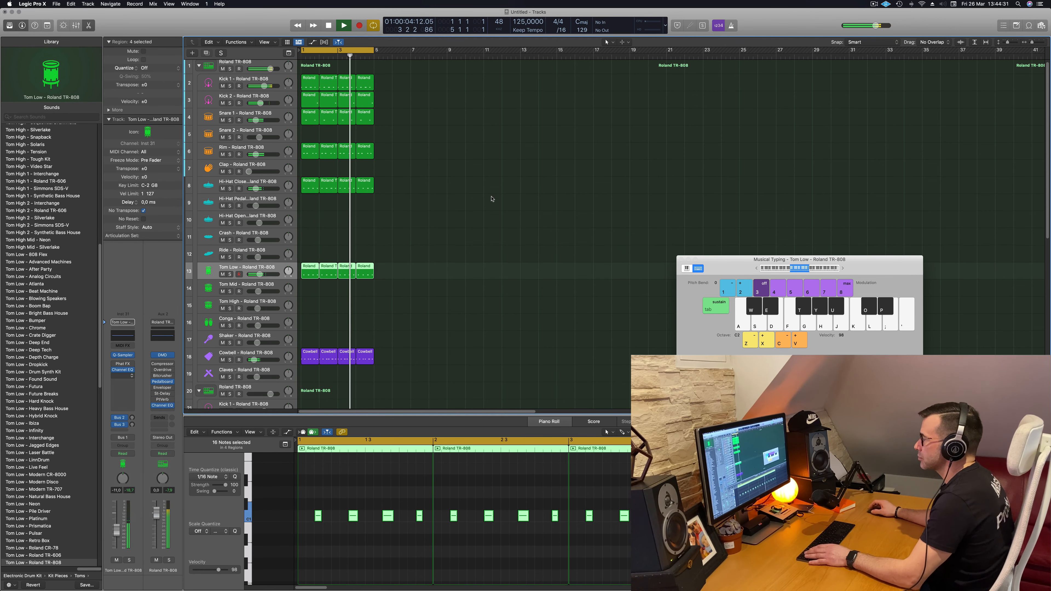
pyautogui.moveTo(527, 111); pyautogui.dragTo(500, 128)
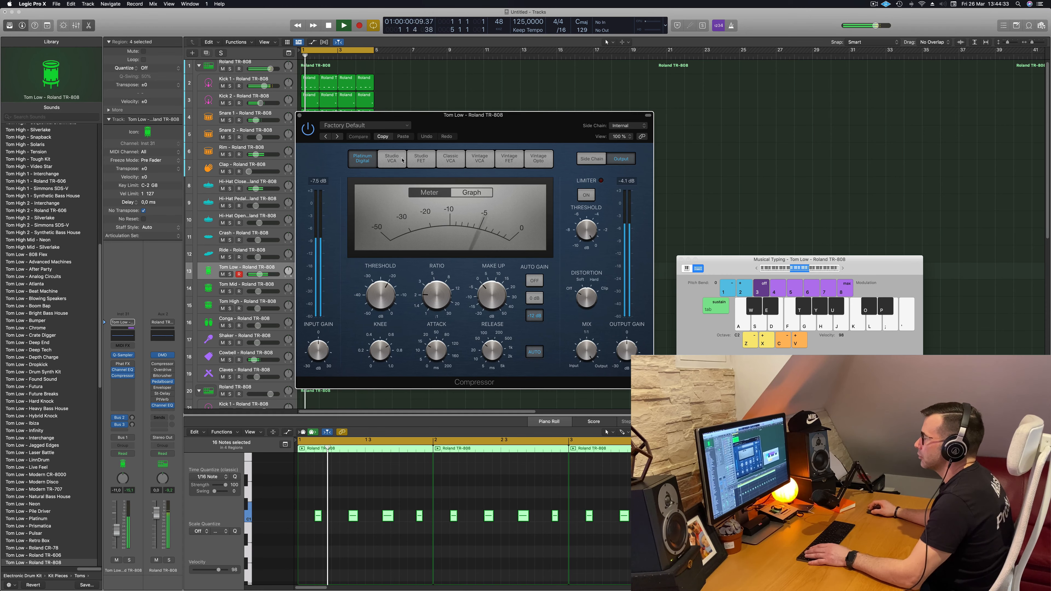
pyautogui.click(391, 159)
pyautogui.click(439, 161)
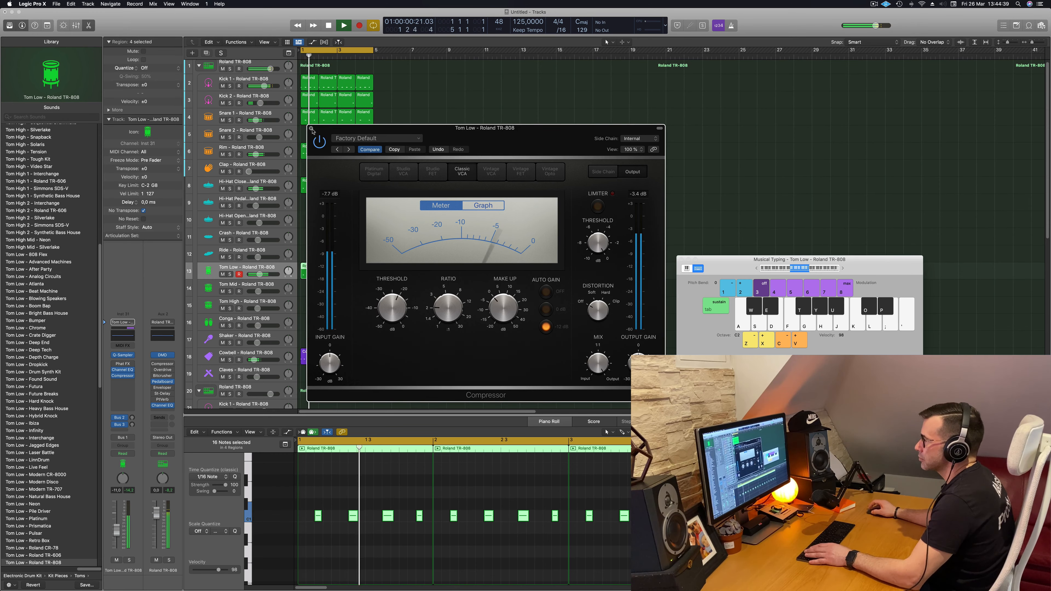
pyautogui.press('super+w')
# Select all regions of the four-bar loop and repeat them through bar 12.
pyautogui.press('super+r')
pyautogui.press('super+r')
pyautogui.press('super+r')
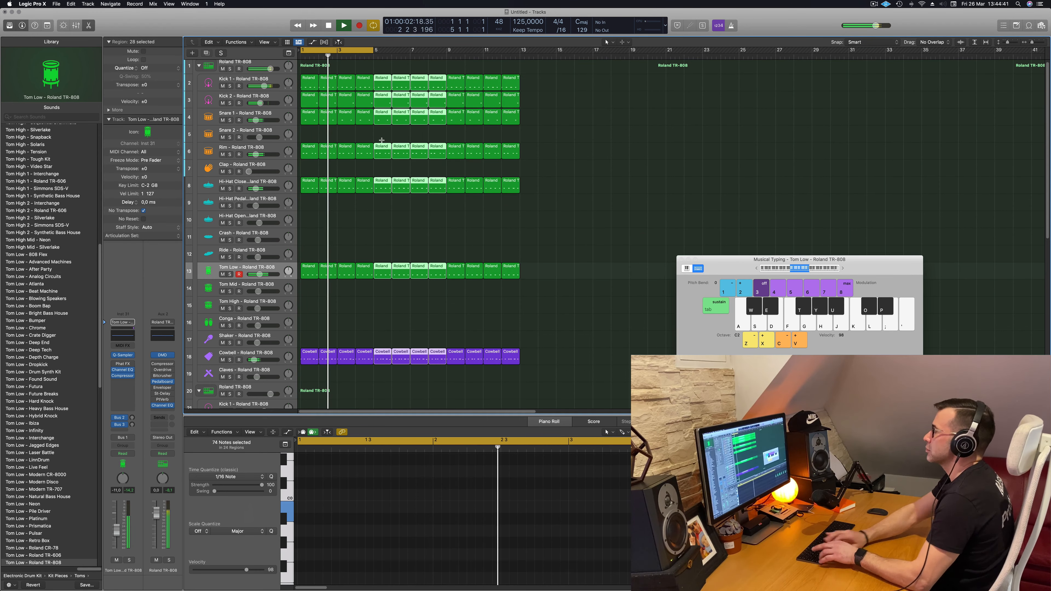
# Extend the loop and the cycle range through bar 16, and play it from the beginning with the Claves track selected.
pyautogui.moveTo(372, 50); pyautogui.dragTo(592, 75)
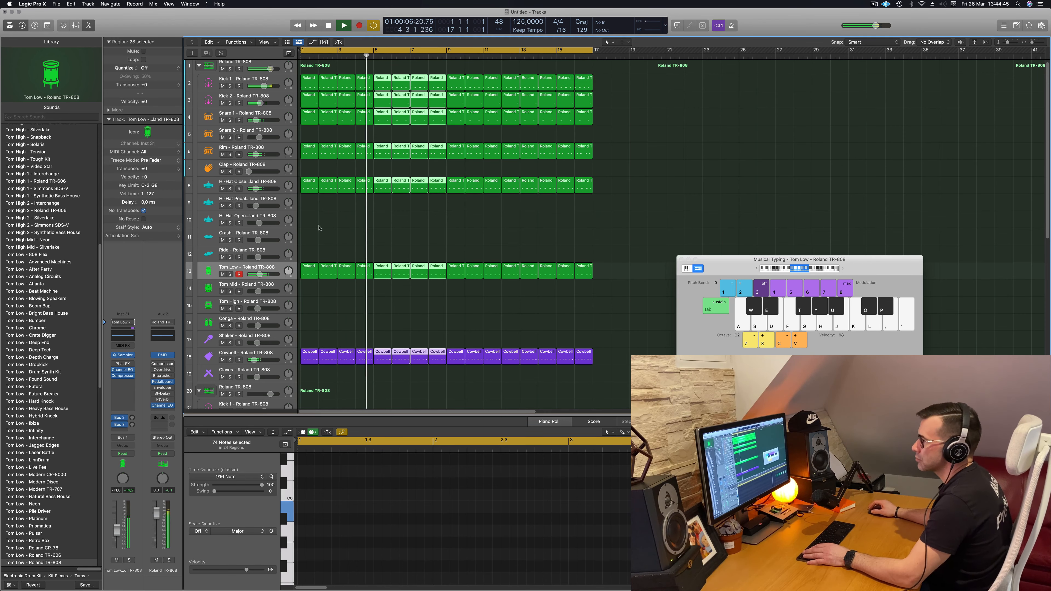
pyautogui.scroll(-4, 330, 229)
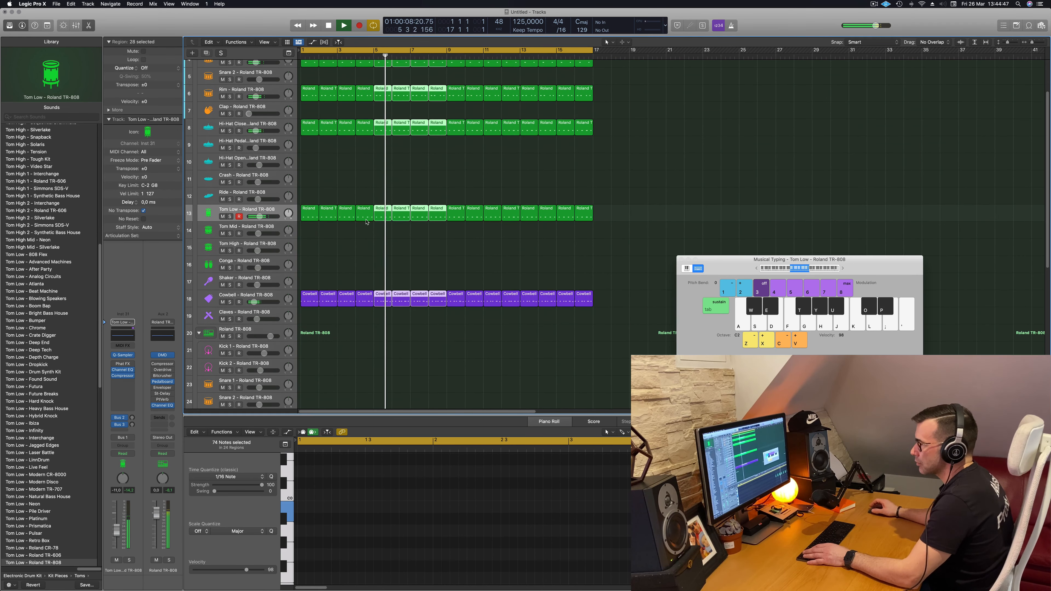
pyautogui.scroll(-1, 359, 247)
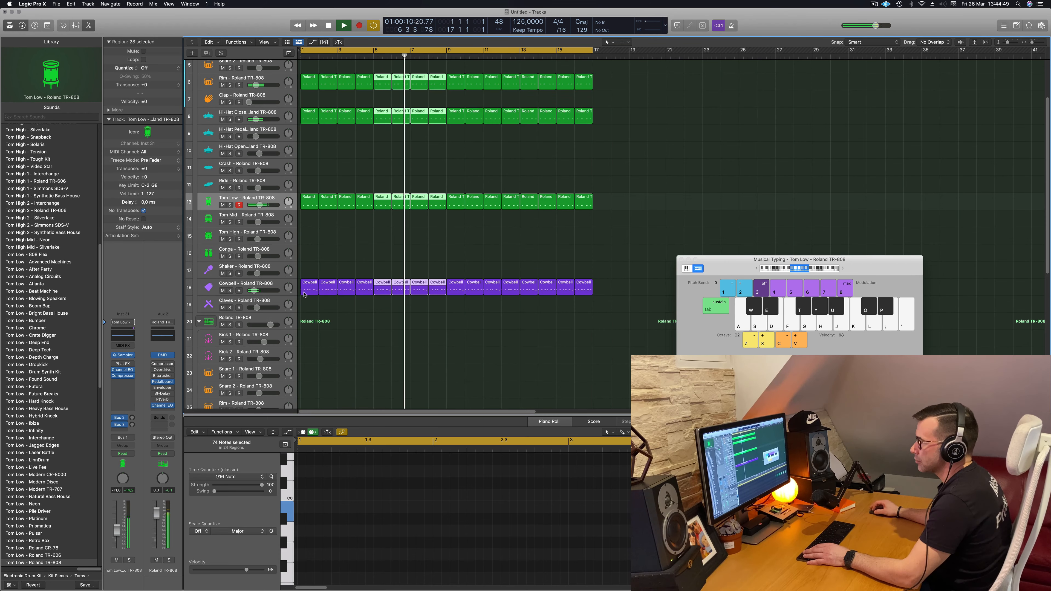
pyautogui.click(279, 304)
pyautogui.press('space')
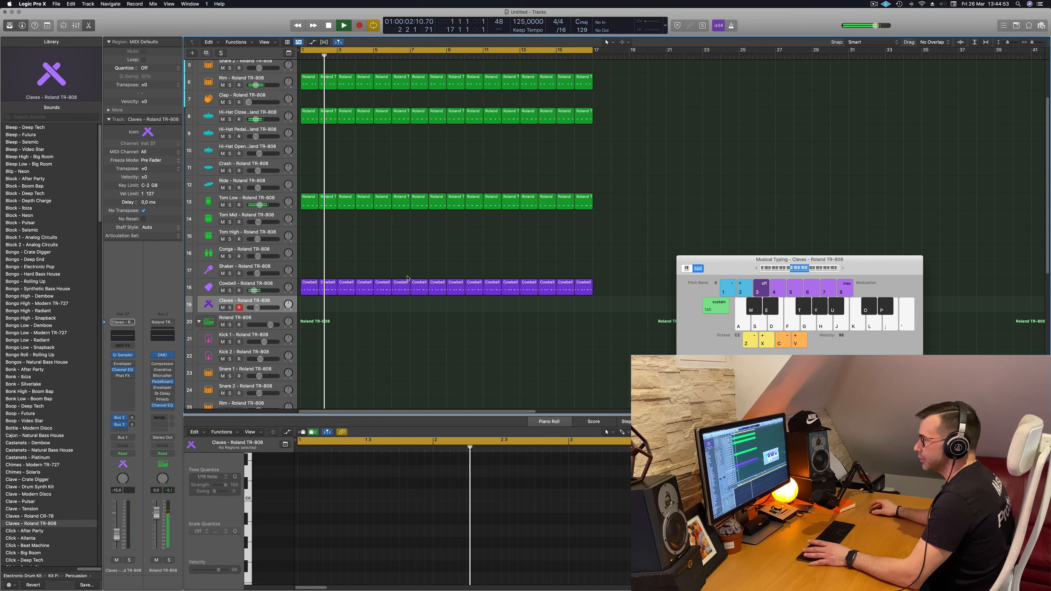
pyautogui.scroll(2, 404, 262)
pyautogui.scroll(1, 405, 262)
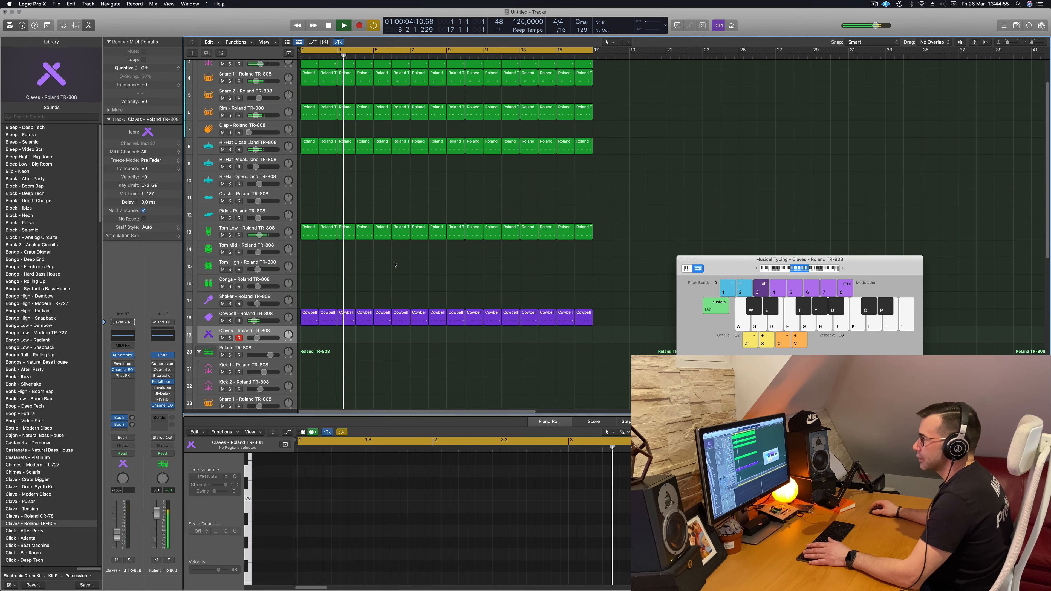
pyautogui.press('Return')
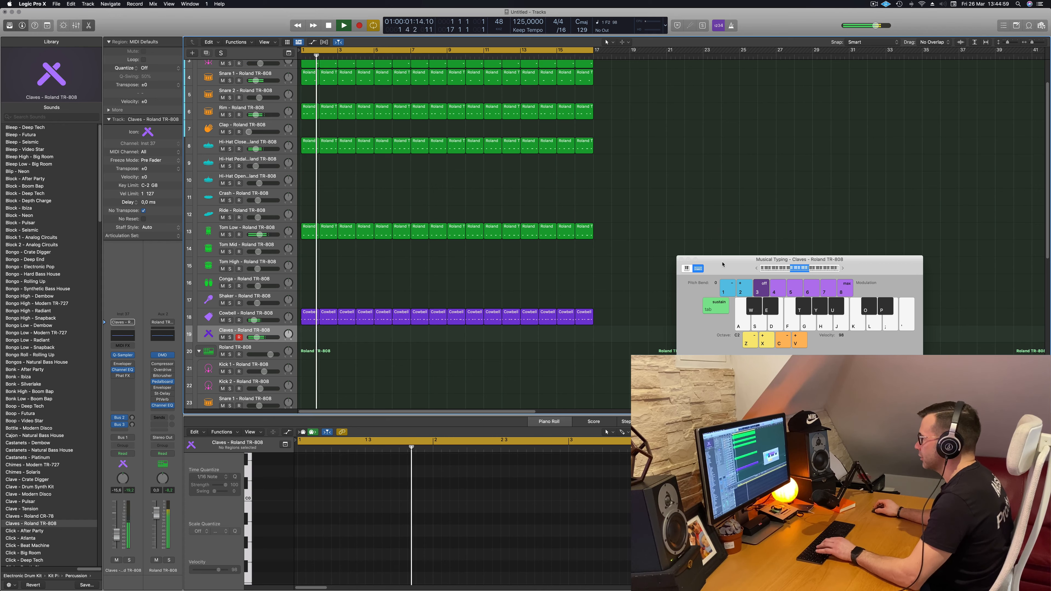
# Raise Musical Typing to octave C3 and audition different Claves notes over the playing loop.
pyautogui.press('g')
pyautogui.click(843, 268)
pyautogui.press('k')
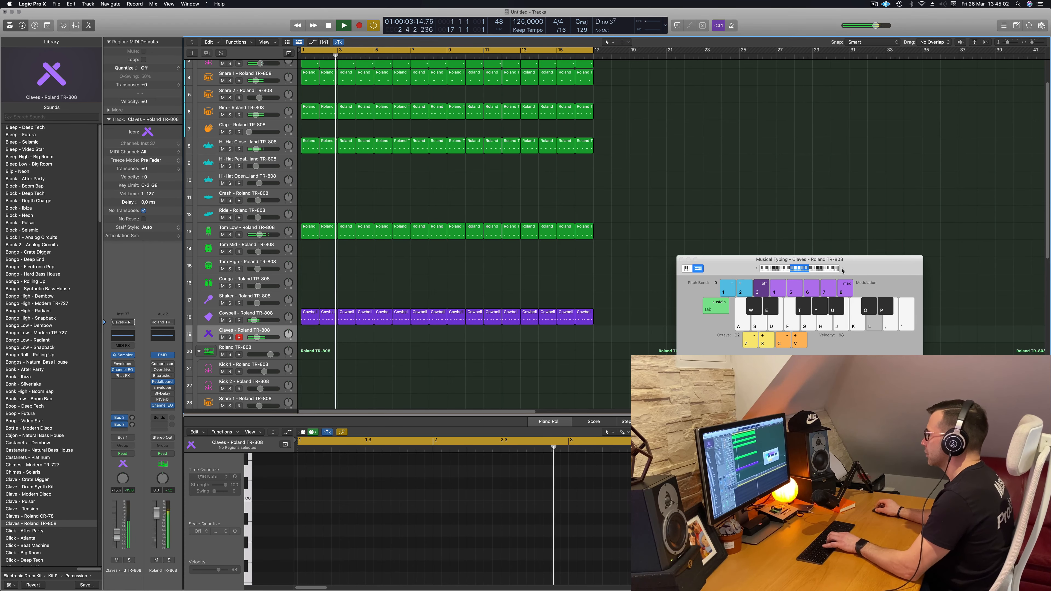
pyautogui.press('g')
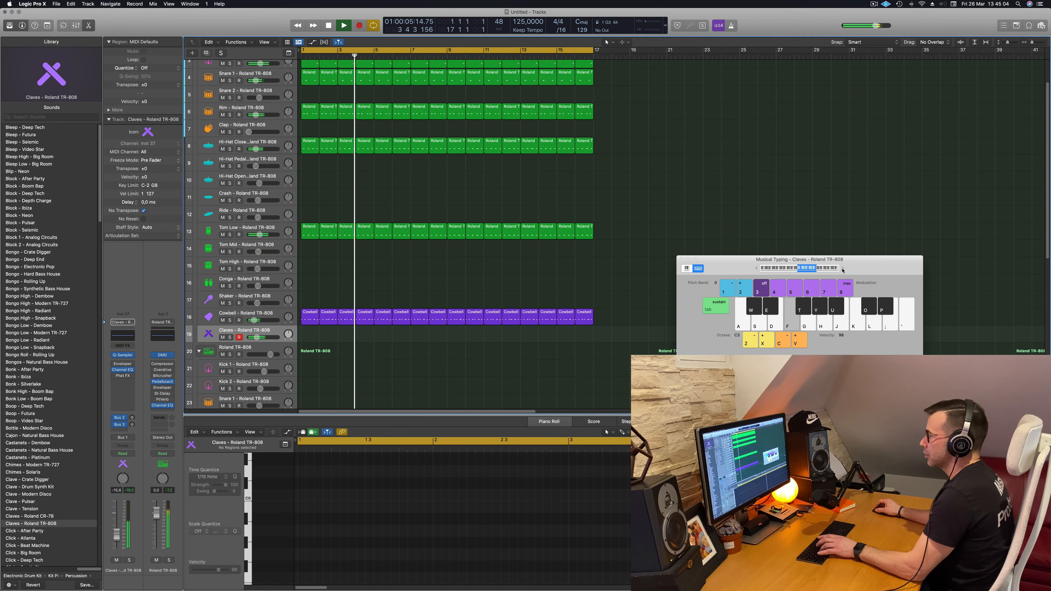
pyautogui.press('g')
pyautogui.press('f')
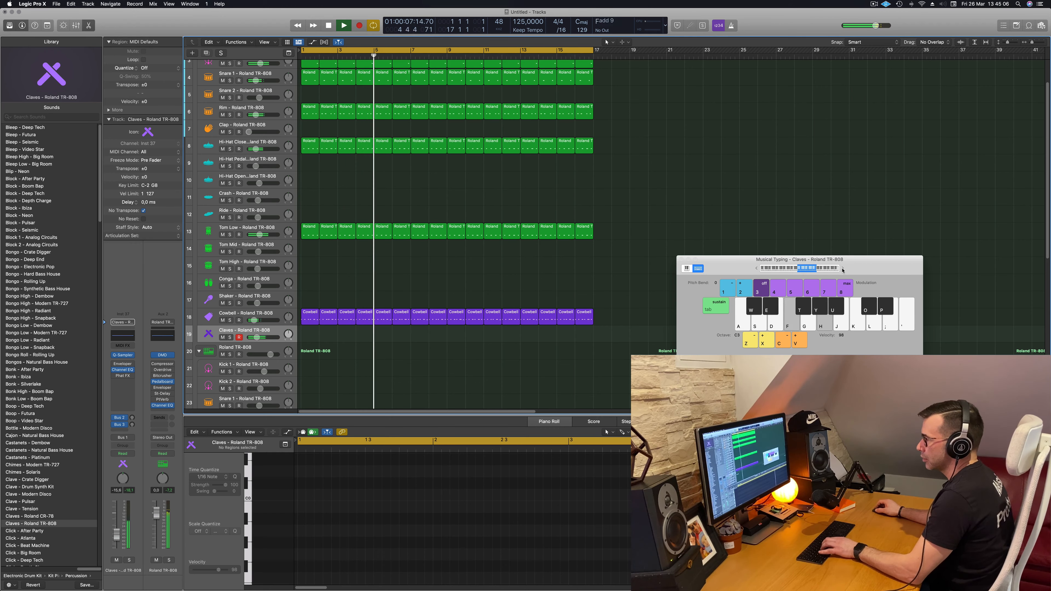
pyautogui.press('s')
pyautogui.press('d')
pyautogui.press('f')
pyautogui.press('h')
pyautogui.press('d')
pyautogui.press('f')
pyautogui.press('g')
pyautogui.press('s')
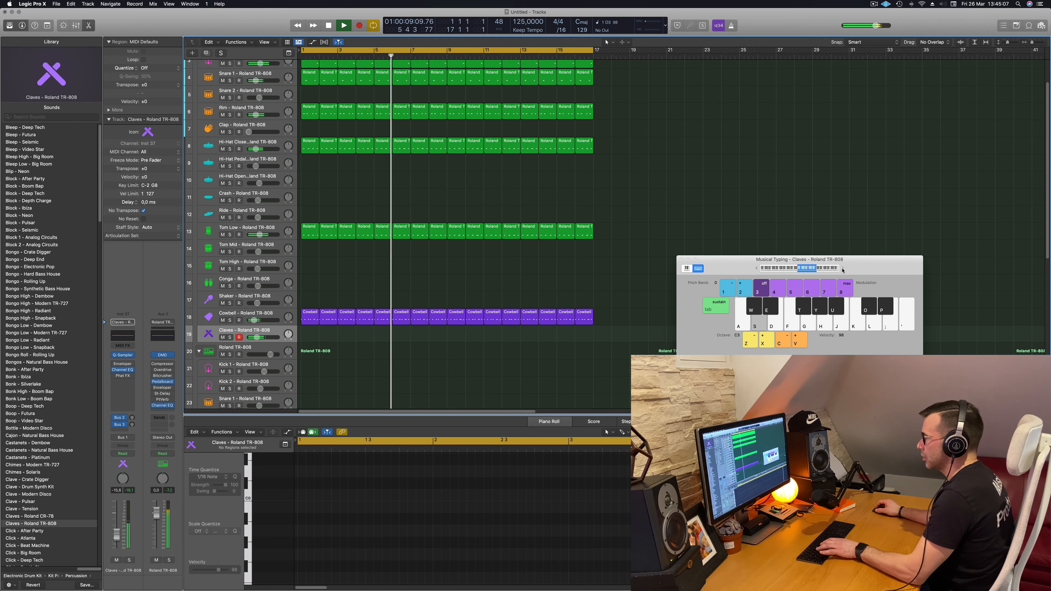
pyautogui.press('f')
pyautogui.press('g')
pyautogui.press('h')
pyautogui.press('s')
pyautogui.press('d')
pyautogui.press('f')
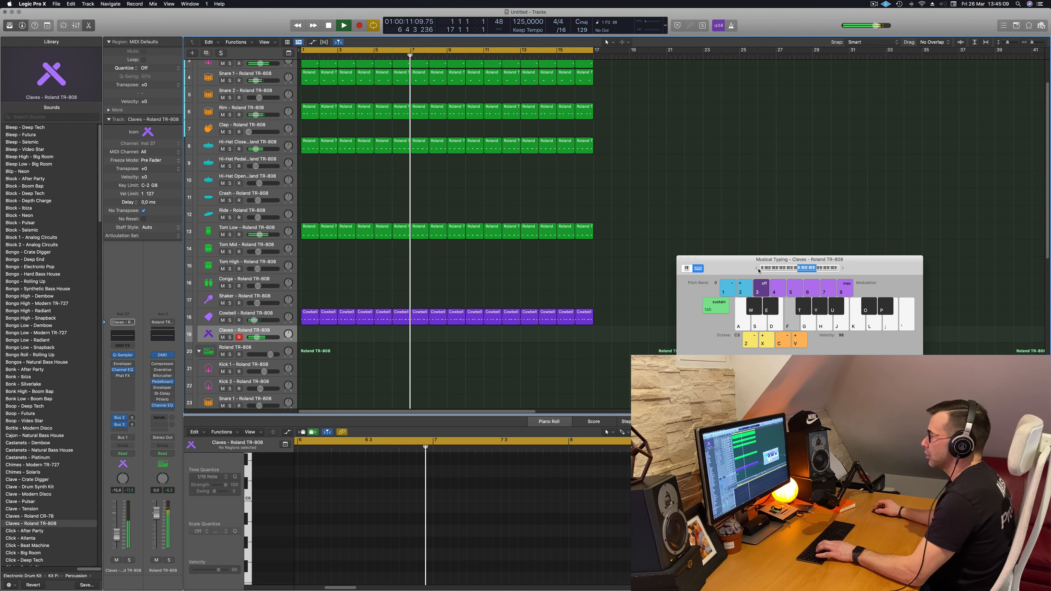
# Compare how the Claves sound in lower and higher Musical Typing octaves, from C1 up to C4.
pyautogui.click(757, 269)
pyautogui.press('s')
pyautogui.click(757, 269)
pyautogui.press('s')
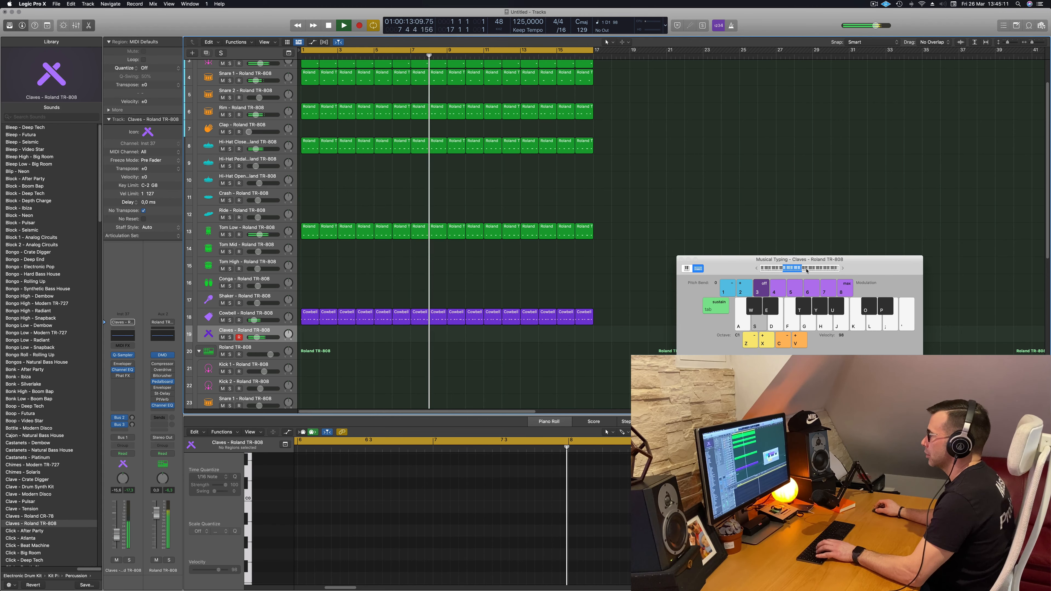
pyautogui.click(844, 269)
pyautogui.click(844, 269)
pyautogui.press('s')
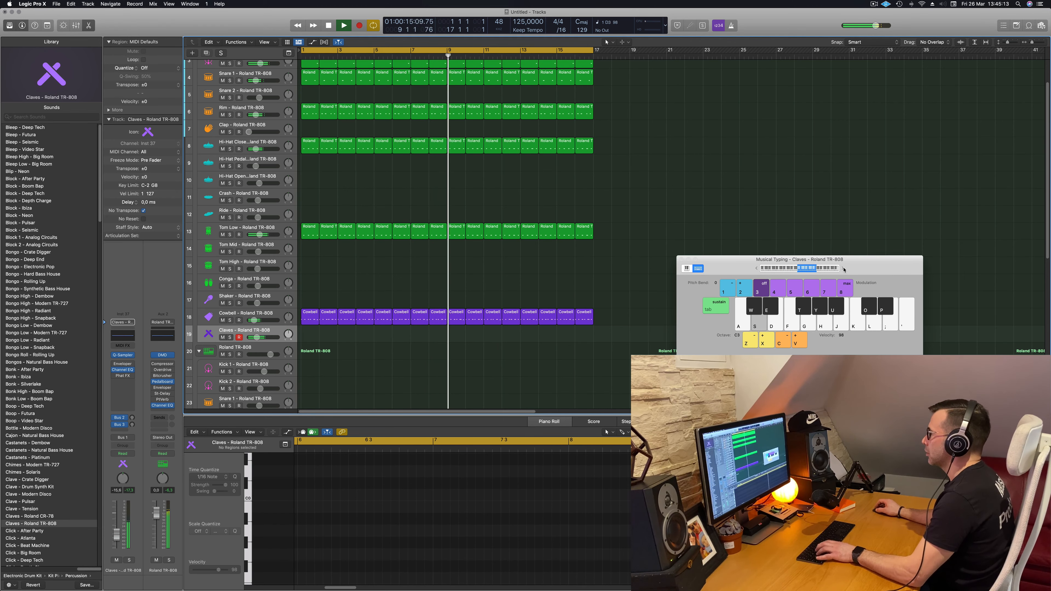
pyautogui.click(844, 269)
pyautogui.press('s')
pyautogui.press('f')
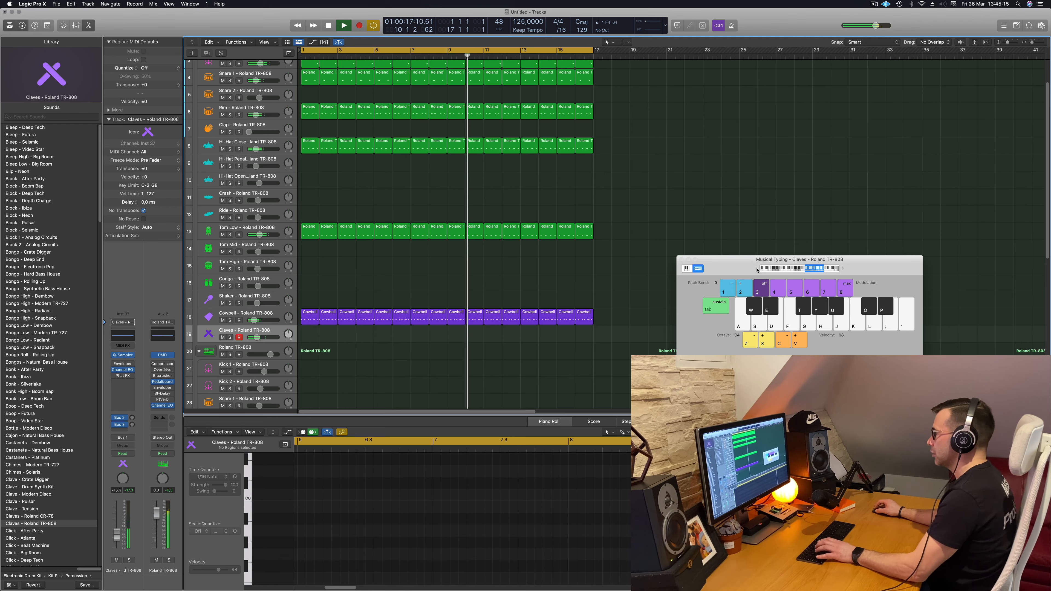
# Rehearse a Claves rhythm on F in octave C3 while the loop plays.
pyautogui.press('f')
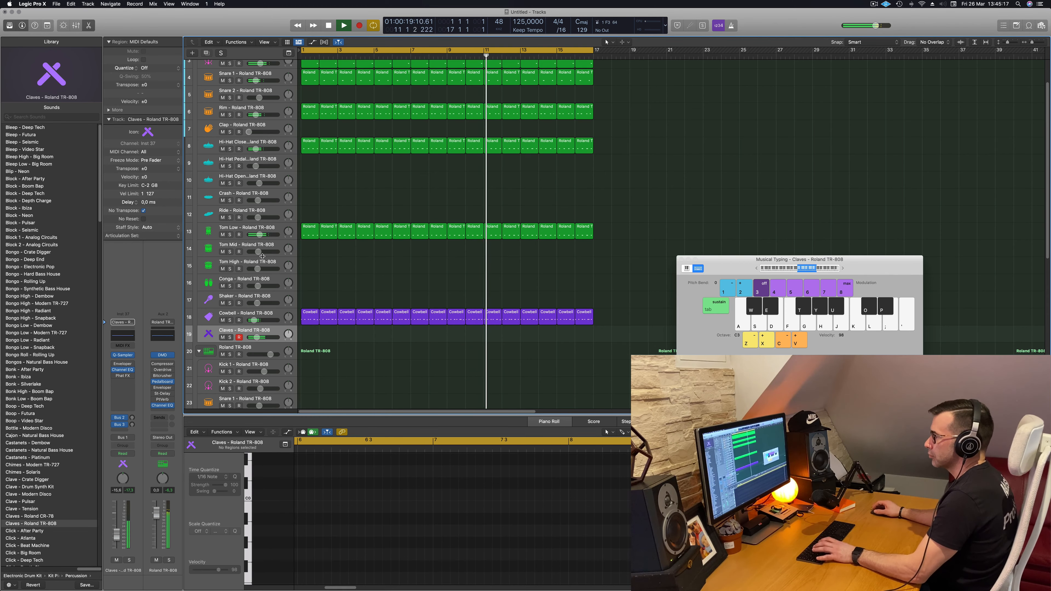
pyautogui.press('f')
pyautogui.press('f')
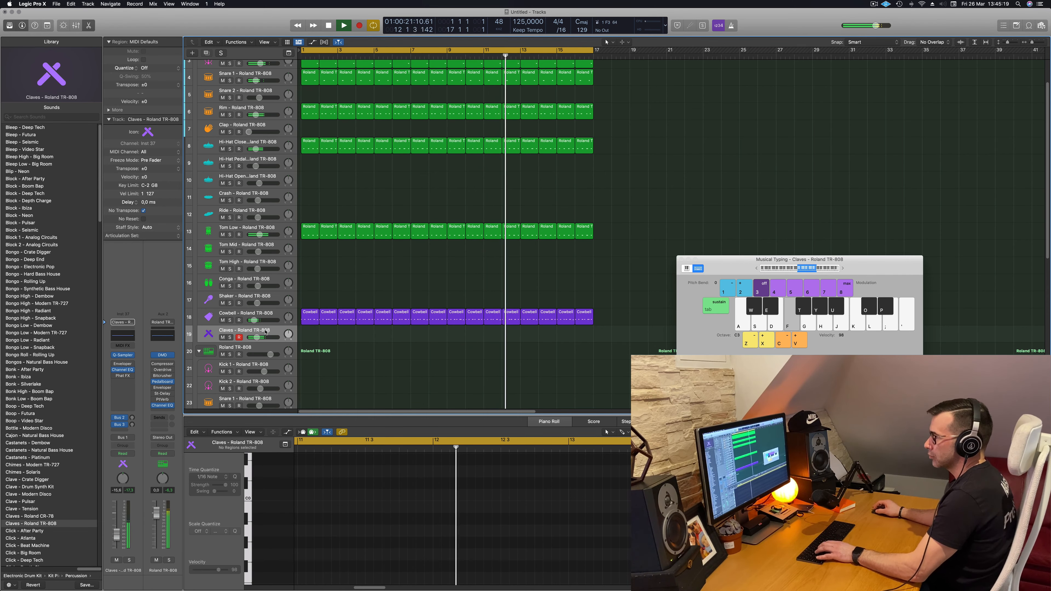
pyautogui.press('d')
pyautogui.press('f')
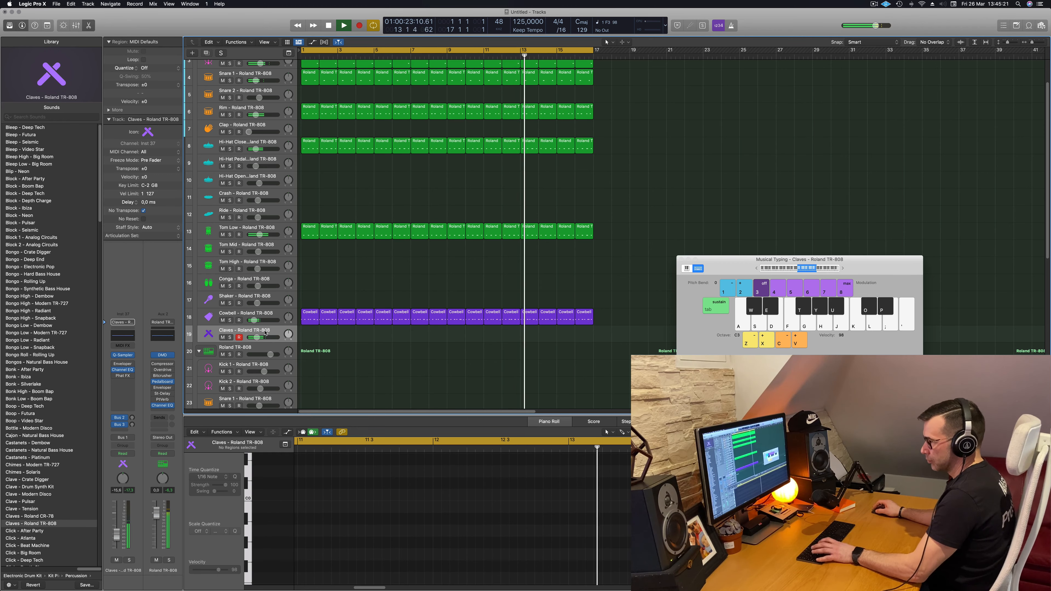
pyautogui.press('f')
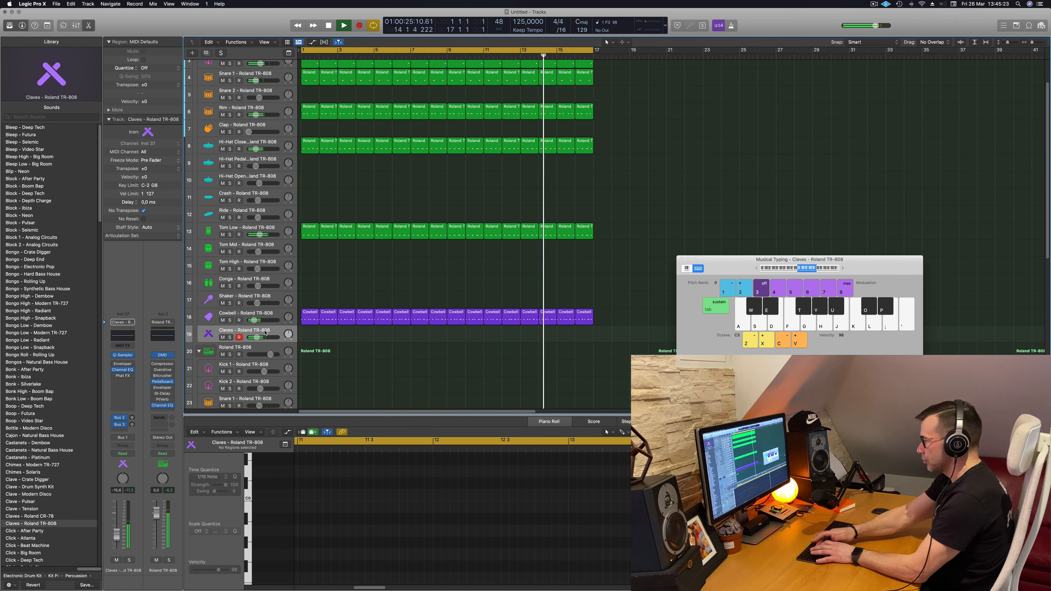
# Record the Claves rhythm on F live over the loop from bar 14 past the cycle restart, and stop recording.
pyautogui.press('r')
pyautogui.press('f')
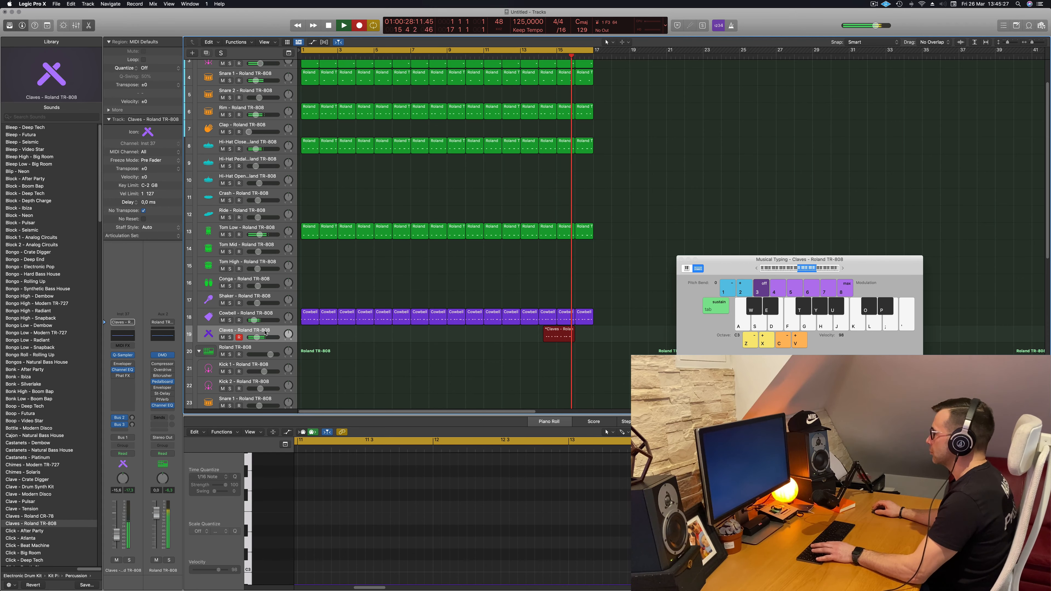
pyautogui.press('f')
pyautogui.press('f')
pyautogui.press('f')
pyautogui.press('f')
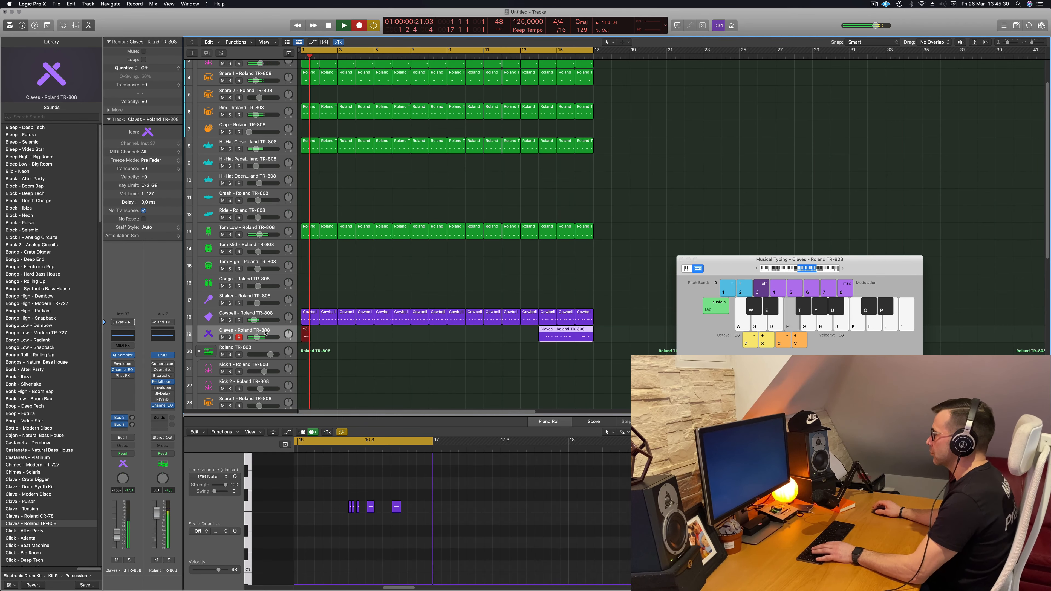
pyautogui.press('f')
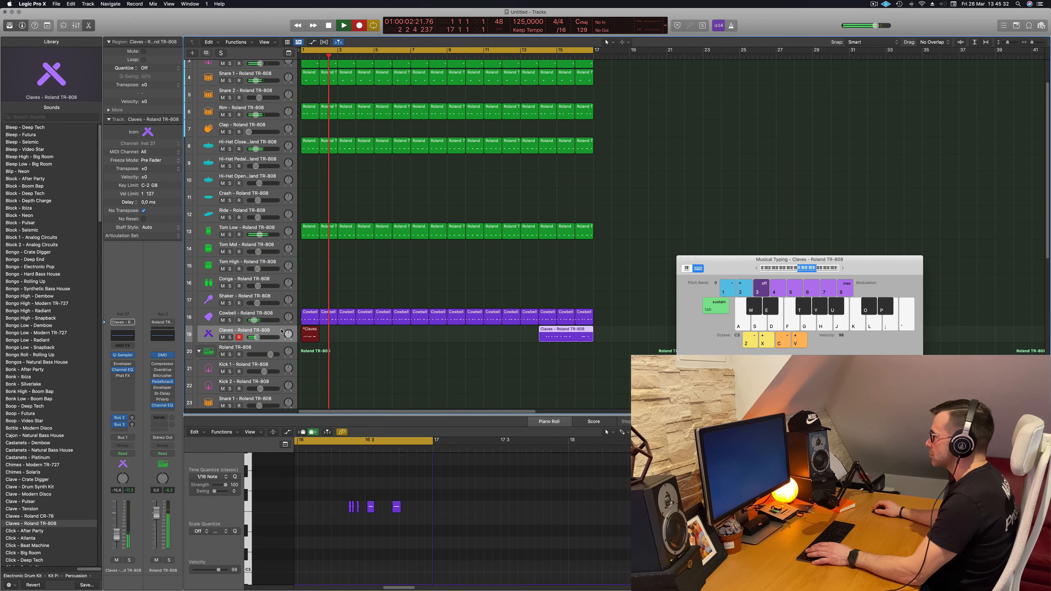
pyautogui.press('space')
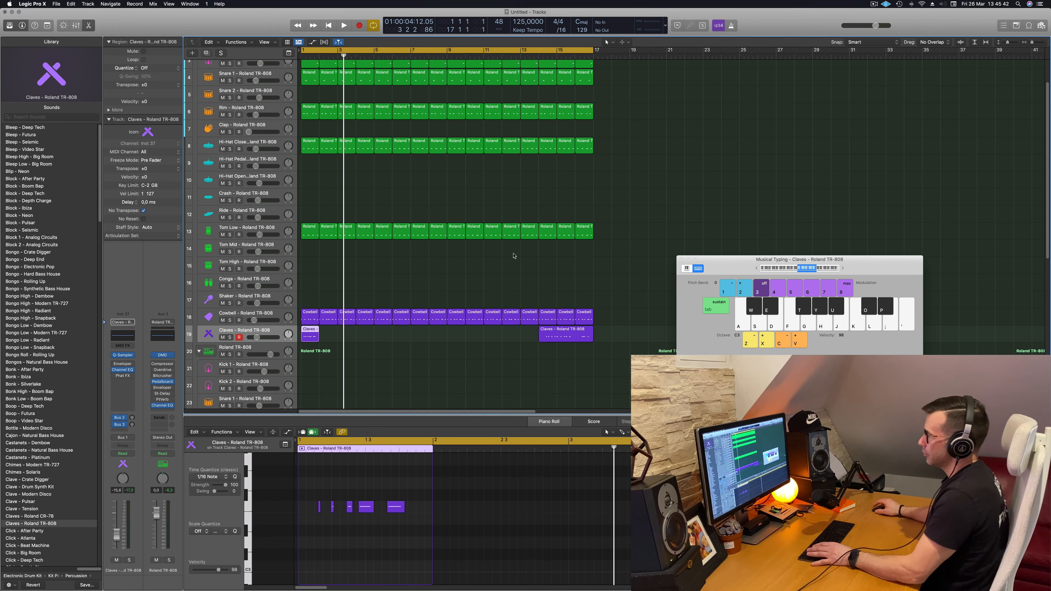
# Delete the Claves region recorded at bar 1, move the longer take from the loop's end there, and play it.
pyautogui.press('space')
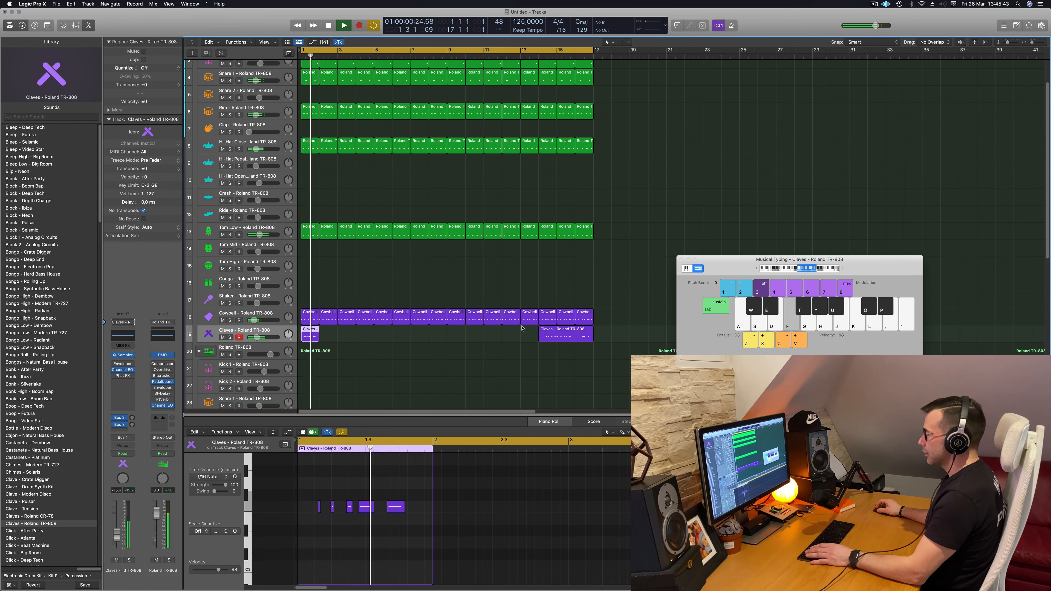
pyautogui.click(327, 333)
pyautogui.click(313, 336)
pyautogui.press('Delete')
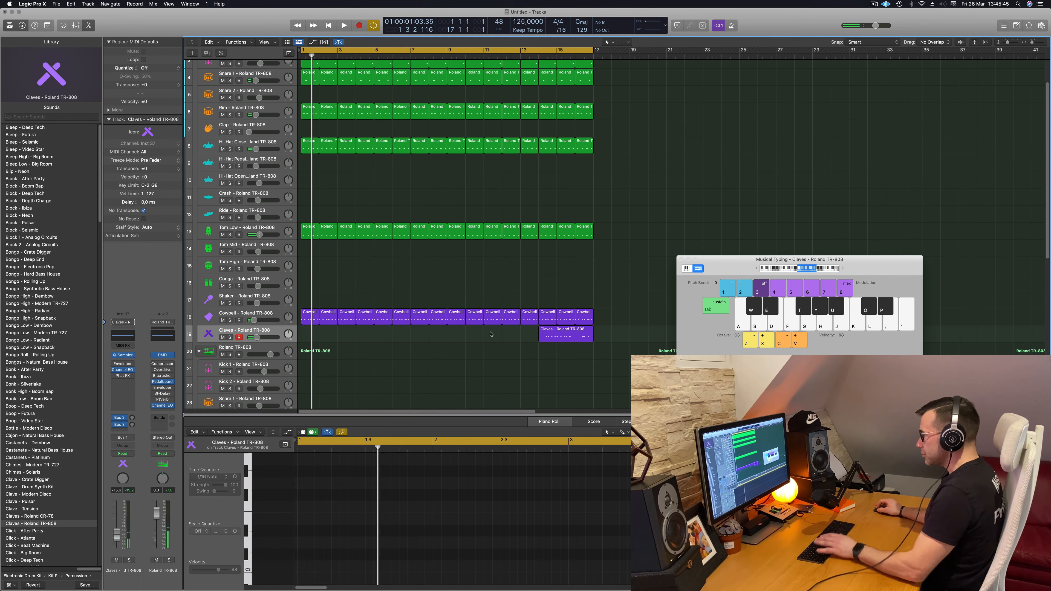
pyautogui.moveTo(589, 335); pyautogui.dragTo(322, 339)
pyautogui.press('space')
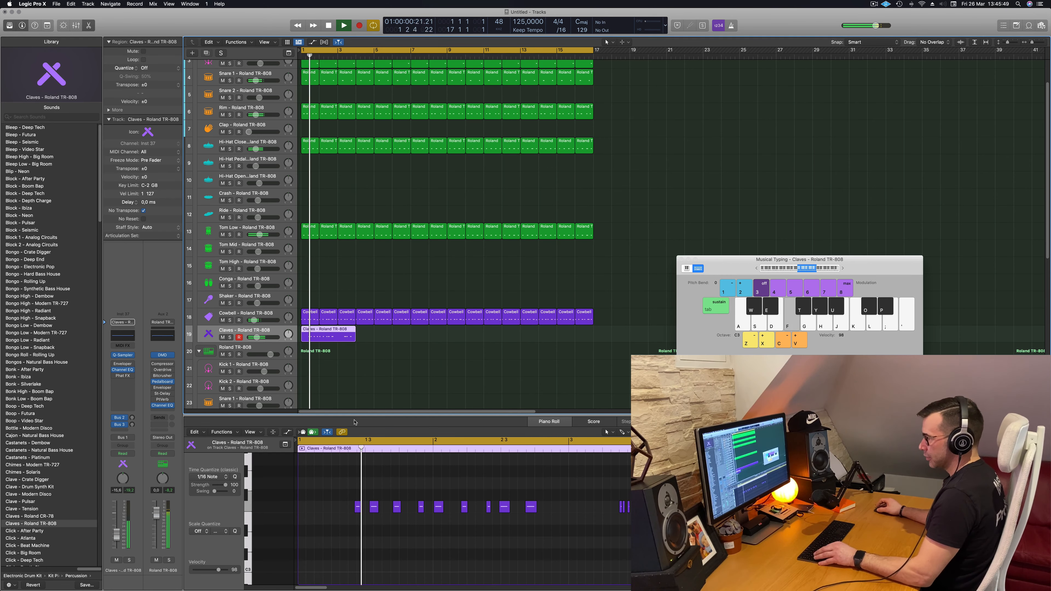
# Split the Claves take at bars 2 and 3, keep only the middle one-bar region, and move it to bar 1.
pyautogui.click(319, 332)
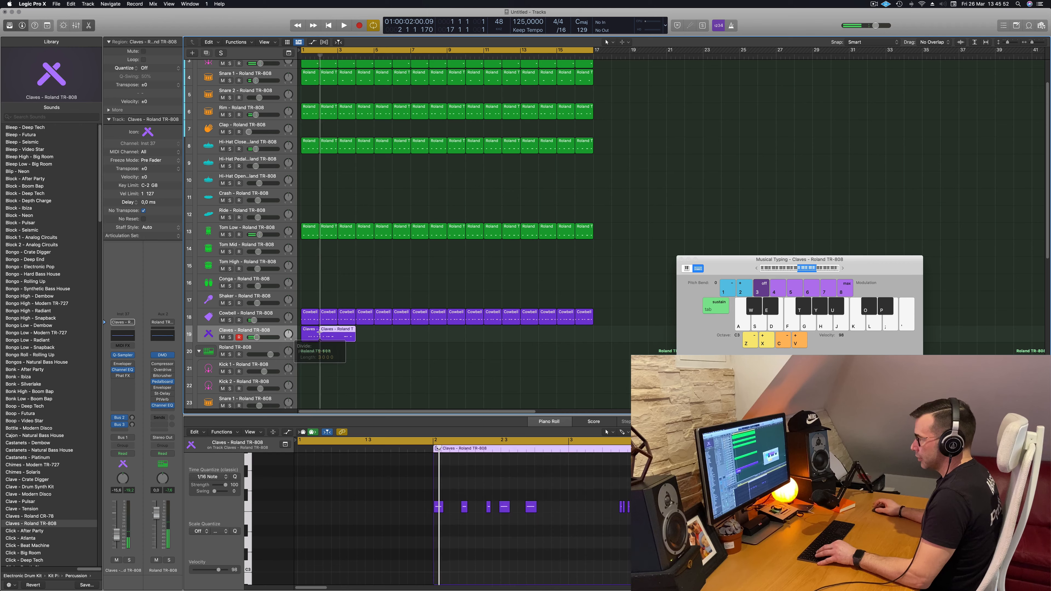
pyautogui.keyDown('super'); pyautogui.doubleClick(337, 330); pyautogui.keyUp('super')
pyautogui.click(315, 331)
pyautogui.press('BackSpace')
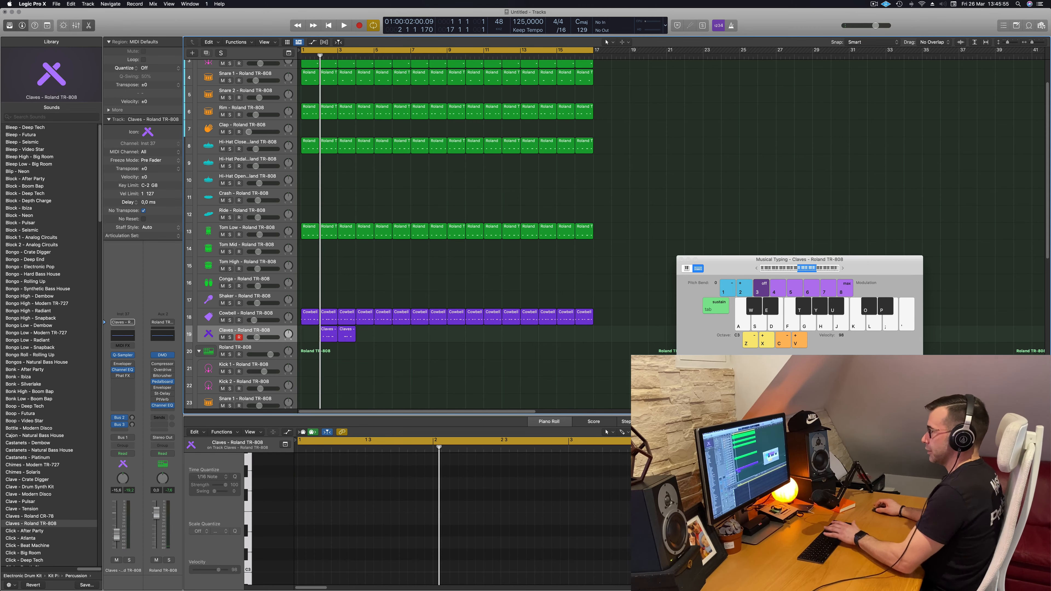
pyautogui.moveTo(333, 331); pyautogui.dragTo(313, 331)
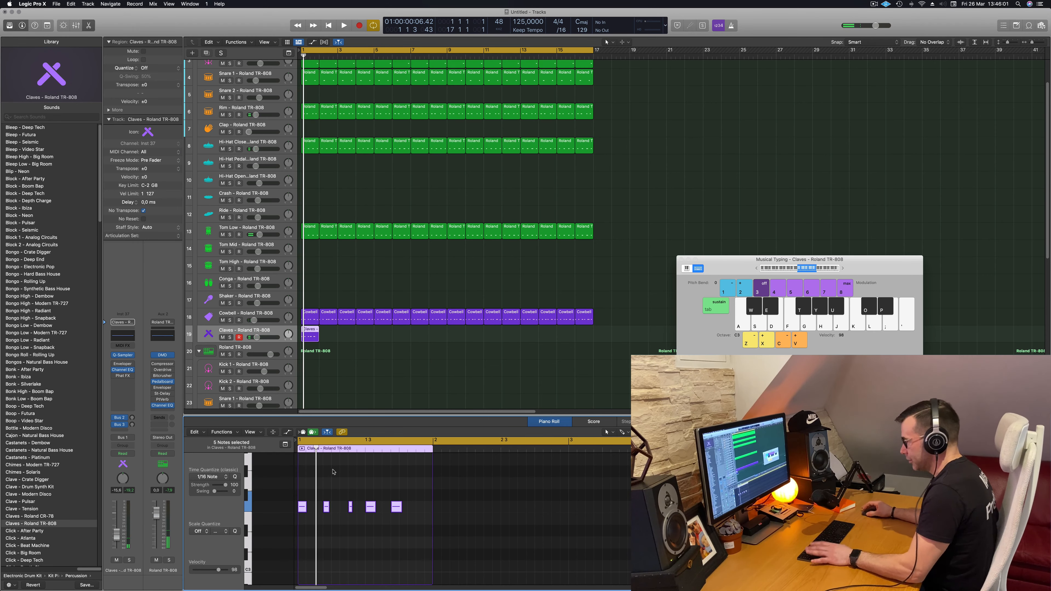
# Play the one-bar Claves region with the loop and check its notes in the Piano Roll.
pyautogui.press('space')
pyautogui.scroll(2, 382, 554)
pyautogui.scroll(-3, 387, 537)
pyautogui.press('space')
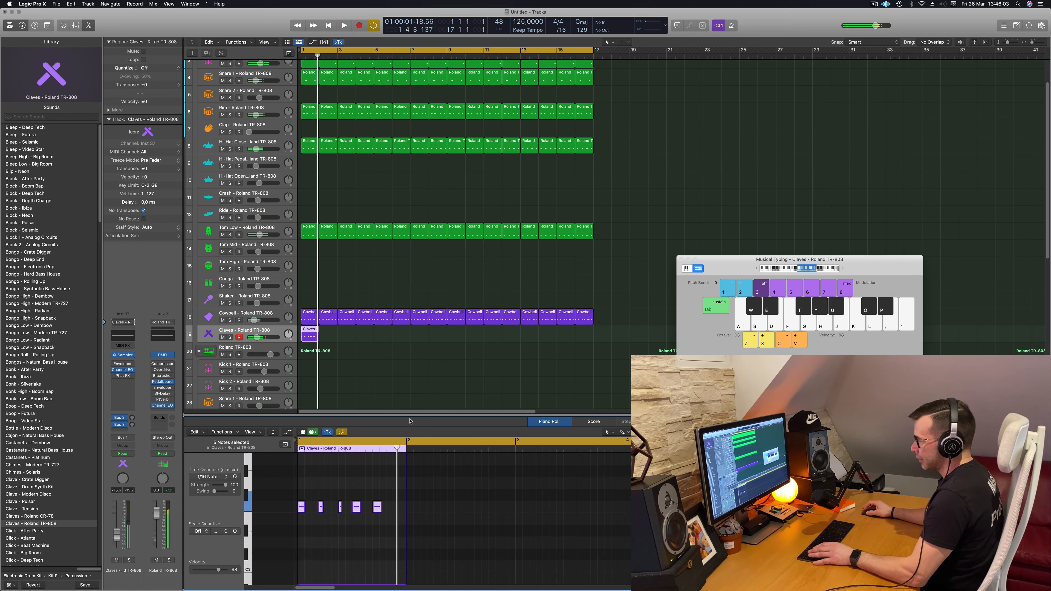
pyautogui.press('space')
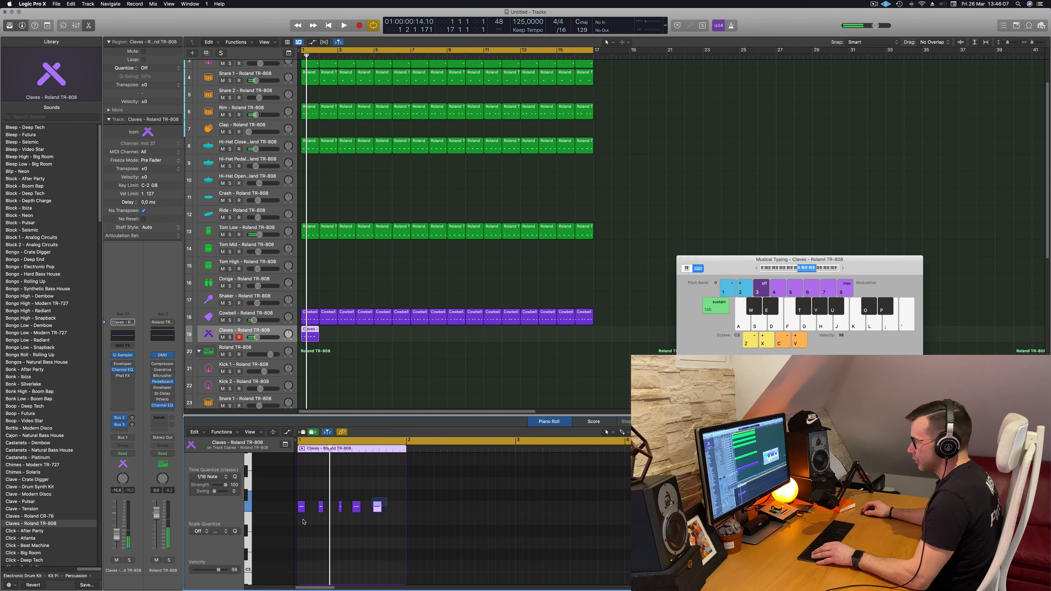
# Select all notes in the Claves region and transpose them up one octave while listening to the loop.
pyautogui.moveTo(303, 523); pyautogui.dragTo(303, 520)
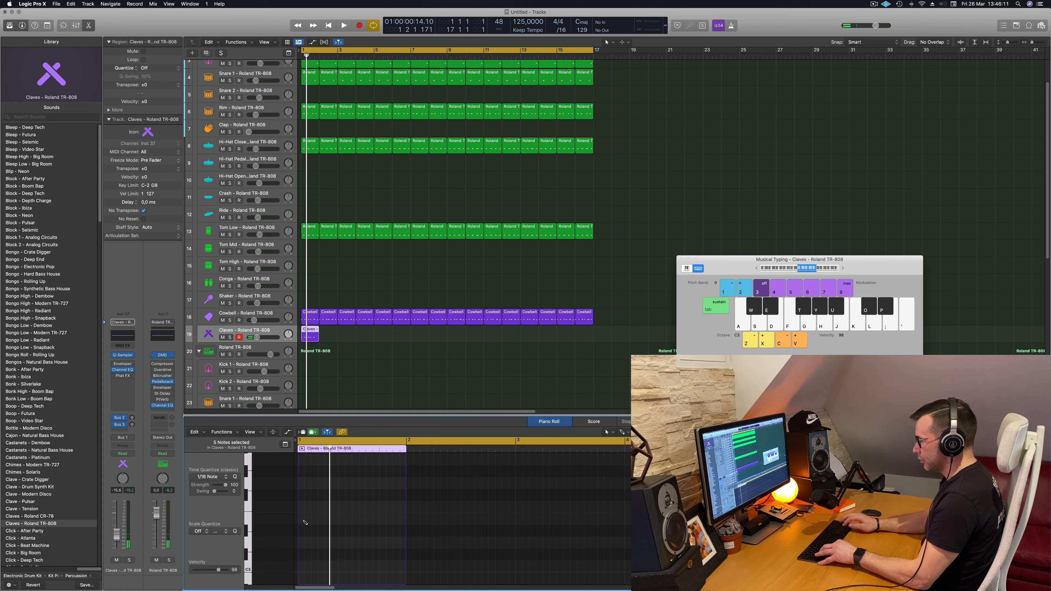
pyautogui.click(335, 358)
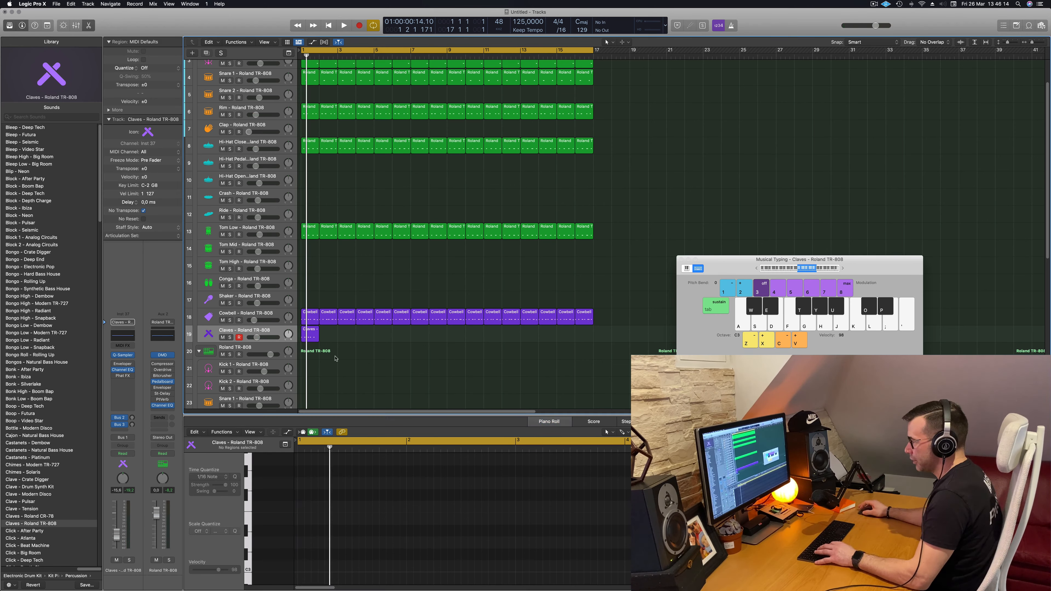
pyautogui.press('space')
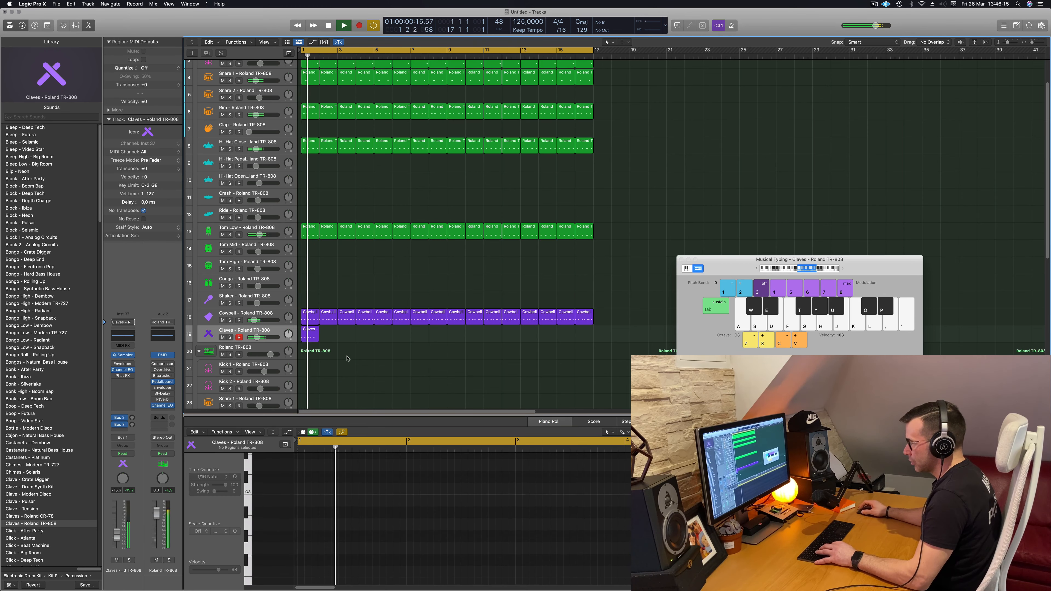
pyautogui.click(350, 539)
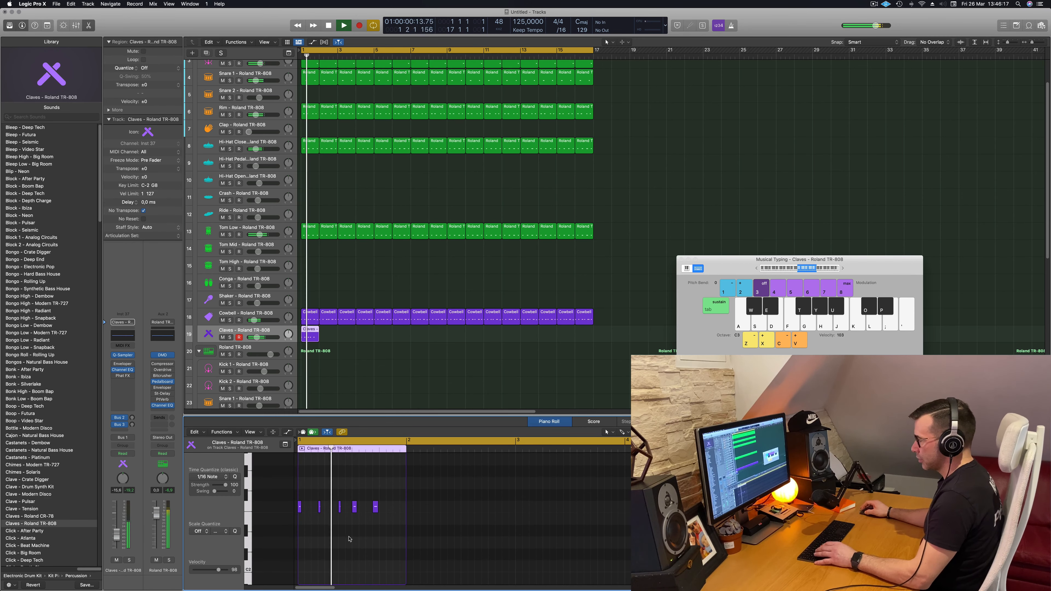
pyautogui.press('super+a')
pyautogui.hotkey('alt', 'shift', 'Up')
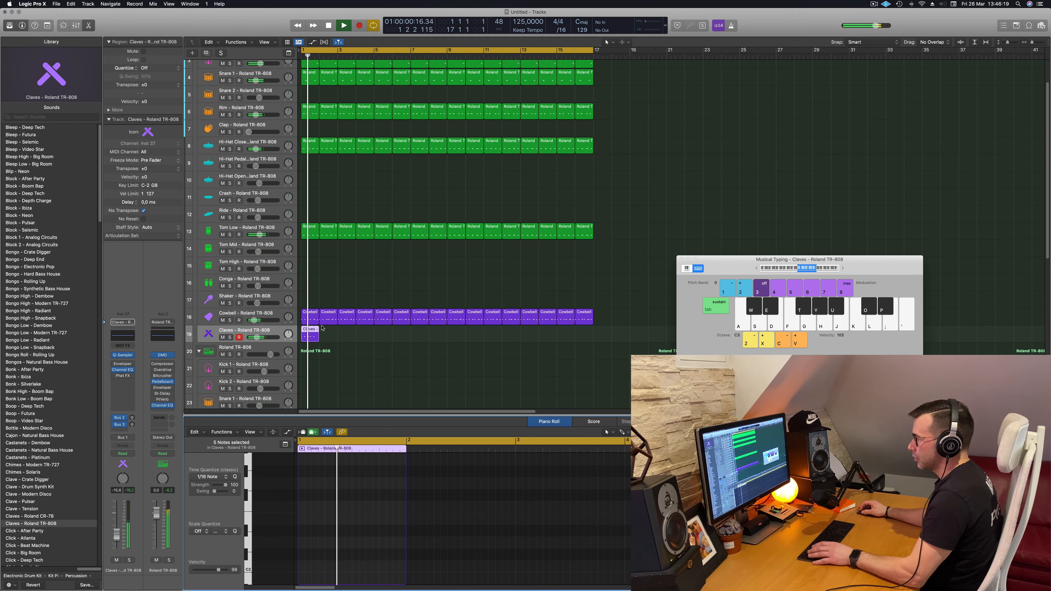
# Copy the one-bar Claves region along its track to fill all 16 bars, and select the whole Claves track.
pyautogui.moveTo(310, 336); pyautogui.dragTo(387, 336)
pyautogui.keyDown('shift'); pyautogui.click(307, 334); pyautogui.keyUp('shift')
pyautogui.moveTo(472, 333)
pyautogui.mouseDown()
pyautogui.moveTo(316, 332)
pyautogui.moveTo(456, 336)
pyautogui.mouseUp()
pyautogui.click(273, 331)
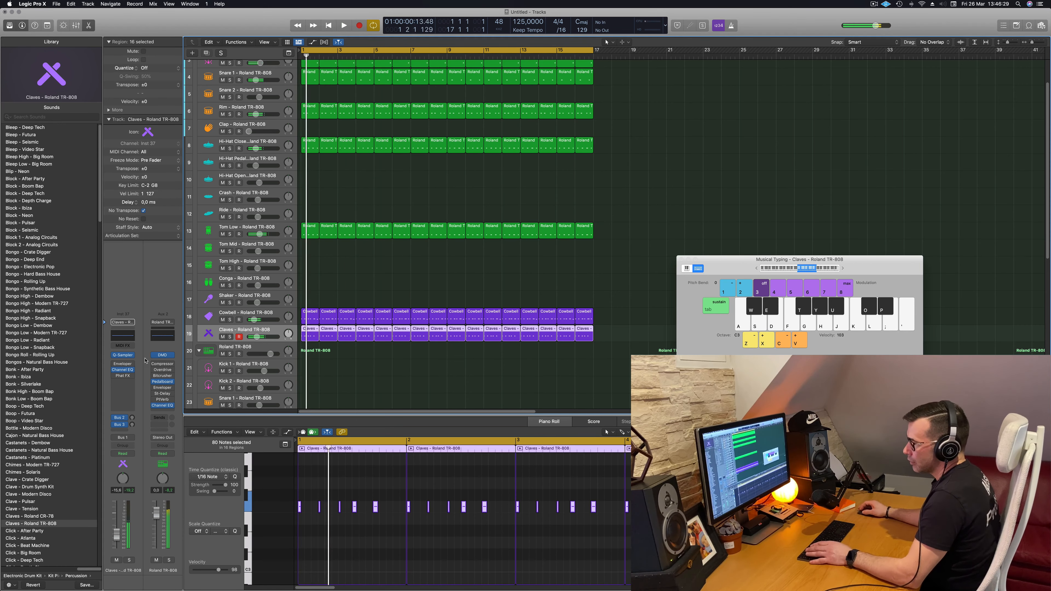
# Insert Delay Designer on the Claves channel with the 1/4 Alternating Pan preset and lower its mix level.
pyautogui.click(130, 377)
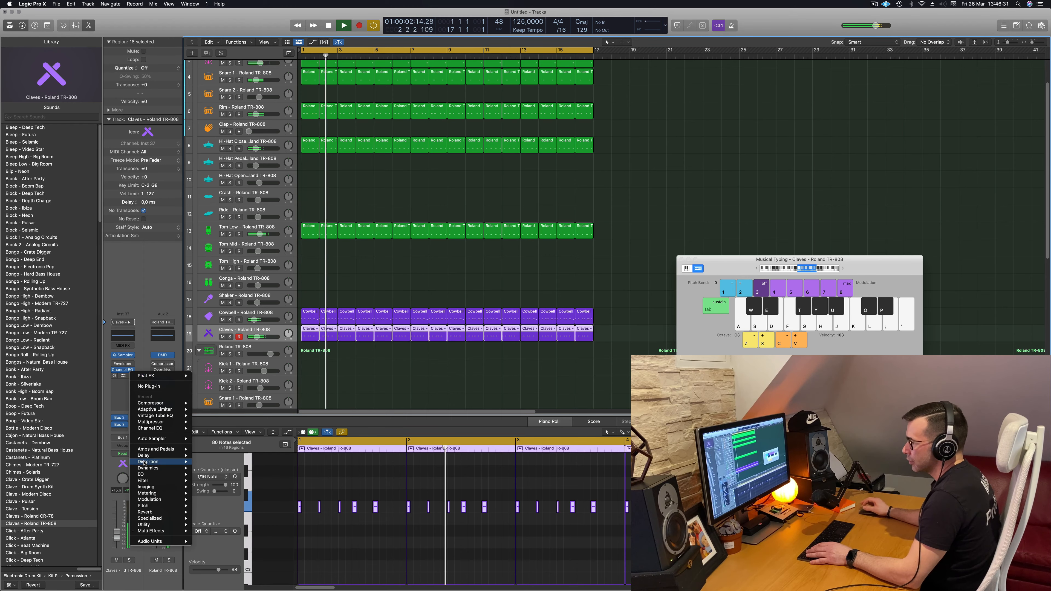
pyautogui.moveTo(151, 458)
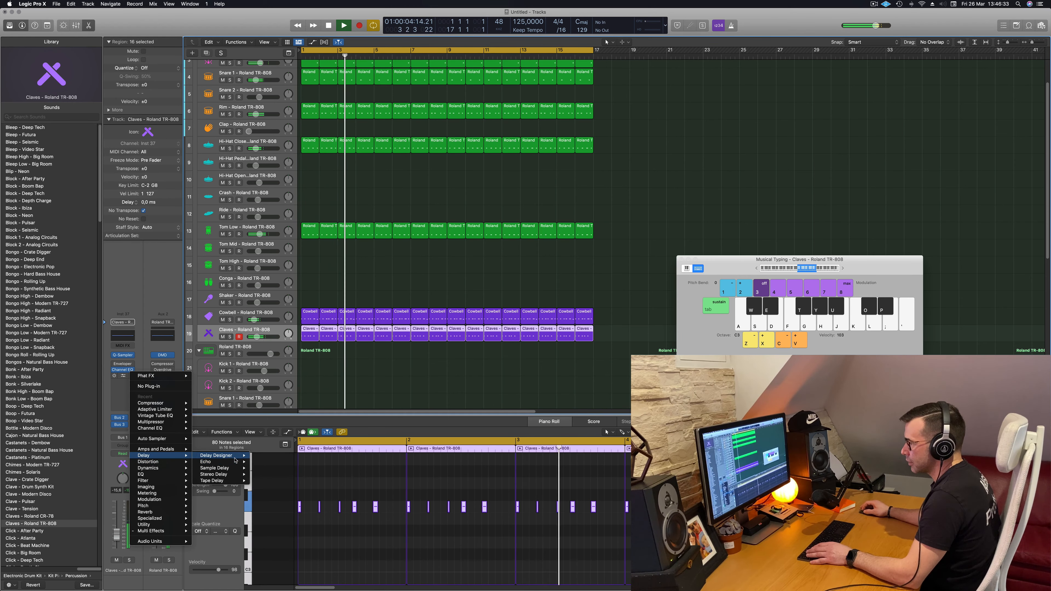
pyautogui.click(215, 455)
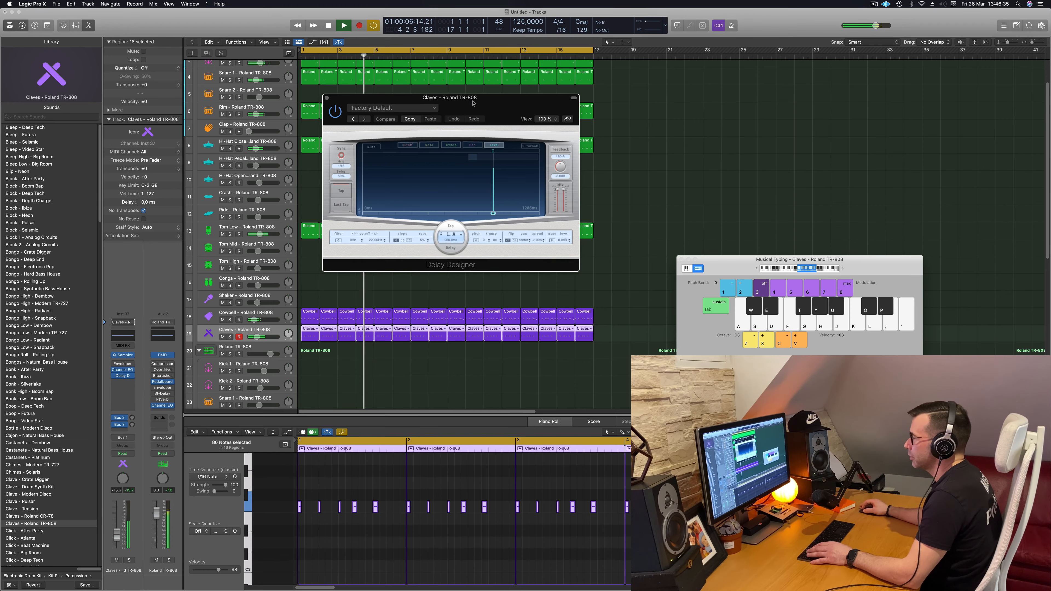
pyautogui.moveTo(473, 103); pyautogui.dragTo(538, 120)
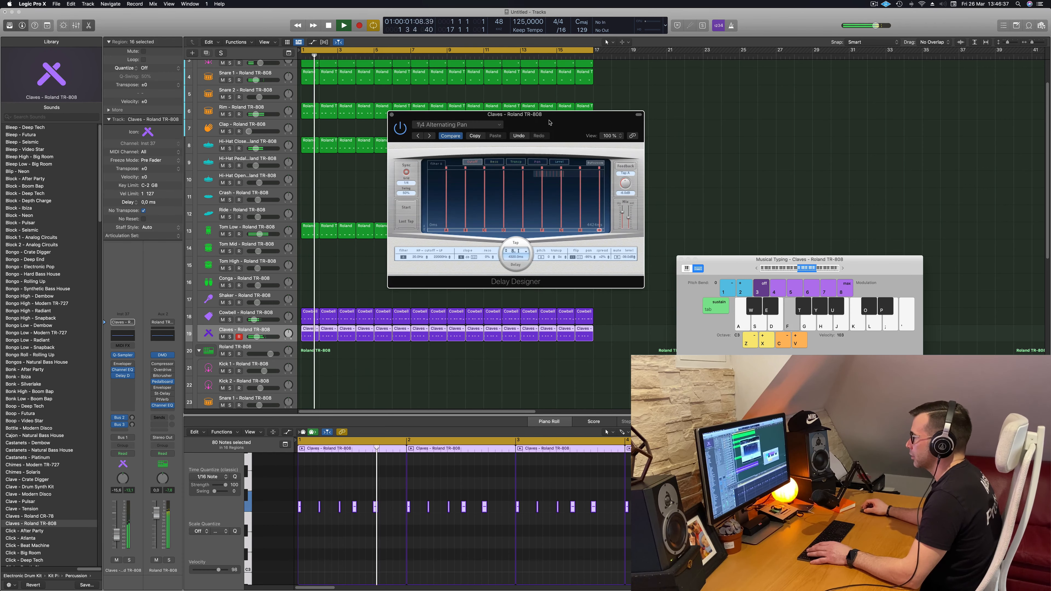
pyautogui.moveTo(622, 212); pyautogui.dragTo(622, 230)
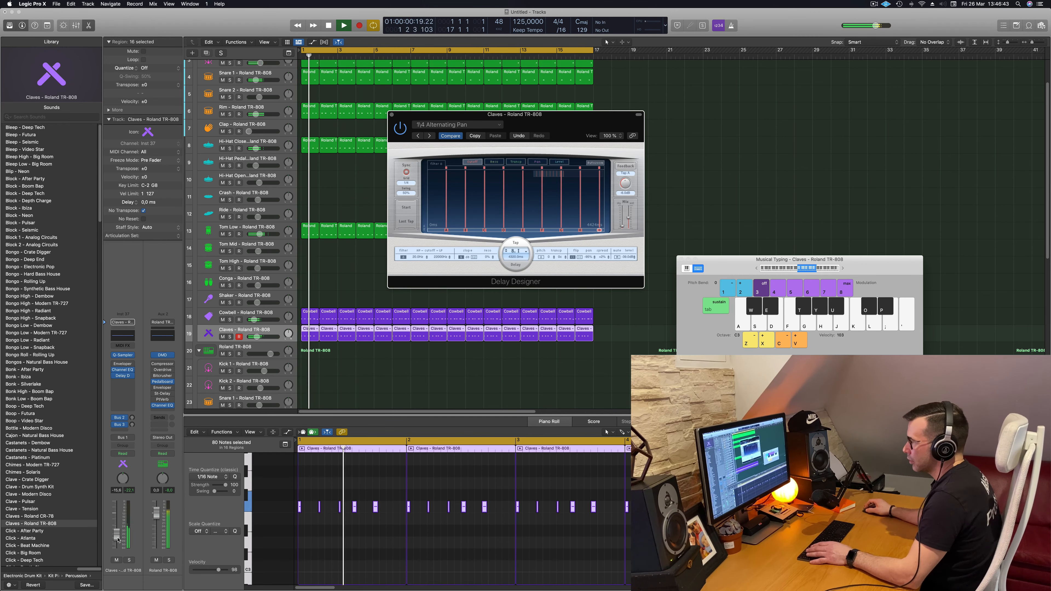
pyautogui.moveTo(115, 534); pyautogui.dragTo(116, 536)
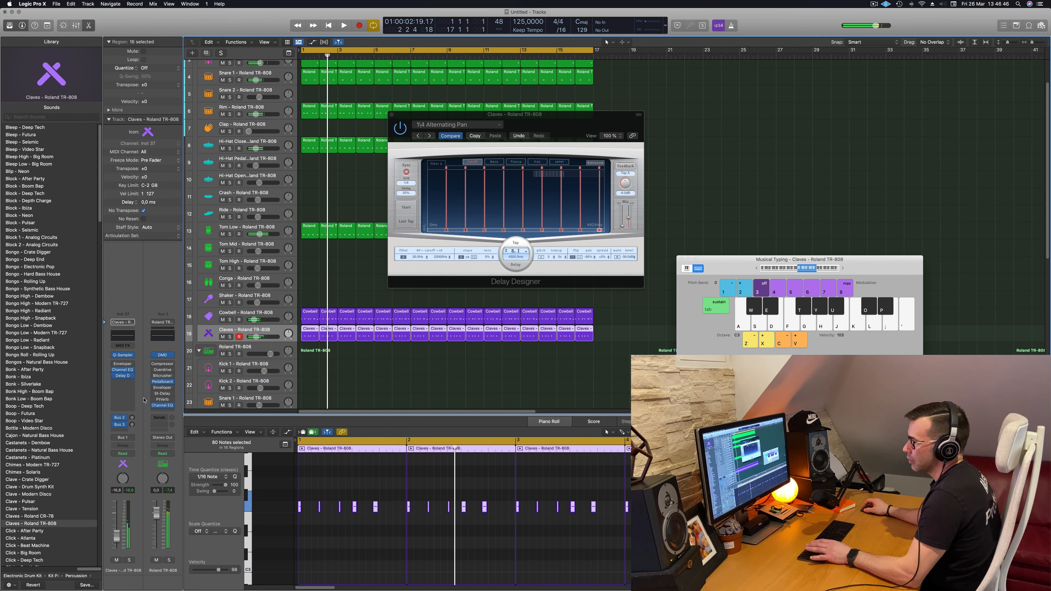
# Insert a Compressor on the Claves channel, side-chain it to Kick 1 (Inst 1), and turn off automatic release.
pyautogui.click(122, 381)
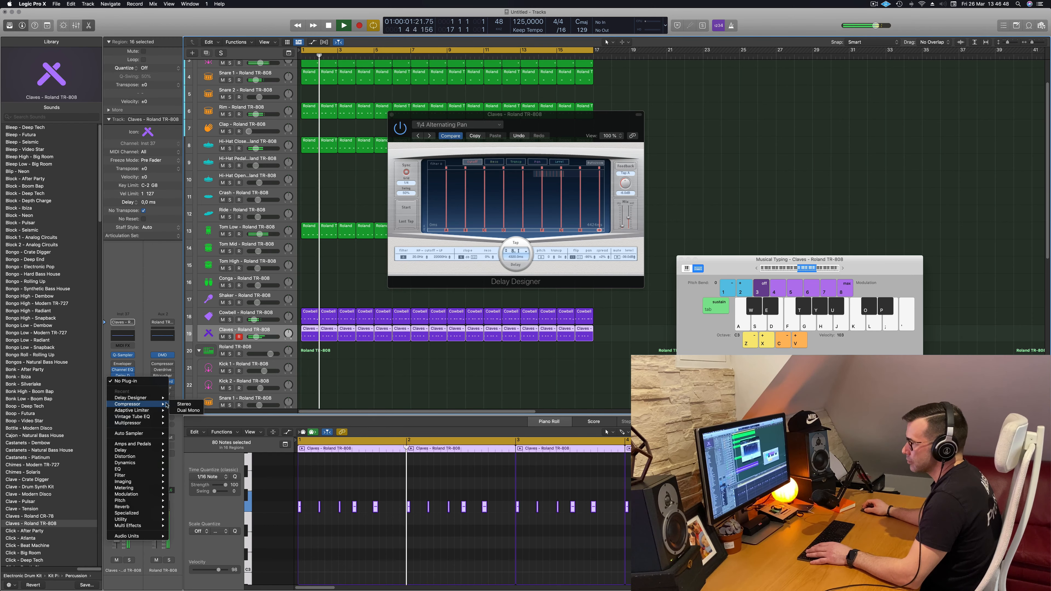
pyautogui.click(128, 404)
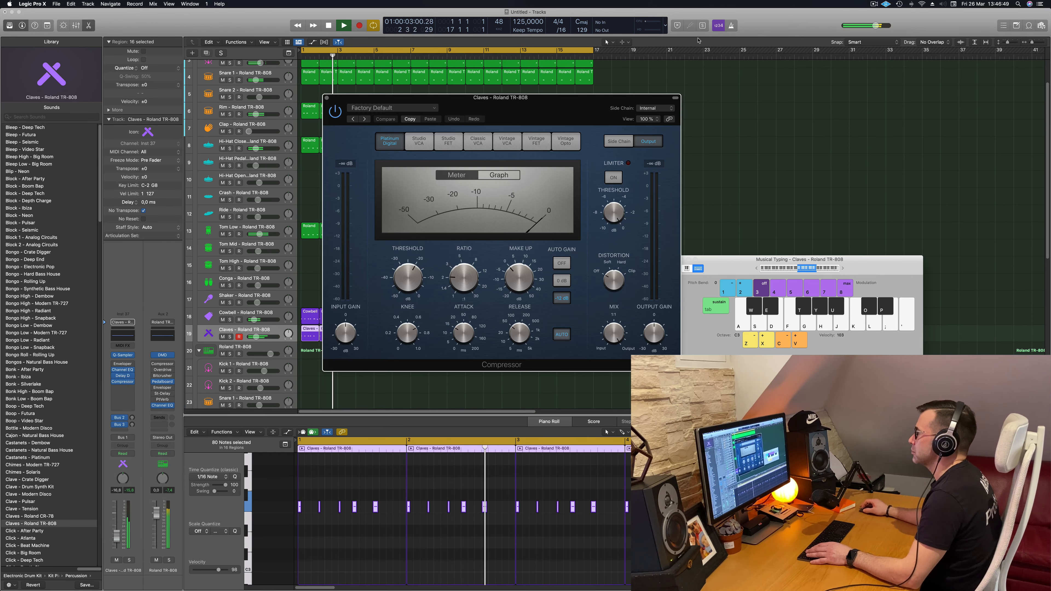
pyautogui.click(654, 108)
pyautogui.moveTo(653, 127)
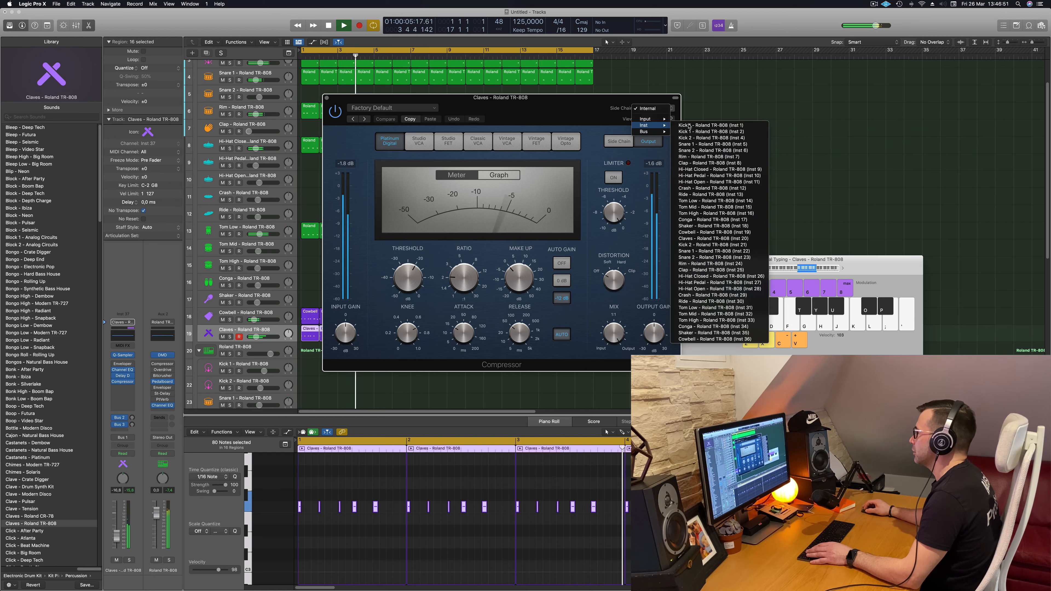
pyautogui.click(711, 125)
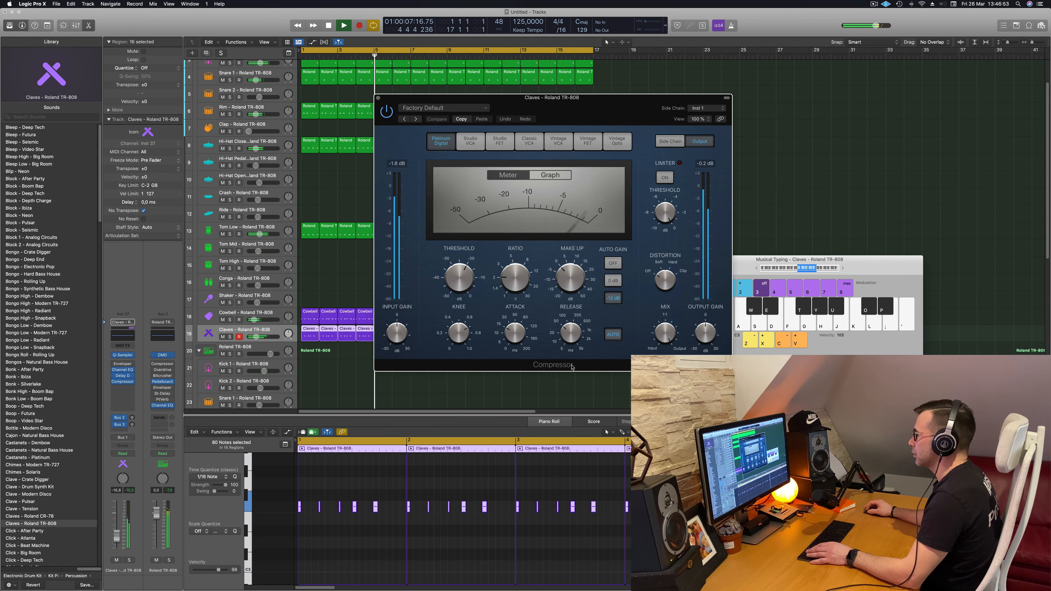
pyautogui.click(605, 334)
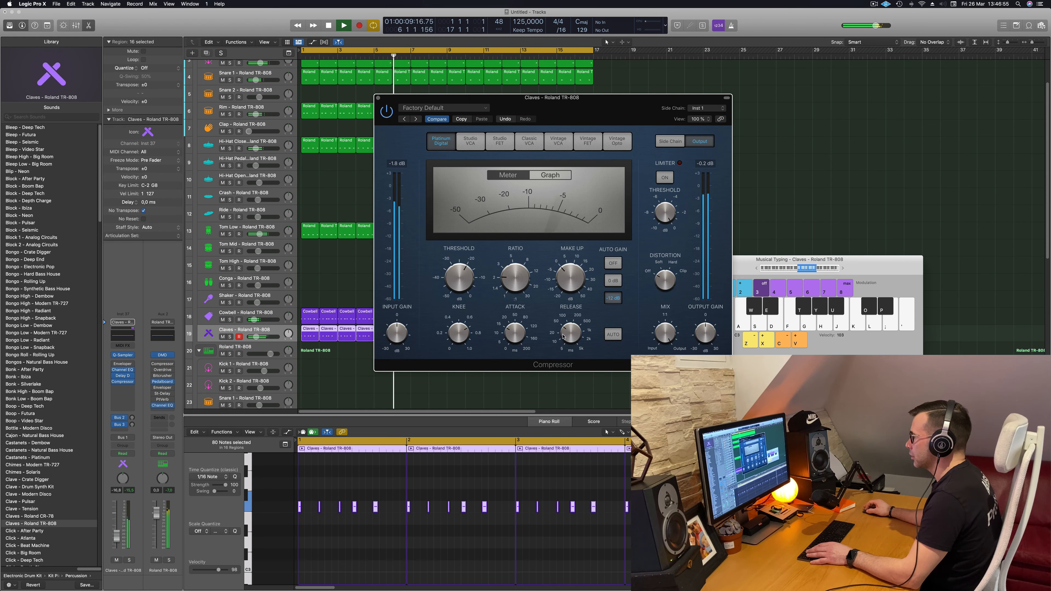
# Adjust the Claves compressor's ratio and threshold while replaying the loop from the start.
pyautogui.press('space')
pyautogui.press('space')
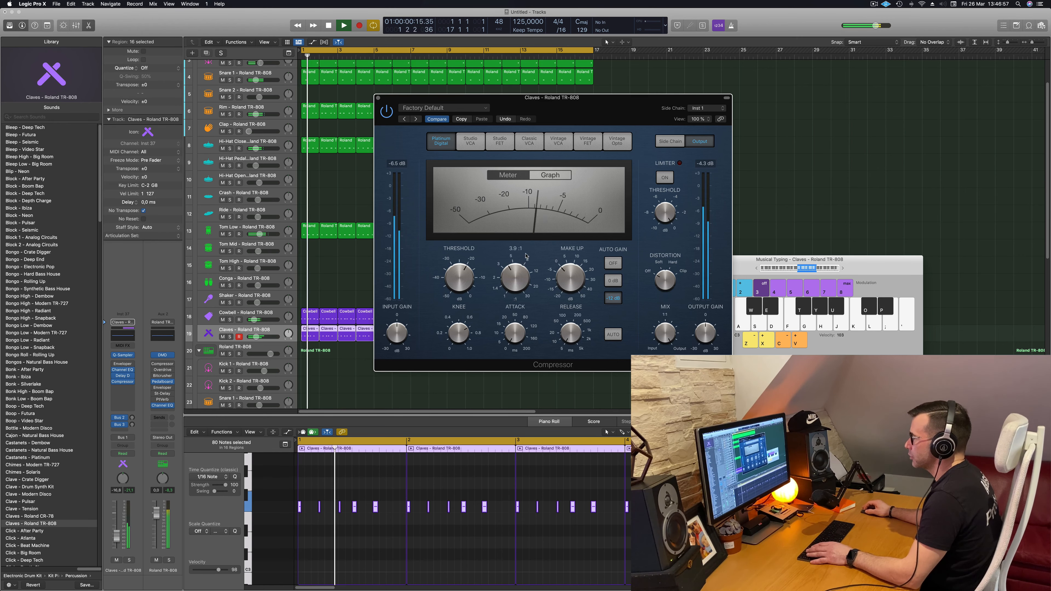
pyautogui.moveTo(513, 276); pyautogui.dragTo(460, 278)
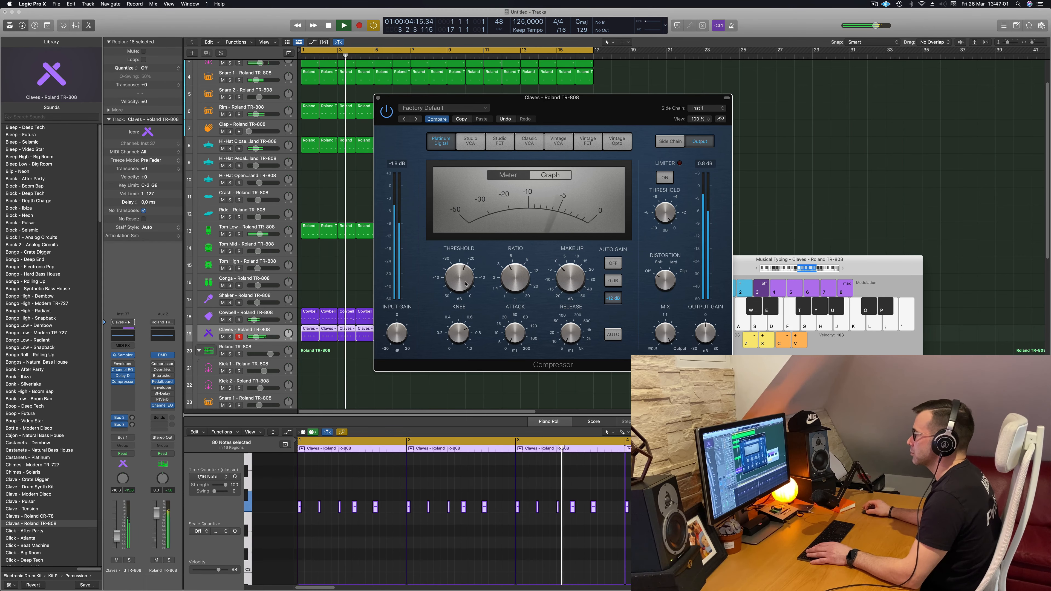
pyautogui.moveTo(464, 287); pyautogui.dragTo(463, 277)
pyautogui.press('space')
pyautogui.press('space')
# Lower the Claves channel's volume to -24.5 dB and close its Compressor and Delay Designer windows.
pyautogui.moveTo(116, 536); pyautogui.dragTo(117, 539)
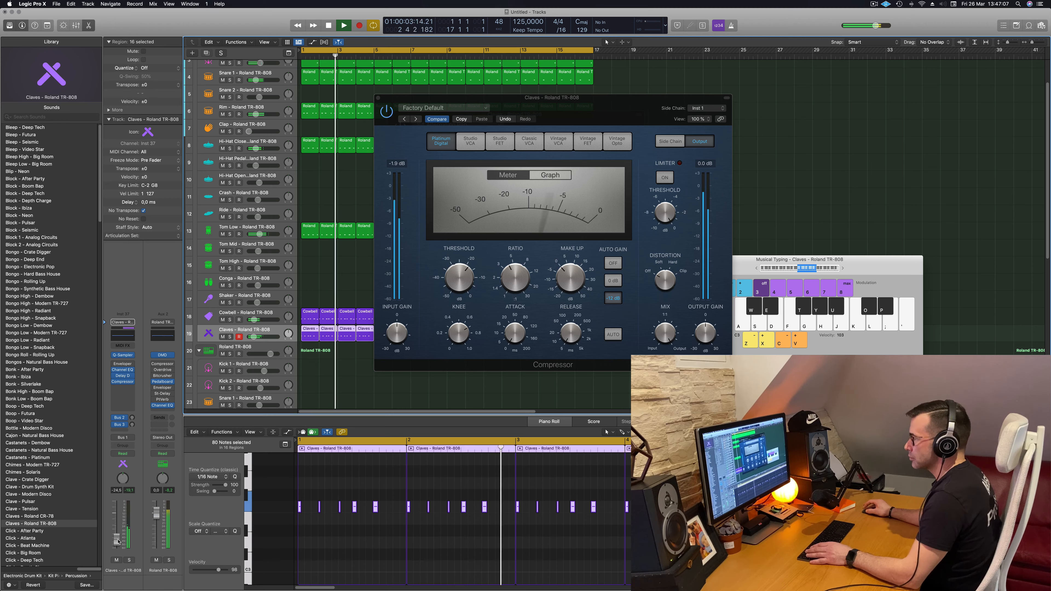
pyautogui.moveTo(522, 124); pyautogui.dragTo(505, 132)
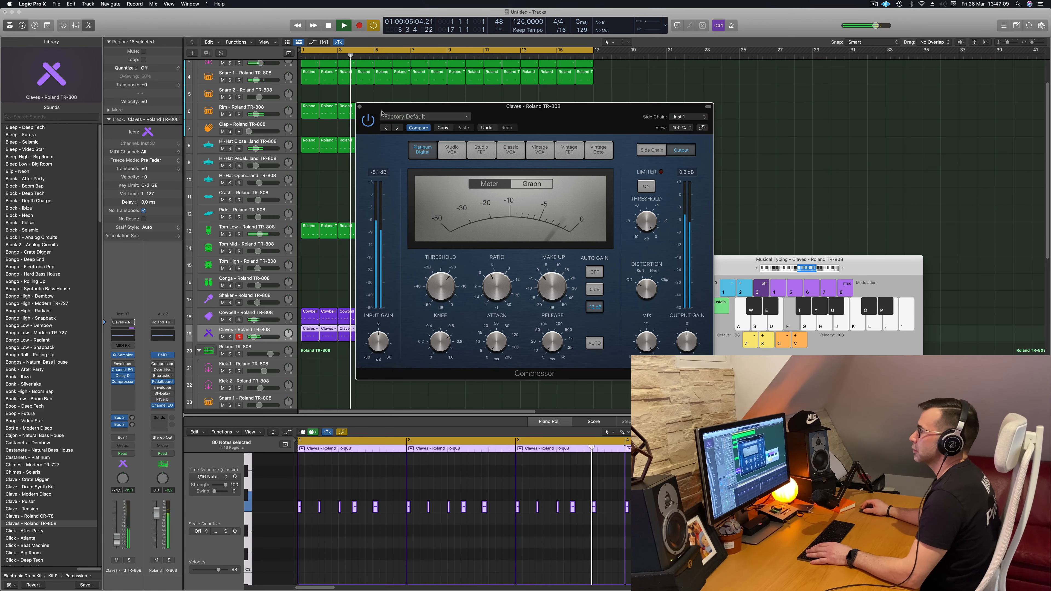
pyautogui.click(360, 106)
pyautogui.moveTo(398, 121); pyautogui.dragTo(383, 127)
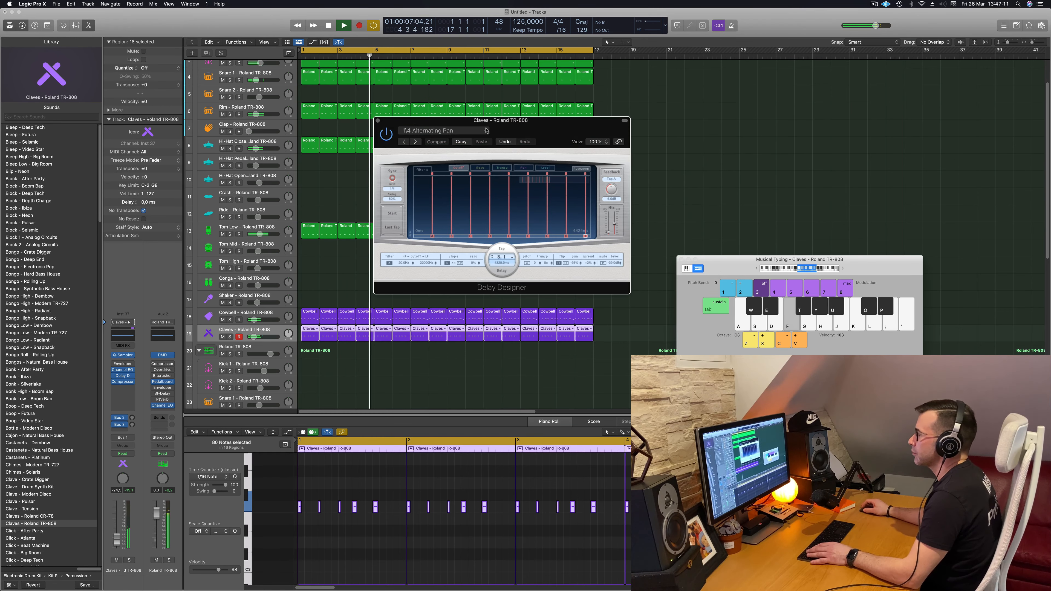
pyautogui.click(379, 120)
# Copy the first Hi-Hat Closed region to the Crash track at bar 1, play it, and select its two middle notes.
pyautogui.scroll(1, 330, 239)
pyautogui.press('space')
pyautogui.press('space')
pyautogui.press('space')
pyautogui.press('space')
pyautogui.moveTo(312, 161); pyautogui.dragTo(312, 206)
pyautogui.press('space')
pyautogui.press('space')
pyautogui.press('space')
pyautogui.moveTo(342, 556); pyautogui.dragTo(387, 570)
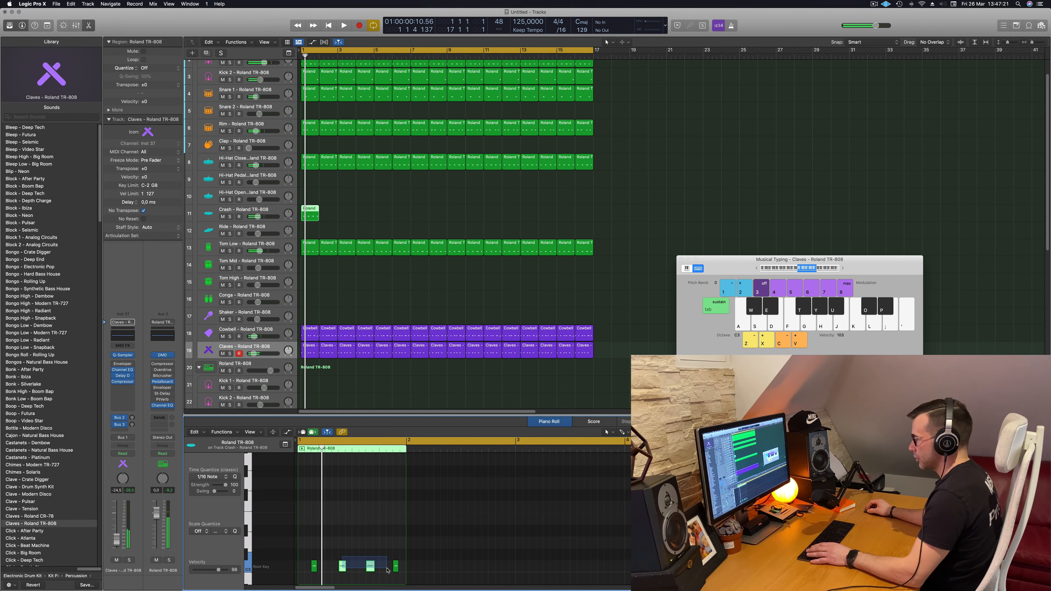
pyautogui.press('space')
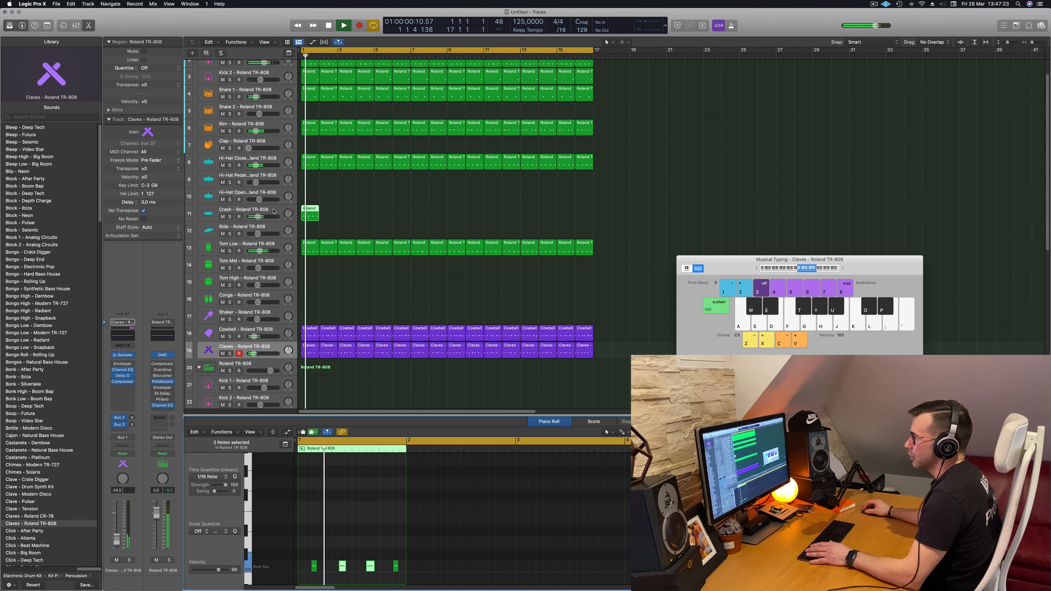
# Shorten the Crash sample in Quick Sampler to a 0.428 s sample end with a 0.282 s fade-out while playing the loop.
pyautogui.click(248, 212)
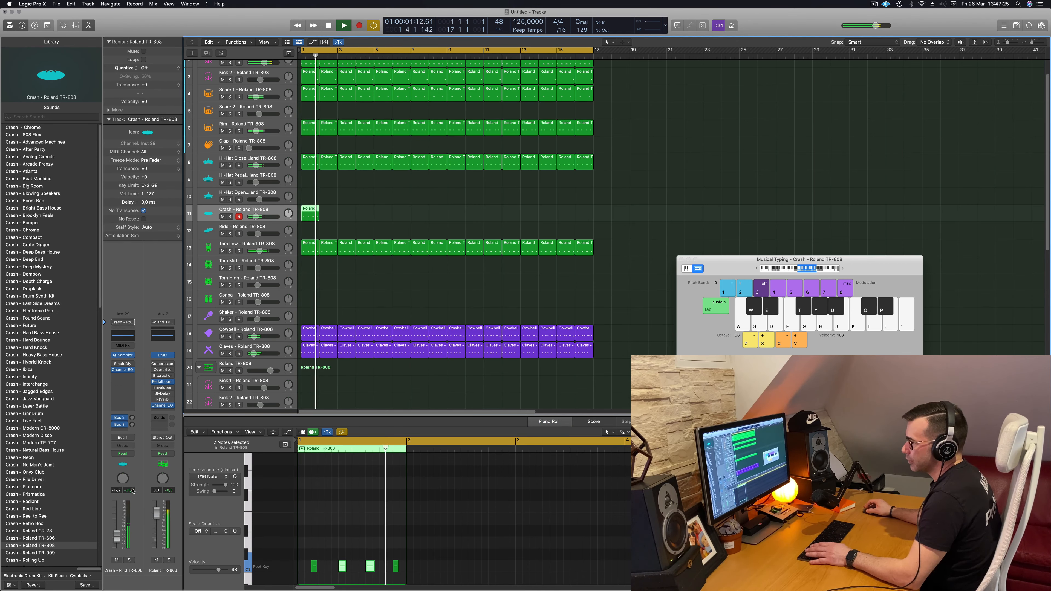
pyautogui.click(129, 352)
pyautogui.press('space')
pyautogui.moveTo(637, 213); pyautogui.dragTo(387, 212)
pyautogui.moveTo(623, 142); pyautogui.dragTo(469, 142)
pyautogui.press('space')
pyautogui.press('space')
pyautogui.moveTo(480, 98); pyautogui.dragTo(720, 124)
pyautogui.moveTo(863, 239); pyautogui.dragTo(809, 239)
pyautogui.press('space')
pyautogui.press('space')
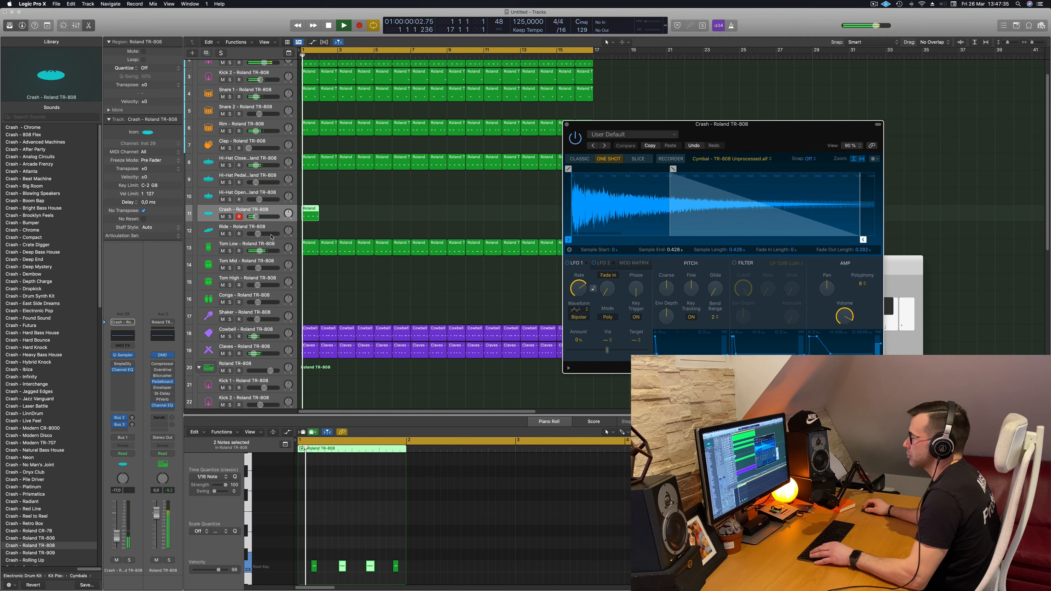
# Repeat the one-bar Crash region until it fills all 16 bars.
pyautogui.press('super+r')
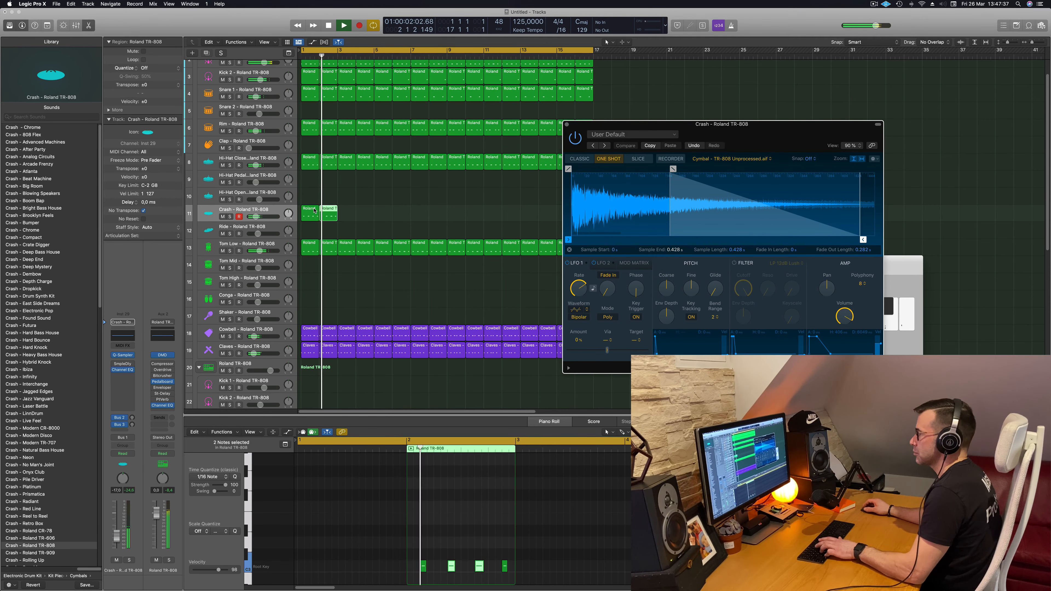
pyautogui.press('super+r')
pyautogui.press('super+r')
pyautogui.press('super+r')
pyautogui.press('super+r')
pyautogui.press('super+r')
pyautogui.press('super+r')
pyautogui.press('super+r')
pyautogui.press('super+r')
pyautogui.press('super+r')
pyautogui.press('super+r')
pyautogui.press('super+r')
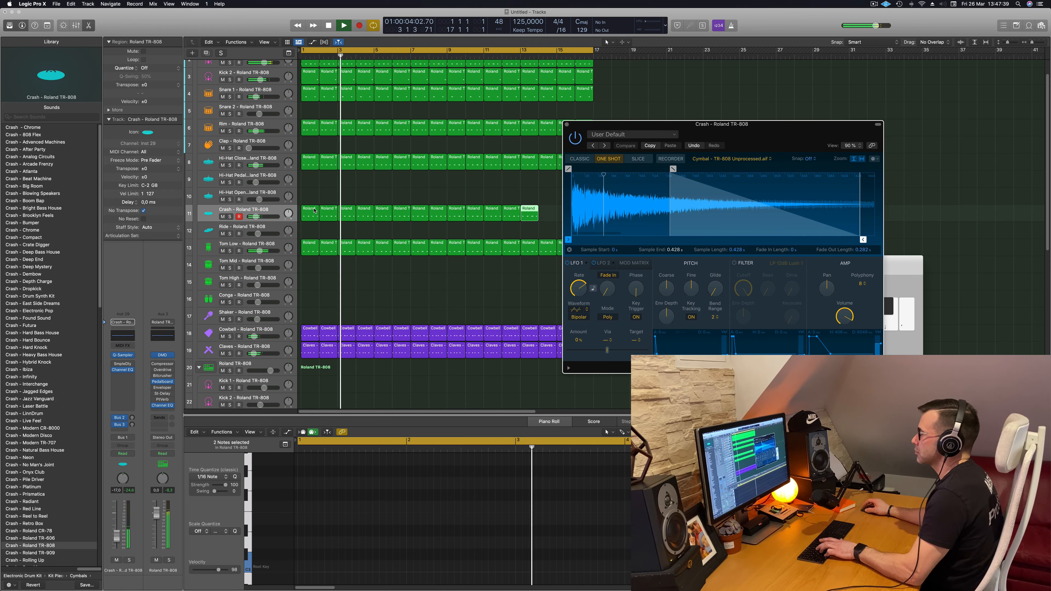
pyautogui.press('super+r')
pyautogui.press('super+r')
pyautogui.press('super+r')
# Lower the Crash channel's volume to about -23 dB while the loop plays and close the Quick Sampler window.
pyautogui.moveTo(675, 130); pyautogui.dragTo(487, 164)
pyautogui.press('Return')
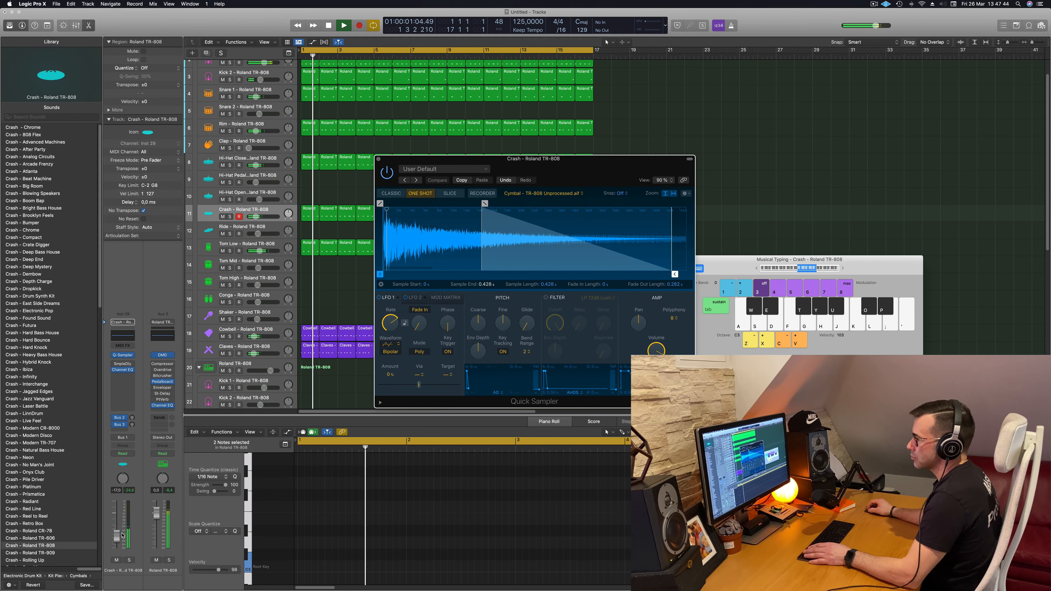
pyautogui.moveTo(123, 535); pyautogui.dragTo(116, 539)
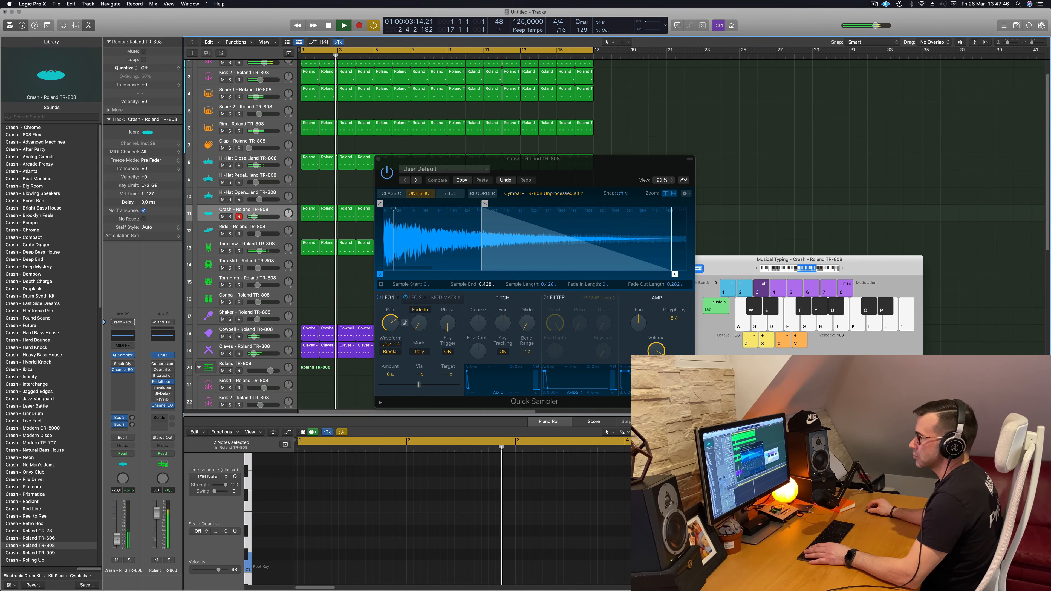
pyautogui.click(378, 159)
# Copy the Kick 2 region at bar 1 to the Clap track, raise the Clap track's volume, and replay the loop.
pyautogui.click(324, 145)
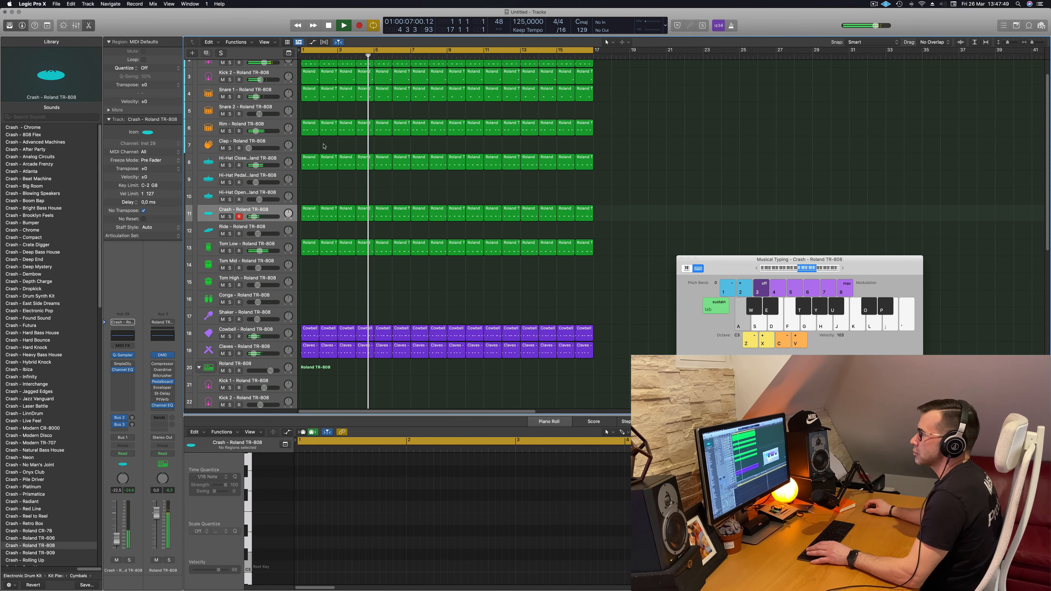
pyautogui.moveTo(309, 76); pyautogui.dragTo(309, 144)
pyautogui.click(395, 507)
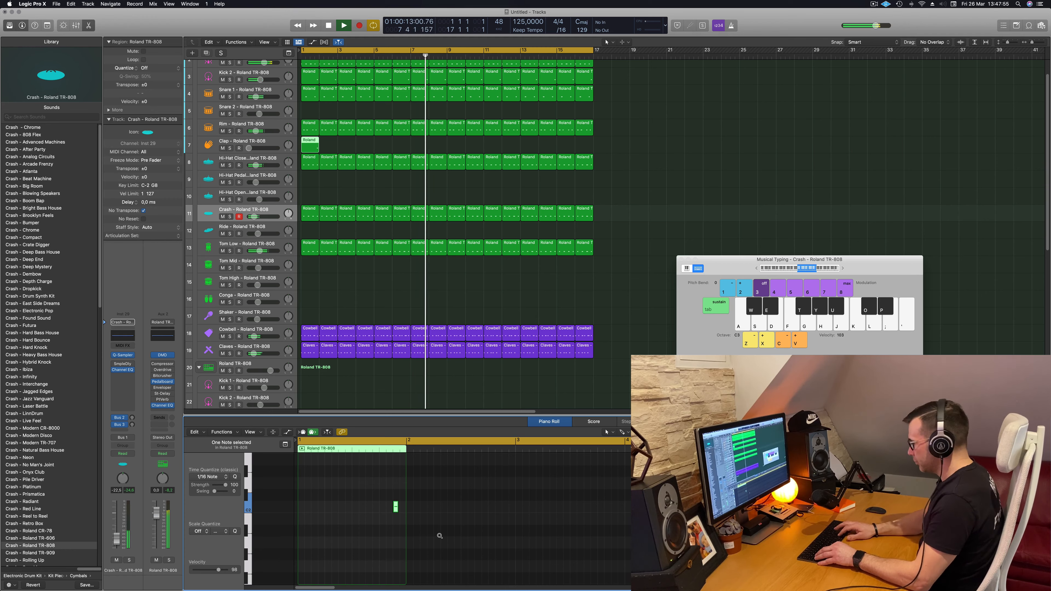
pyautogui.press('Return')
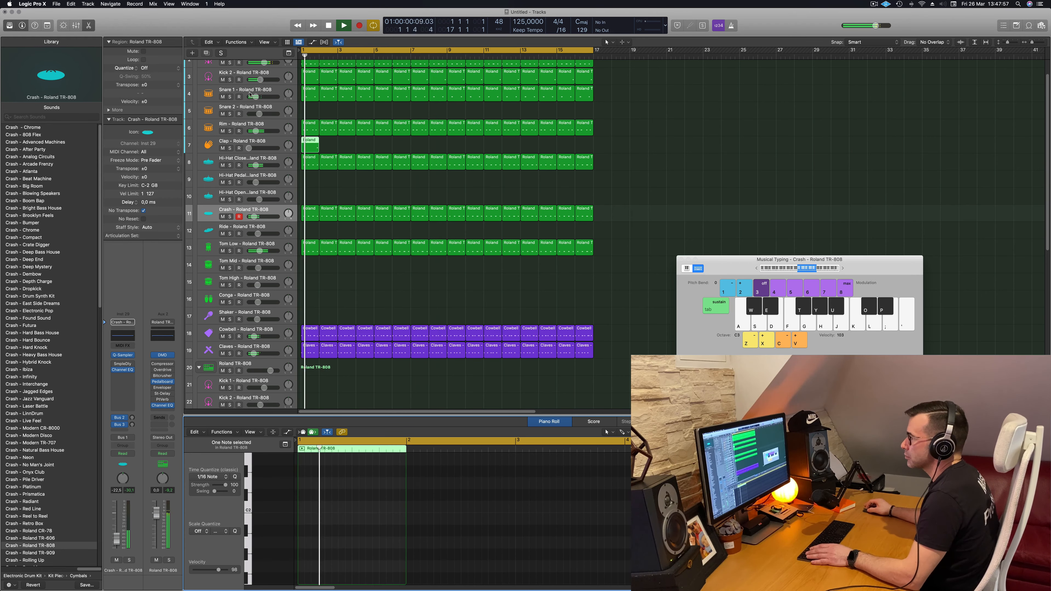
pyautogui.moveTo(250, 148); pyautogui.dragTo(264, 148)
pyautogui.press('Return')
pyautogui.scroll(7, 337, 483)
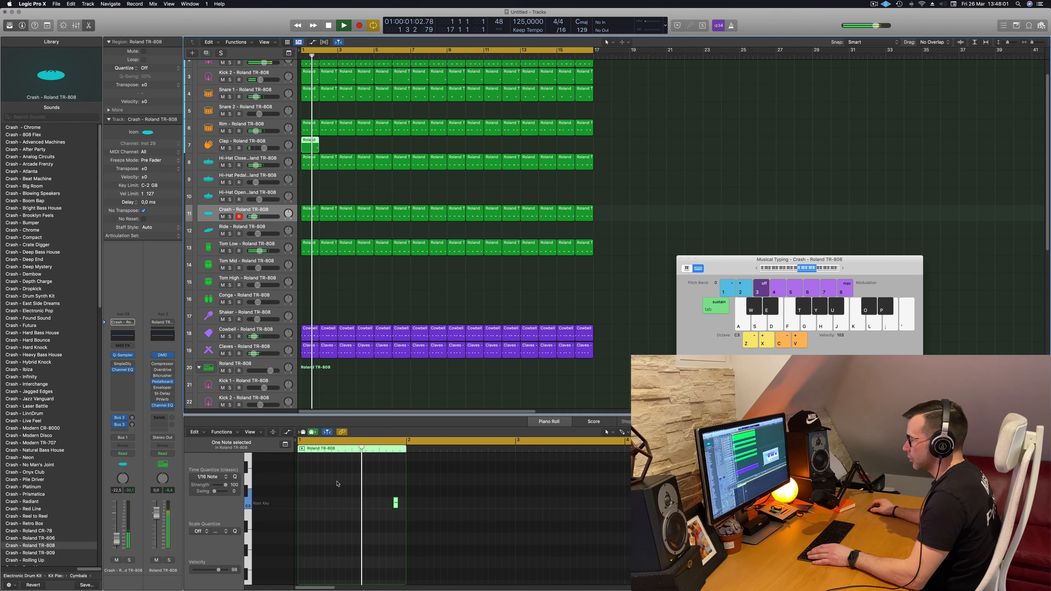
# Nudge the clap note back through the bar, place it on beat 3, and lower the Clap track's volume.
pyautogui.click(345, 492)
pyautogui.press('Return')
pyautogui.moveTo(364, 506); pyautogui.dragTo(415, 543)
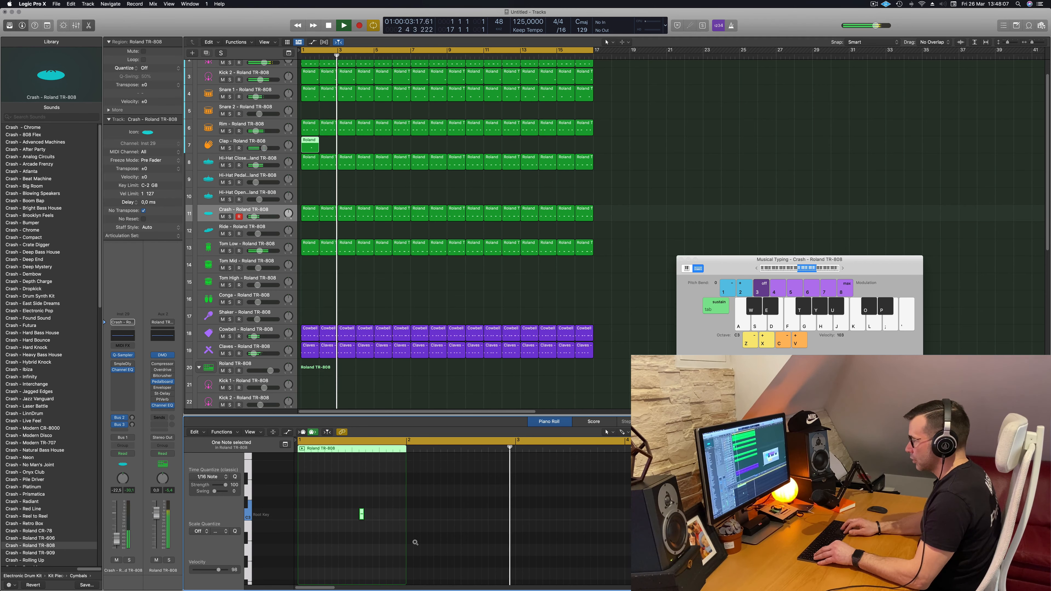
pyautogui.hotkey('alt', 'Left')
pyautogui.hotkey('alt', 'Left')
pyautogui.hotkey('alt', 'Left')
pyautogui.hotkey('alt', 'Left')
pyautogui.hotkey('alt', 'Left')
pyautogui.hotkey('alt', 'Left')
pyautogui.hotkey('alt', 'Left')
pyautogui.hotkey('alt', 'Left')
pyautogui.hotkey('alt', 'Left')
pyautogui.press('space')
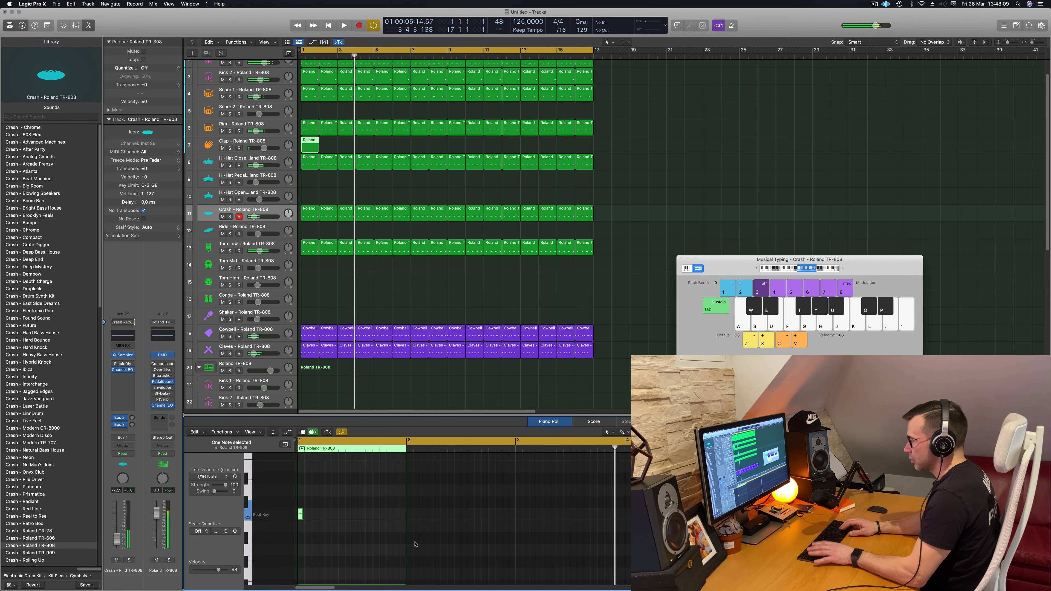
pyautogui.press('space')
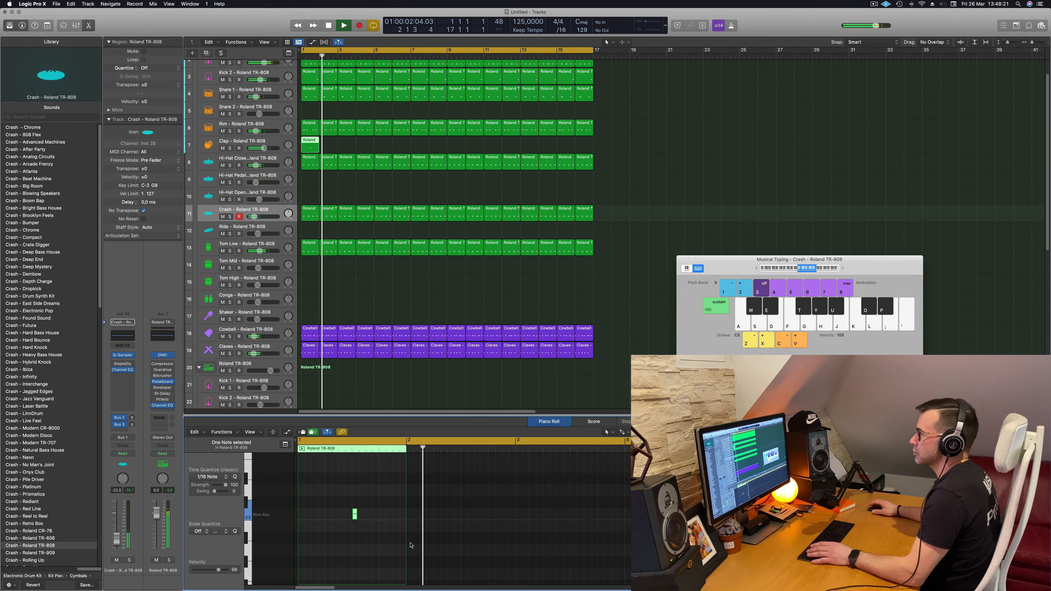
pyautogui.moveTo(264, 148); pyautogui.dragTo(256, 149)
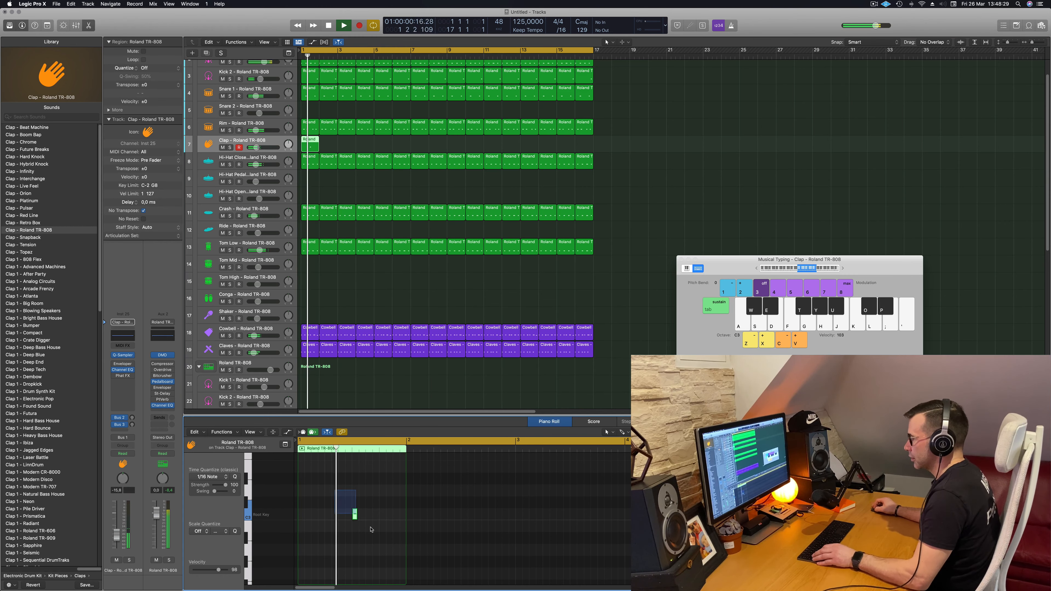
# Try a second clap note copied to the start of the bar with the loop playing, and delete it.
pyautogui.moveTo(354, 513); pyautogui.dragTo(301, 514)
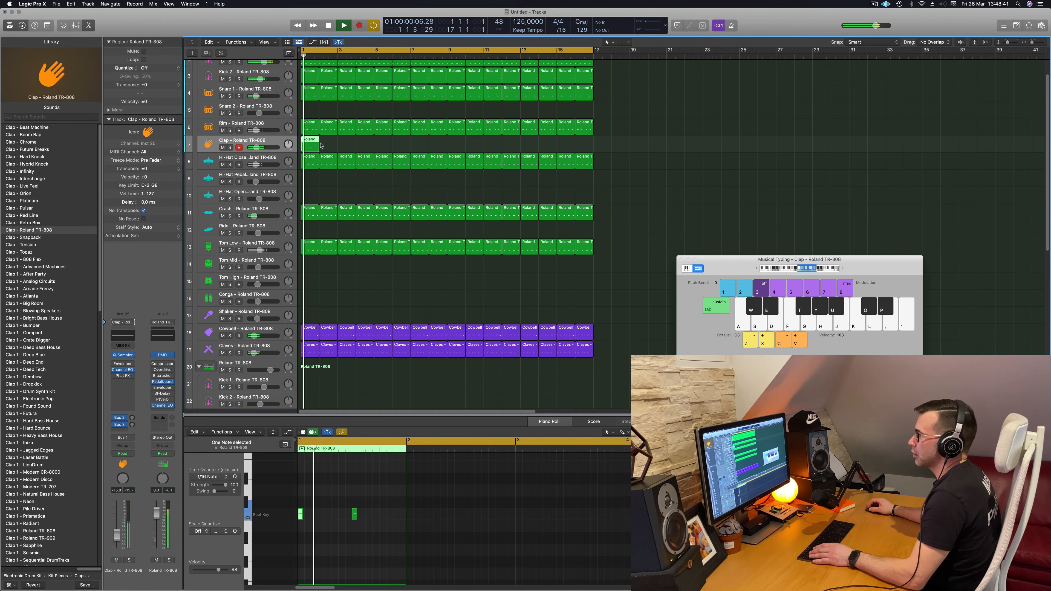
pyautogui.press('space')
pyautogui.press('space')
pyautogui.click(300, 514)
pyautogui.press('BackSpace')
pyautogui.press('space')
pyautogui.press('space')
# Copy the one-bar Clap region across all 16 bars and play the loop from the start.
pyautogui.moveTo(308, 145); pyautogui.dragTo(382, 147)
pyautogui.keyDown('shift'); pyautogui.click(308, 146); pyautogui.keyUp('shift')
pyautogui.moveTo(303, 148); pyautogui.dragTo(442, 147)
pyautogui.moveTo(308, 147); pyautogui.dragTo(455, 147)
pyautogui.hscroll(-2, 455, 147)
pyautogui.click(265, 144)
pyautogui.press('space')
pyautogui.press('space')
pyautogui.press('space')
pyautogui.press('space')
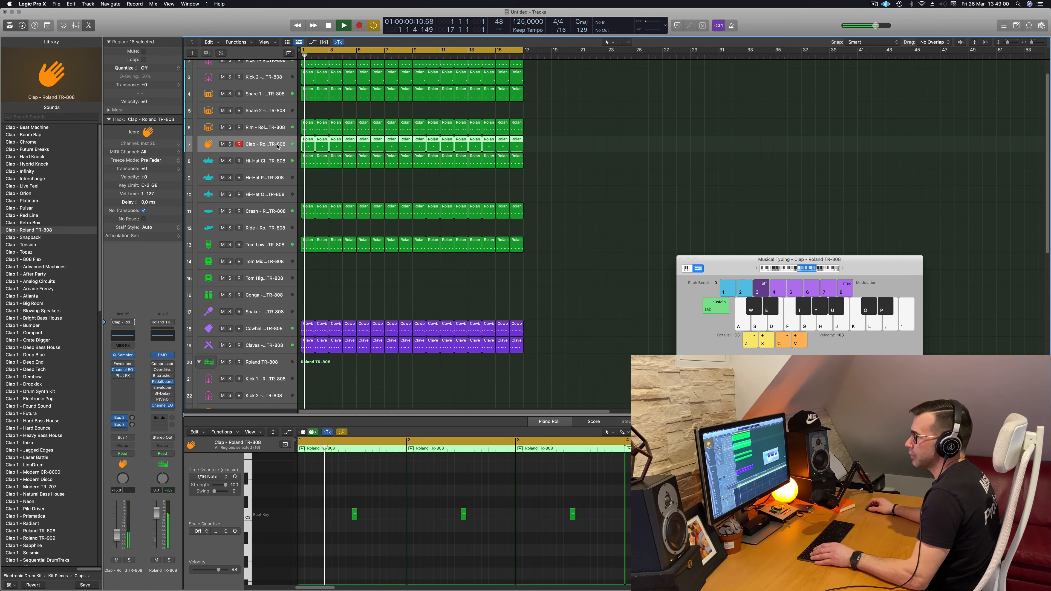
# Adjust the Clap track's Bus 3 send level with the loop playing, and inspect the Tape Delay settings on the clap's delay bus.
pyautogui.press('space')
pyautogui.press('space')
pyautogui.moveTo(132, 425); pyautogui.dragTo(131, 392)
pyautogui.click(162, 393)
pyautogui.moveTo(734, 106); pyautogui.dragTo(709, 119)
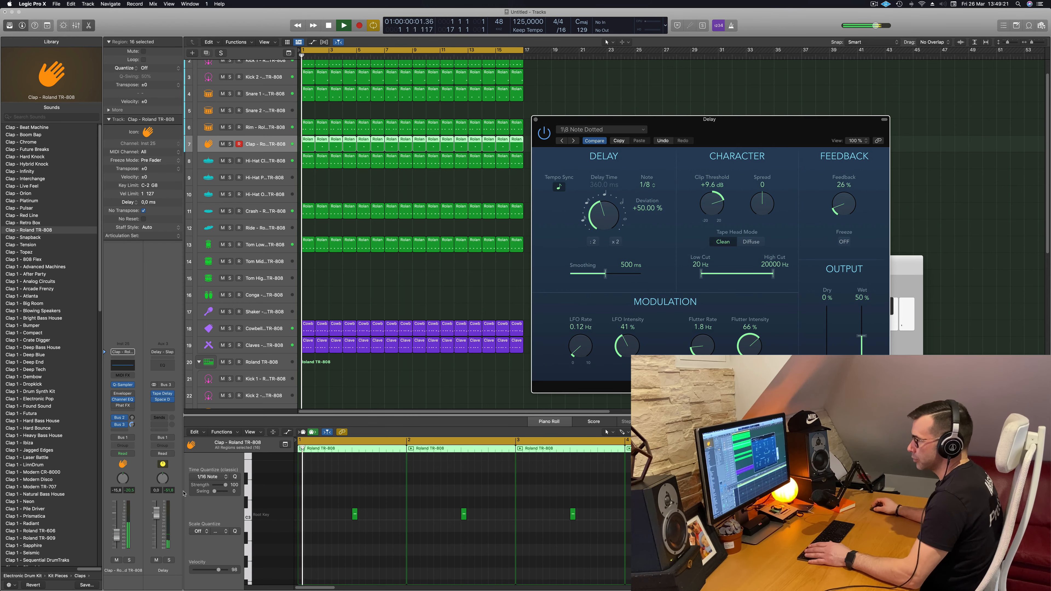
pyautogui.click(528, 96)
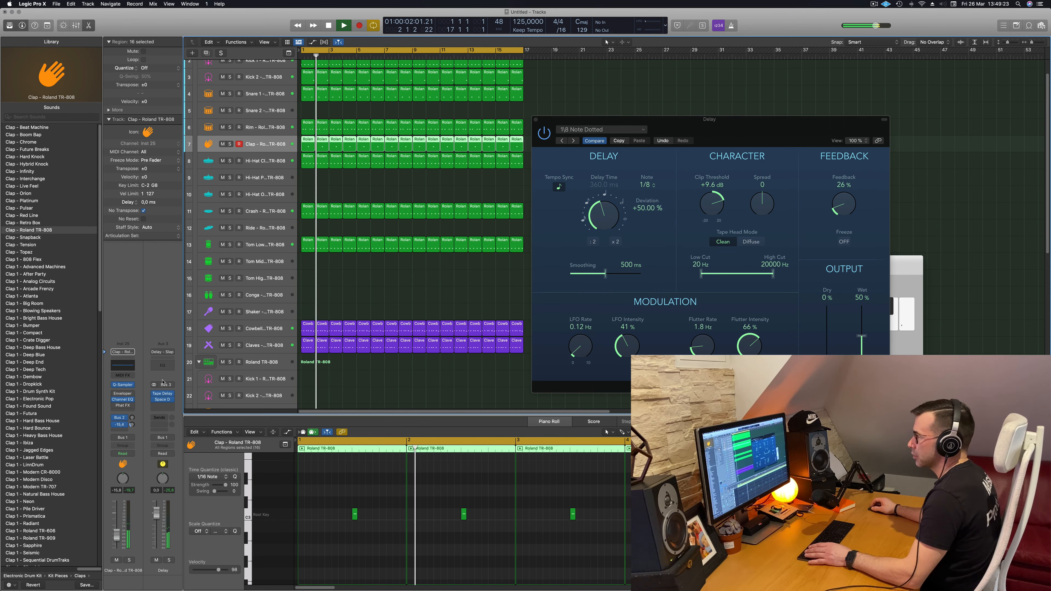
pyautogui.click(535, 120)
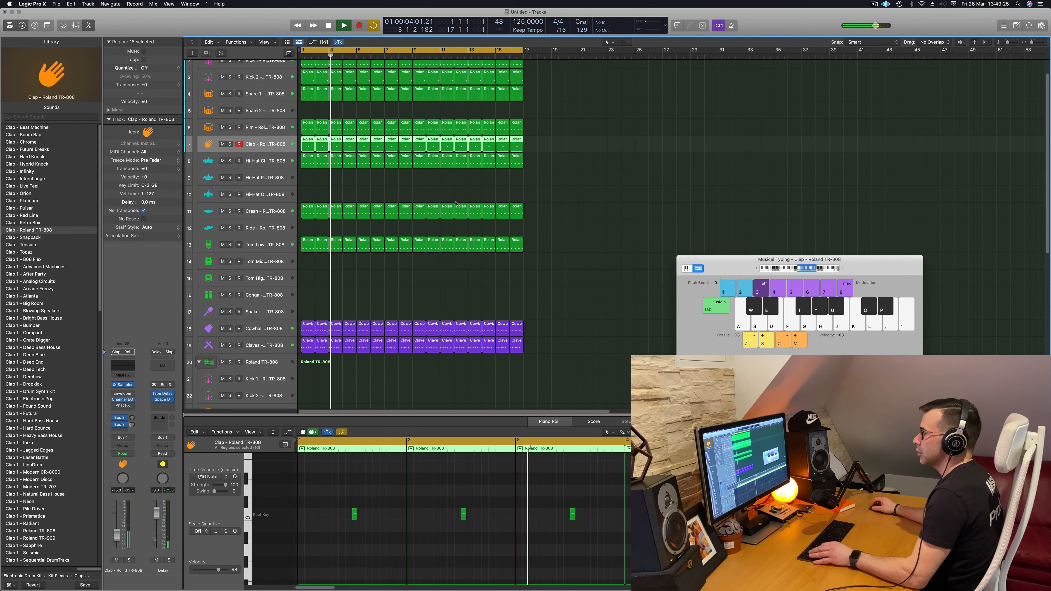
pyautogui.press('space')
# Select the second Cowbell track, set Musical Typing to octave C4, audition notes over the loop, and open the track's Quick Sampler.
pyautogui.scroll(-5, 411, 206)
pyautogui.click(265, 380)
pyautogui.press('x')
pyautogui.press('space')
pyautogui.press(';')
pyautogui.press(';')
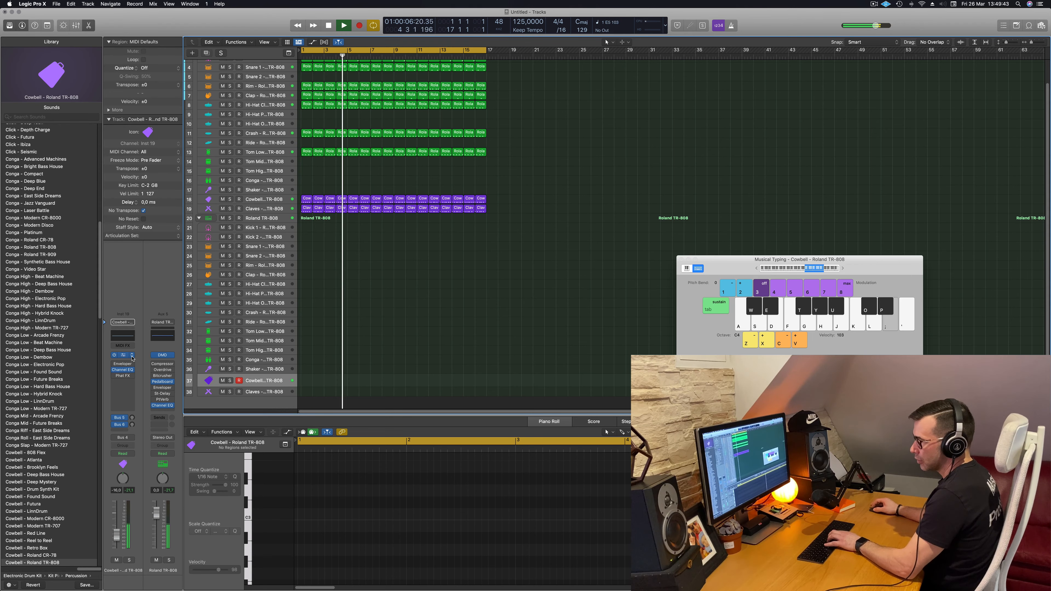
pyautogui.click(123, 355)
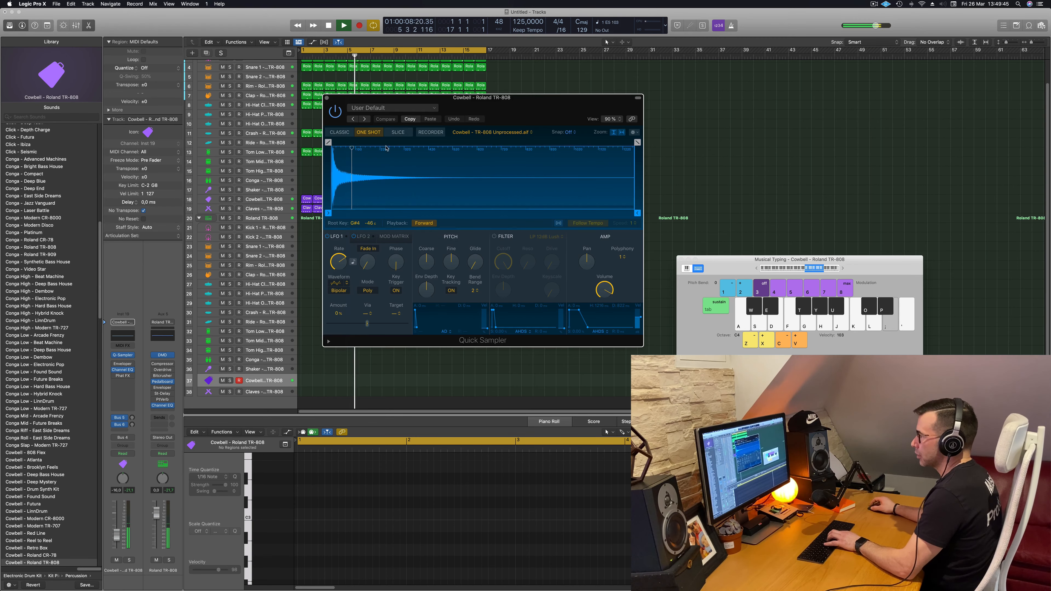
pyautogui.moveTo(413, 97); pyautogui.dragTo(567, 71)
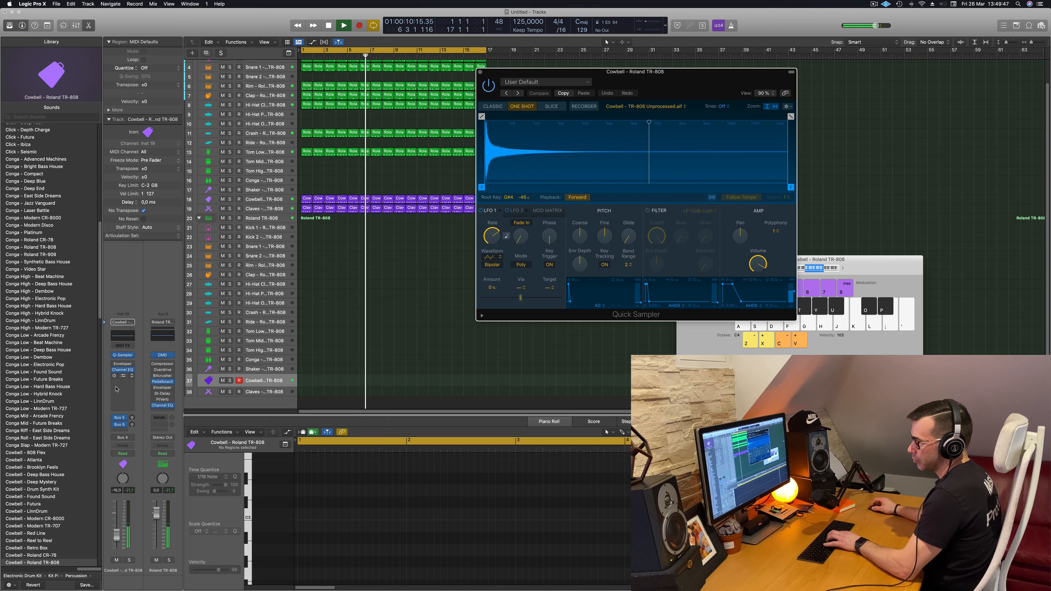
# Replace the Phat FX insert on the second Cowbell track with a SilverVerb reverb.
pyautogui.click(133, 377)
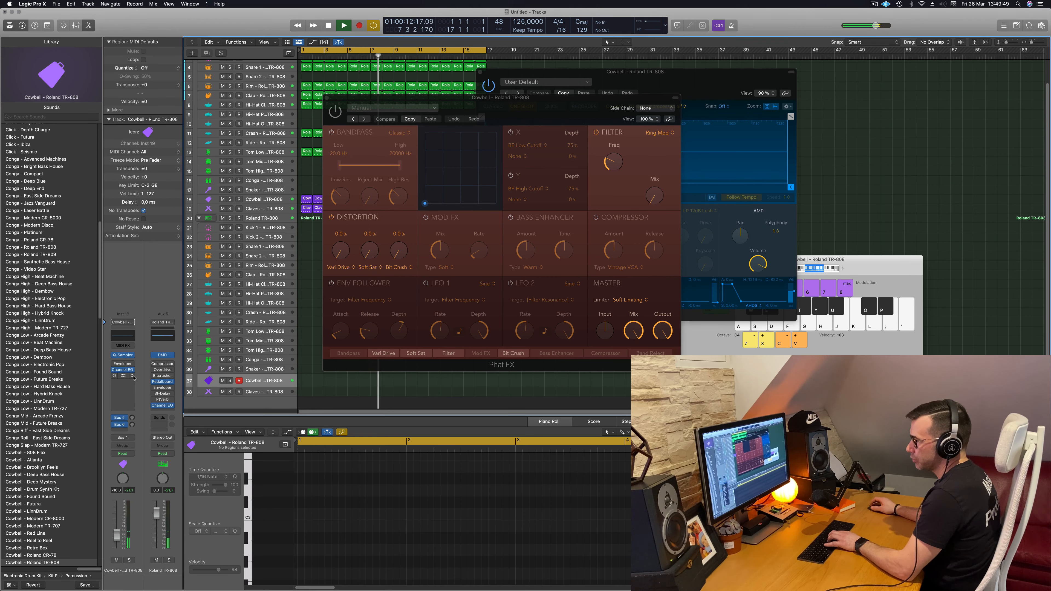
pyautogui.click(133, 377)
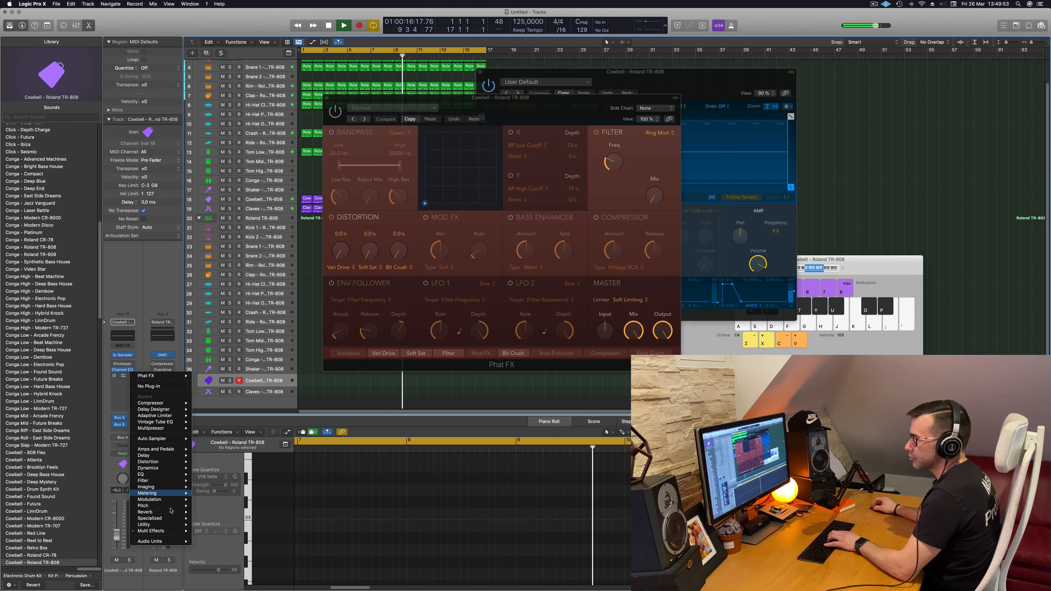
pyautogui.moveTo(173, 514)
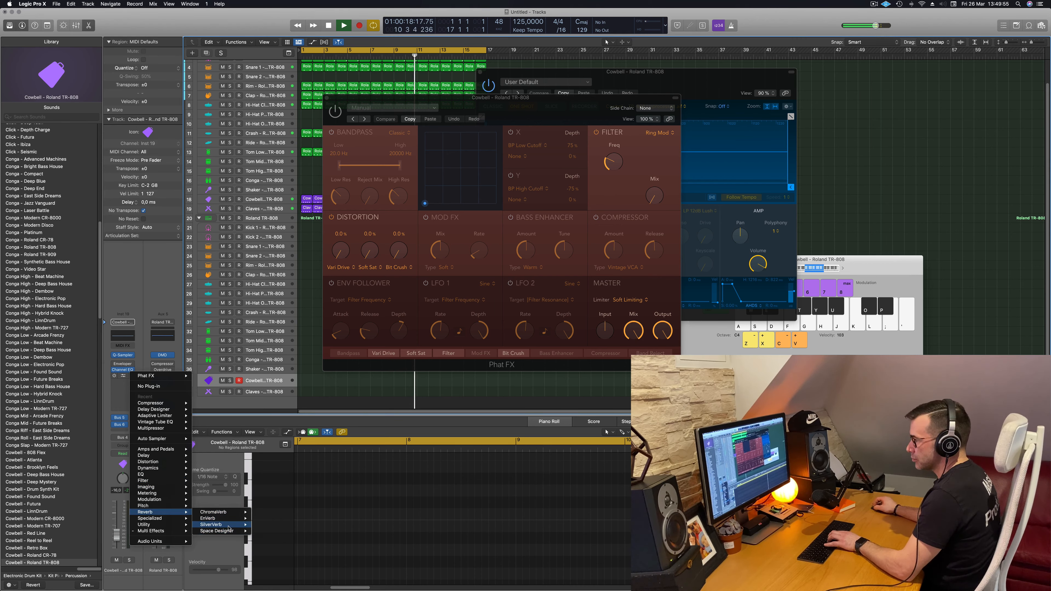
pyautogui.click(267, 524)
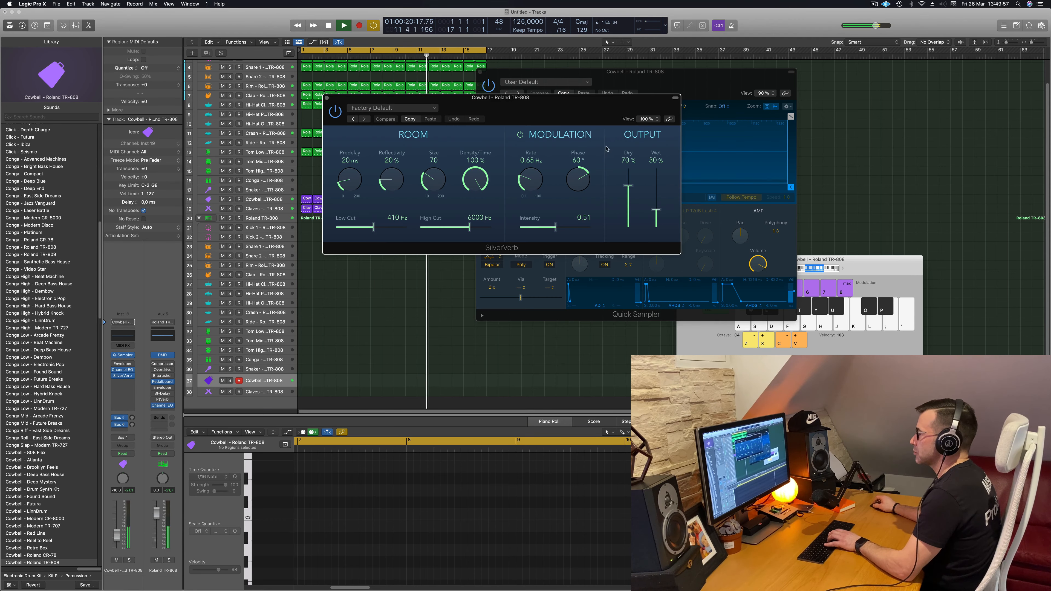
# Load the grandiose preset in the Cowbell's SilverVerb and keep the Wet level at 100%.
pyautogui.moveTo(655, 210); pyautogui.dragTo(652, 131)
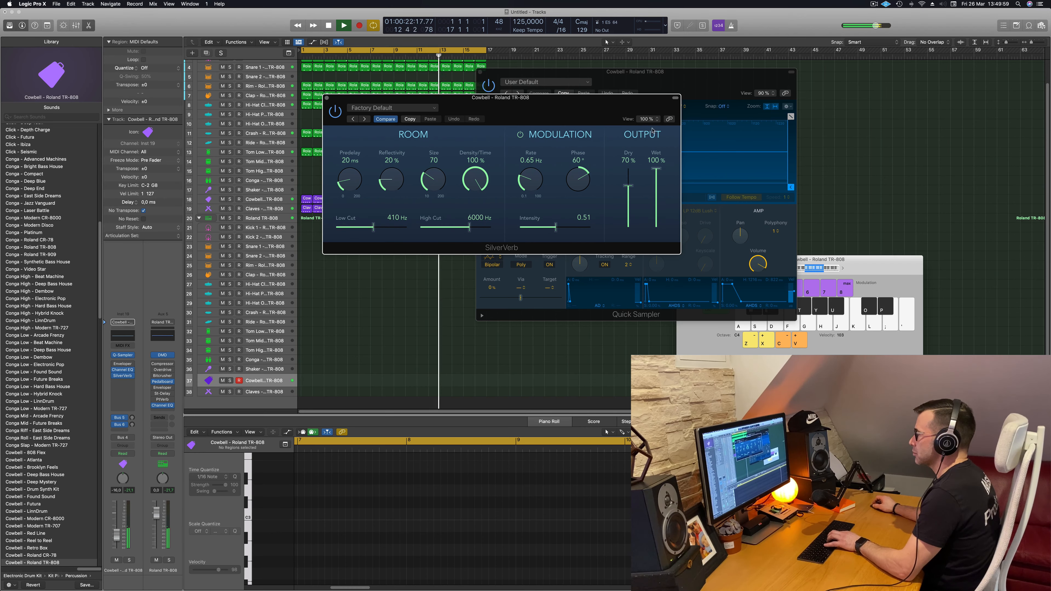
pyautogui.click(398, 110)
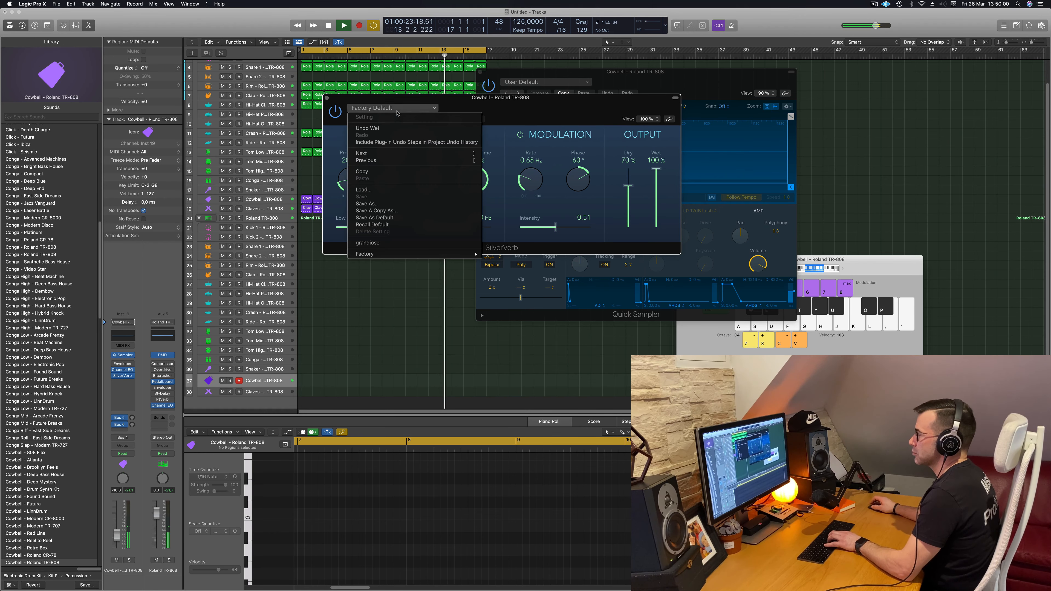
pyautogui.click(399, 243)
pyautogui.press(';')
pyautogui.moveTo(658, 170); pyautogui.dragTo(658, 174)
pyautogui.moveTo(522, 110); pyautogui.dragTo(652, 186)
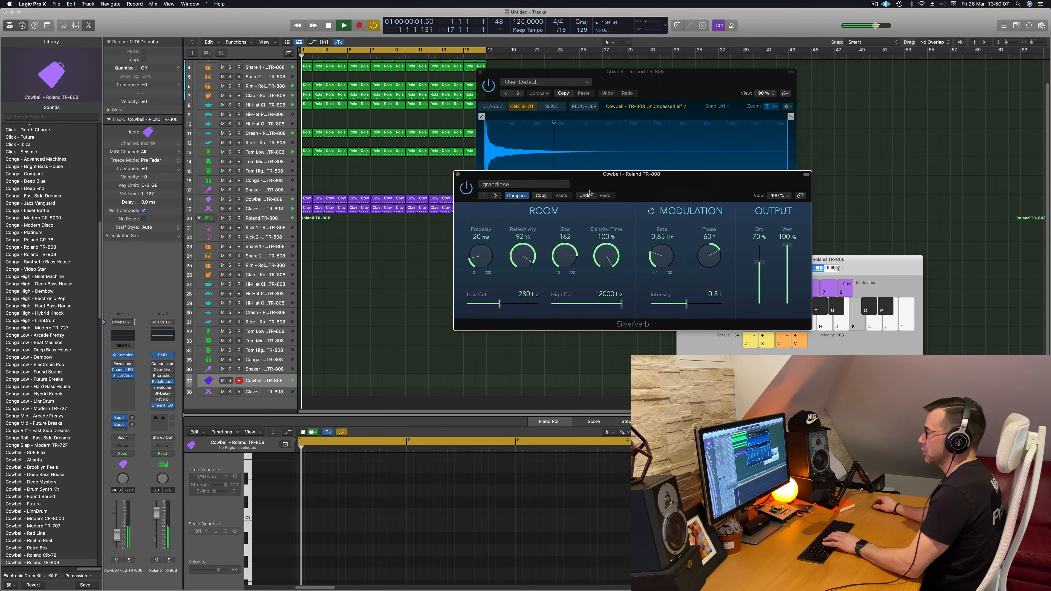
# Set the SilverVerb's Dry level to 35% while auditioning cowbell notes over the playing loop.
pyautogui.moveTo(758, 262); pyautogui.dragTo(759, 304)
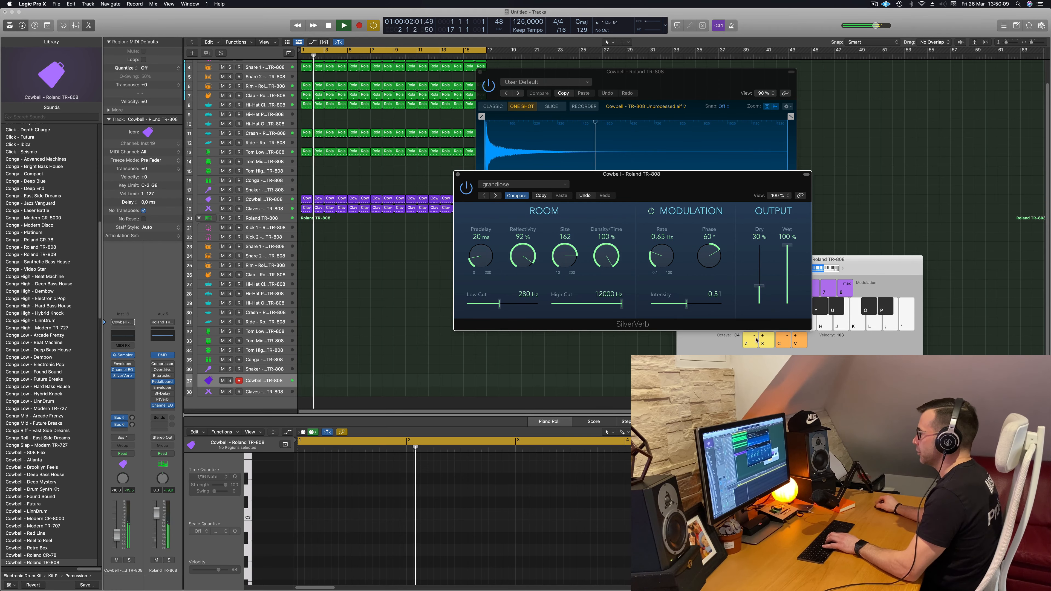
pyautogui.press('j')
pyautogui.moveTo(680, 193); pyautogui.dragTo(614, 205)
pyautogui.press('k')
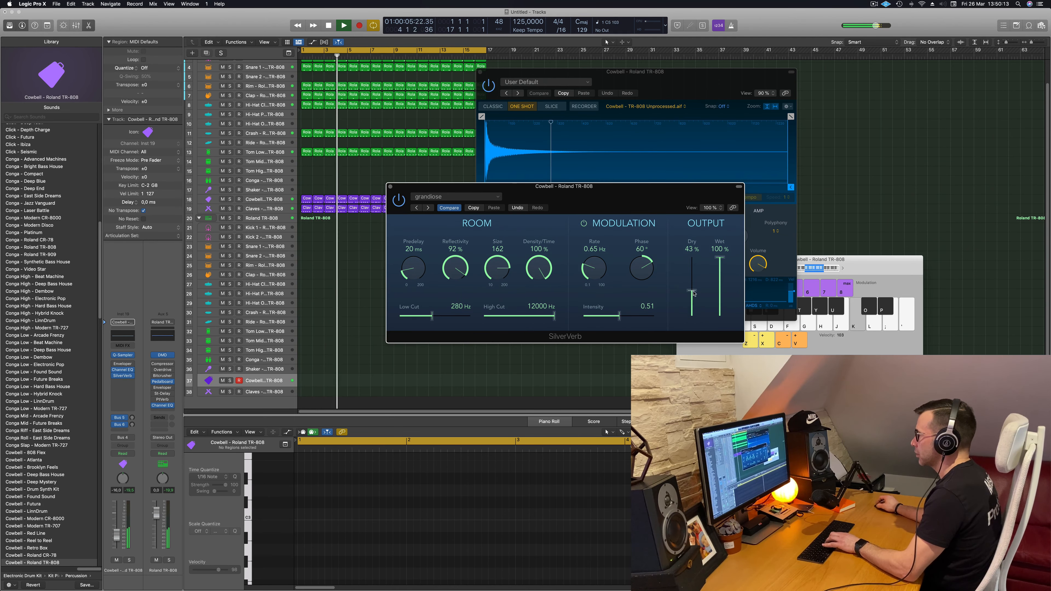
pyautogui.moveTo(691, 316); pyautogui.dragTo(693, 294)
pyautogui.press('j')
pyautogui.press('k')
pyautogui.moveTo(607, 189); pyautogui.dragTo(754, 140)
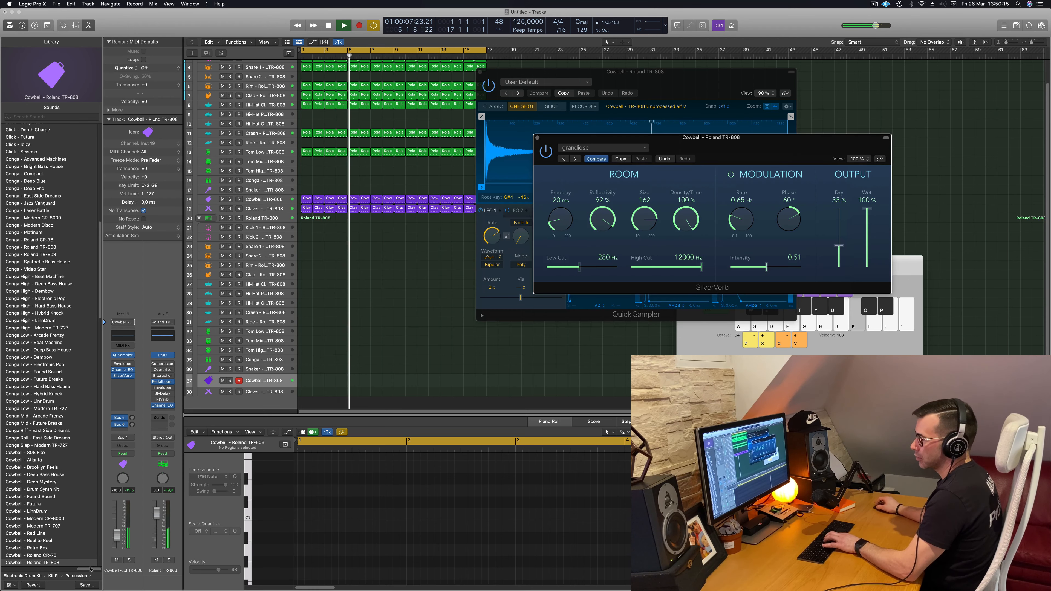
pyautogui.press('l')
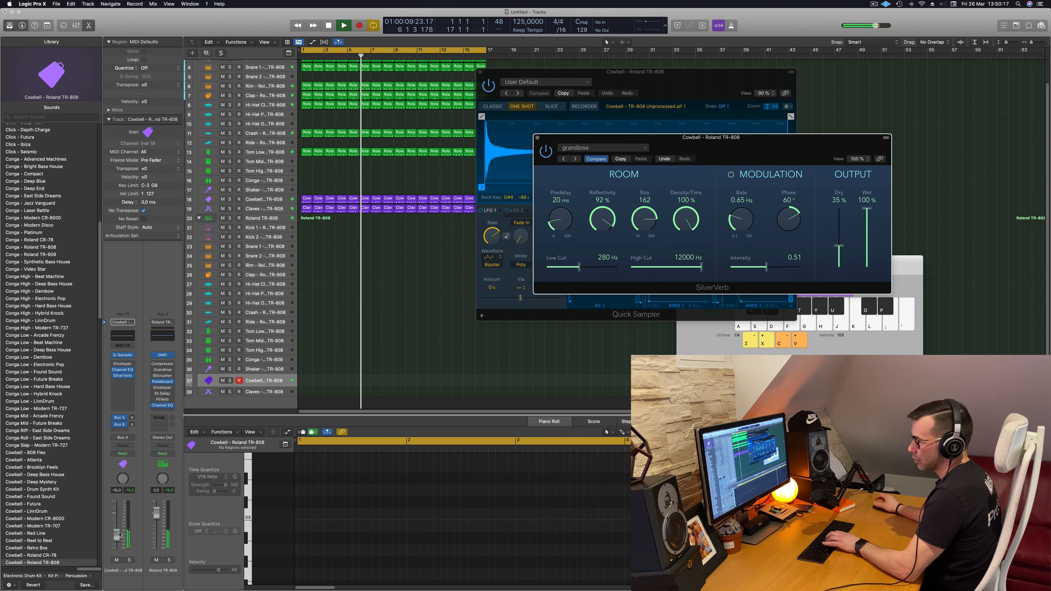
pyautogui.click(117, 535)
pyautogui.press('h')
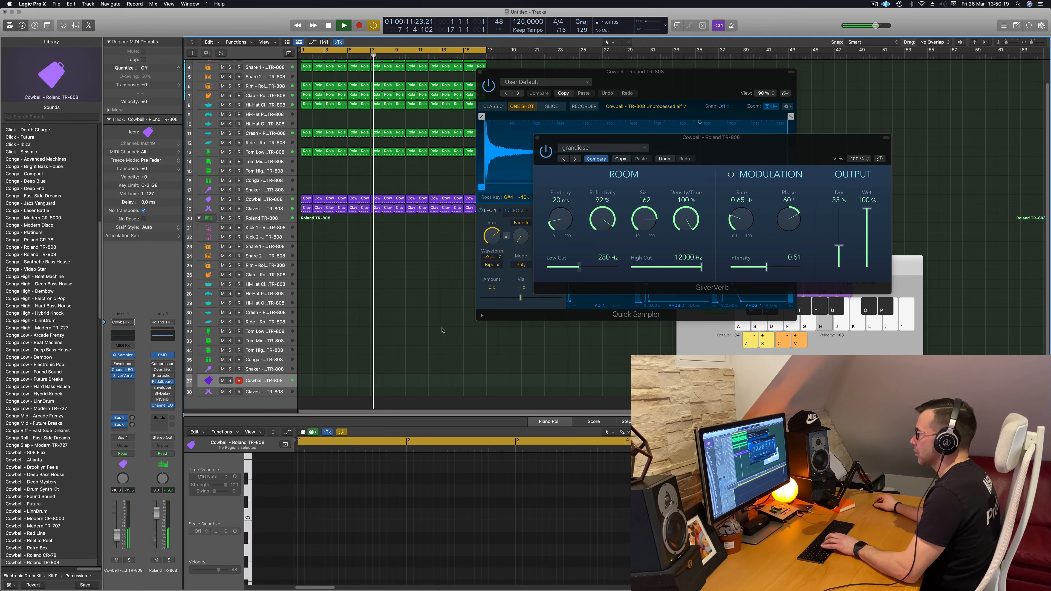
# Close the Quick Sampler and insert a Compressor on the second Cowbell track, side-chained to Kick 1 (Inst 1).
pyautogui.moveTo(662, 137); pyautogui.dragTo(818, 166)
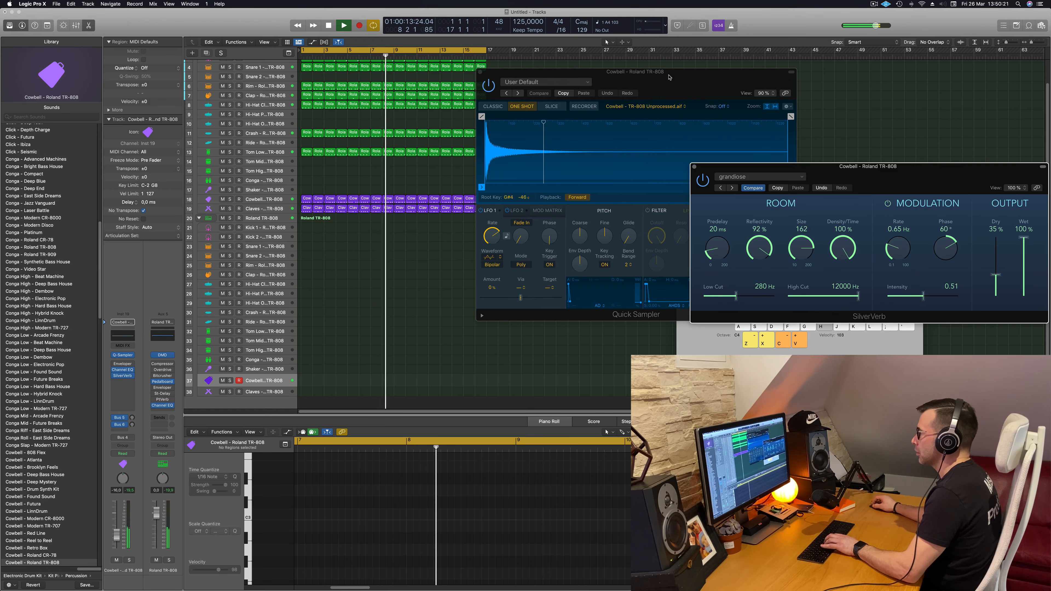
pyautogui.moveTo(669, 77); pyautogui.dragTo(608, 211)
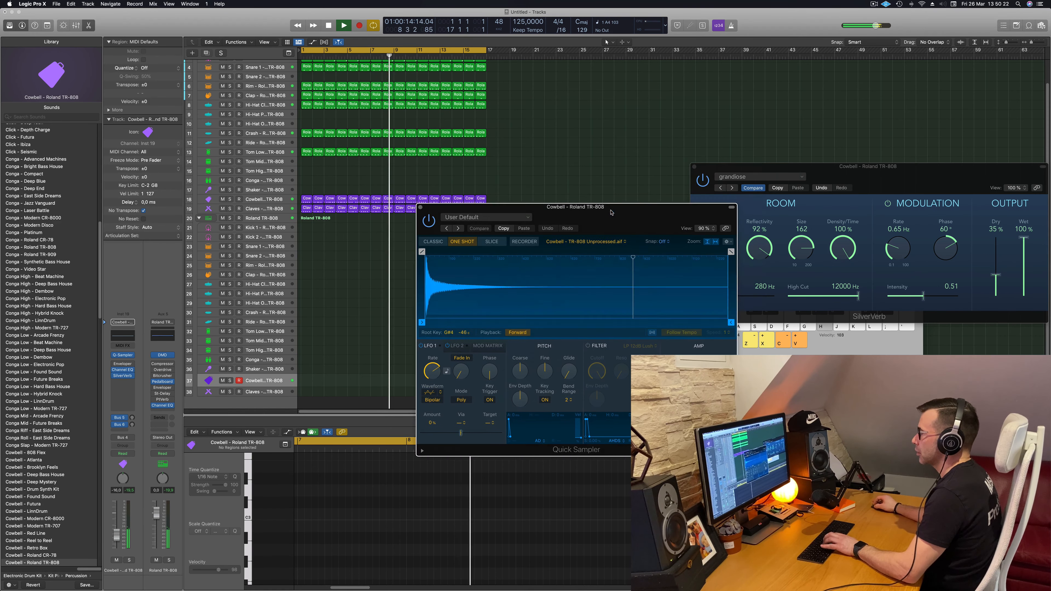
pyautogui.click(419, 206)
pyautogui.click(123, 380)
pyautogui.moveTo(127, 404)
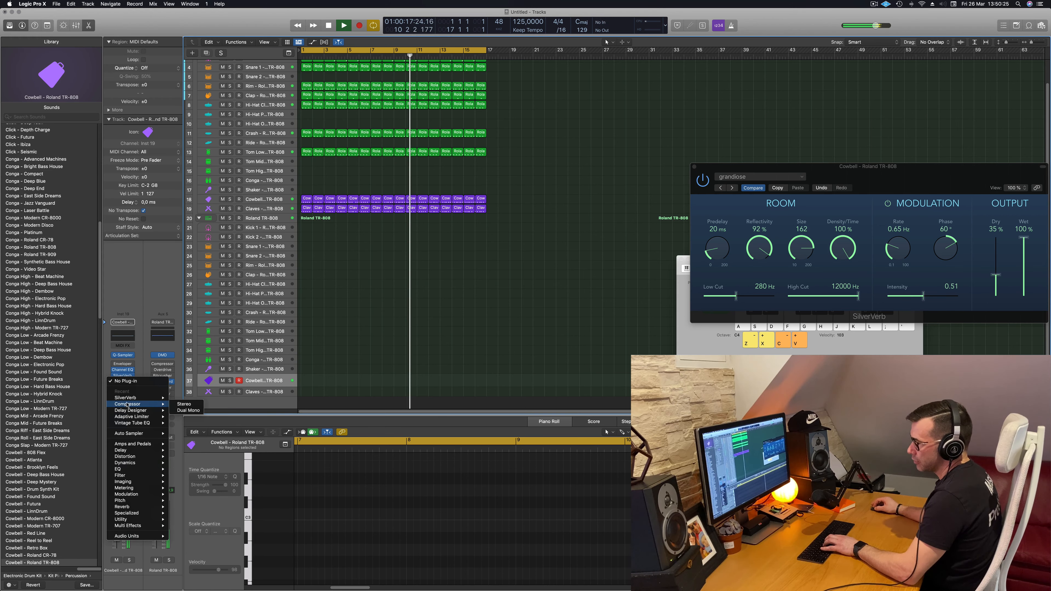
pyautogui.press('h')
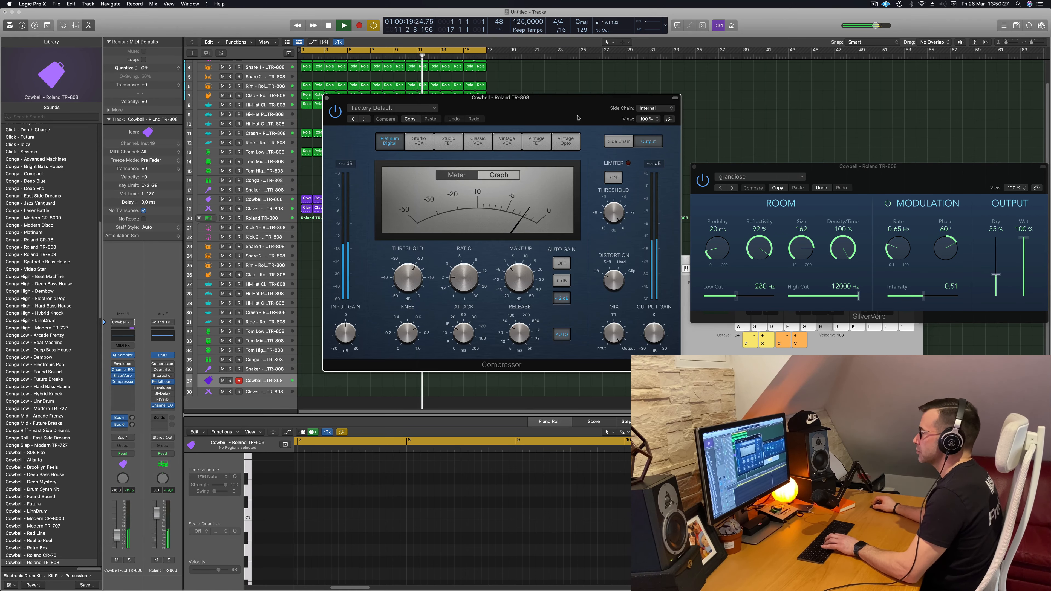
pyautogui.moveTo(646, 126)
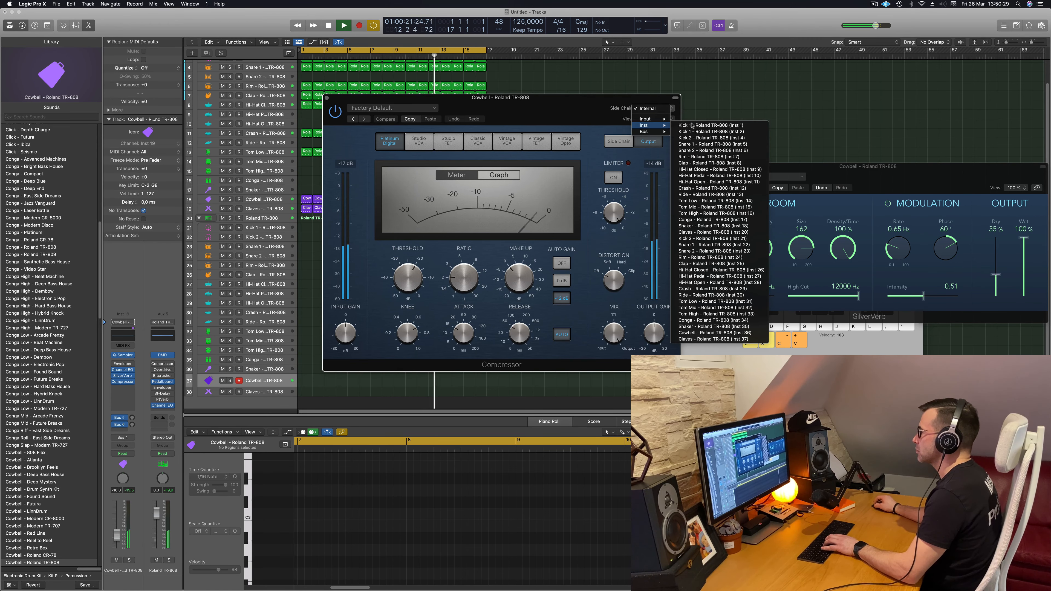
pyautogui.click(723, 125)
pyautogui.moveTo(499, 178); pyautogui.dragTo(537, 175)
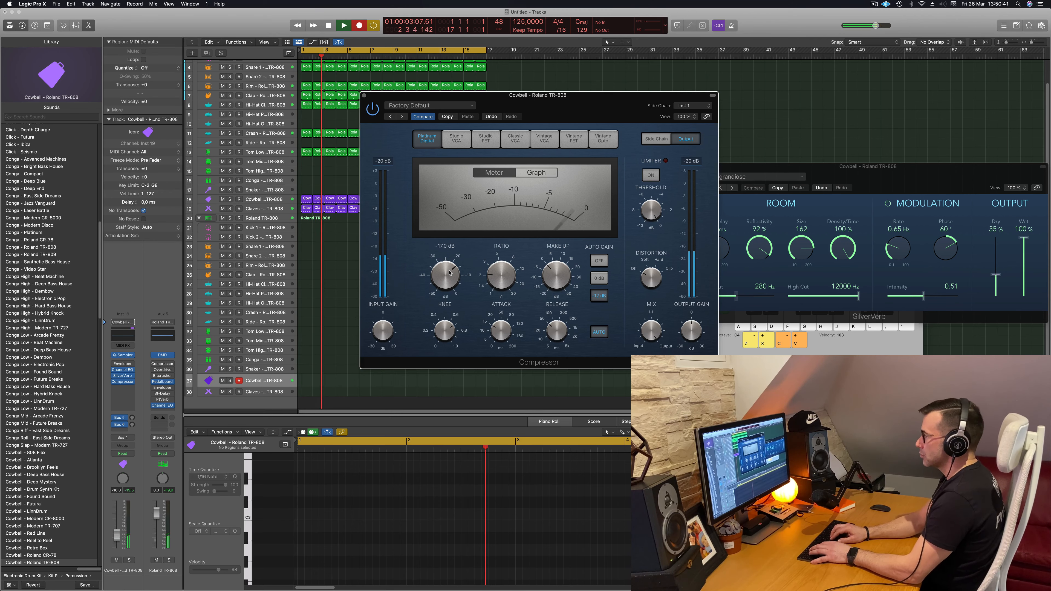
# Record a short cowbell melody on the second Cowbell track over the loop, and stop recording.
pyautogui.press("'")
pyautogui.press(';')
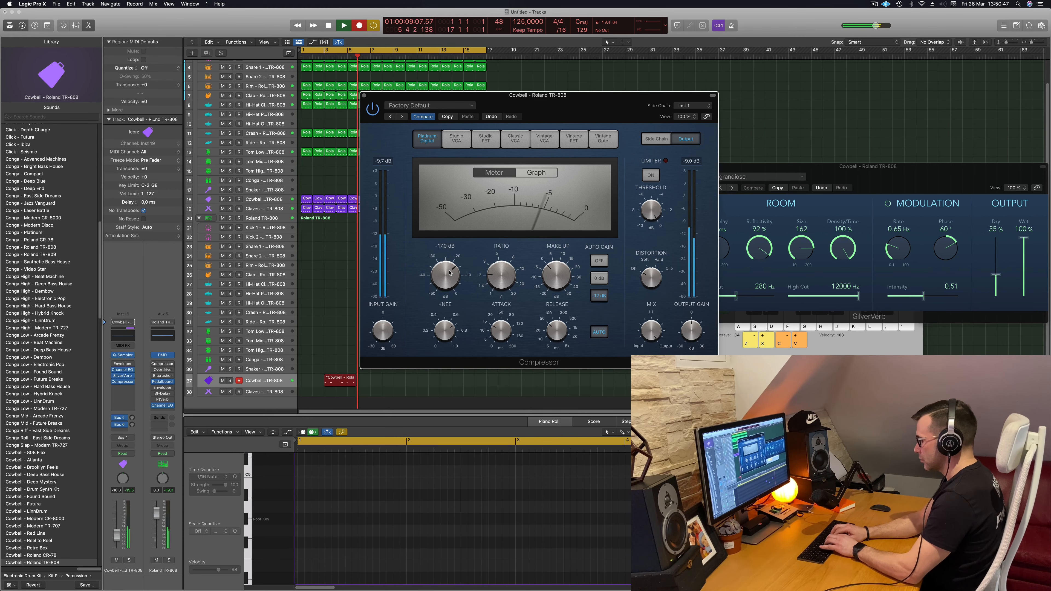
pyautogui.press('k')
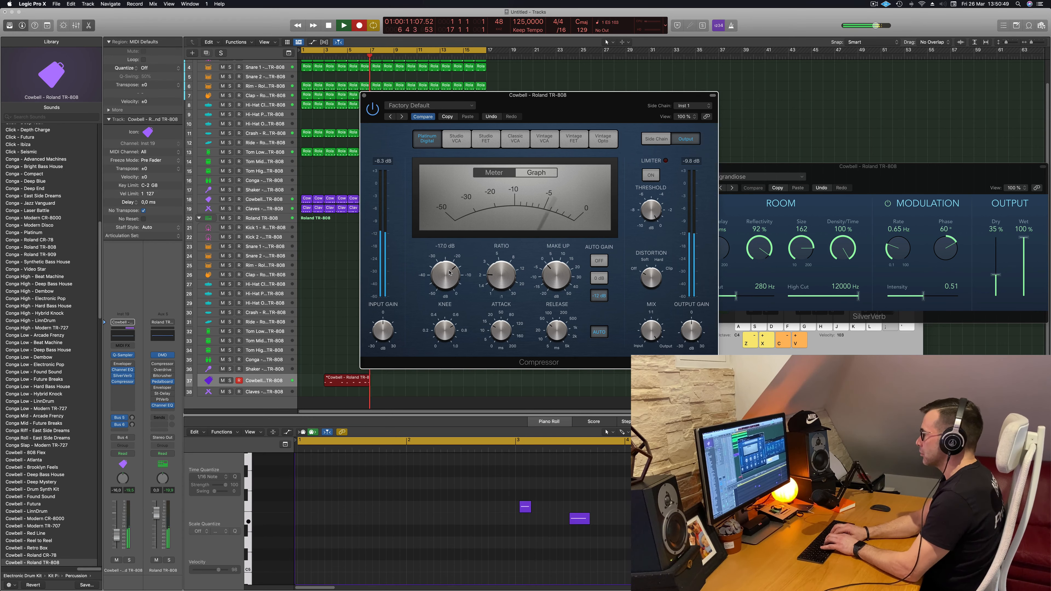
pyautogui.press('space')
# Move the recorded Cowbell region to bar 1, clear the compressor window from the arrangement, and play the region with the loop.
pyautogui.moveTo(451, 95); pyautogui.dragTo(722, 93)
pyautogui.moveTo(335, 383); pyautogui.dragTo(311, 383)
pyautogui.press('space')
pyautogui.press('space')
pyautogui.press('super+a')
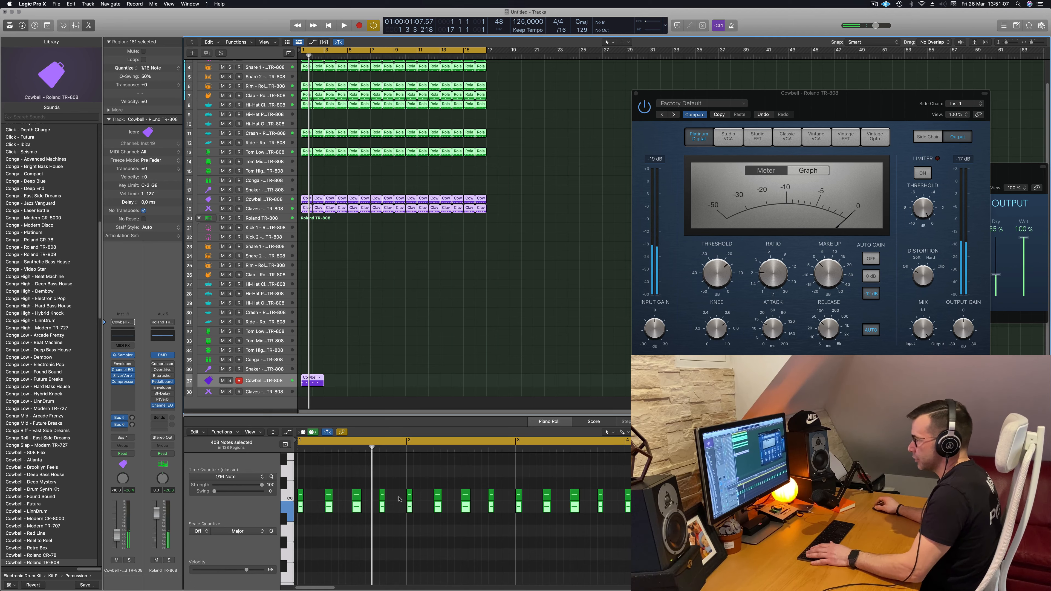
pyautogui.click(412, 299)
pyautogui.press('space')
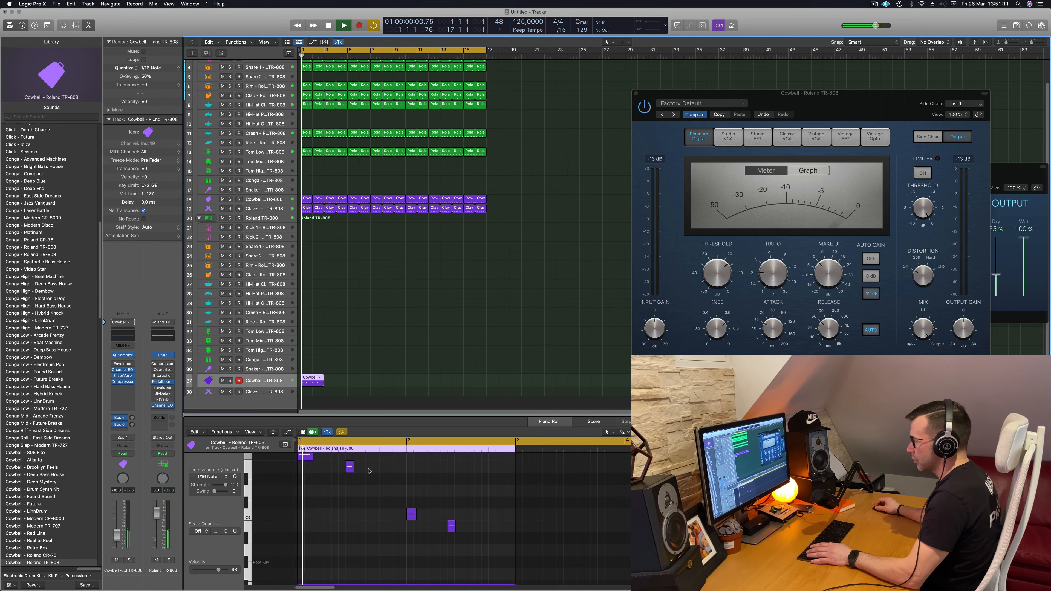
# Nudge the region's second cowbell note to one sixteenth before its recorded position, and replay the loop from the start.
pyautogui.scroll(2, 343, 475)
pyautogui.moveTo(368, 469); pyautogui.dragTo(342, 473)
pyautogui.hotkey('alt', 'Right')
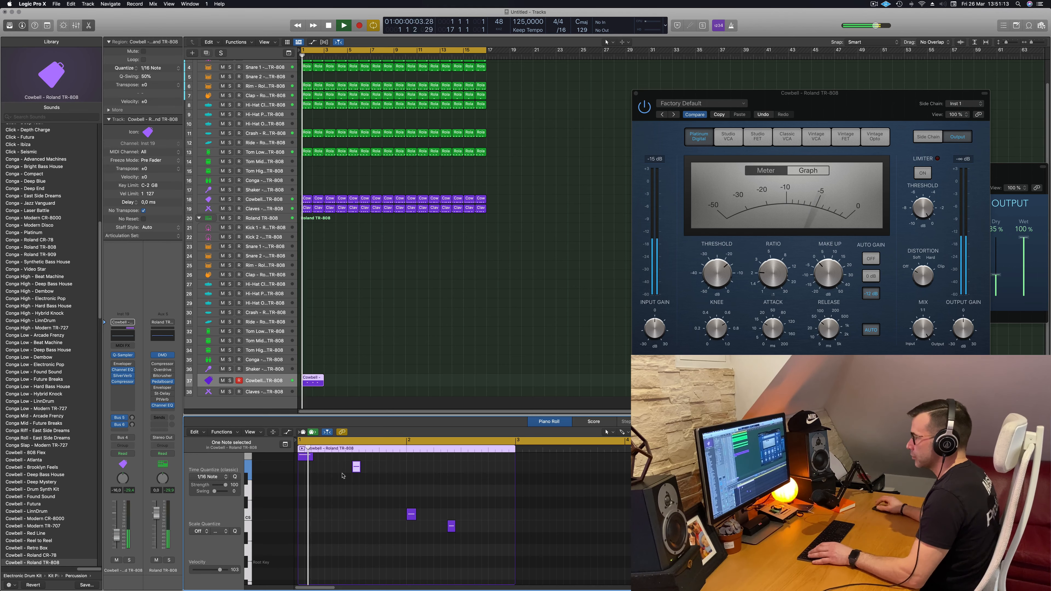
pyautogui.hscroll(-1, 342, 480)
pyautogui.press('Return')
pyautogui.hotkey('alt', 'Left')
pyautogui.hotkey('alt', 'Left')
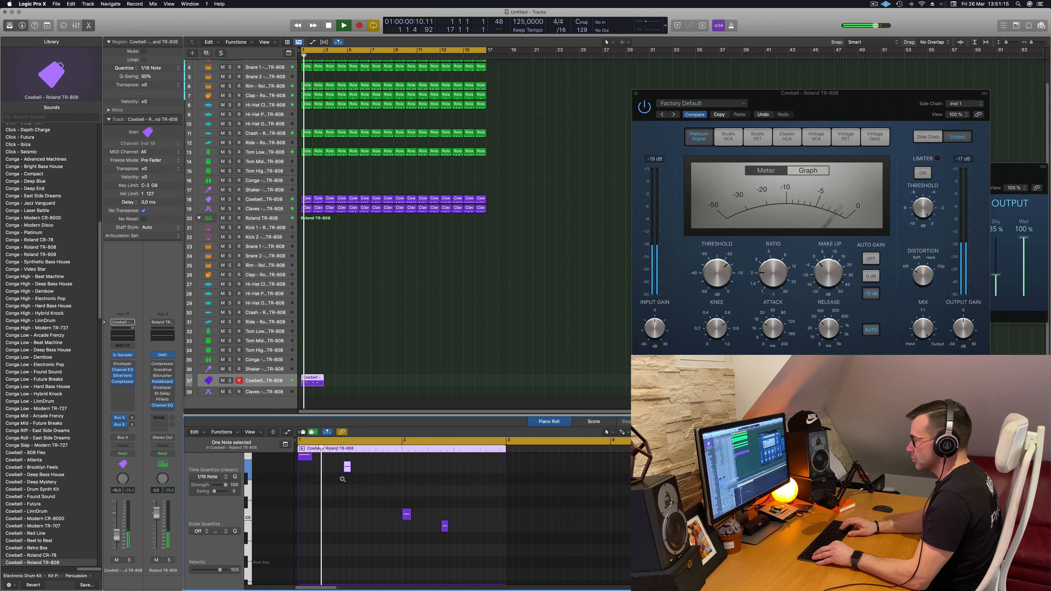
pyautogui.press('Return')
pyautogui.scroll(3, 369, 497)
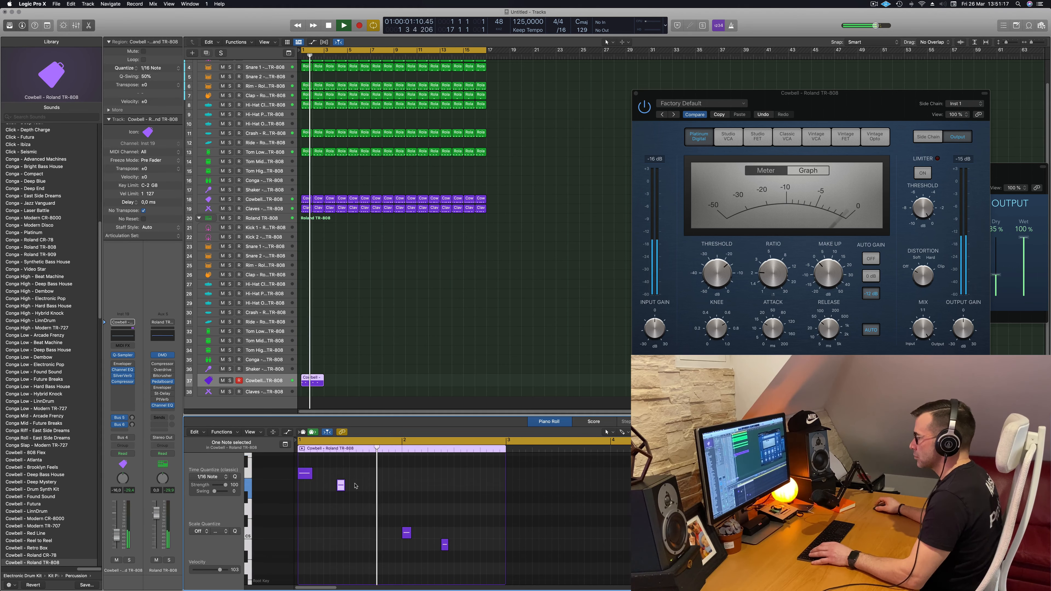
pyautogui.scroll(-2, 369, 497)
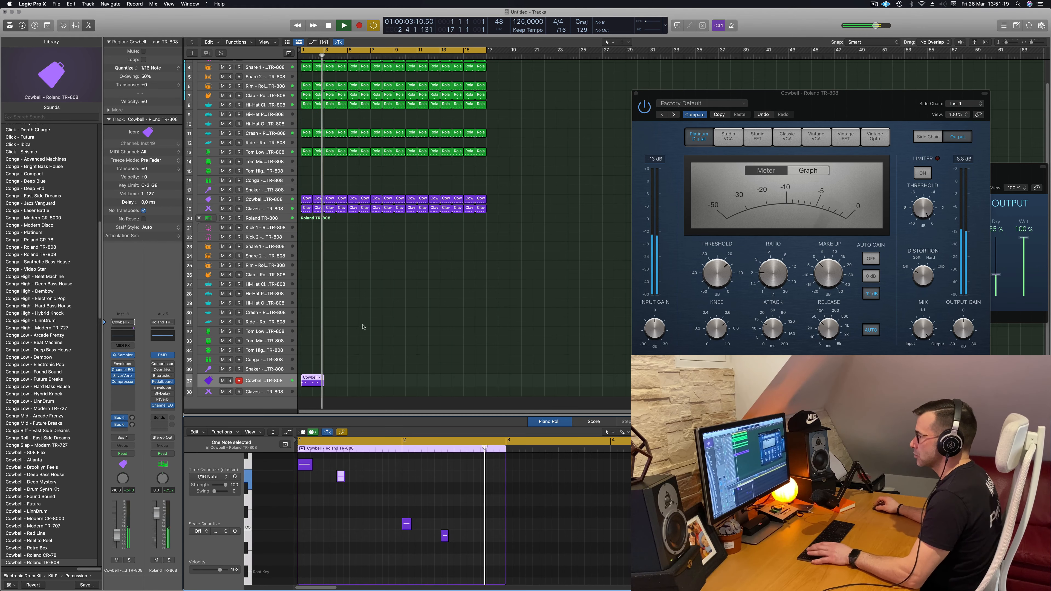
# Copy the two-bar Cowbell region across all 16 bars and replay the loop from the start.
pyautogui.press('Return')
pyautogui.moveTo(315, 385); pyautogui.dragTo(407, 380)
pyautogui.press('Return')
# Rearrange the plug-in windows and set the Cowbell SilverVerb's Size to 188 and Density/Time to 42%.
pyautogui.moveTo(865, 101); pyautogui.dragTo(956, 54)
pyautogui.moveTo(728, 46); pyautogui.dragTo(424, 45)
pyautogui.moveTo(910, 172); pyautogui.dragTo(737, 187)
pyautogui.moveTo(584, 250); pyautogui.dragTo(586, 248)
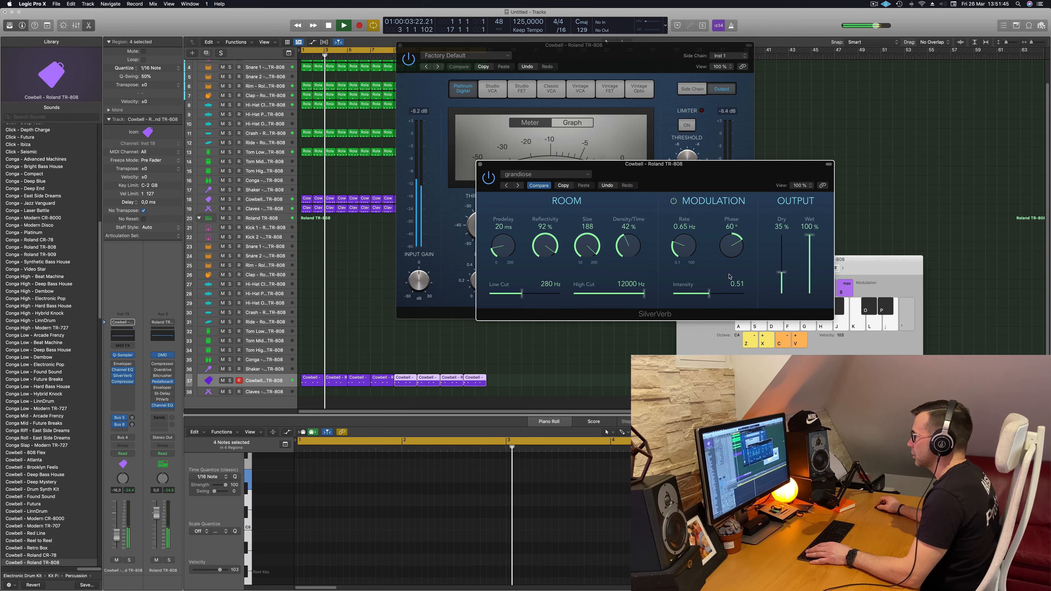
# Turn off the SilverVerb's modulation, and set its Dry level to 46% and Density/Time to 78%.
pyautogui.click(673, 202)
pyautogui.moveTo(678, 164); pyautogui.dragTo(732, 156)
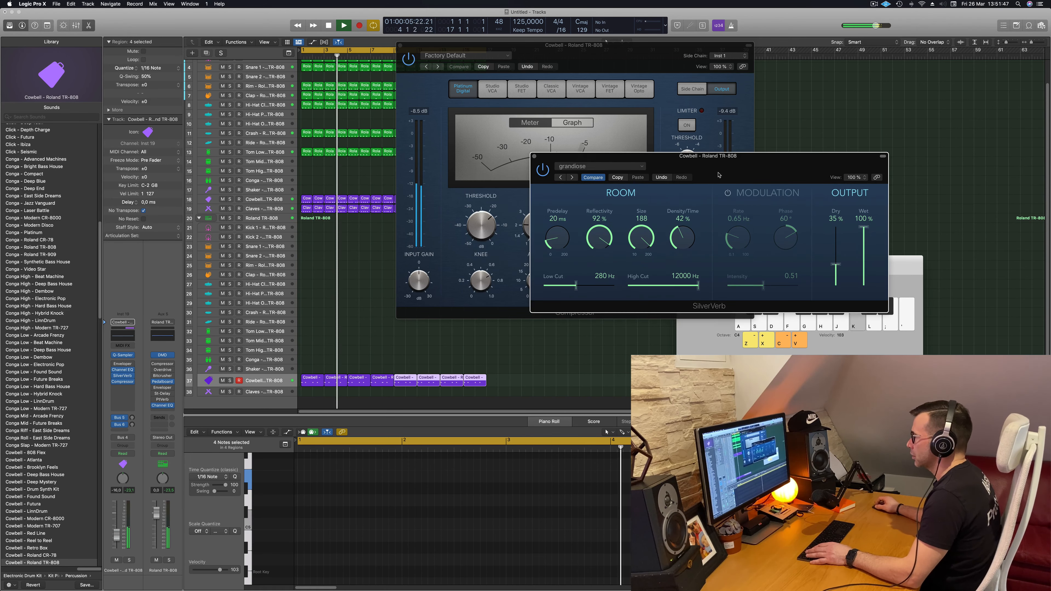
pyautogui.moveTo(837, 264); pyautogui.dragTo(840, 260)
pyautogui.moveTo(682, 239); pyautogui.dragTo(682, 222)
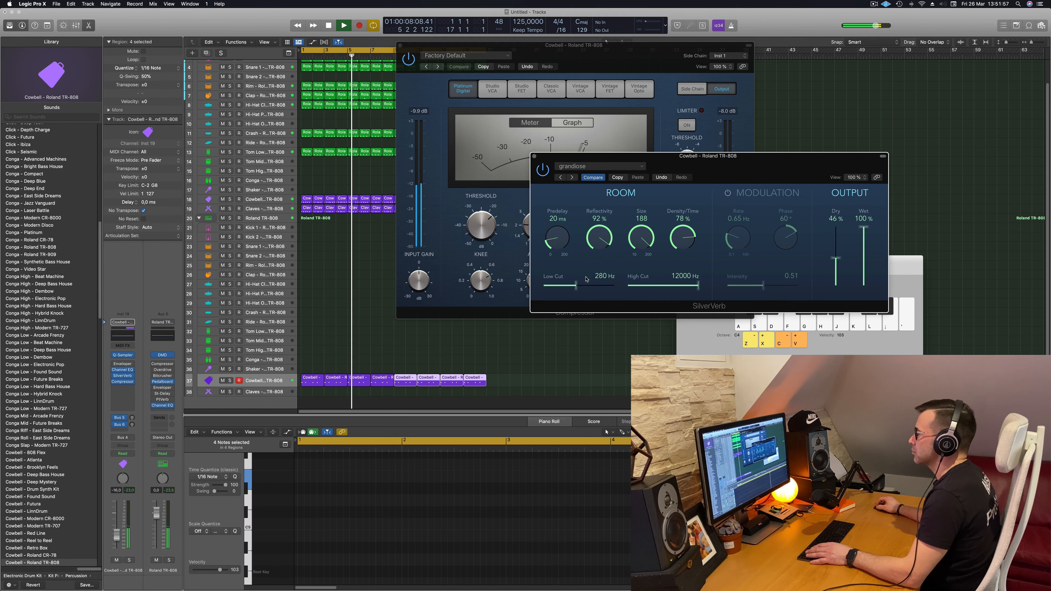
# Set the Cowbell SilverVerb's Low Cut to 1600 Hz, close the reverb window and restart the loop from the beginning.
pyautogui.moveTo(575, 286); pyautogui.dragTo(598, 289)
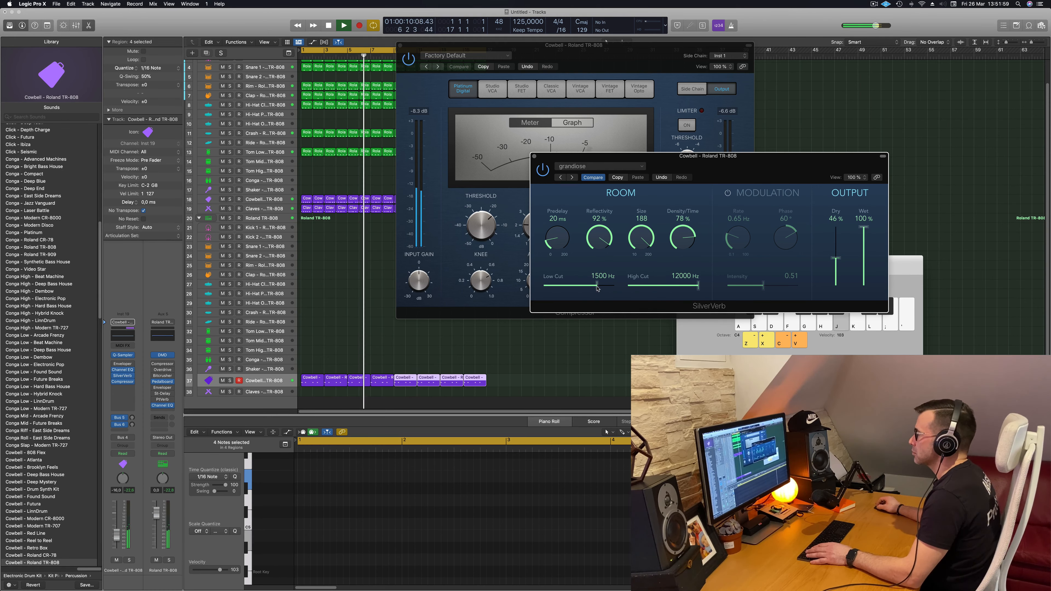
pyautogui.moveTo(802, 167); pyautogui.dragTo(738, 202)
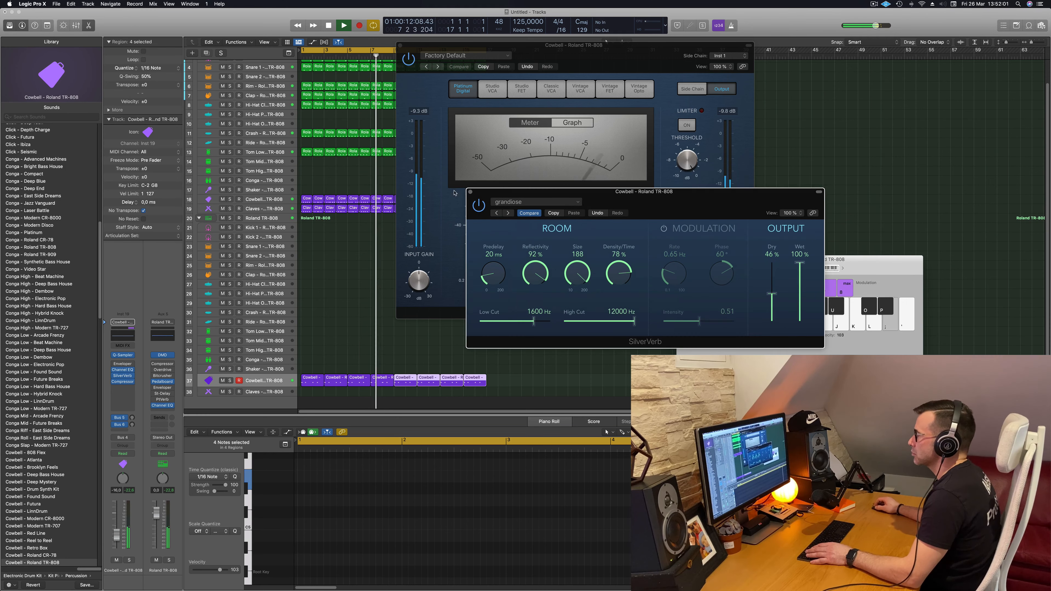
pyautogui.click(471, 192)
pyautogui.press('space')
pyautogui.press('space')
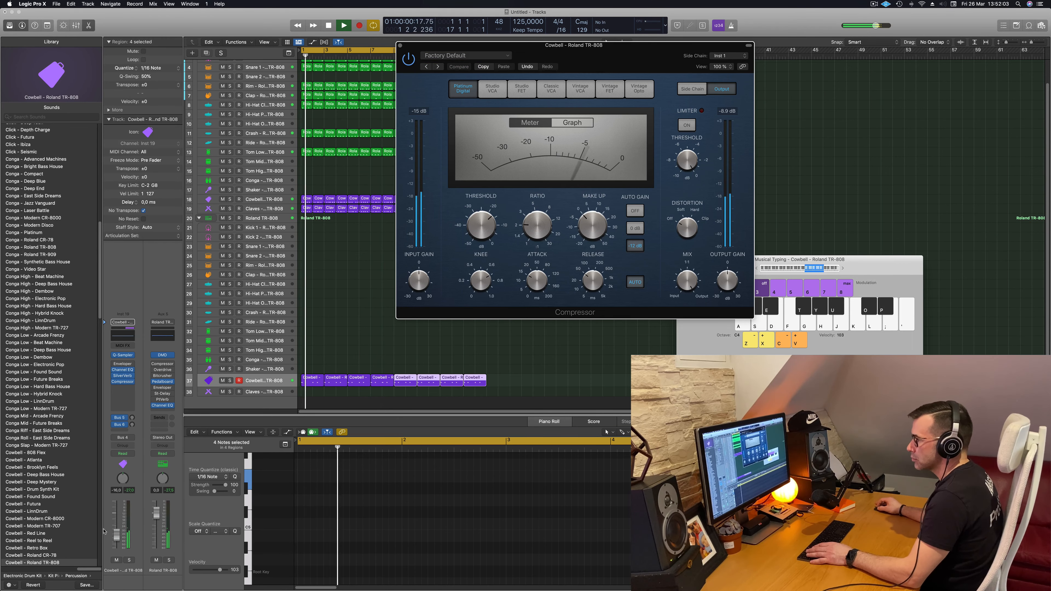
# Raise the Cowbell track's volume to -14.8 dB, close its Compressor window and deselect the regions.
pyautogui.moveTo(115, 536); pyautogui.dragTo(115, 535)
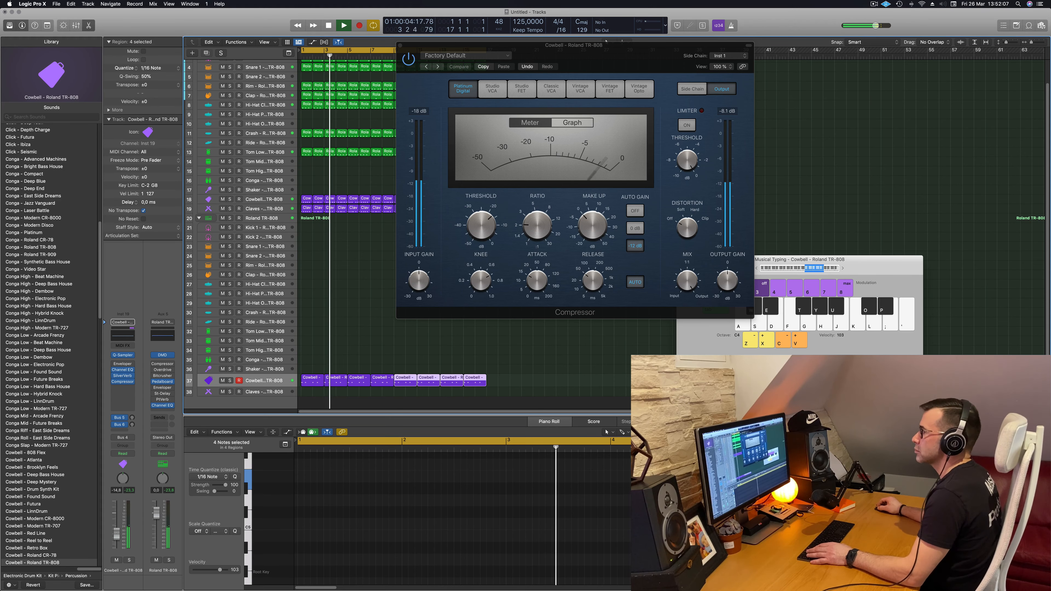
pyautogui.moveTo(609, 62); pyautogui.dragTo(600, 163)
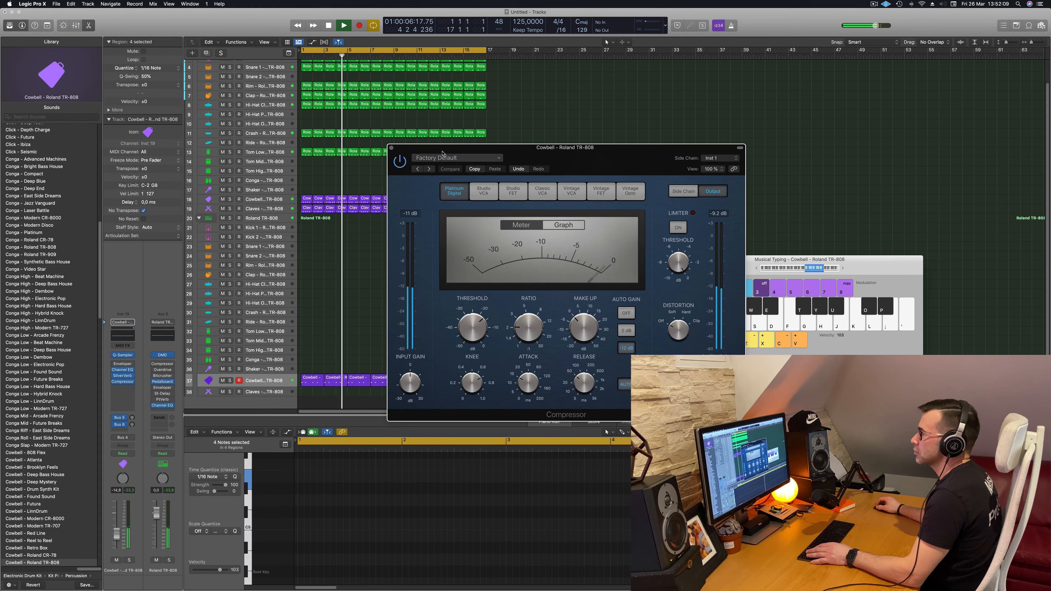
pyautogui.click(391, 145)
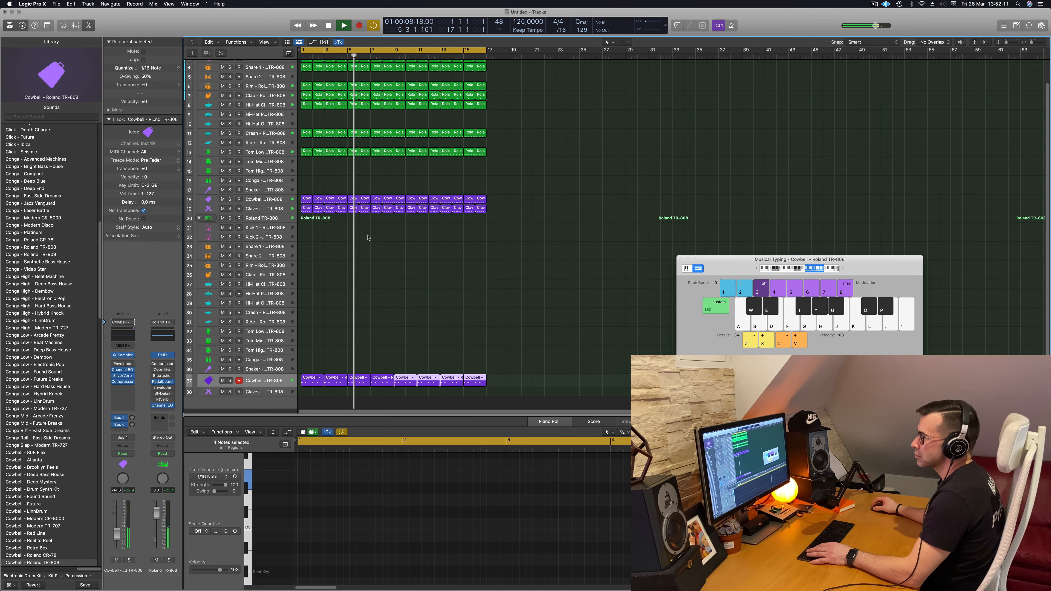
pyautogui.click(387, 322)
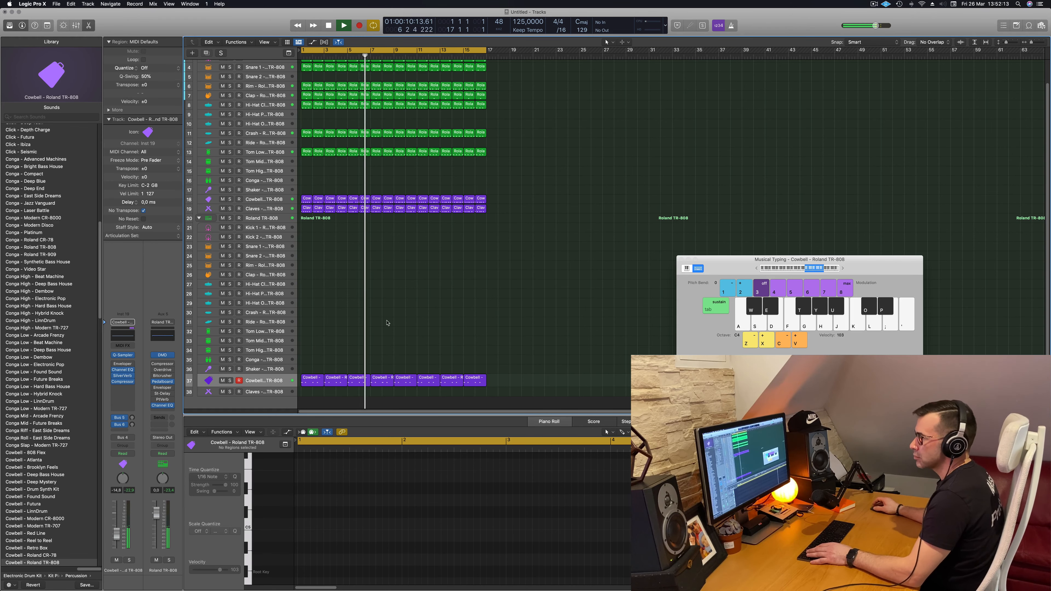
# Select the Tom Low track in the second Roland TR-808 kit and lower the Musical Typing octave to C1.
pyautogui.click(271, 340)
pyautogui.press('Up')
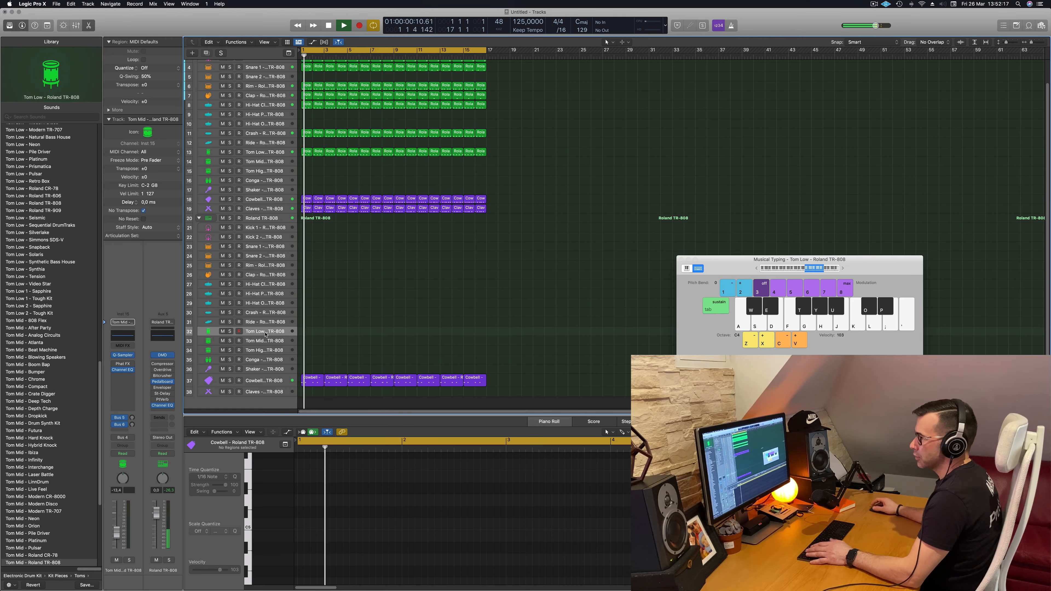
pyautogui.click(756, 268)
pyautogui.click(756, 269)
pyautogui.press('f')
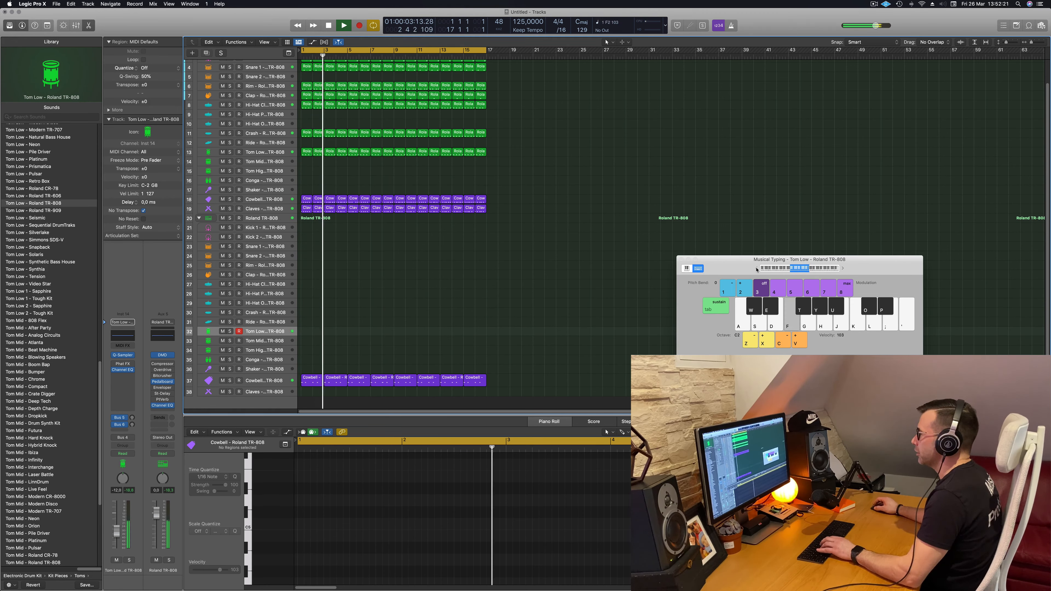
pyautogui.click(757, 269)
pyautogui.press('f')
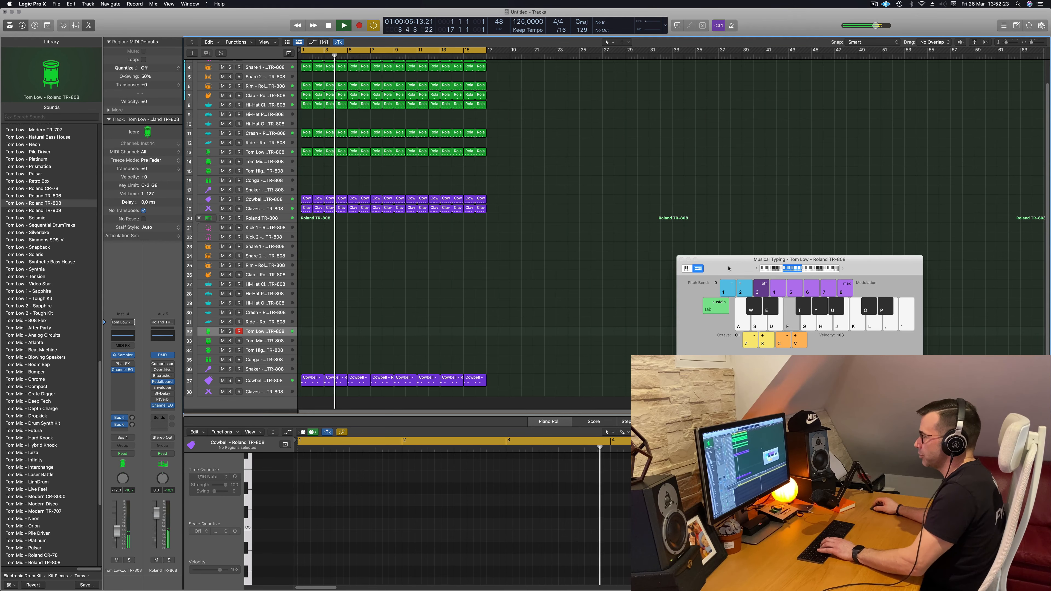
# Audition several low tom notes over the loop and raise the Tom Low track's volume.
pyautogui.press('g')
pyautogui.press('g')
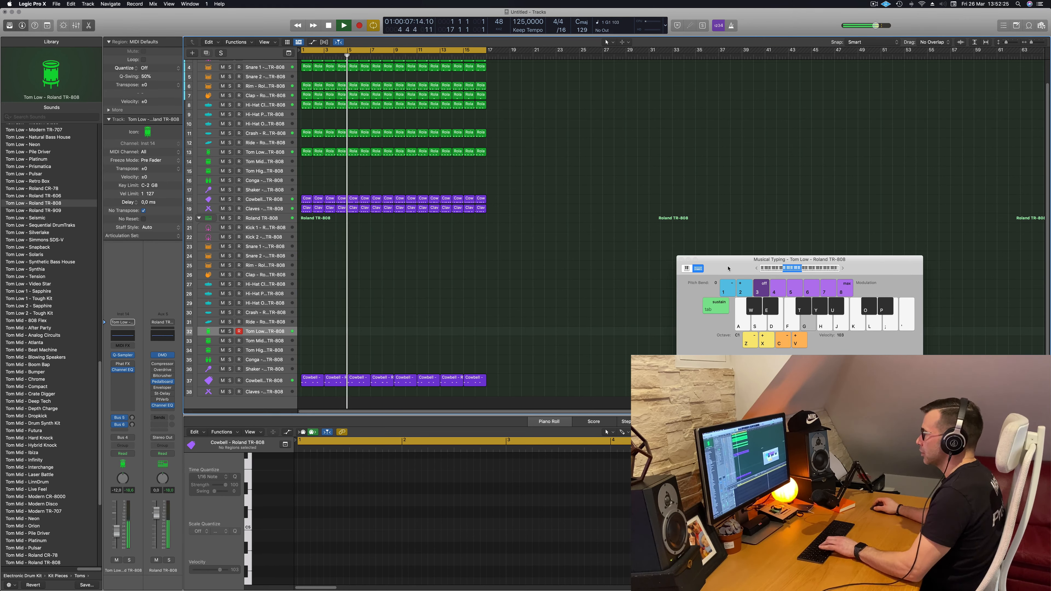
pyautogui.press('h')
pyautogui.press('d')
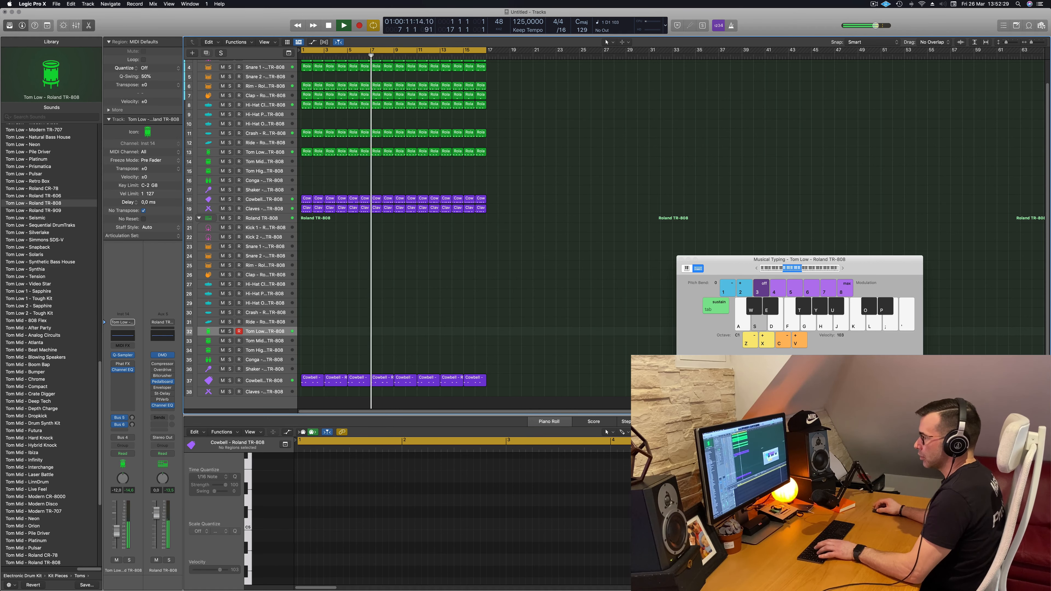
pyautogui.moveTo(116, 531); pyautogui.dragTo(117, 522)
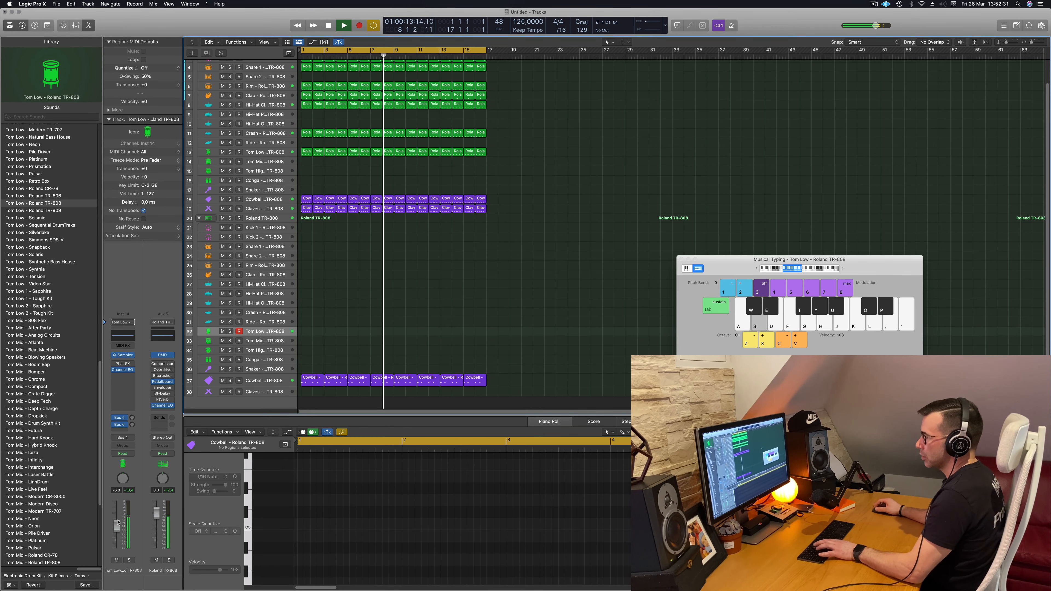
pyautogui.press('s')
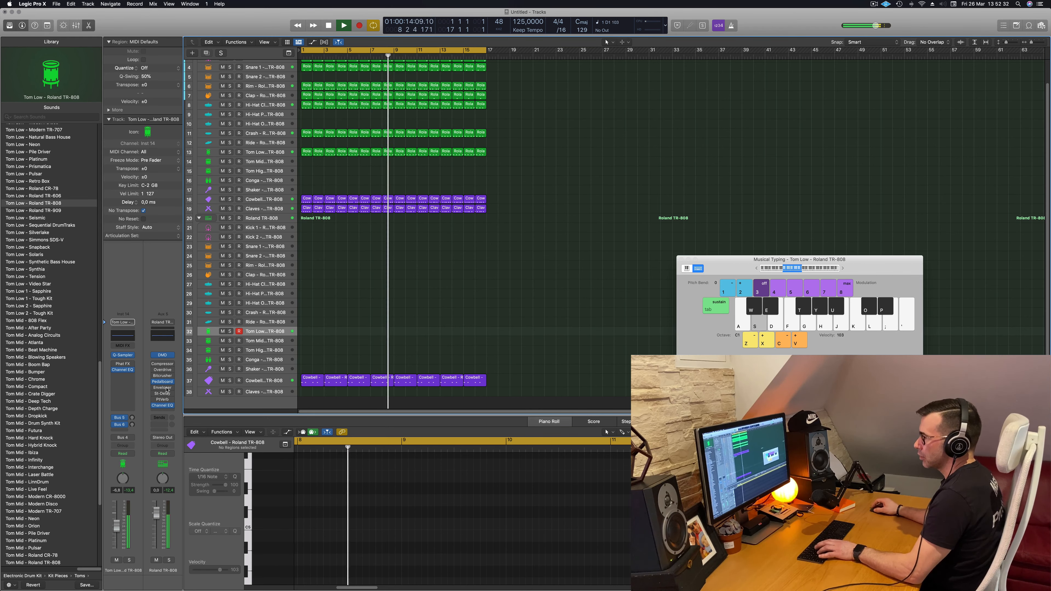
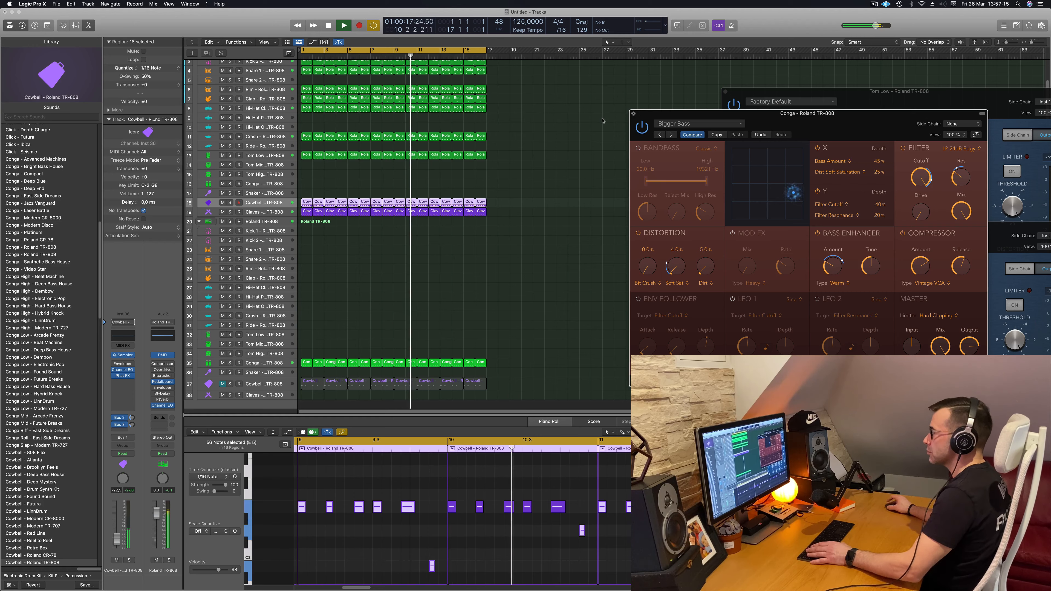
# Close the Conga's Bigger Bass plug-in window, zoom out the arrangement horizontally and deselect the cowbell regions.
pyautogui.click(634, 113)
pyautogui.scroll(-5, 479, 174)
pyautogui.scroll(3, 586, 179)
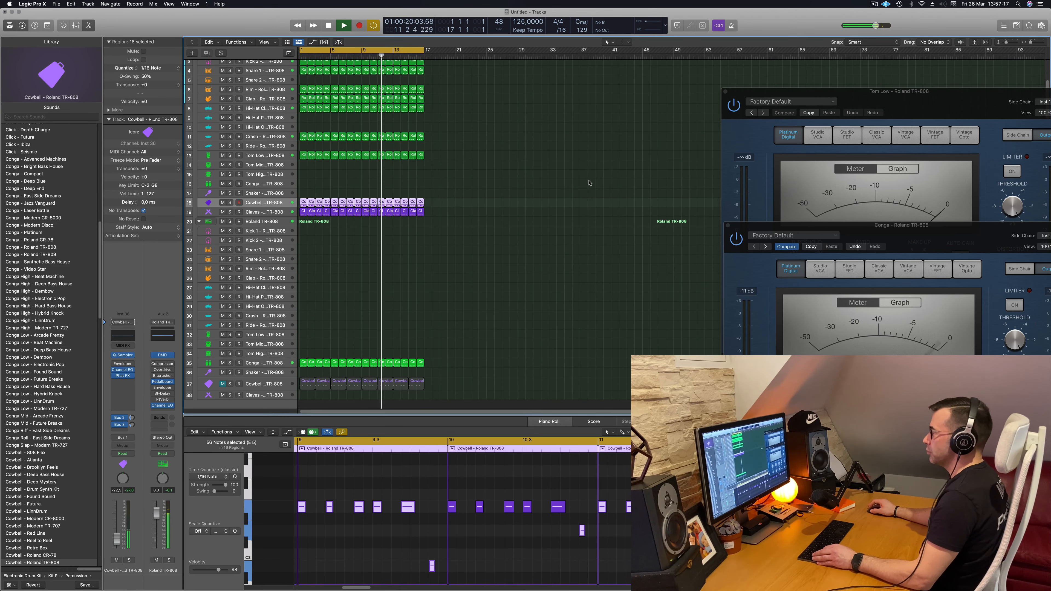
pyautogui.hscroll(-2, 593, 175)
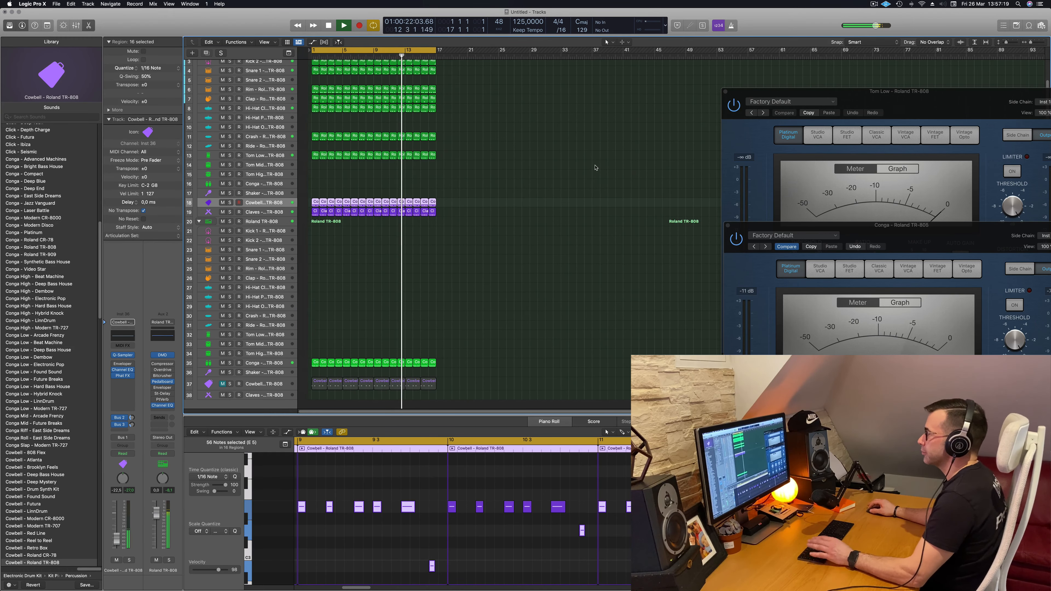
pyautogui.click(561, 170)
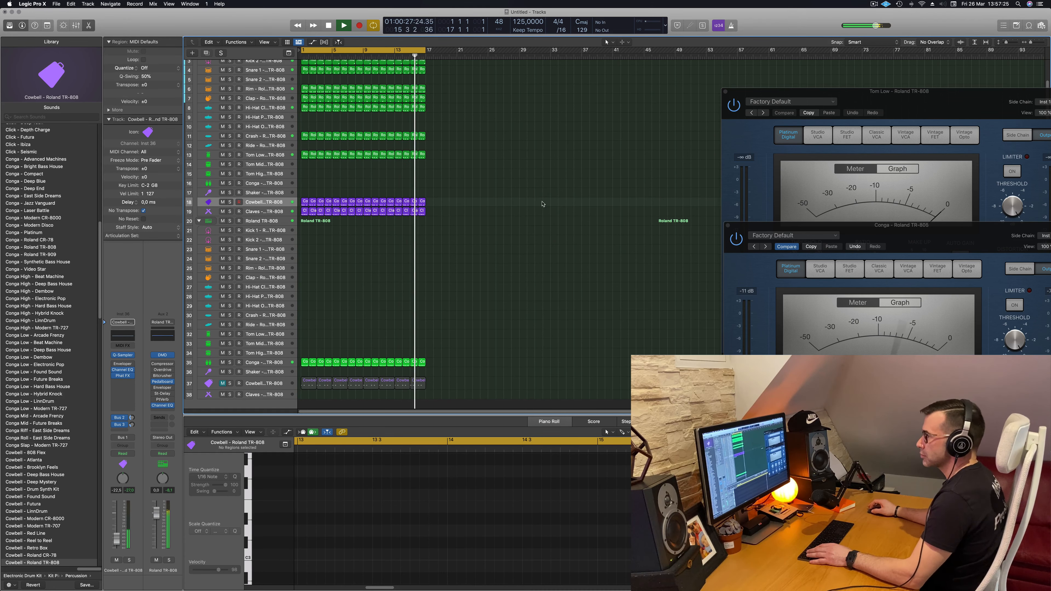
# Select the second kit's Kick 1 track, stop playback and open Musical Typing with the octave raised to C3.
pyautogui.click(265, 231)
pyautogui.press('space')
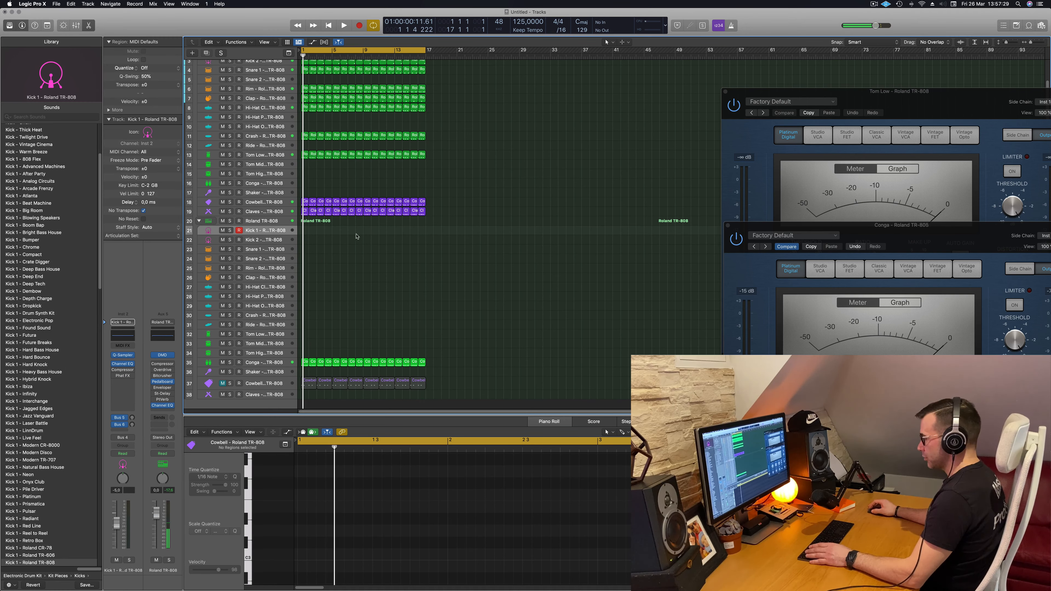
pyautogui.press('cmd+k')
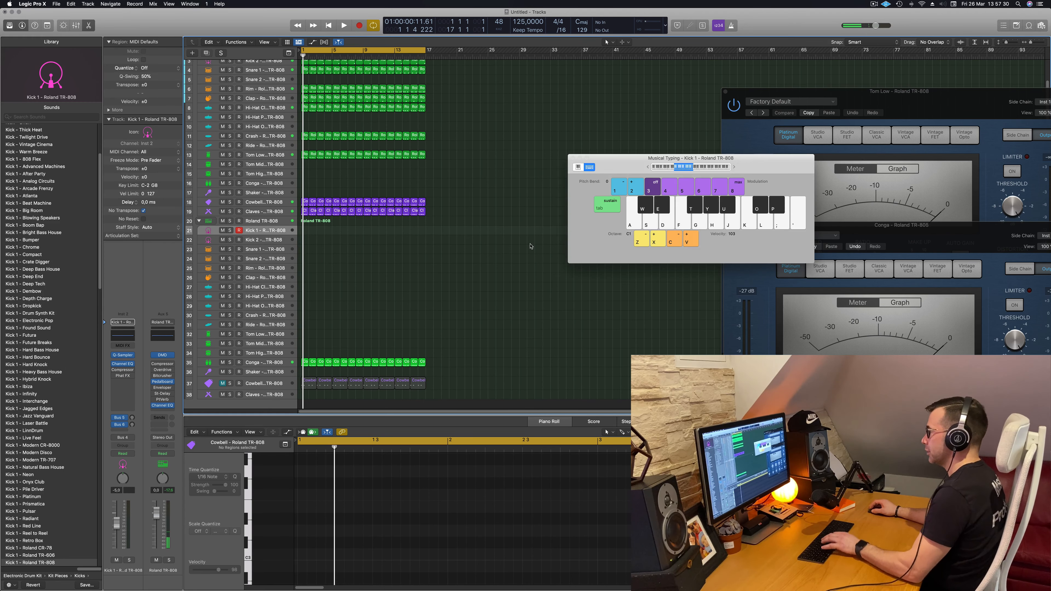
pyautogui.press('x')
pyautogui.click(733, 167)
# Audition A, B and C notes on Kick 1, lowering the Musical Typing octave to C2.
pyautogui.press('j')
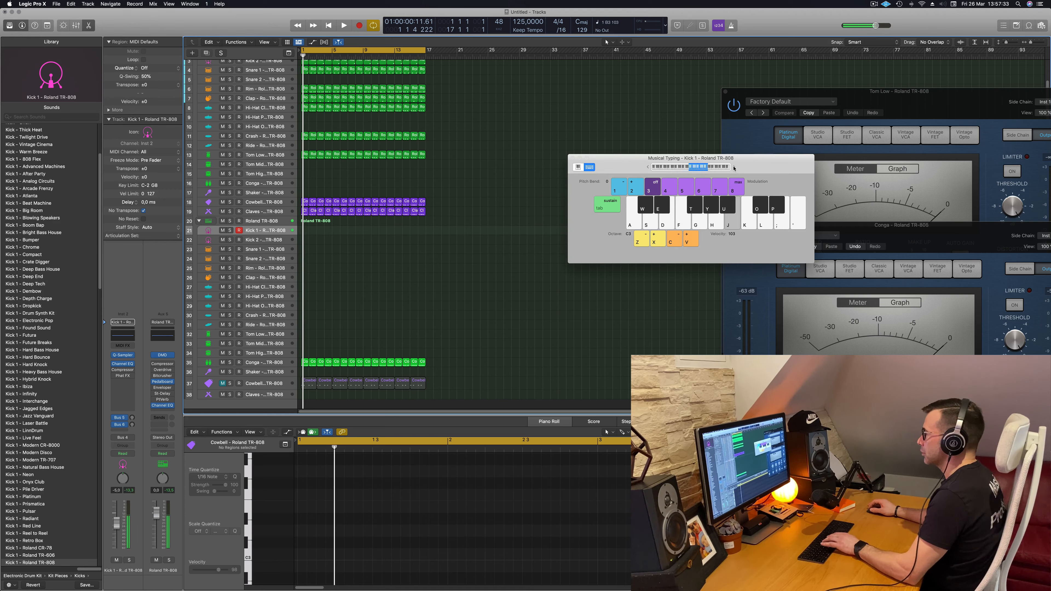
pyautogui.press('k')
pyautogui.press('h')
pyautogui.press('j')
pyautogui.press('h')
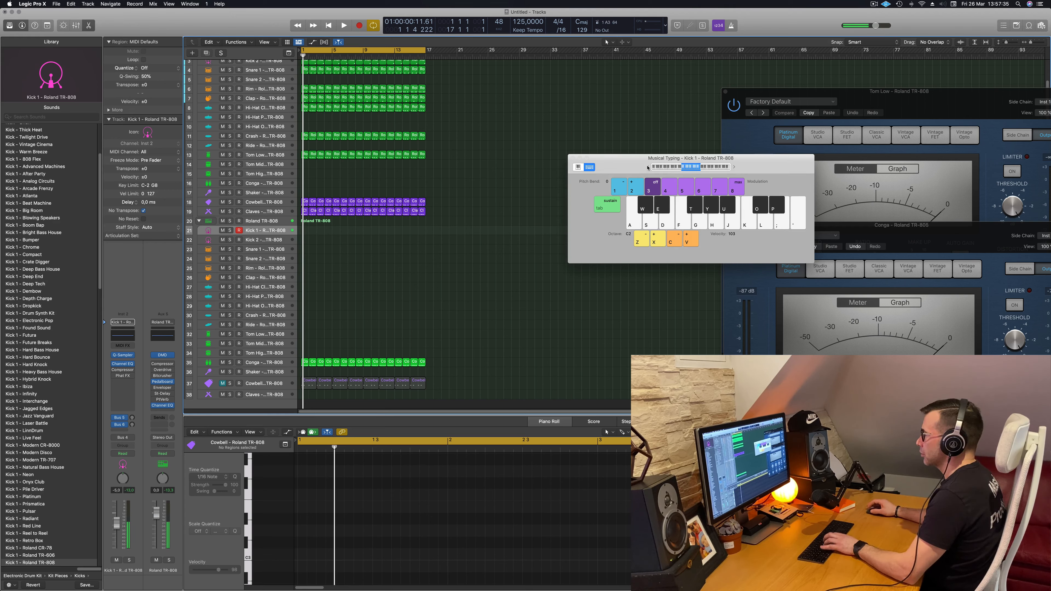
pyautogui.press('j')
pyautogui.press('k')
pyautogui.press('h')
# Move the Musical Typing window aside and audition Kick 1 by alternating between A2 and B2.
pyautogui.moveTo(618, 162); pyautogui.dragTo(583, 158)
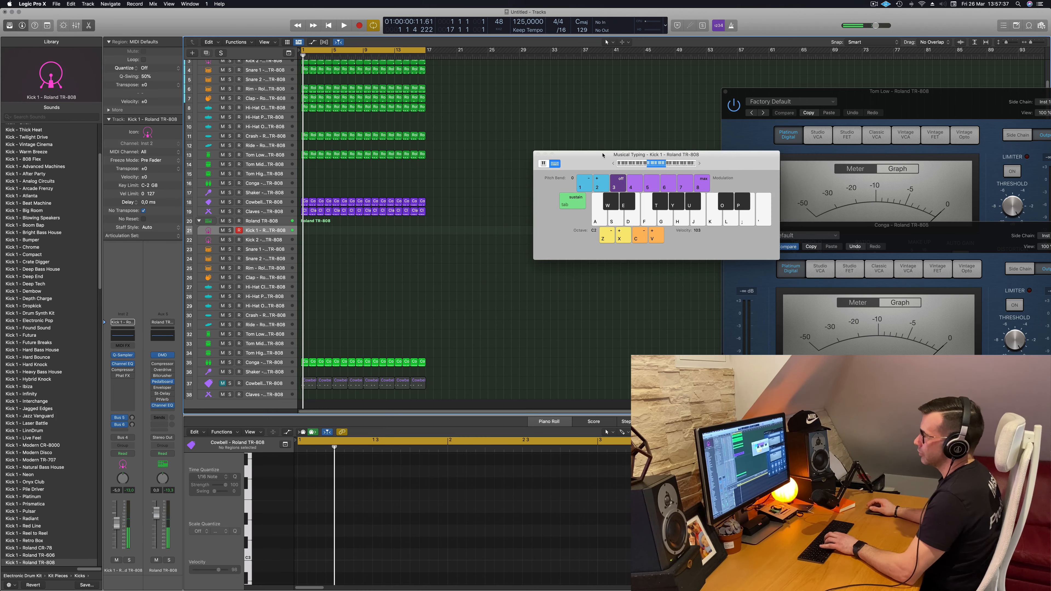
pyautogui.press('h')
pyautogui.press('h')
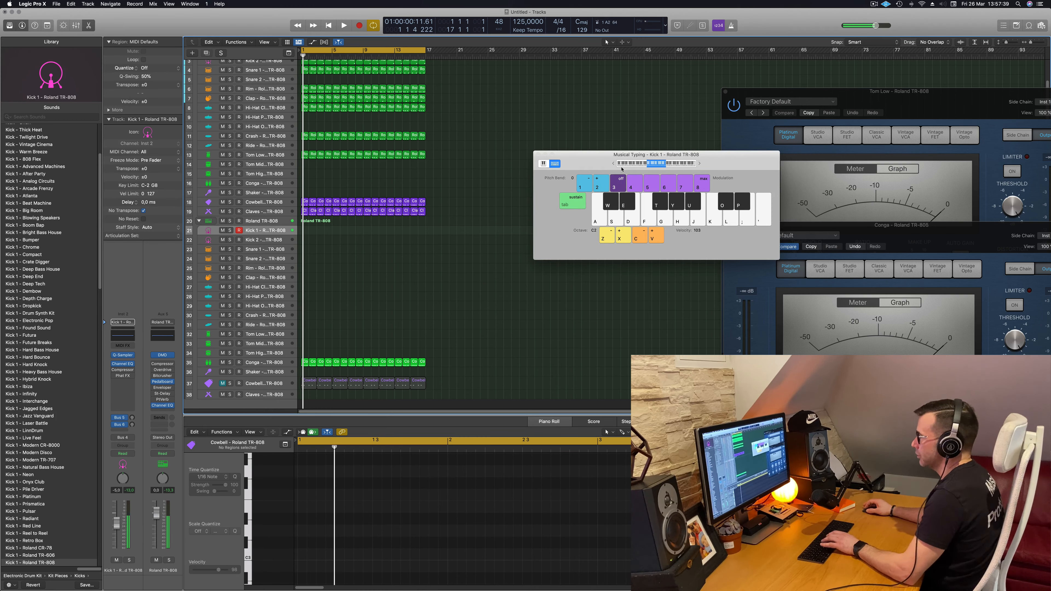
pyautogui.press('j')
pyautogui.press('h')
pyautogui.press('j')
pyautogui.press('h')
pyautogui.press('j')
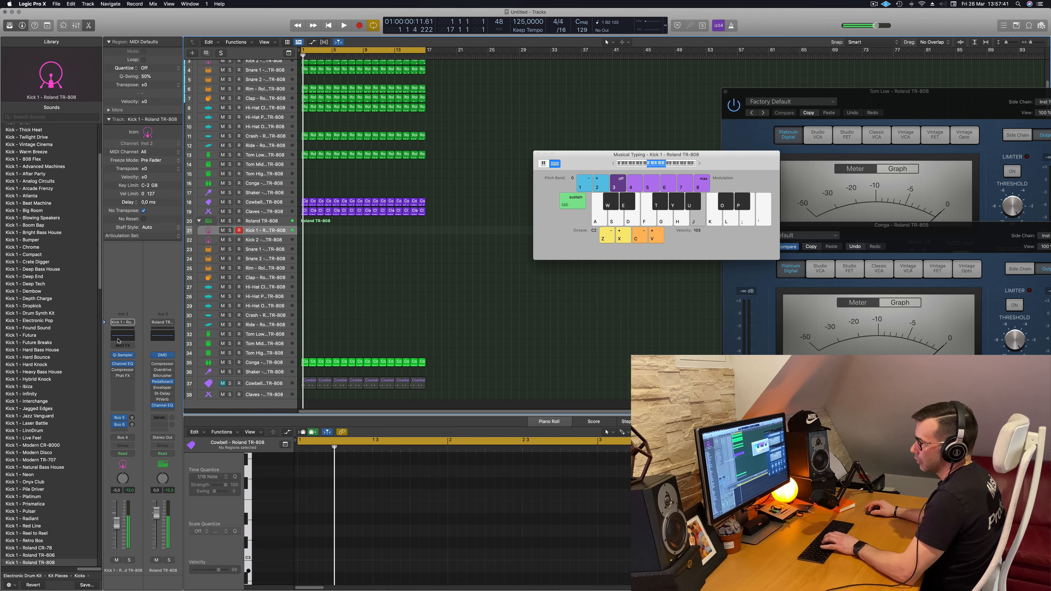
# Open Kick 1's Quick Sampler, audition the sample and reposition the plug-in window.
pyautogui.click(122, 357)
pyautogui.press('h')
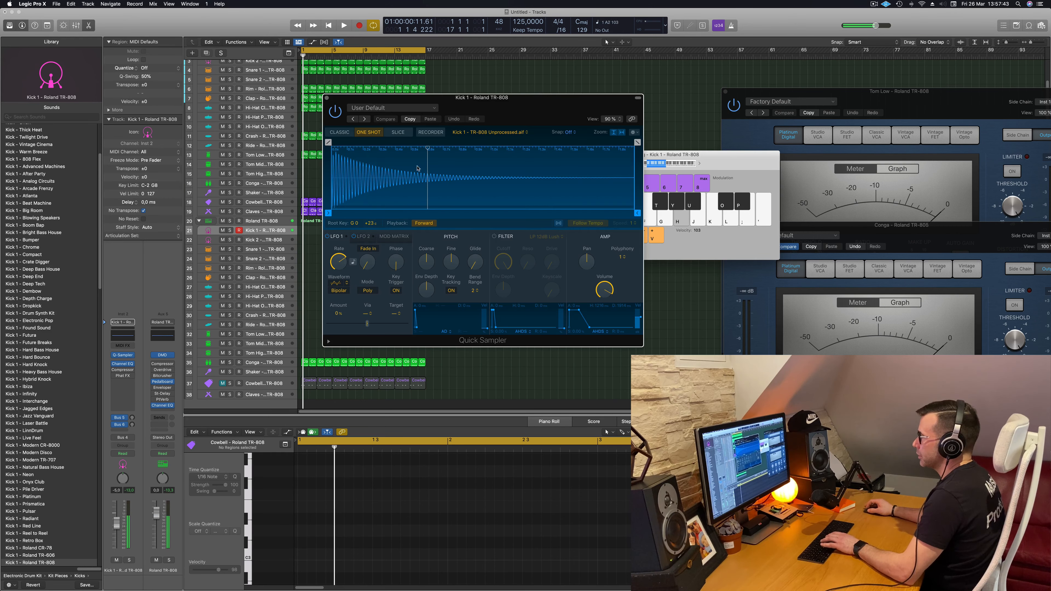
pyautogui.press('j')
pyautogui.moveTo(566, 101); pyautogui.dragTo(628, 98)
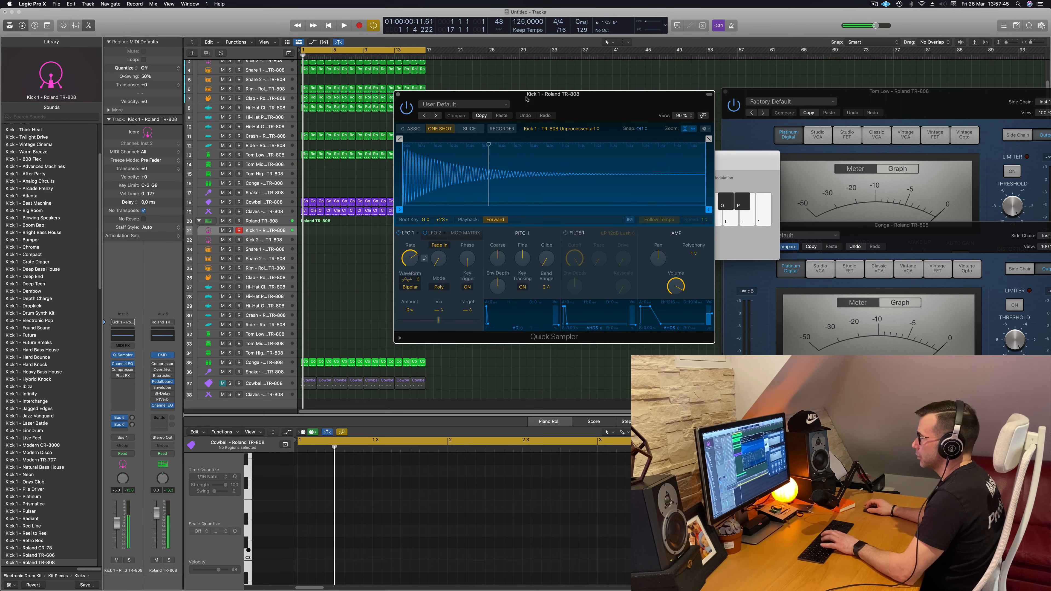
# Try the Quick Sampler's Classic and Slice modes and return it to One Shot.
pyautogui.click(411, 130)
pyautogui.click(469, 129)
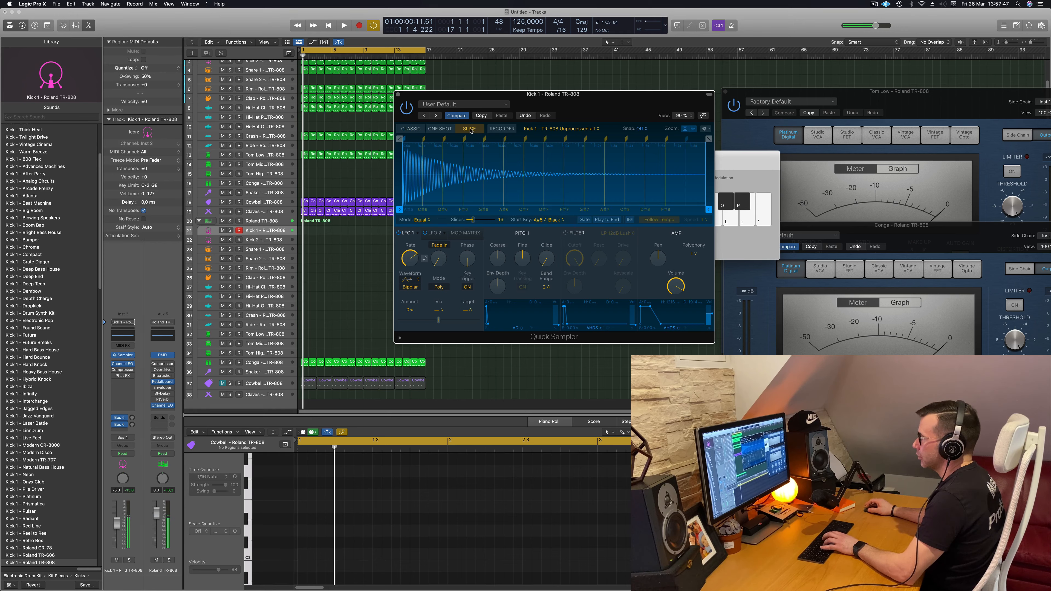
pyautogui.click(440, 128)
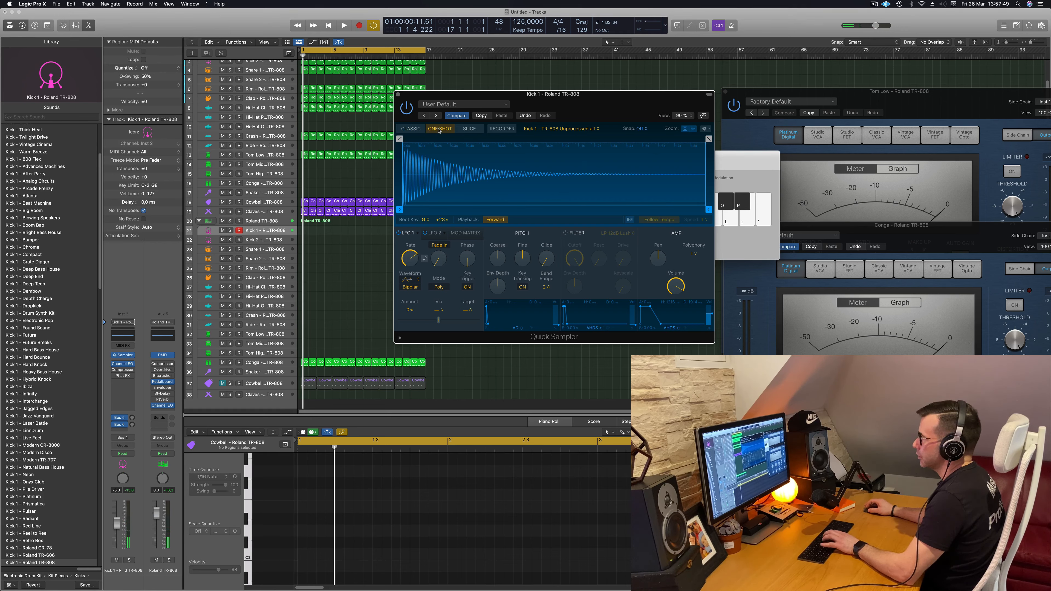
# Audition the One Shot kick sample repeatedly on A2 and B2.
pyautogui.press('h')
pyautogui.press('h')
pyautogui.press('h')
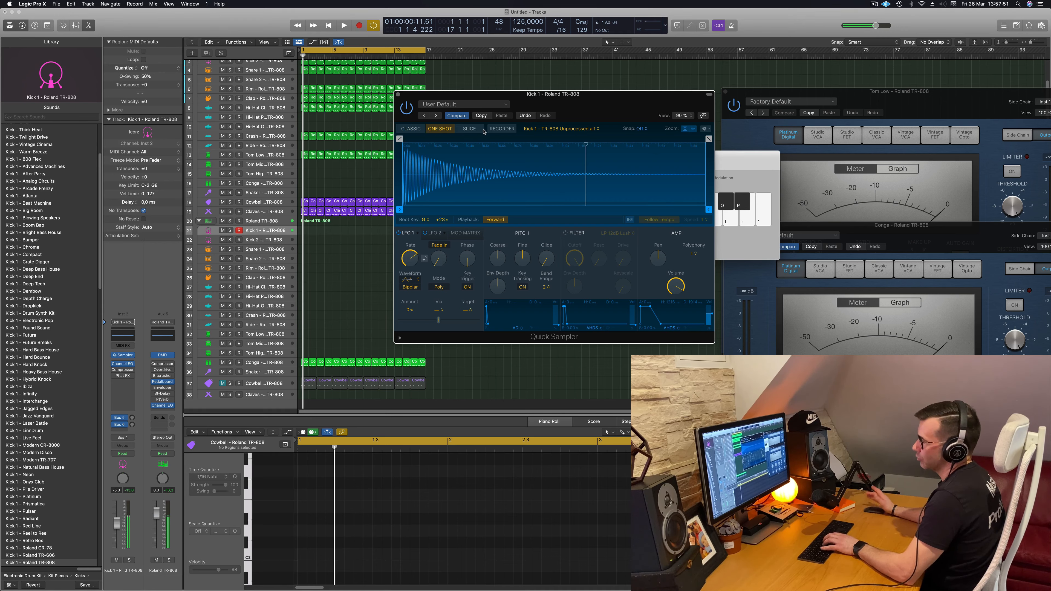
pyautogui.press('h')
pyautogui.press('h')
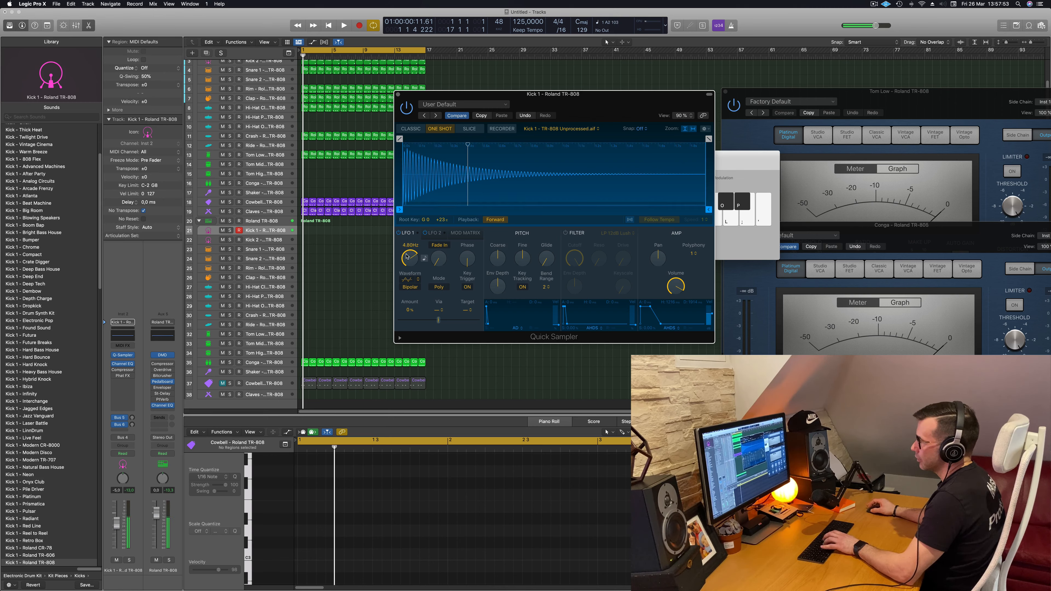
pyautogui.press('j')
pyautogui.press('j')
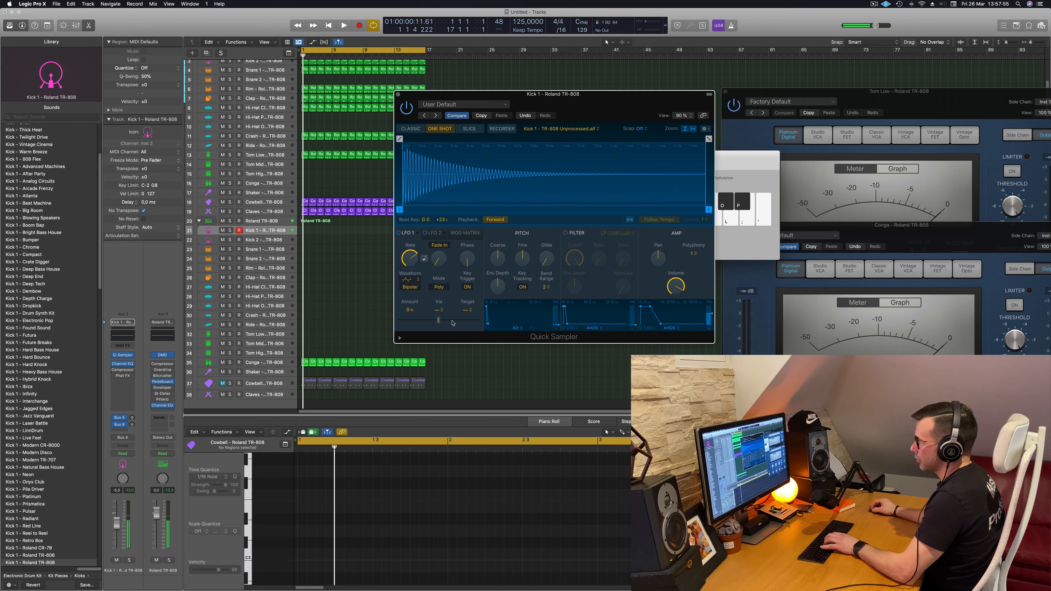
# Set the Quick Sampler's LFO 1 modulation amount to +47.3% and its Via source to Pitch Envelope.
pyautogui.moveTo(465, 323); pyautogui.dragTo(458, 323)
pyautogui.press('j')
pyautogui.click(440, 310)
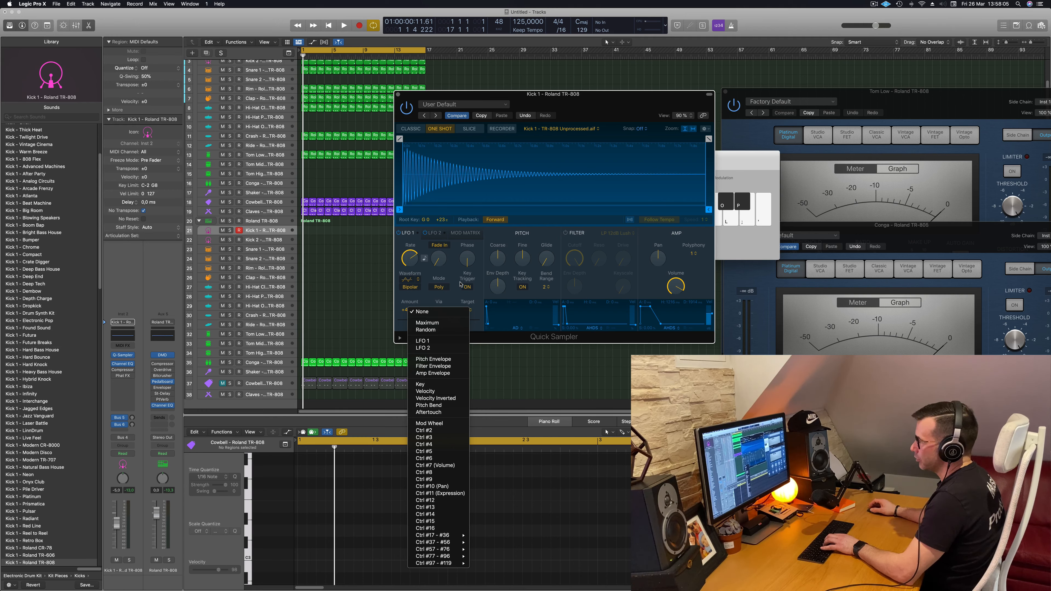
pyautogui.click(450, 360)
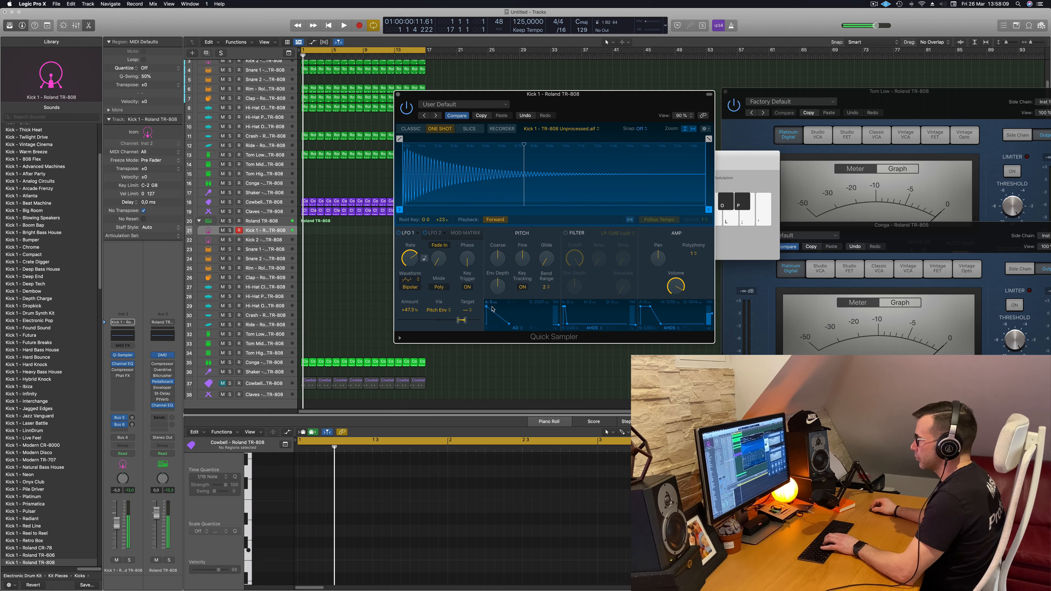
# Lengthen the attack of the Quick Sampler's pitch envelope slightly and audition the kick.
pyautogui.moveTo(490, 309); pyautogui.dragTo(496, 309)
pyautogui.press('d')
pyautogui.press('f')
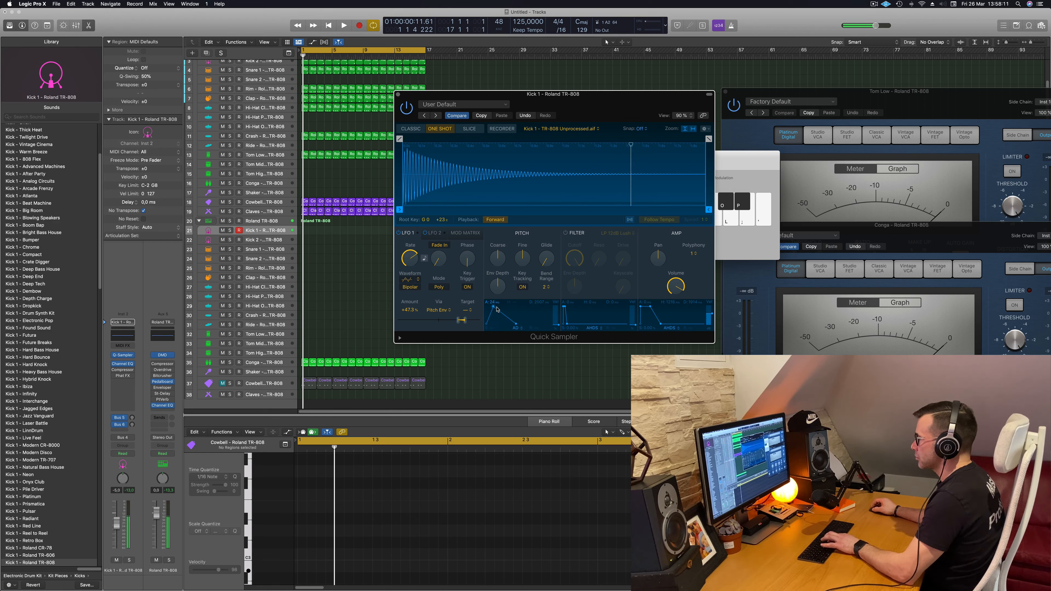
# Set the Quick Sampler's LFO 1 target to Sample Start, raise its positive modulation amount and audition the kick.
pyautogui.press('j')
pyautogui.press('k')
pyautogui.press('h')
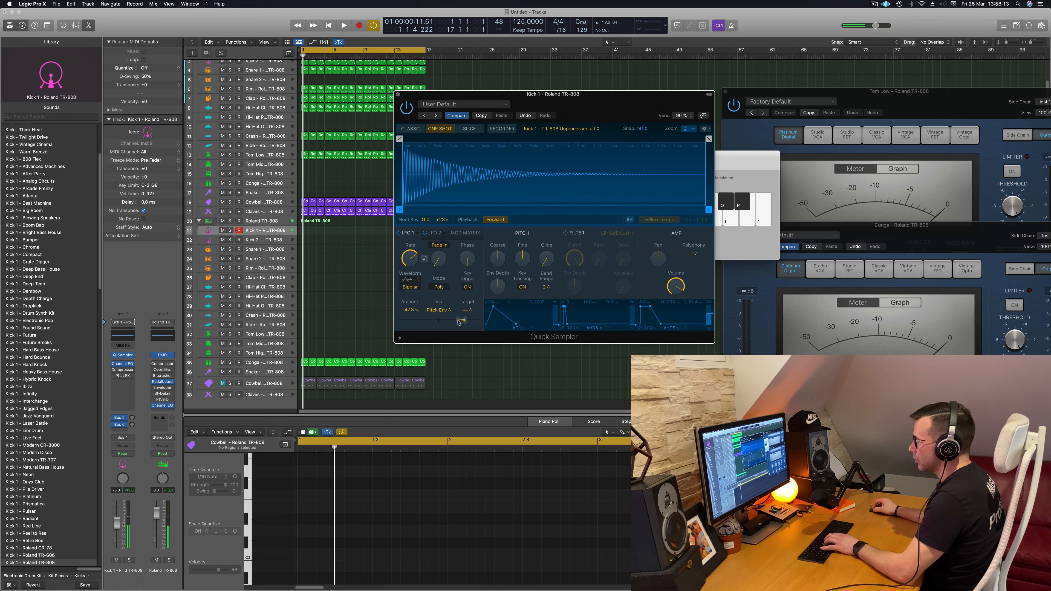
pyautogui.click(467, 310)
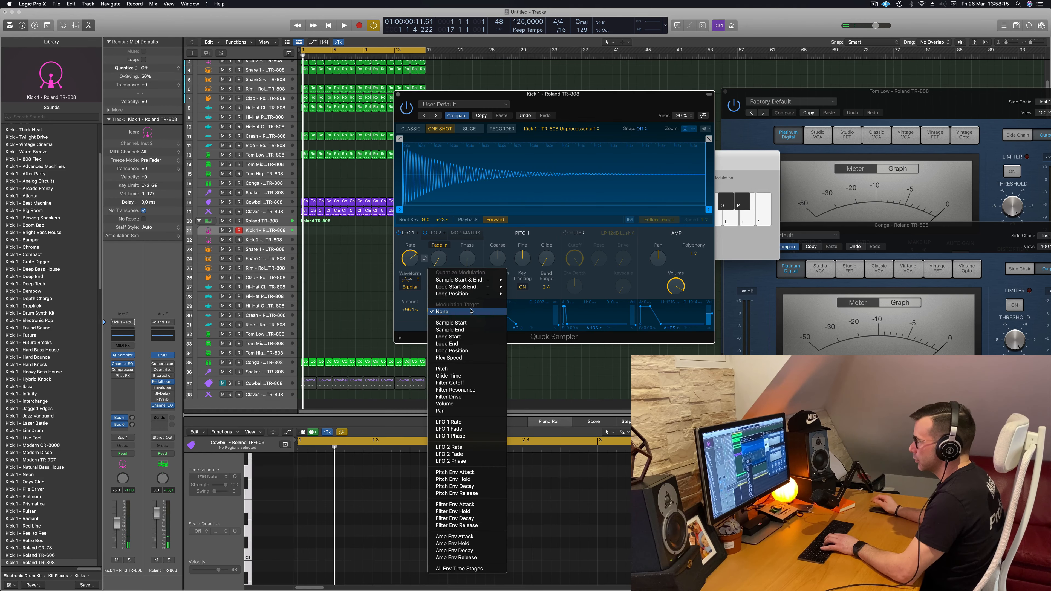
pyautogui.click(467, 323)
pyautogui.press('h')
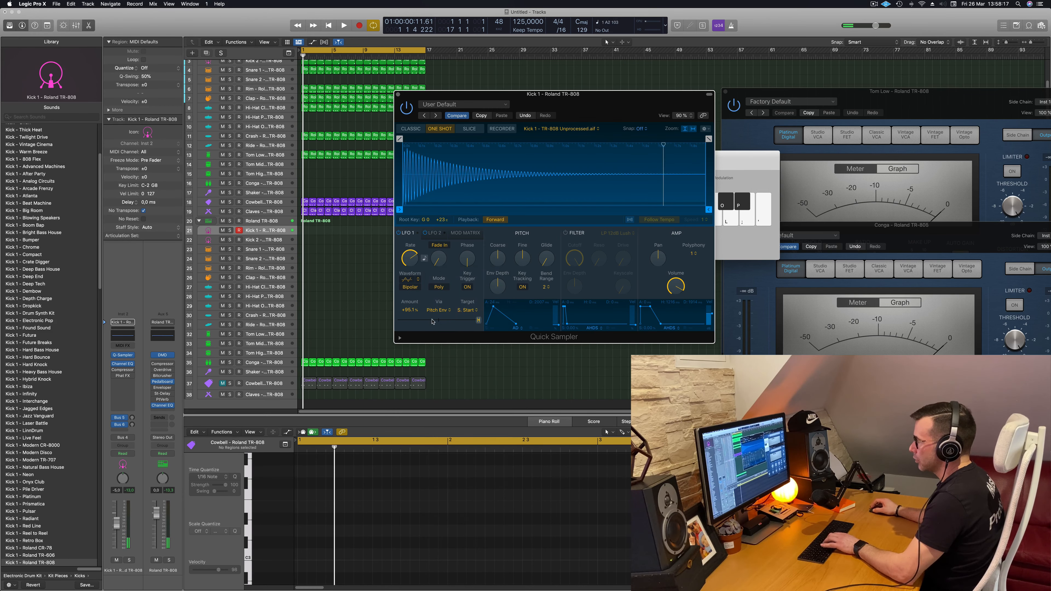
pyautogui.press('h')
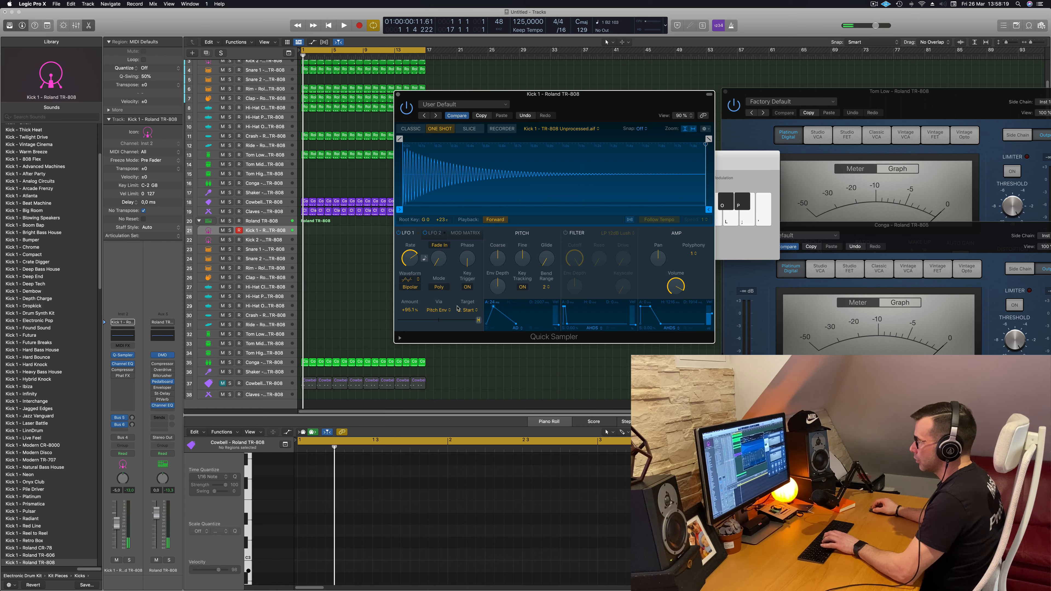
# Set the LFO 1 amount to about -35.5% and lengthen the pitch envelope's attack while auditioning the kick.
pyautogui.press('h')
pyautogui.press('h')
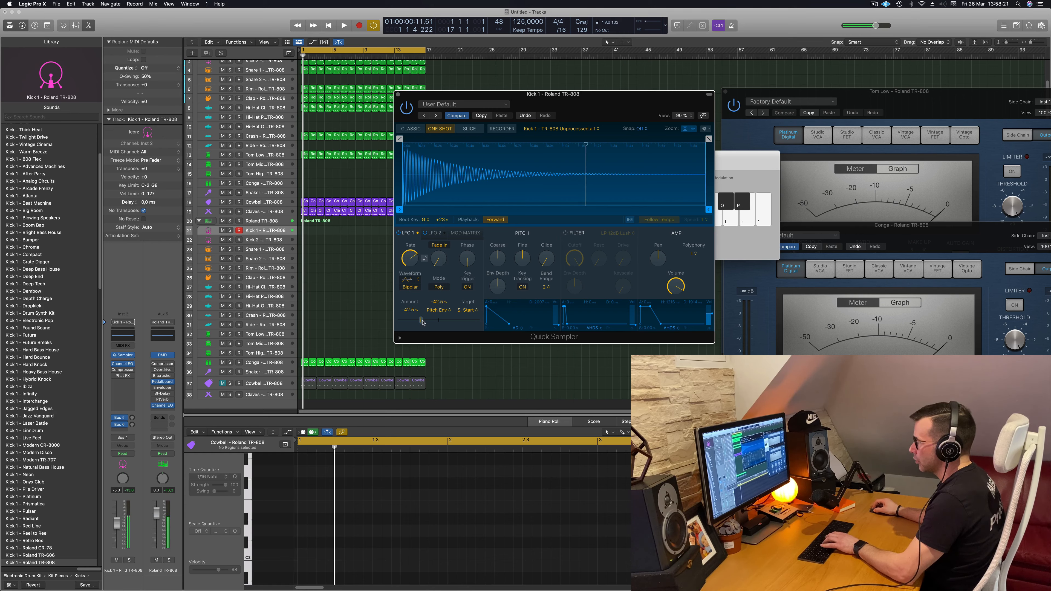
pyautogui.press('k')
pyautogui.press('h')
pyautogui.press('j')
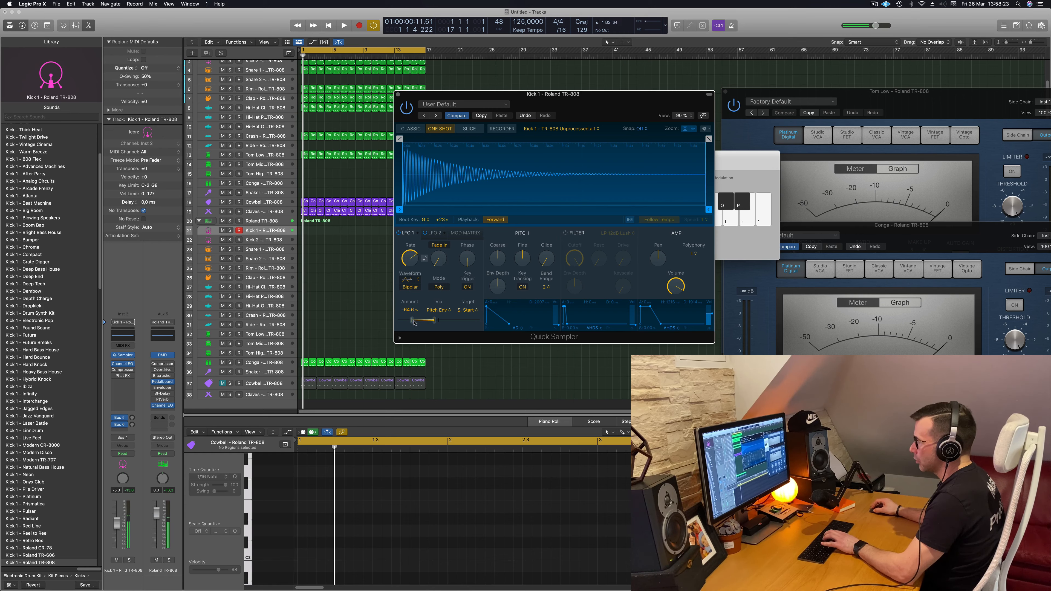
pyautogui.moveTo(405, 321); pyautogui.dragTo(429, 321)
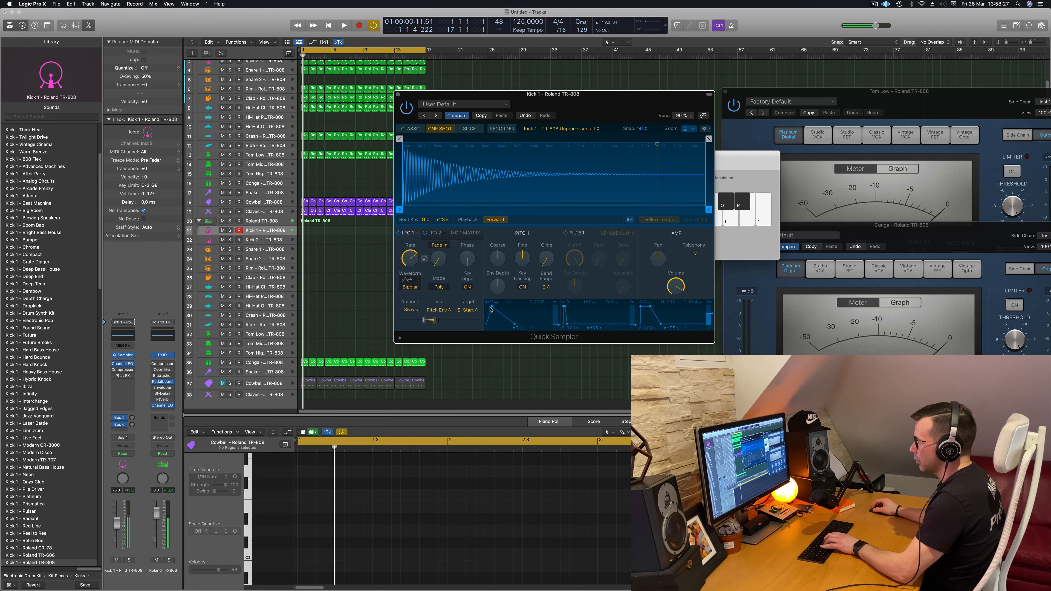
pyautogui.moveTo(491, 309); pyautogui.dragTo(500, 310)
pyautogui.press('k')
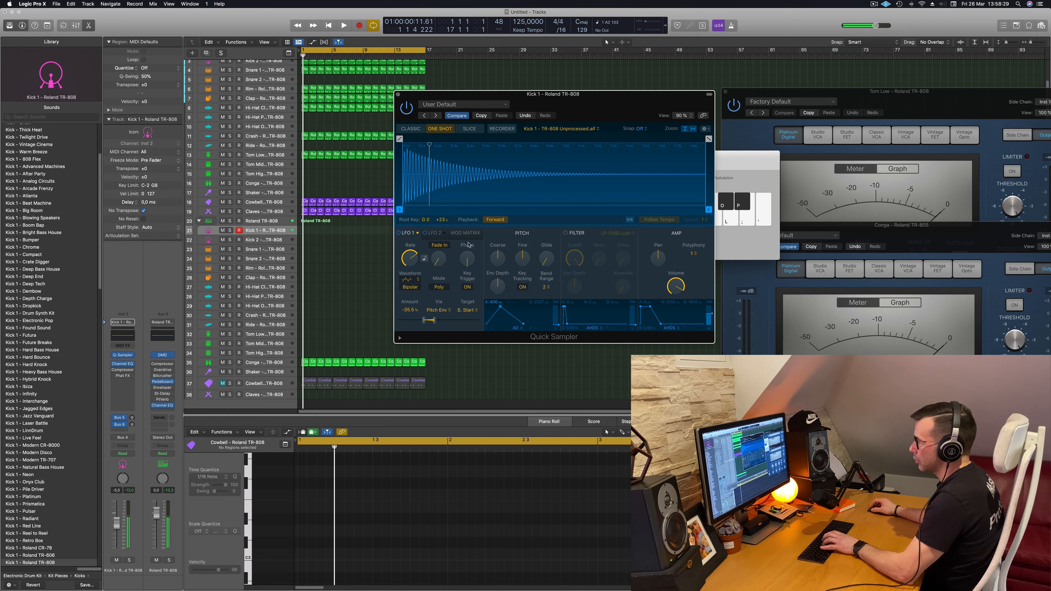
# Set the modulation matrix's first Velocity amount to +72.5% and its Mod Wheel amount to +15.3%.
pyautogui.click(433, 233)
pyautogui.click(458, 235)
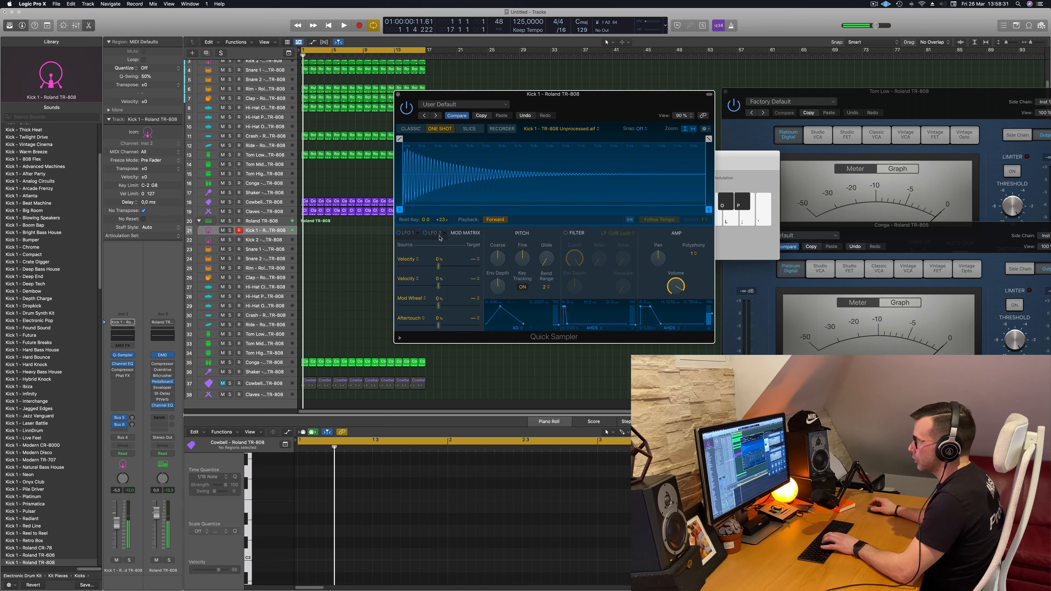
pyautogui.moveTo(438, 266); pyautogui.dragTo(468, 268)
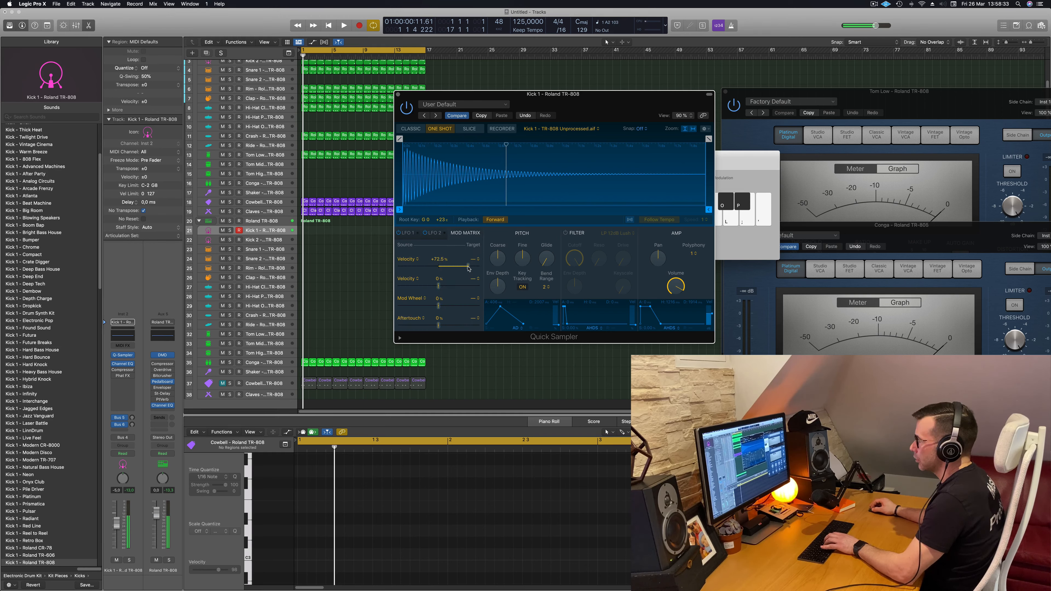
pyautogui.press('h')
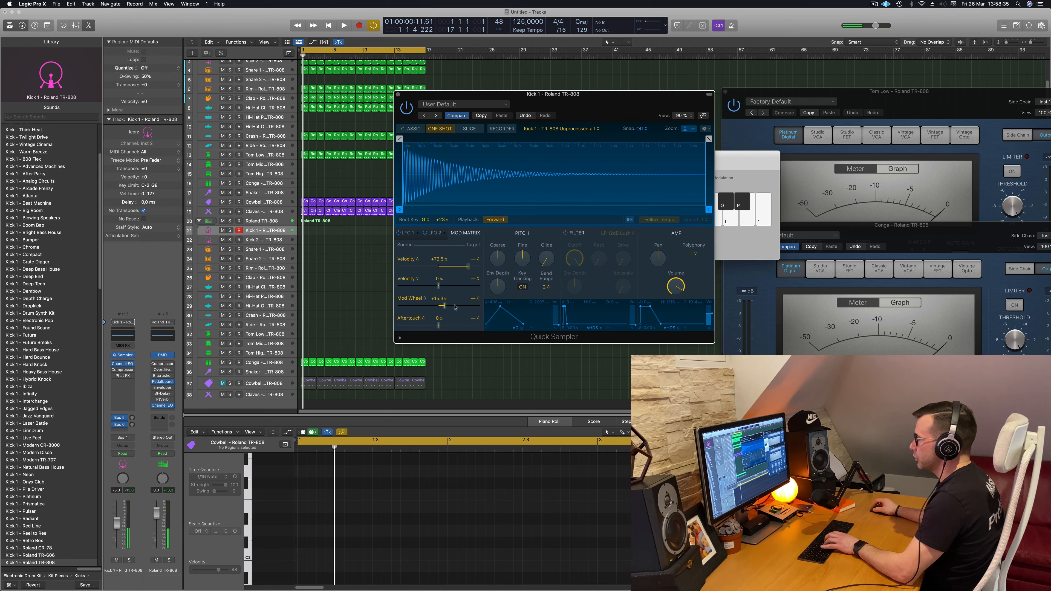
pyautogui.press('j')
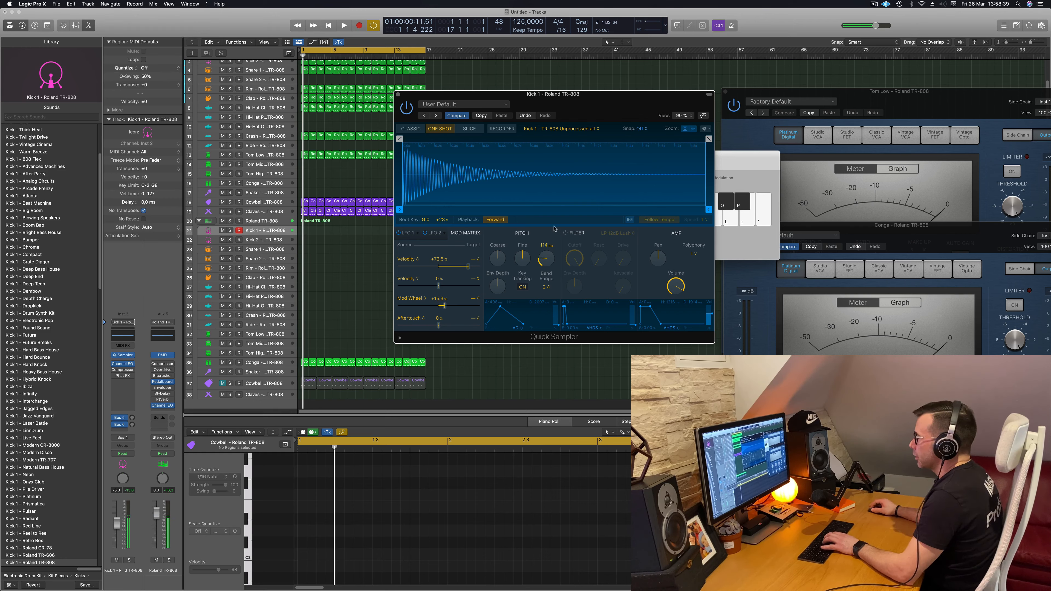
# Try a Glide time of 200 ms and longer ones while auditioning alternating kick notes.
pyautogui.press('k')
pyautogui.press('j')
pyautogui.press('h')
pyautogui.press('j')
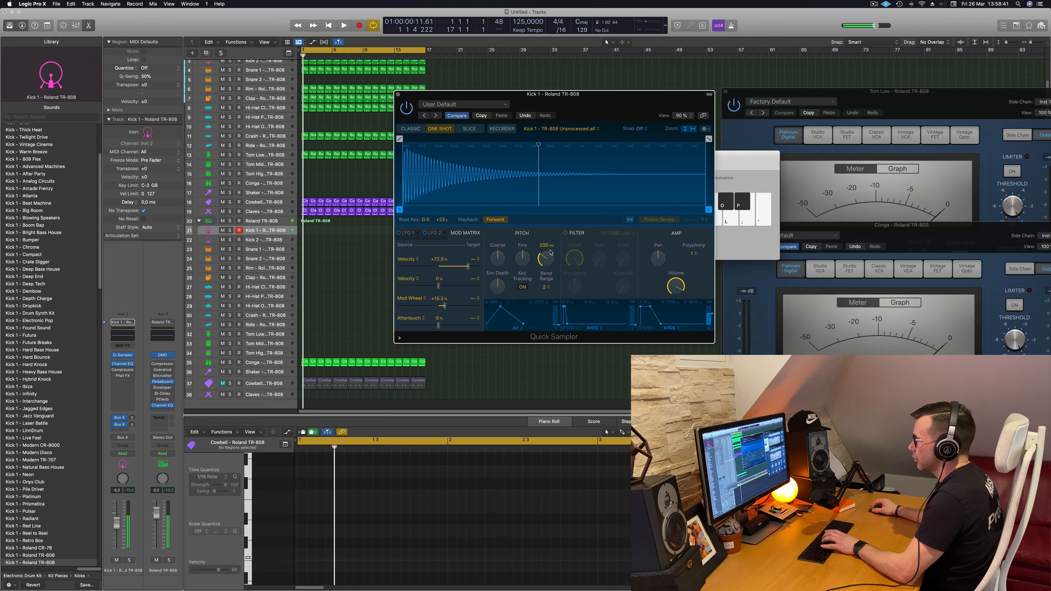
pyautogui.moveTo(551, 257); pyautogui.dragTo(551, 250)
pyautogui.press('h')
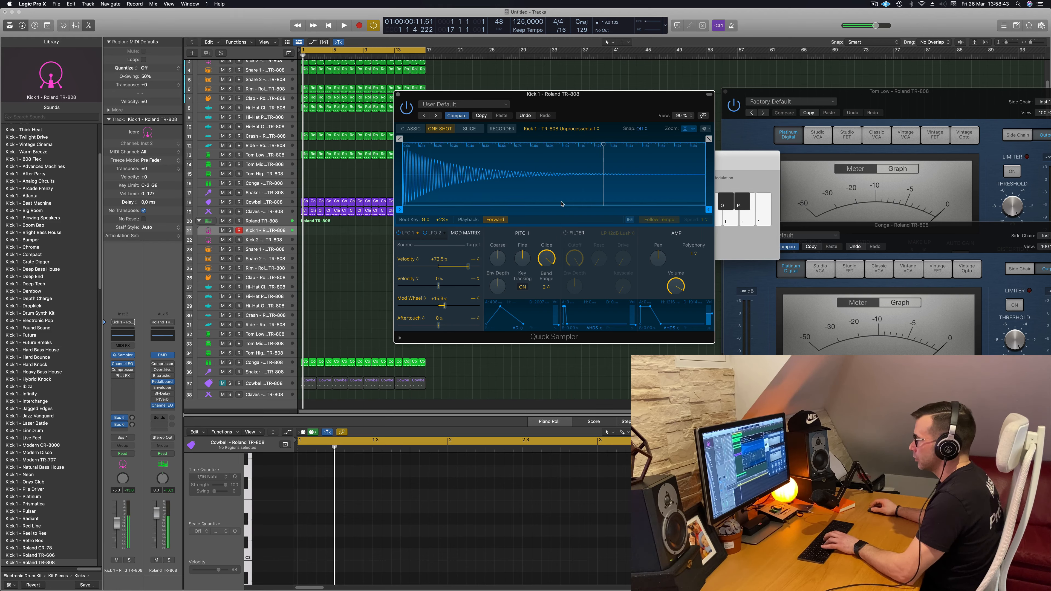
pyautogui.press('h')
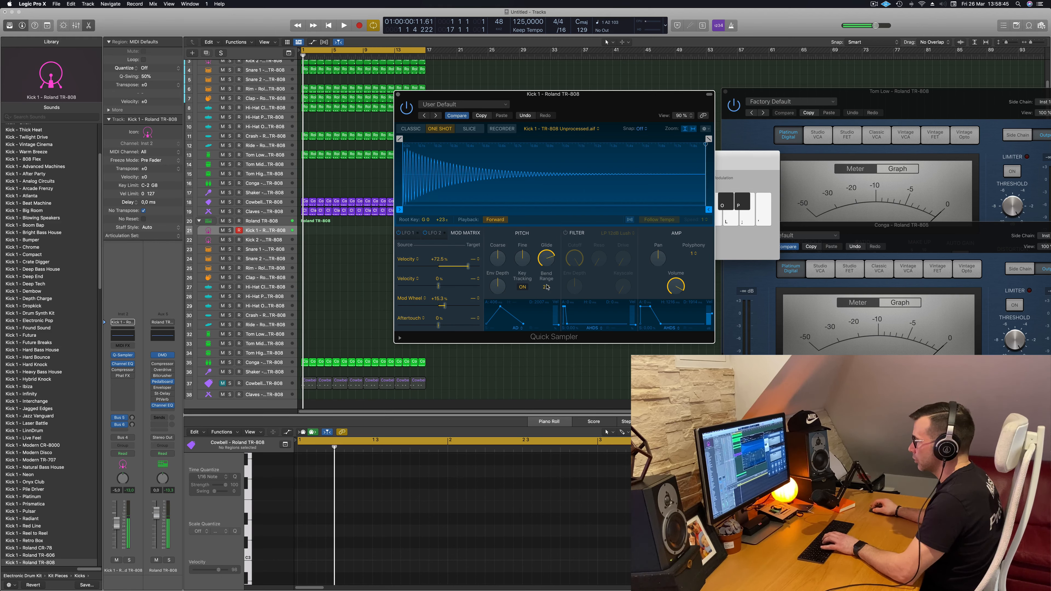
# Set the Quick Sampler's pitch Bend Range to 8 and audition the kick.
pyautogui.click(545, 286)
pyautogui.click(546, 330)
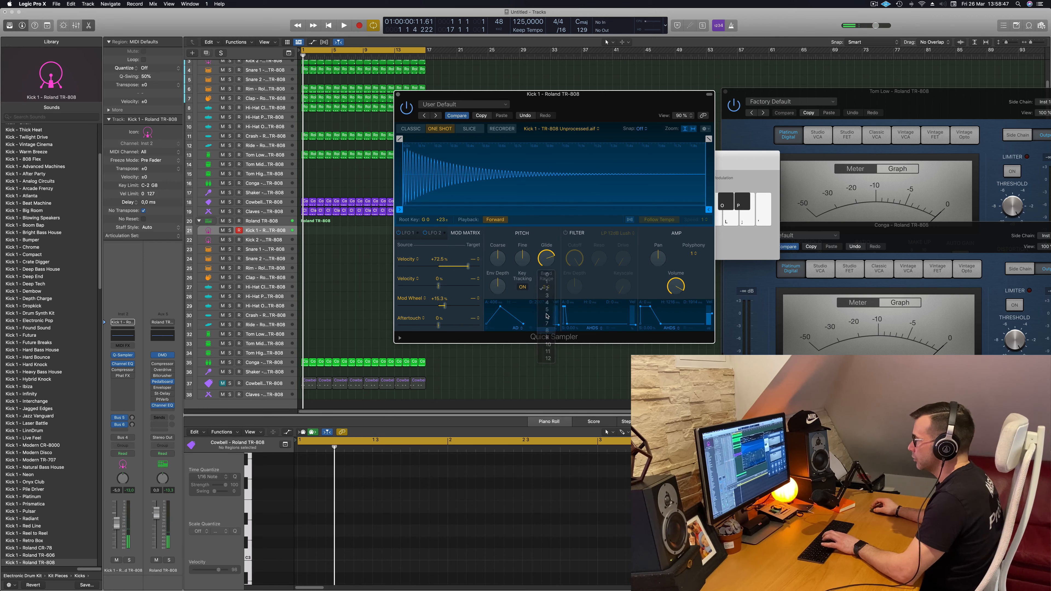
pyautogui.press('k')
pyautogui.press('k')
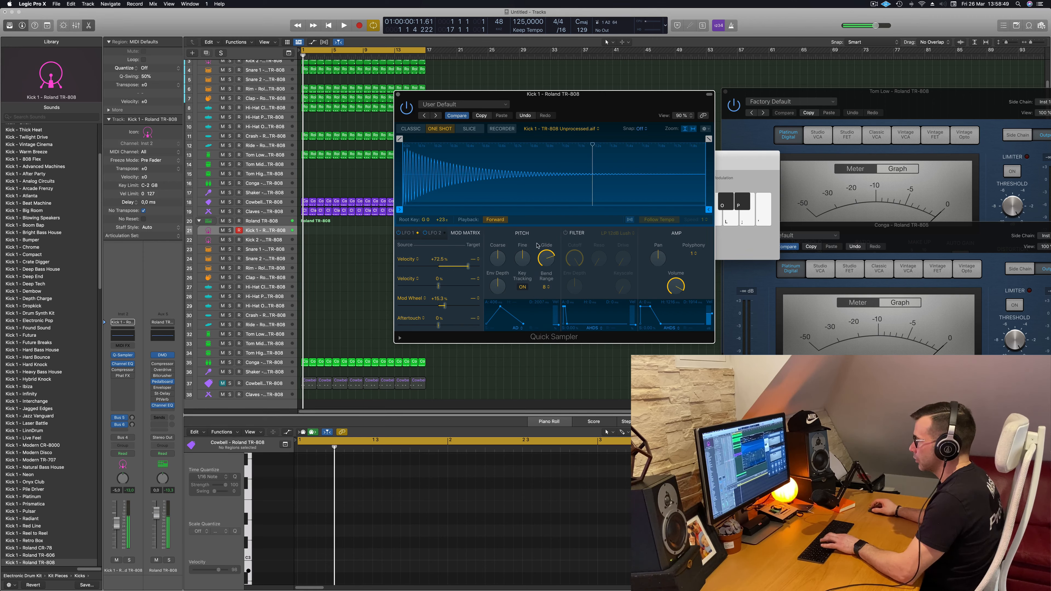
pyautogui.press('k')
# Try a higher Fine tuning on the kick sample and audition it on different notes.
pyautogui.moveTo(524, 259); pyautogui.dragTo(526, 254)
pyautogui.press('h')
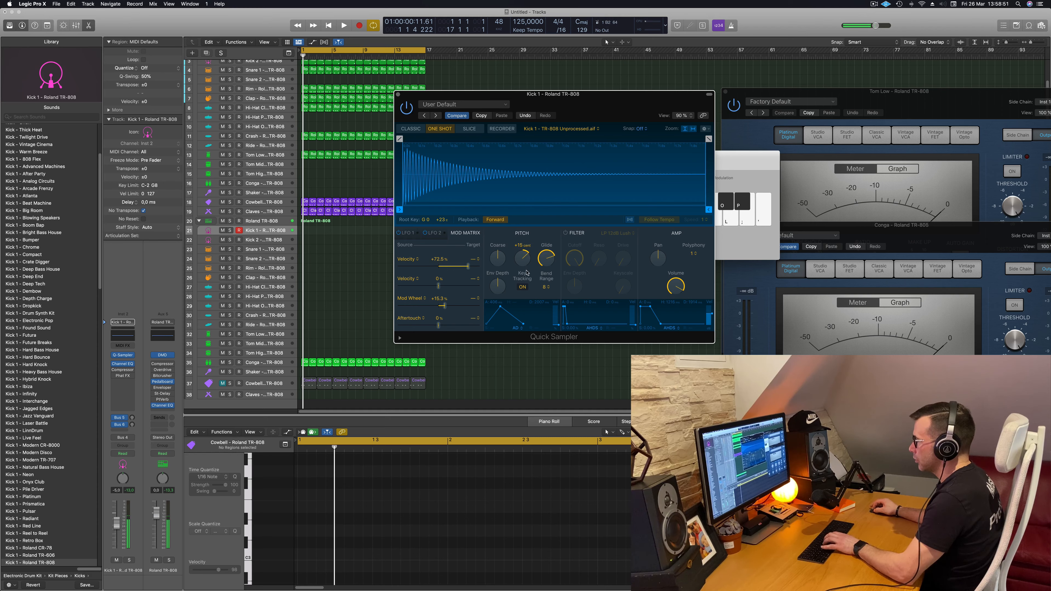
pyautogui.press('h')
pyautogui.press('h')
pyautogui.press('k')
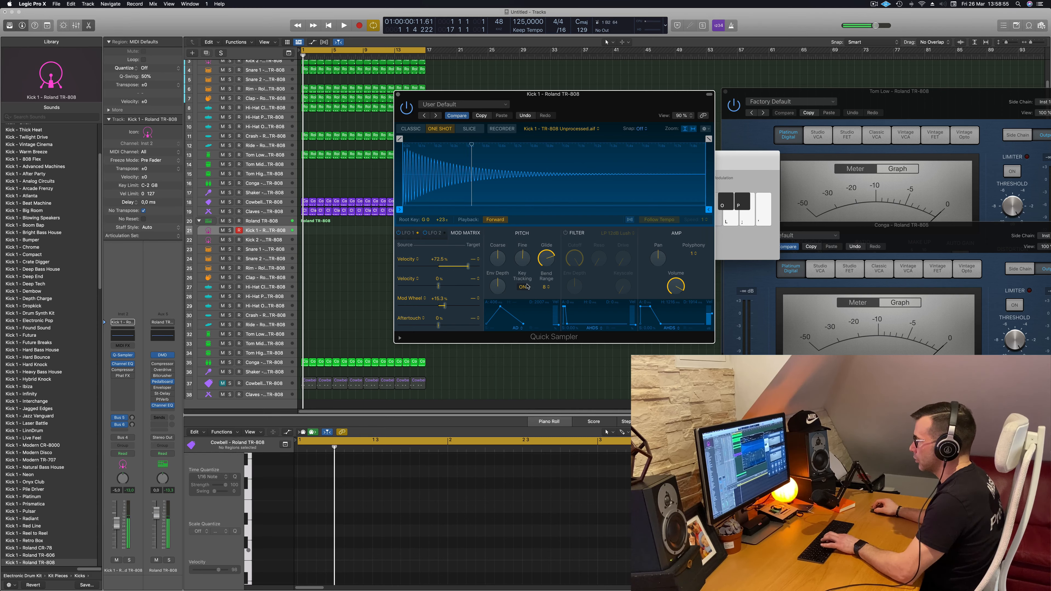
# Try Glide times of 1933 ms and 2217 ms while auditioning low and high kick notes.
pyautogui.moveTo(551, 257); pyautogui.dragTo(551, 254)
pyautogui.press('h')
pyautogui.press('h')
pyautogui.press('k')
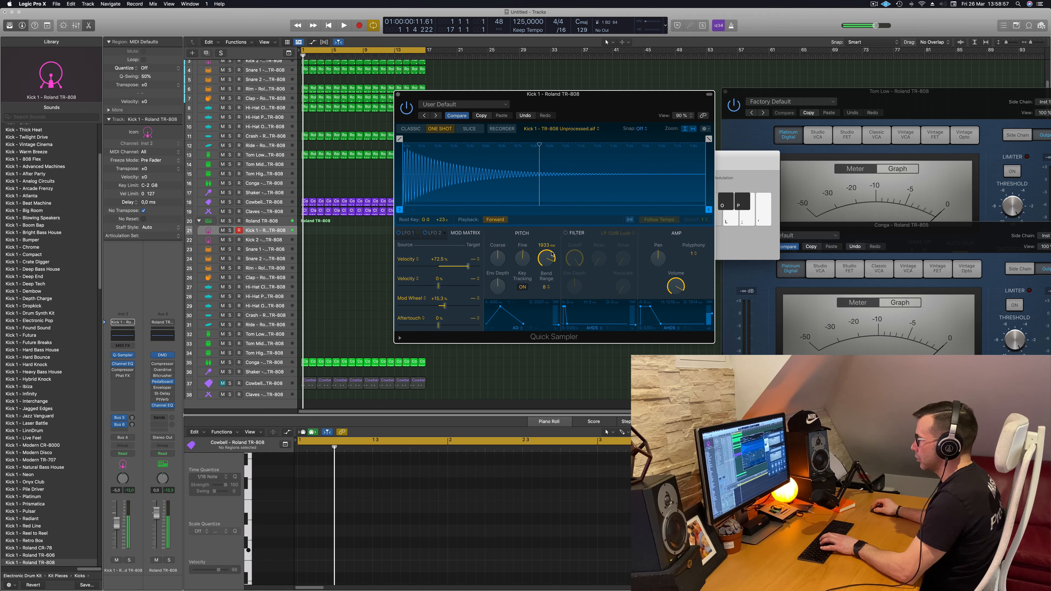
pyautogui.press('f')
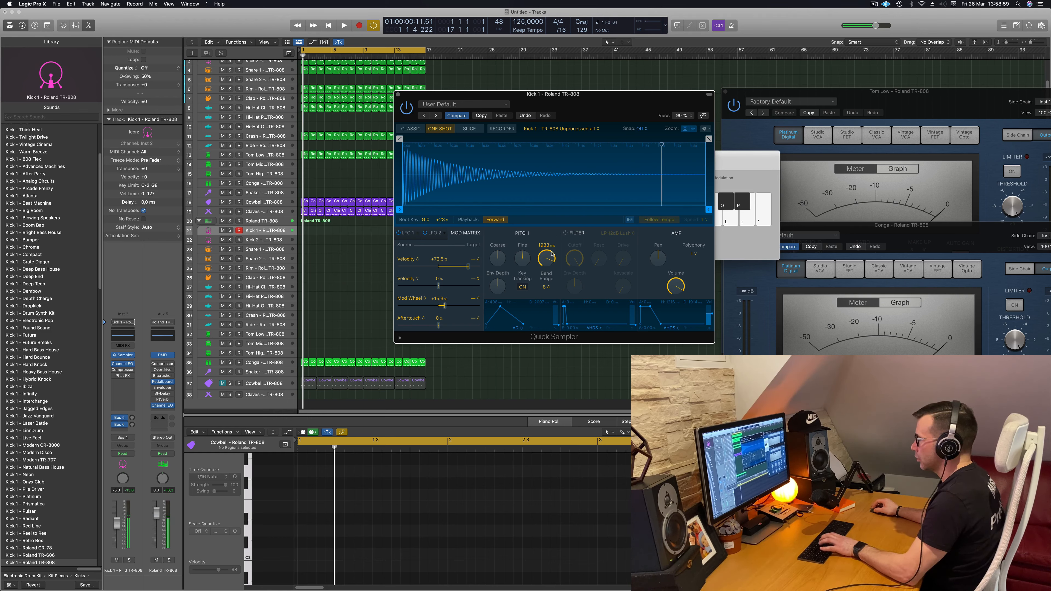
pyautogui.press('f')
pyautogui.press('k')
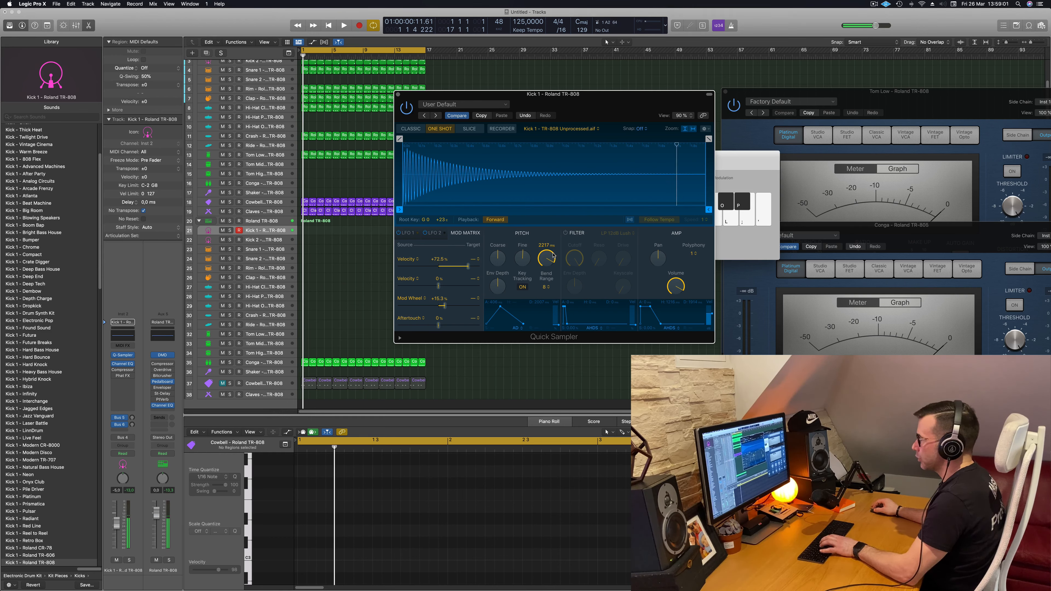
pyautogui.press('f')
# Shorten the Quick Sampler's Glide time to about 344 ms and audition the kick.
pyautogui.moveTo(551, 255); pyautogui.dragTo(551, 271)
pyautogui.press('g')
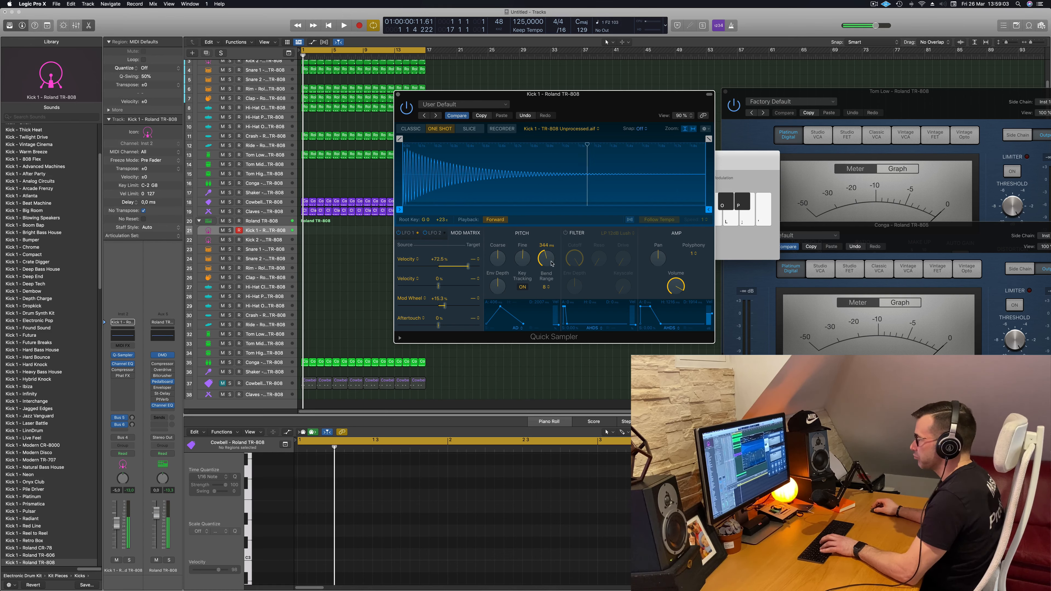
pyautogui.press('g')
pyautogui.press('h')
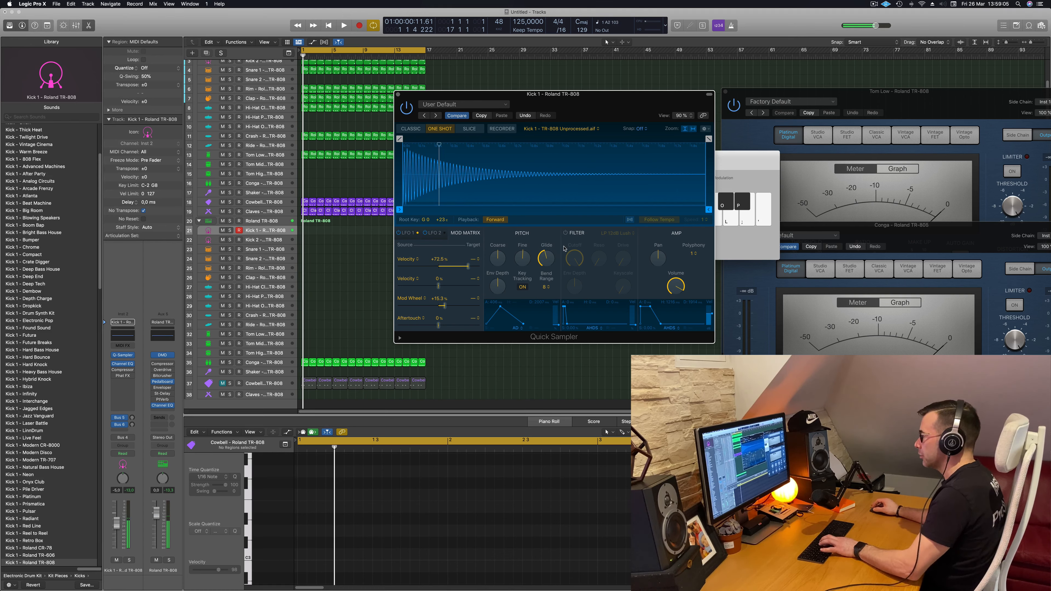
# Enable the LP 12dB Lush filter, raise its Drive and Keyscale, and set its Env Depth to about +36.7%.
pyautogui.click(567, 233)
pyautogui.press('f')
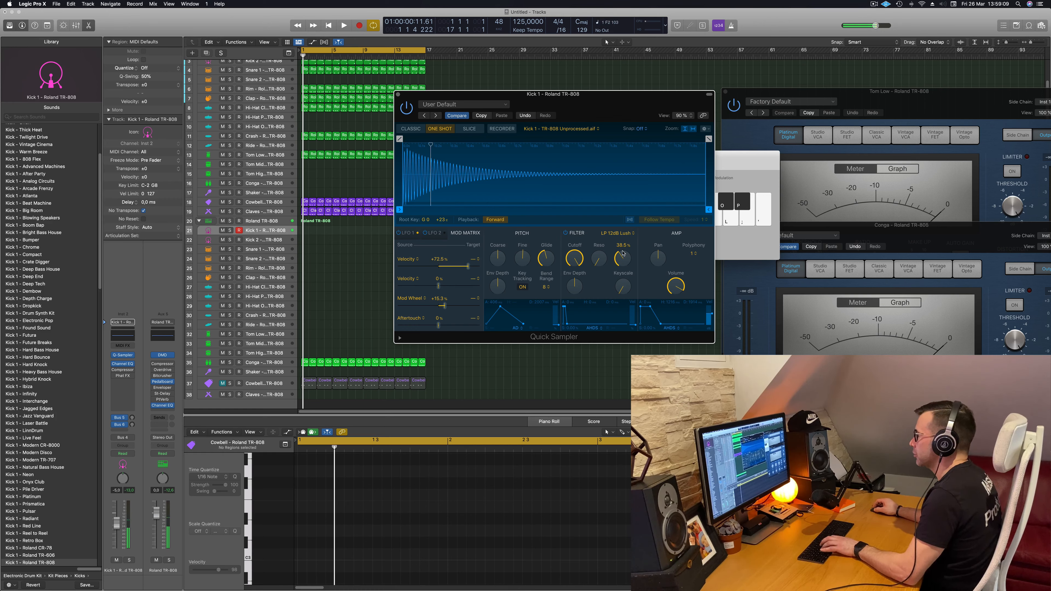
pyautogui.moveTo(623, 261); pyautogui.dragTo(626, 246)
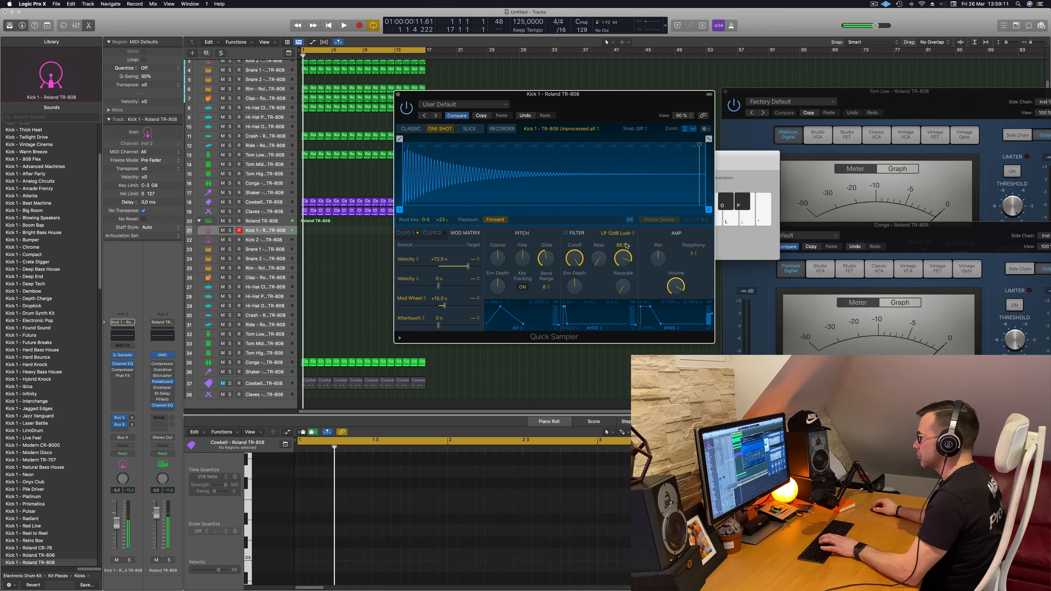
pyautogui.moveTo(622, 285); pyautogui.dragTo(581, 271)
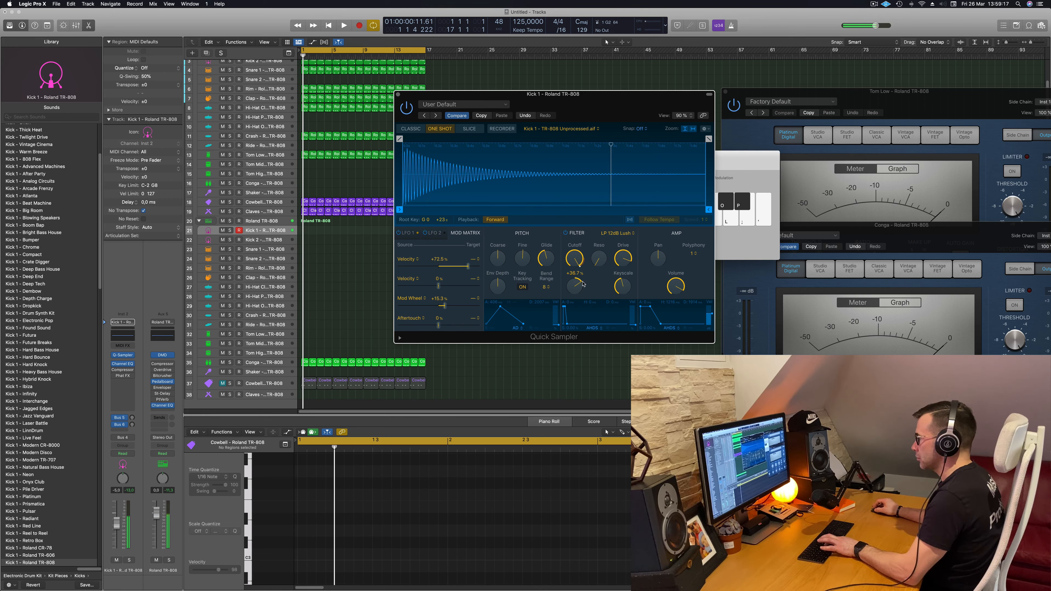
# Try different filter Cutoff and Resonance amounts while auditioning the kick, returning Resonance to 0.0%.
pyautogui.moveTo(575, 265)
pyautogui.mouseDown()
pyautogui.moveTo(580, 257)
pyautogui.moveTo(579, 275)
pyautogui.moveTo(578, 245)
pyautogui.mouseUp()
pyautogui.press('f')
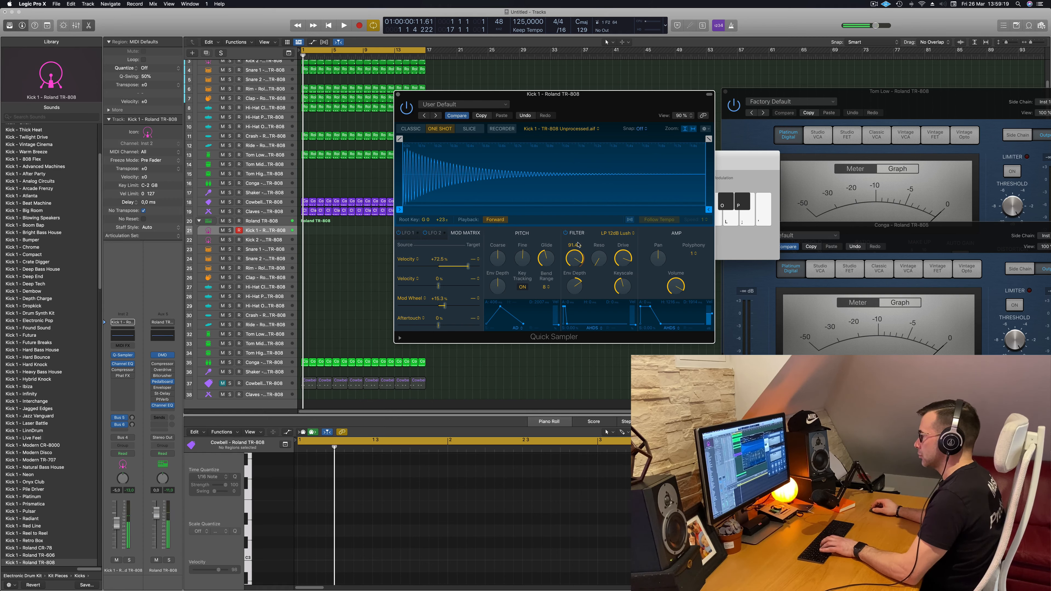
pyautogui.press('h')
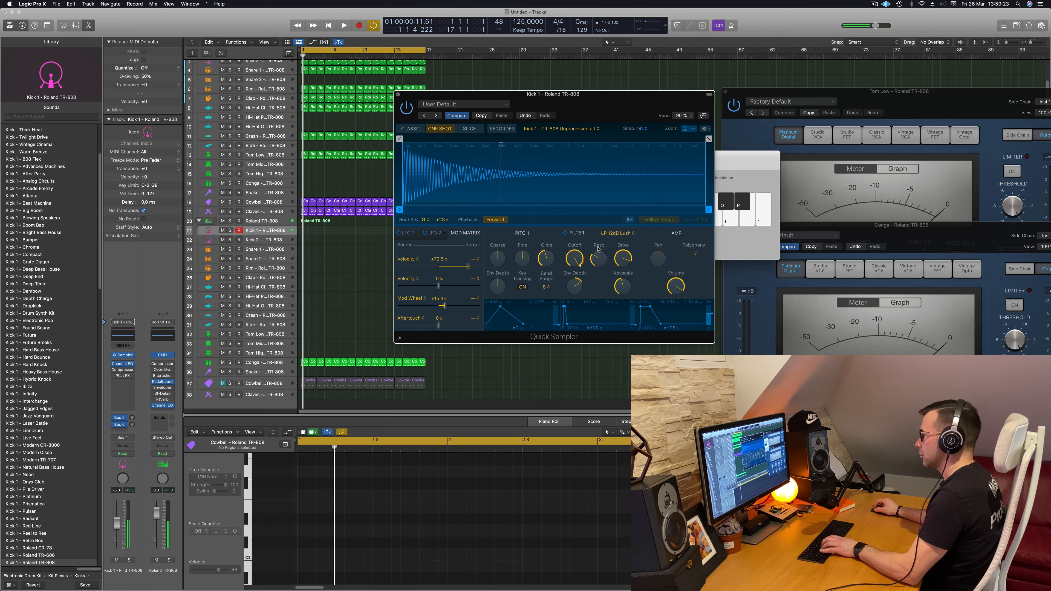
pyautogui.moveTo(598, 249); pyautogui.dragTo(585, 211)
pyautogui.press('g')
pyautogui.press('h')
pyautogui.press('f')
pyautogui.press('g')
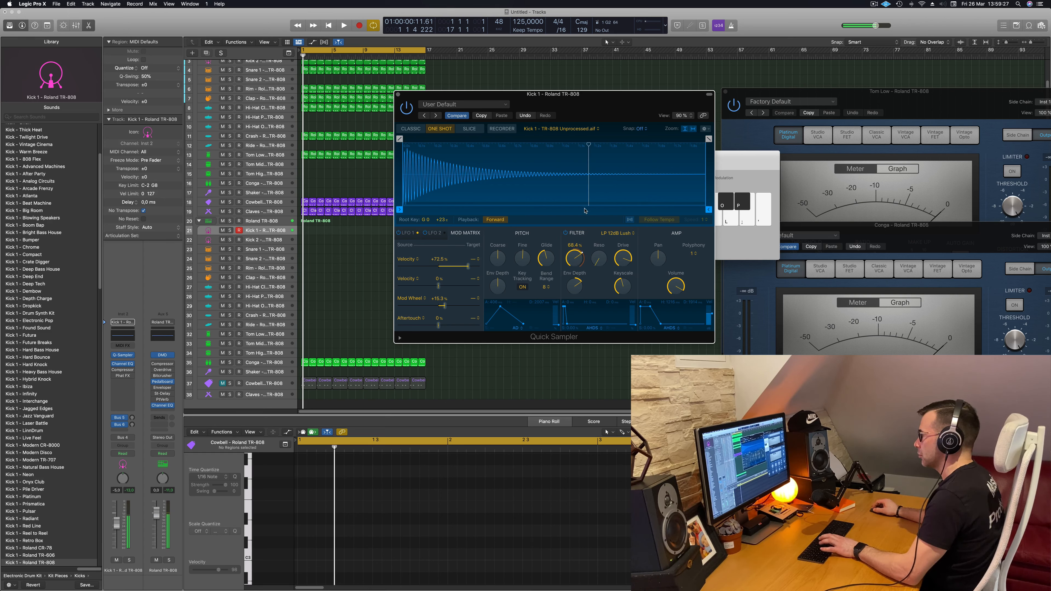
pyautogui.press('f')
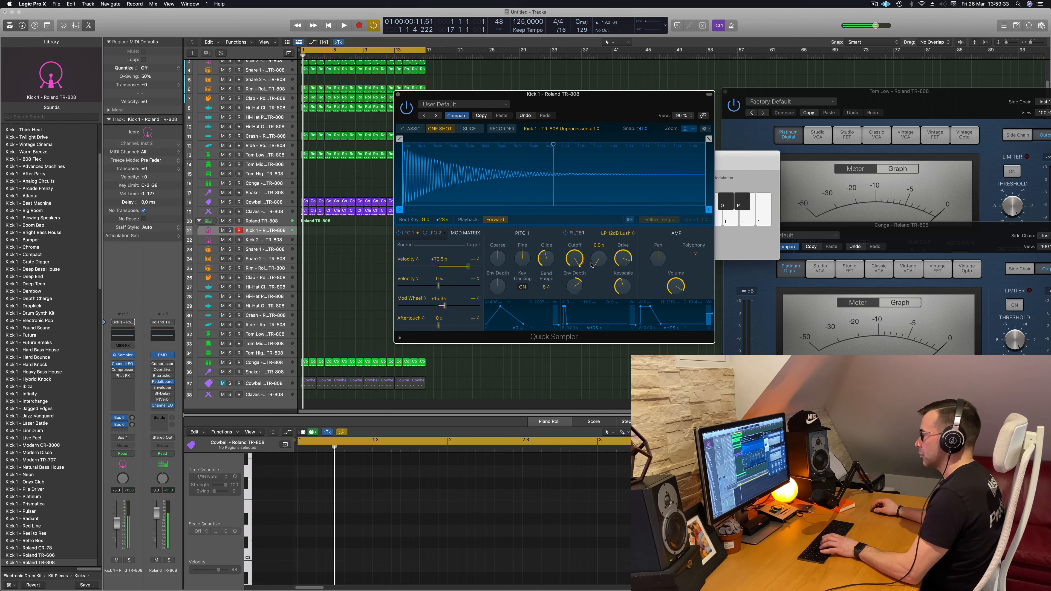
pyautogui.press('g')
# Record a short kick pattern of F, G and A notes onto the Kick 1 track from bar 1.
pyautogui.moveTo(625, 101); pyautogui.dragTo(659, 113)
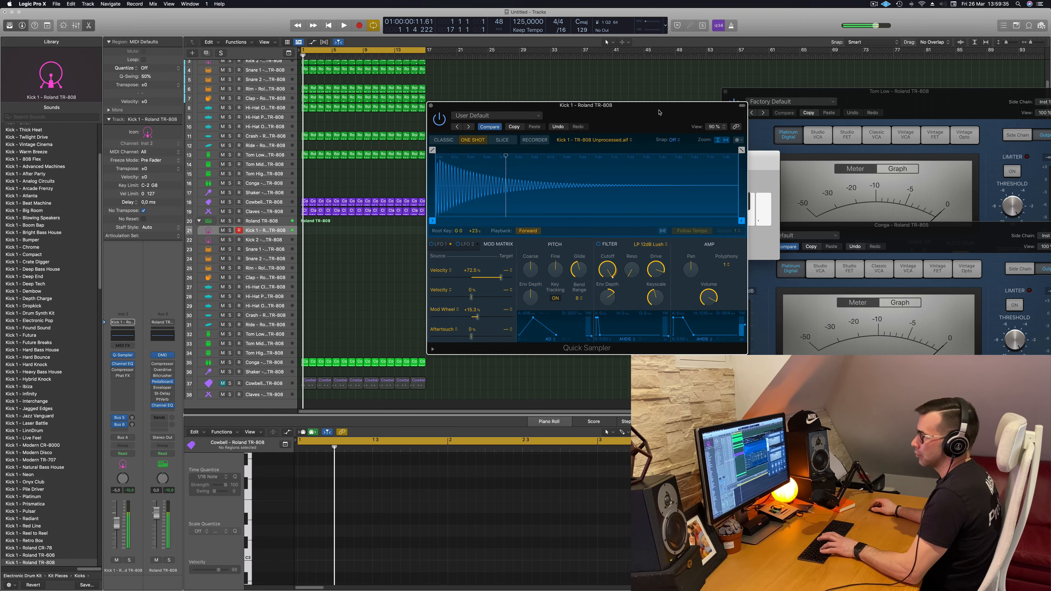
pyautogui.press('r')
pyautogui.press('f')
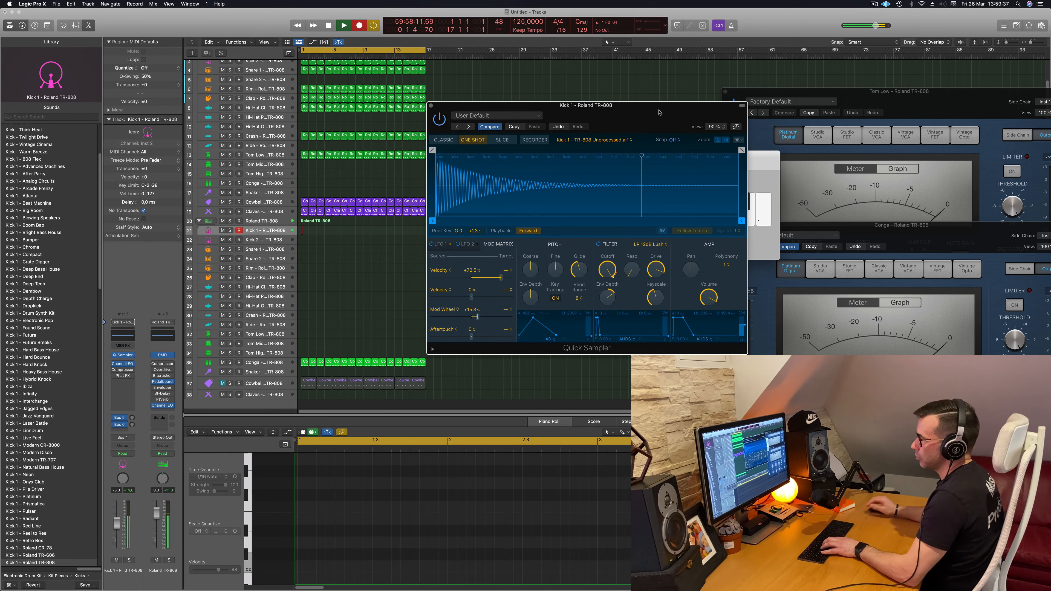
pyautogui.press('f')
pyautogui.press('g')
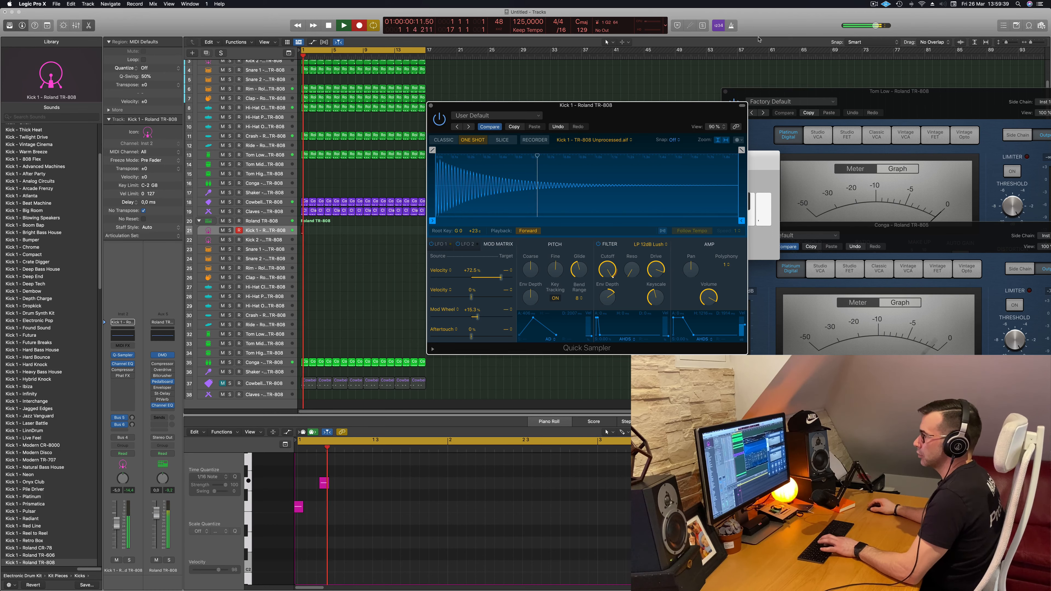
pyautogui.press('h')
pyautogui.press('h')
pyautogui.press('f')
pyautogui.press('f')
pyautogui.press('h')
pyautogui.press('g')
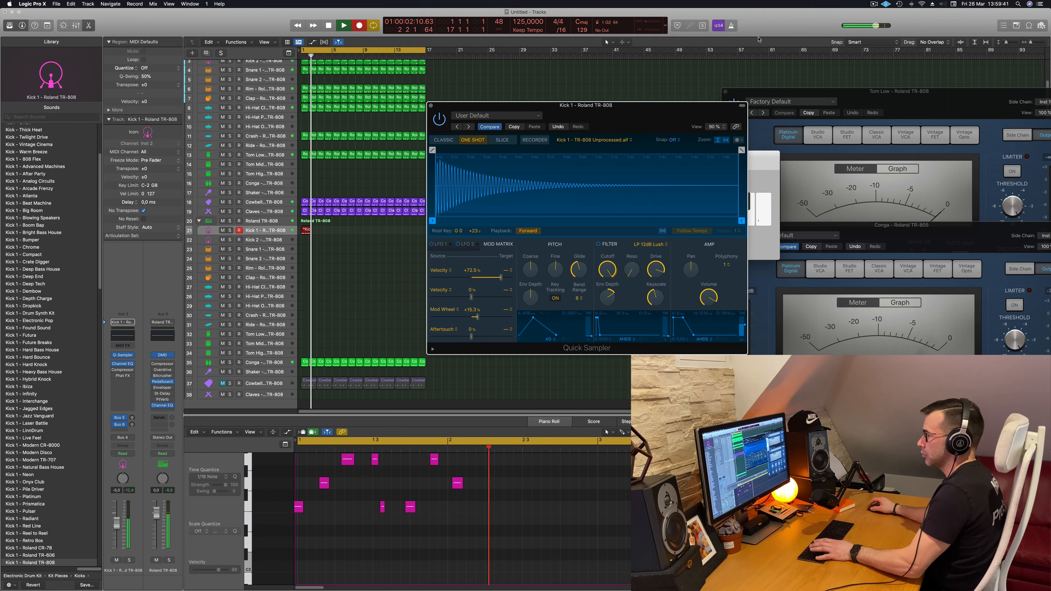
pyautogui.press('space')
pyautogui.press('space')
pyautogui.press('space')
# Copy the region's first G note to the region start as an F note and play the pattern.
pyautogui.scroll(2, 354, 486)
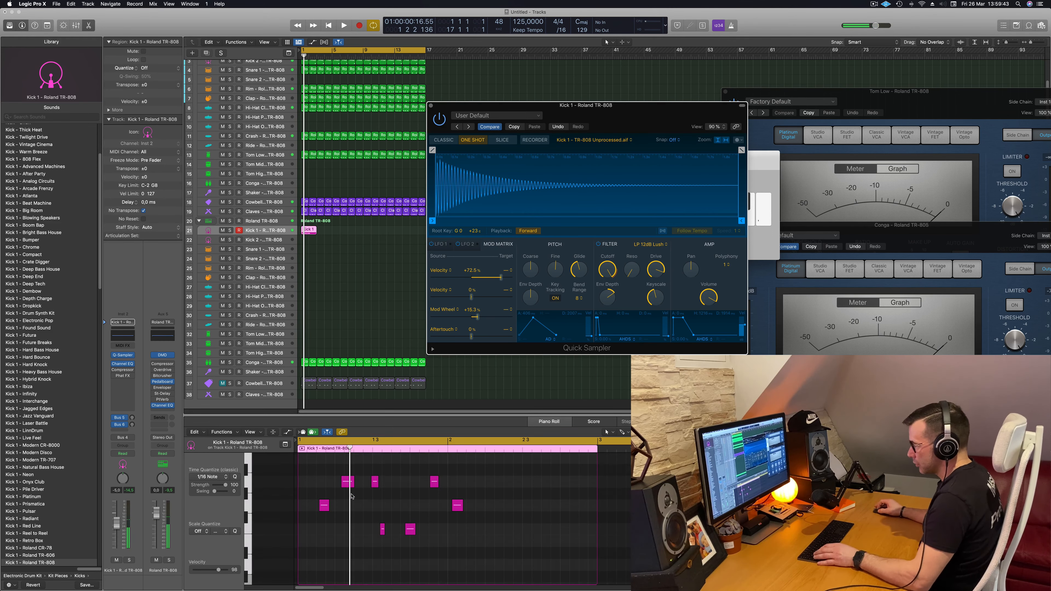
pyautogui.scroll(-4, 354, 489)
pyautogui.click(331, 495)
pyautogui.scroll(2, 326, 495)
pyautogui.moveTo(324, 484); pyautogui.dragTo(301, 508)
pyautogui.click(324, 483)
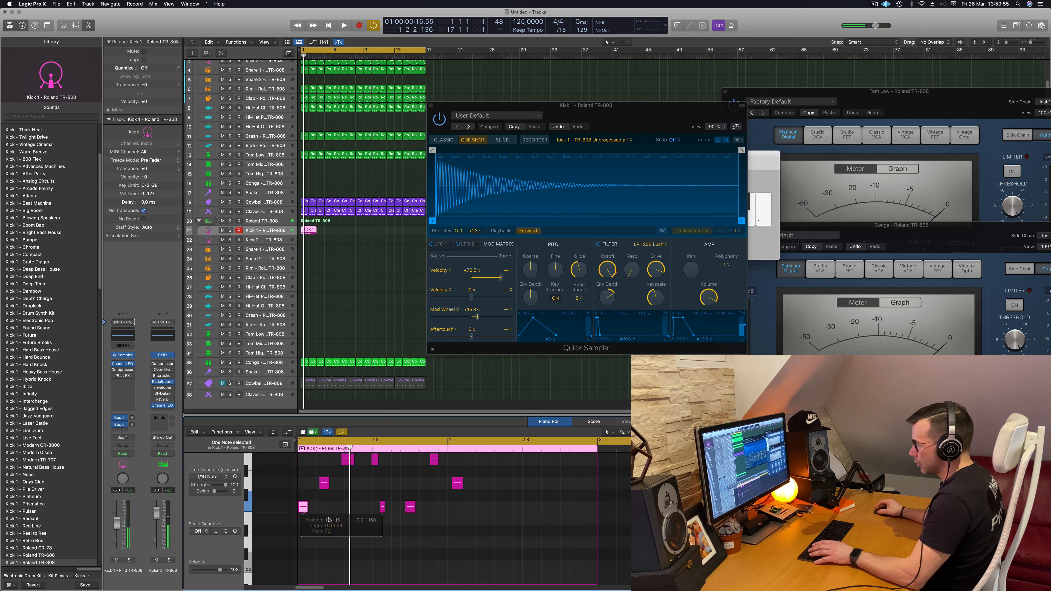
pyautogui.press('space')
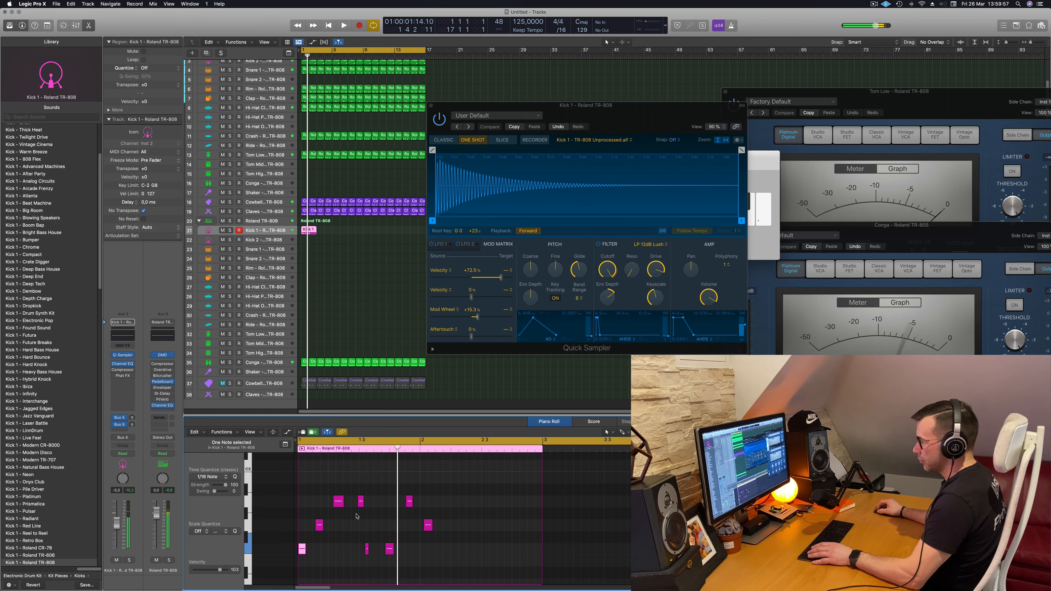
pyautogui.scroll(2, 359, 518)
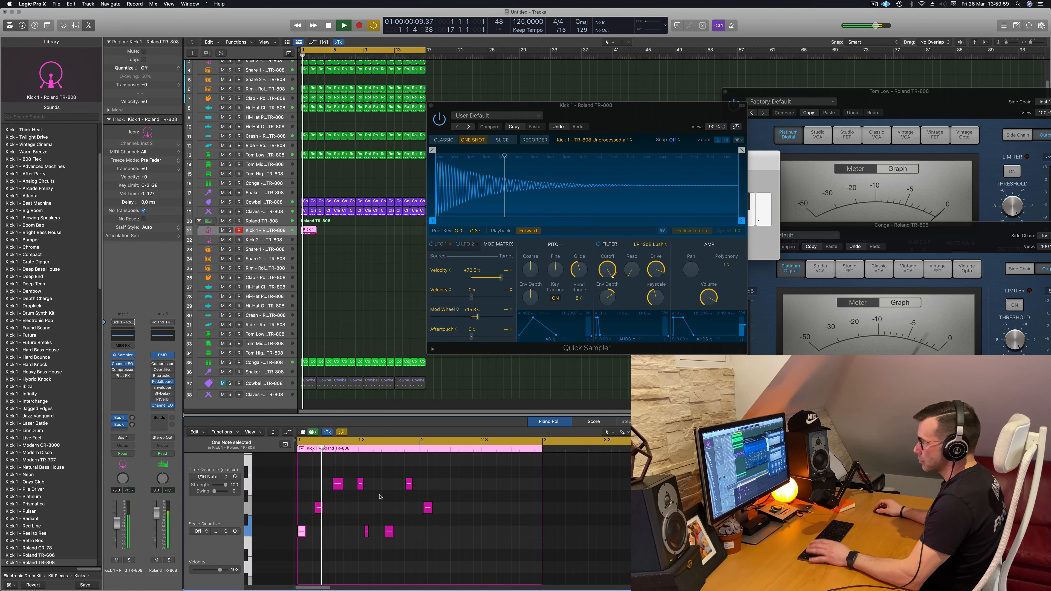
pyautogui.press('space')
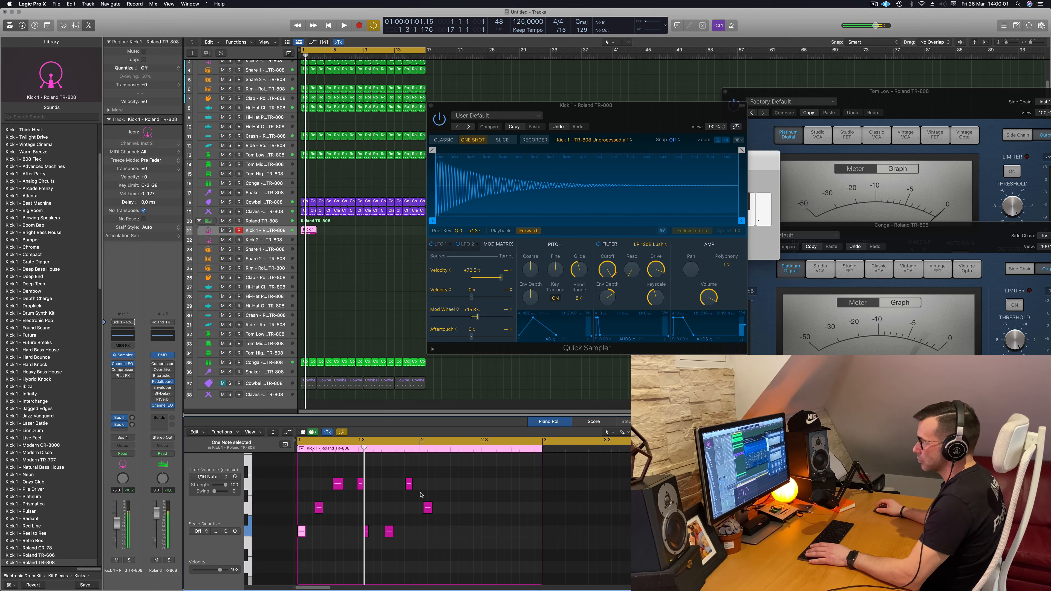
# Shift the first A2 note of the Kick 1 region slightly earlier.
pyautogui.scroll(2, 363, 471)
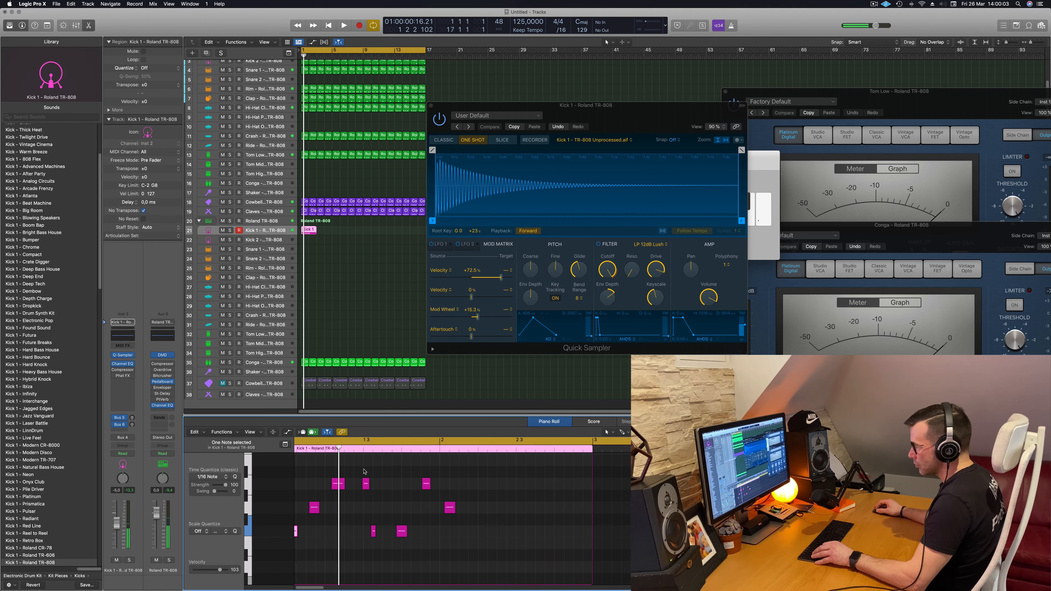
pyautogui.click(334, 482)
pyautogui.click(334, 482)
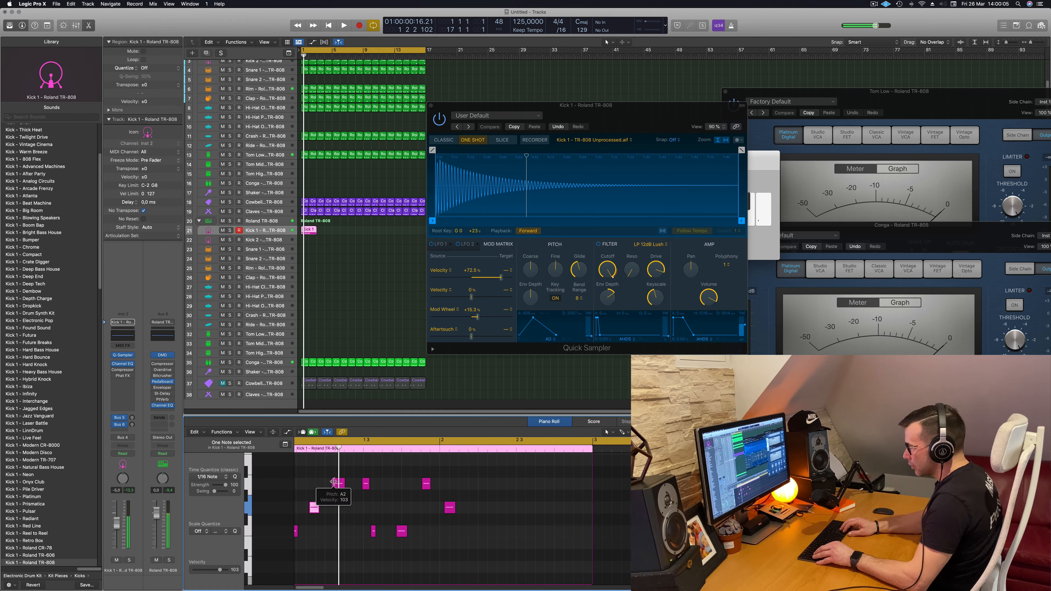
pyautogui.hotkey('alt', 'Left')
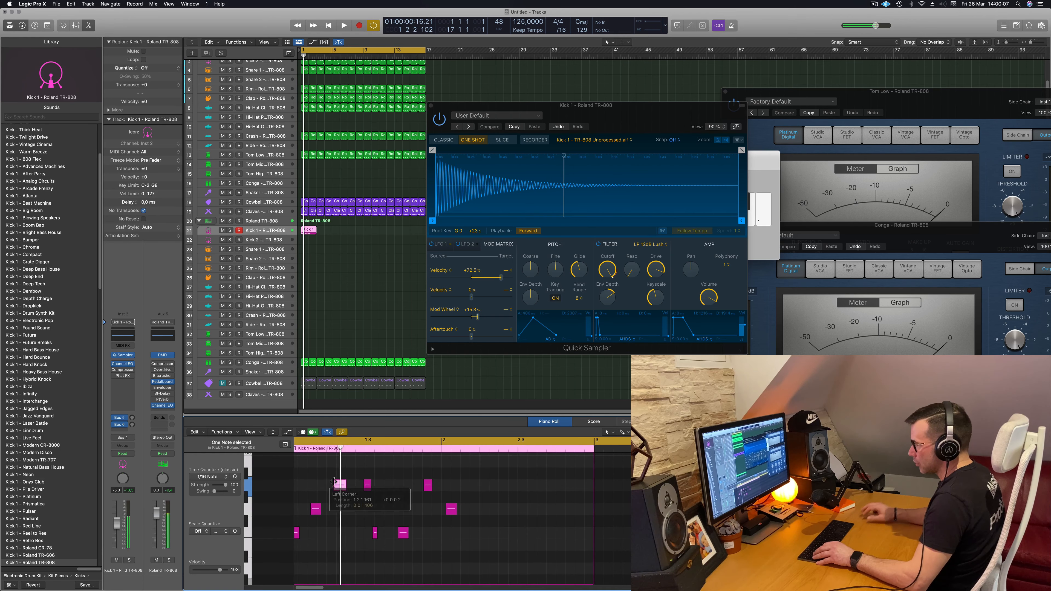
# Quantize all eight notes of the Kick 1 region to 1/16 and play the pattern back.
pyautogui.press('super+w')
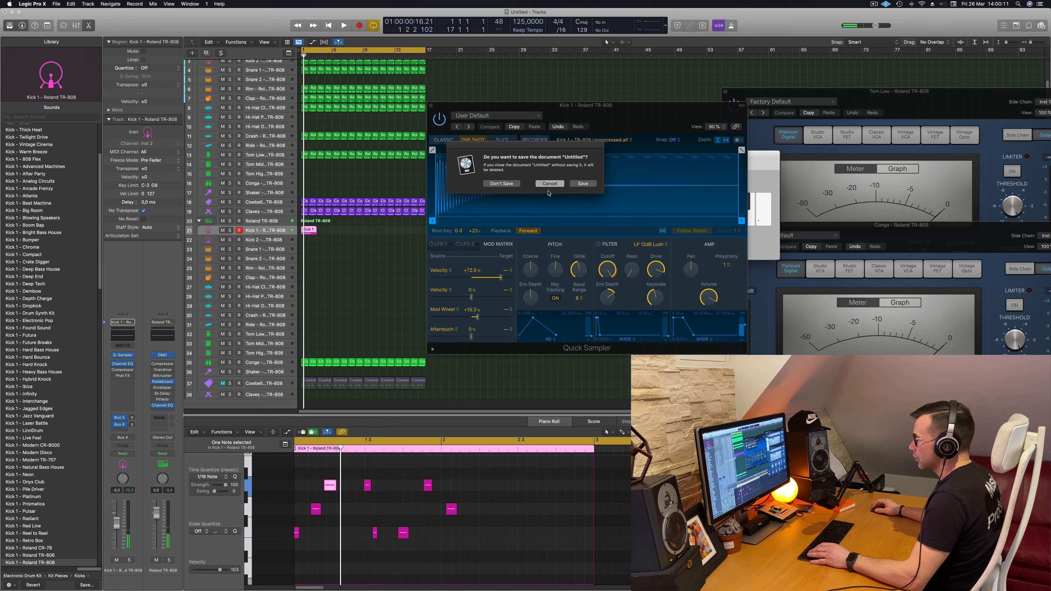
pyautogui.press('Escape')
pyautogui.press('super+a')
pyautogui.press('q')
pyautogui.press('space')
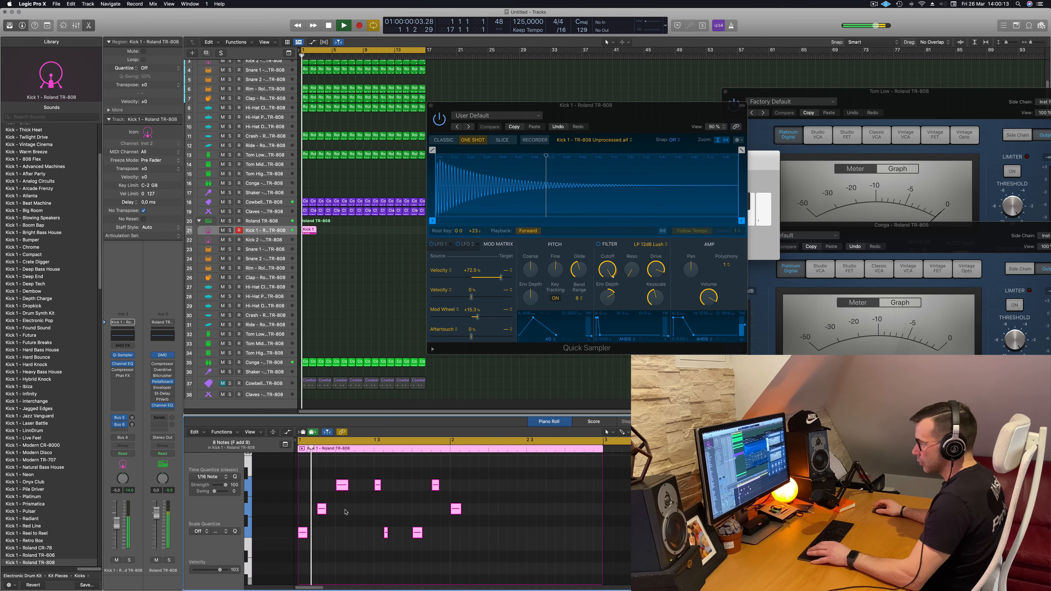
pyautogui.press('super+Right')
pyautogui.press('super+Left')
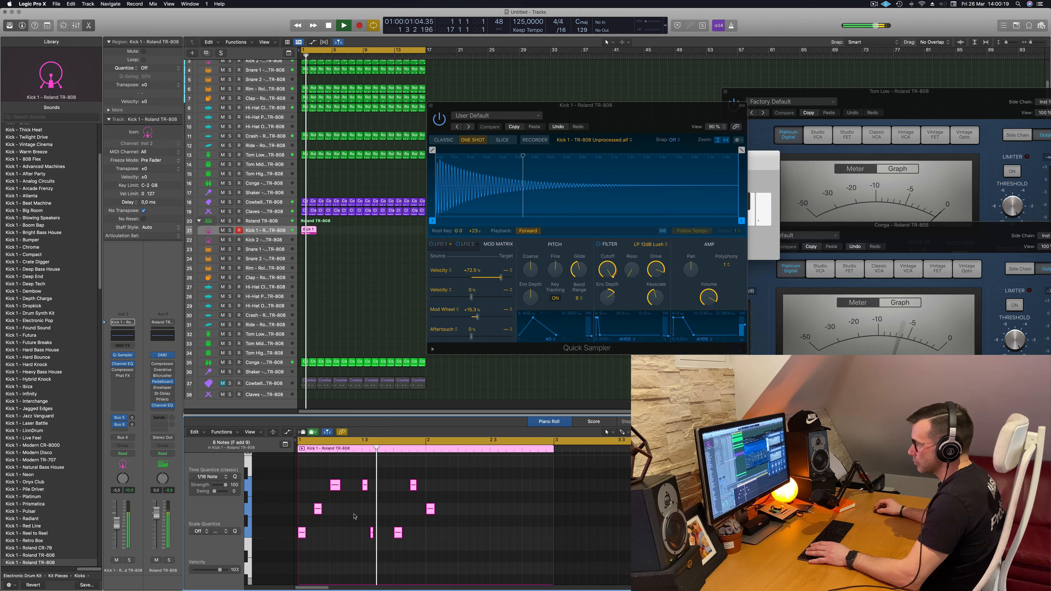
pyautogui.press('space')
# Transpose all notes of the Kick 1 region down two octaves and audition the lower kick pattern.
pyautogui.press('Delete')
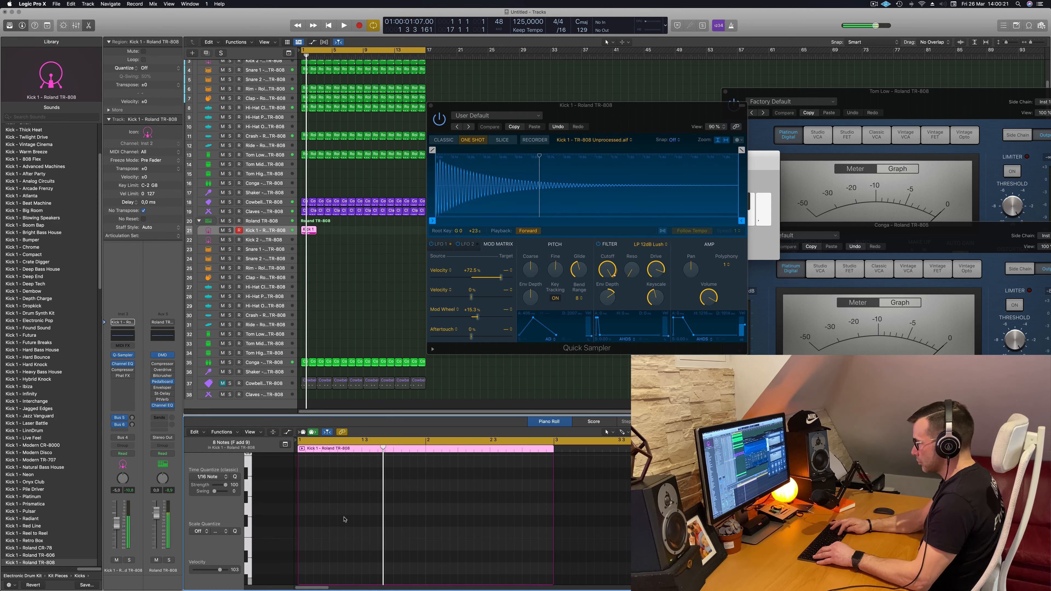
pyautogui.press('space')
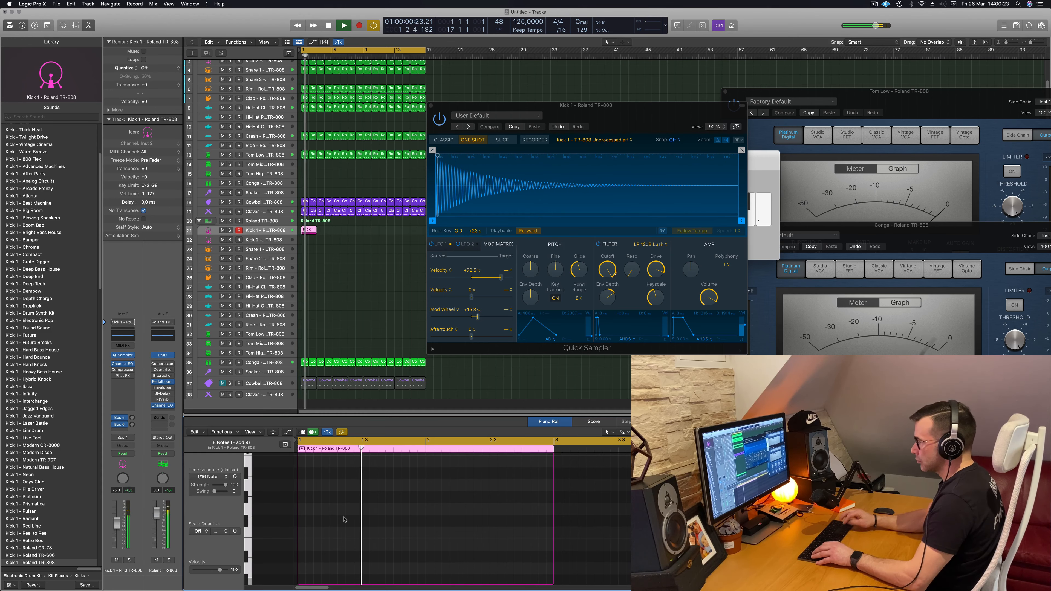
pyautogui.press('space')
pyautogui.press('space')
pyautogui.scroll(-10, 378, 507)
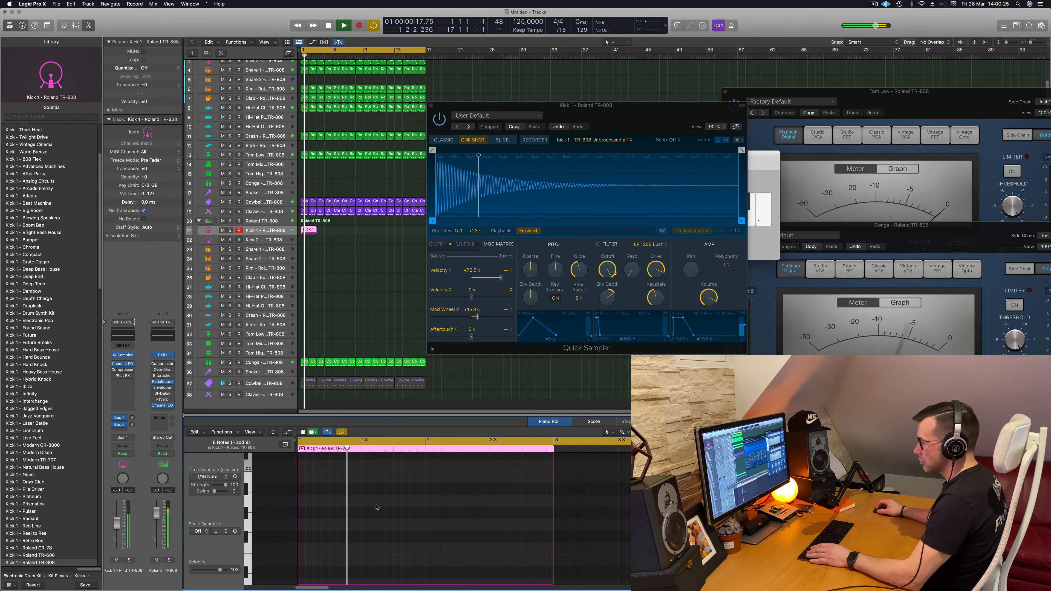
pyautogui.scroll(-3, 393, 514)
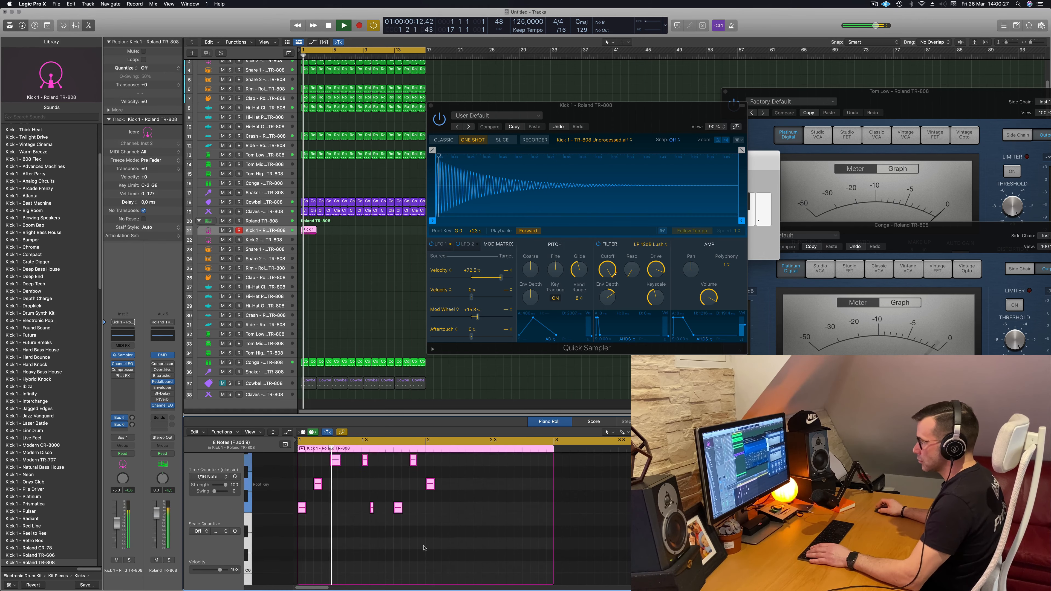
pyautogui.press('space')
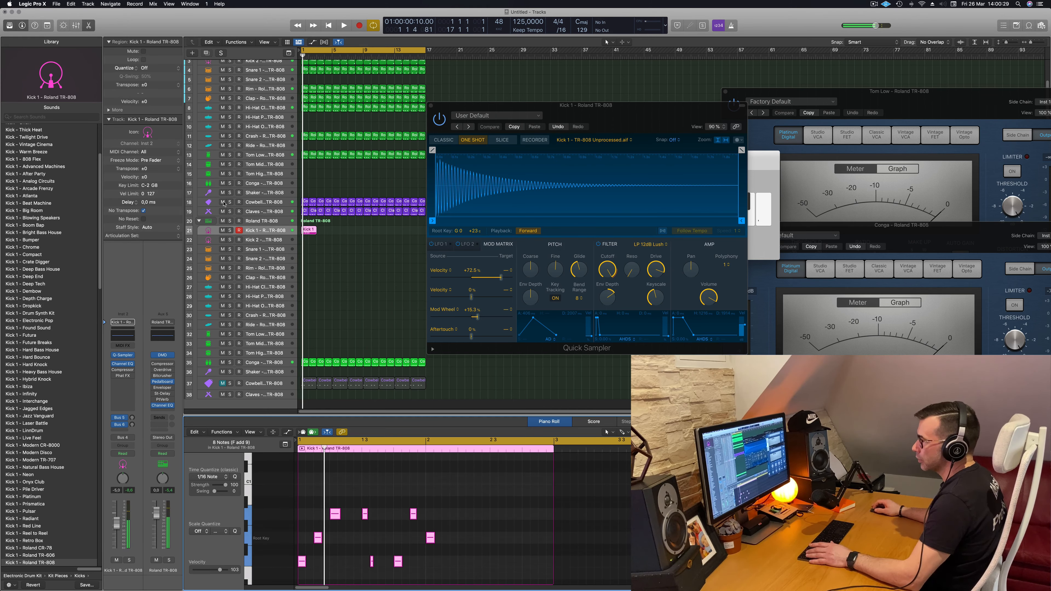
# Mute the Cowbell on track 18 and delete the last G note from the Kick 1 region during playback.
pyautogui.click(222, 202)
pyautogui.press('space')
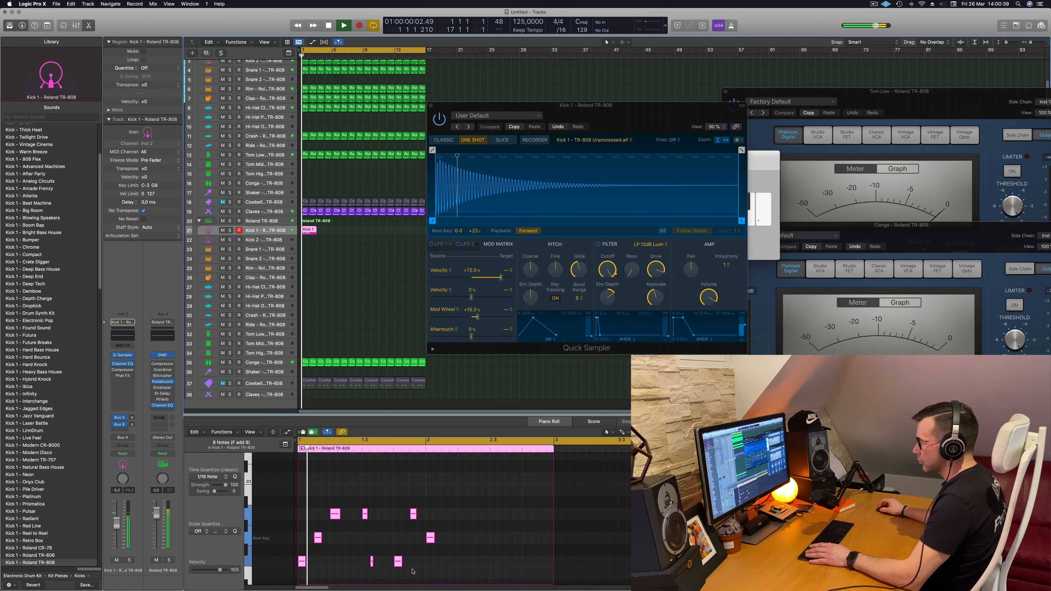
pyautogui.click(430, 547)
pyautogui.press('Delete')
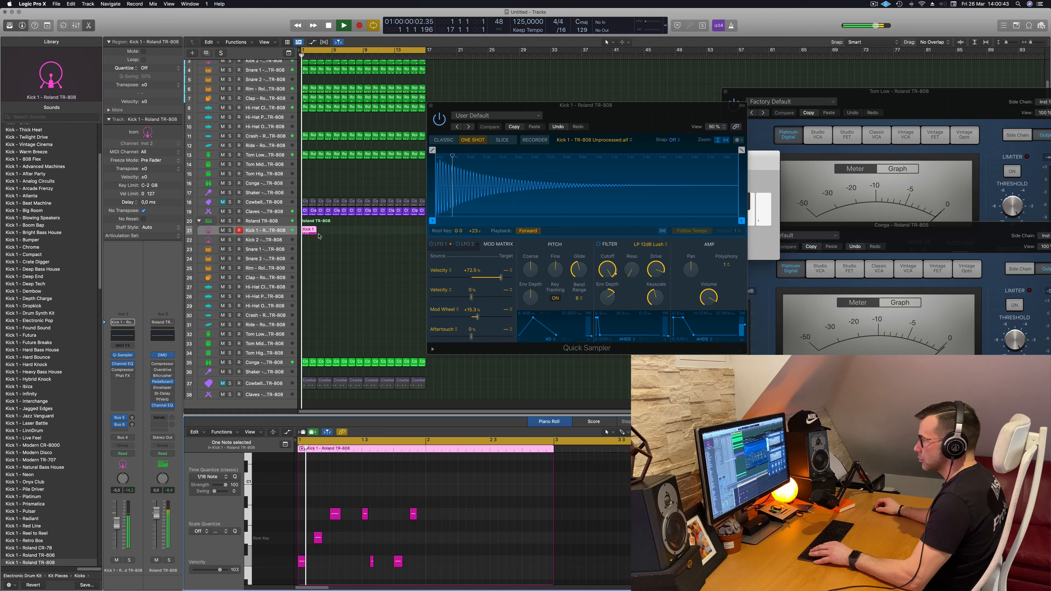
# Copy the Kick 1 region to bar 3, directly after the original.
pyautogui.moveTo(308, 230); pyautogui.dragTo(325, 233)
pyautogui.hscroll(5, 618, 521)
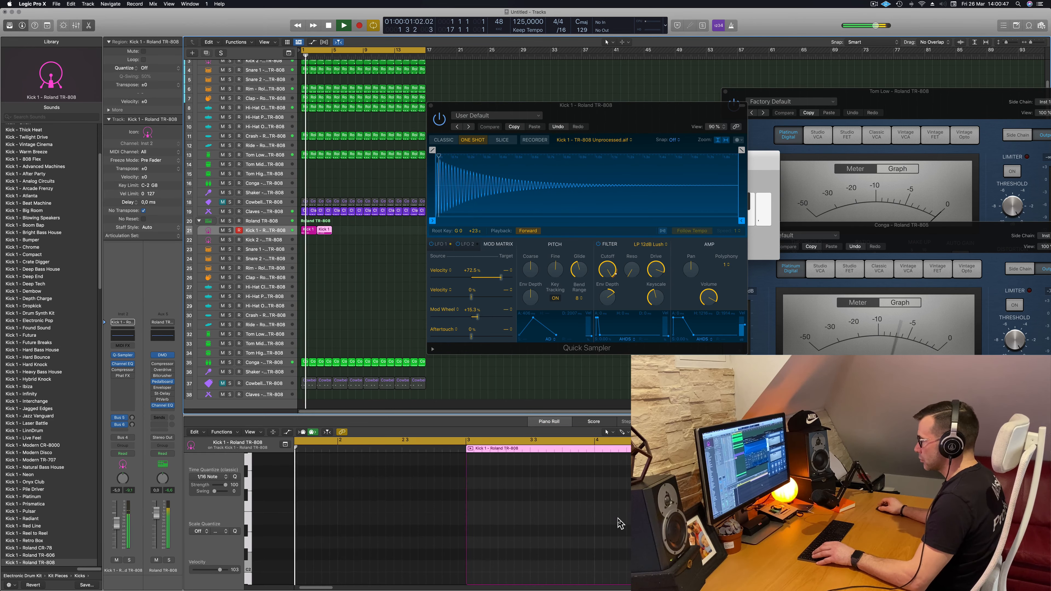
pyautogui.scroll(-8, 618, 521)
pyautogui.scroll(-4, 619, 520)
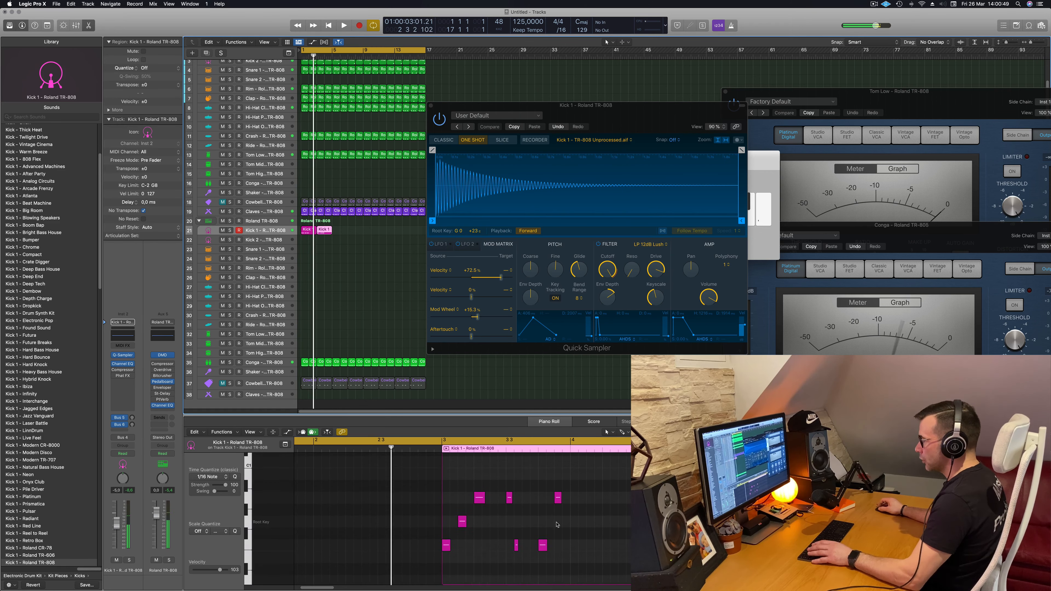
# Swap the first and third notes of the copied Kick 1 region so its opening descends A, G, F.
pyautogui.press('space')
pyautogui.moveTo(448, 542); pyautogui.dragTo(483, 541)
pyautogui.press('space')
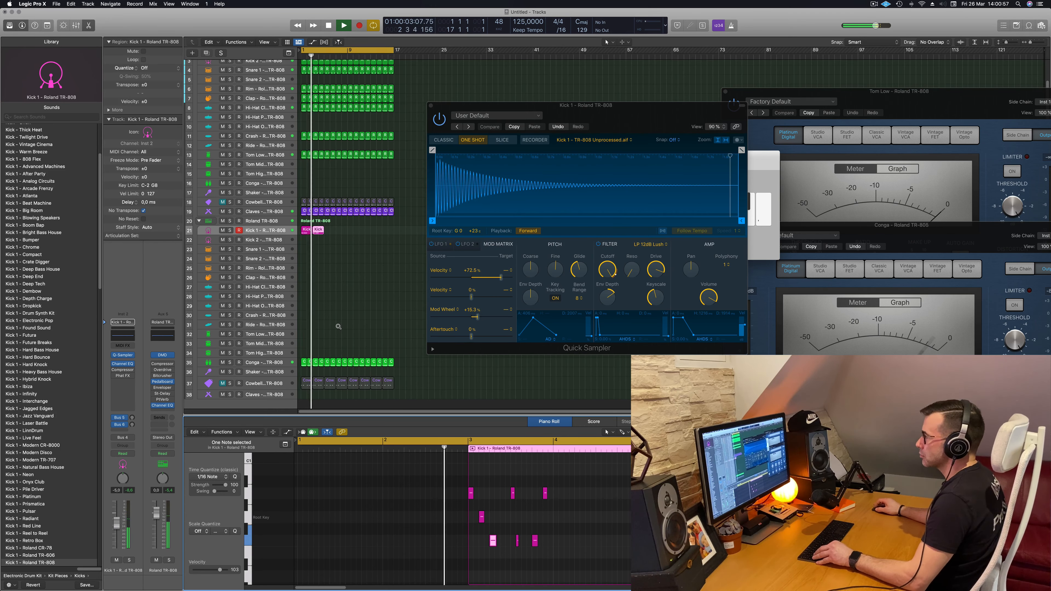
# Select both Kick 1 regions and slightly lower the Kick 1 channel volume while the loop plays.
pyautogui.scroll(-2, 338, 328)
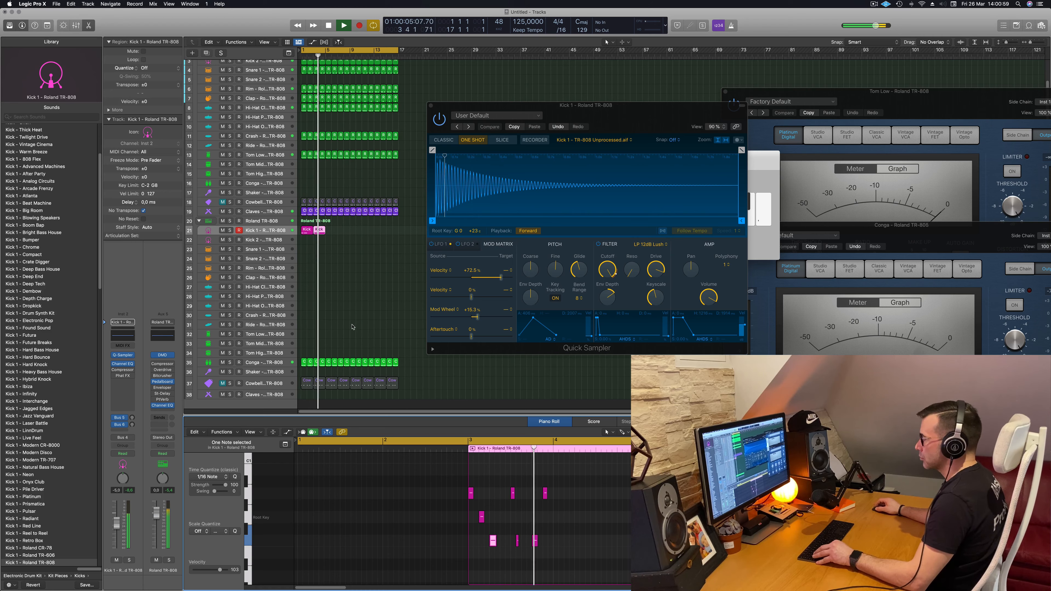
pyautogui.scroll(1, 353, 327)
pyautogui.scroll(-1, 352, 327)
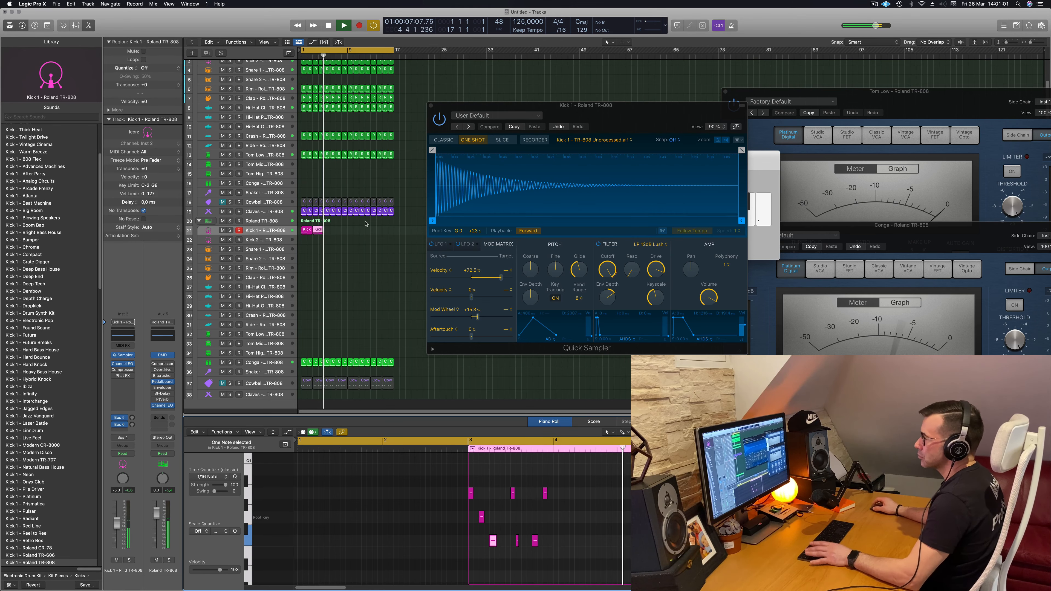
pyautogui.click(298, 227)
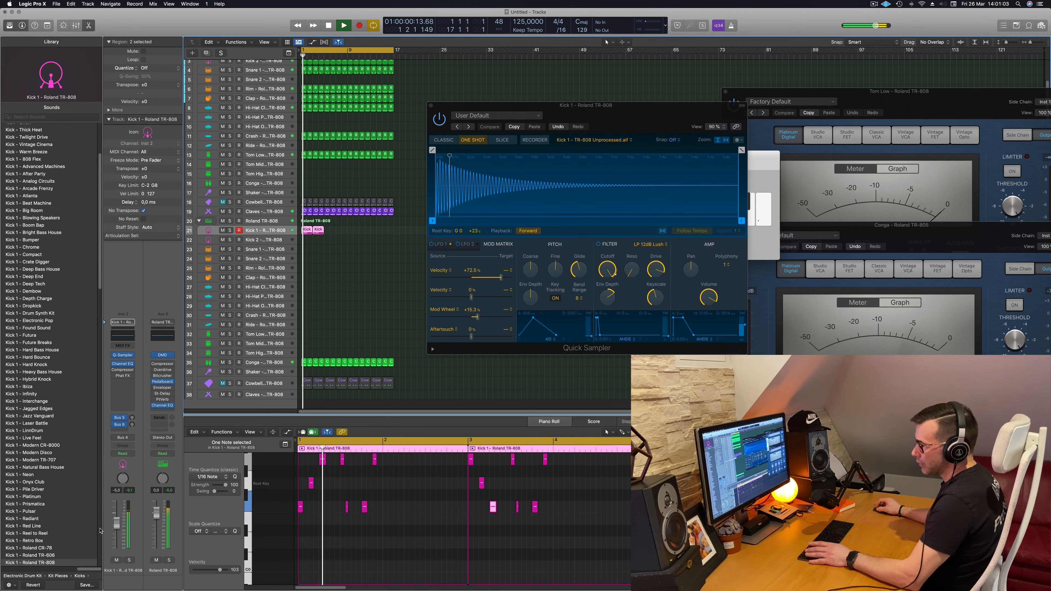
pyautogui.moveTo(115, 531); pyautogui.dragTo(115, 532)
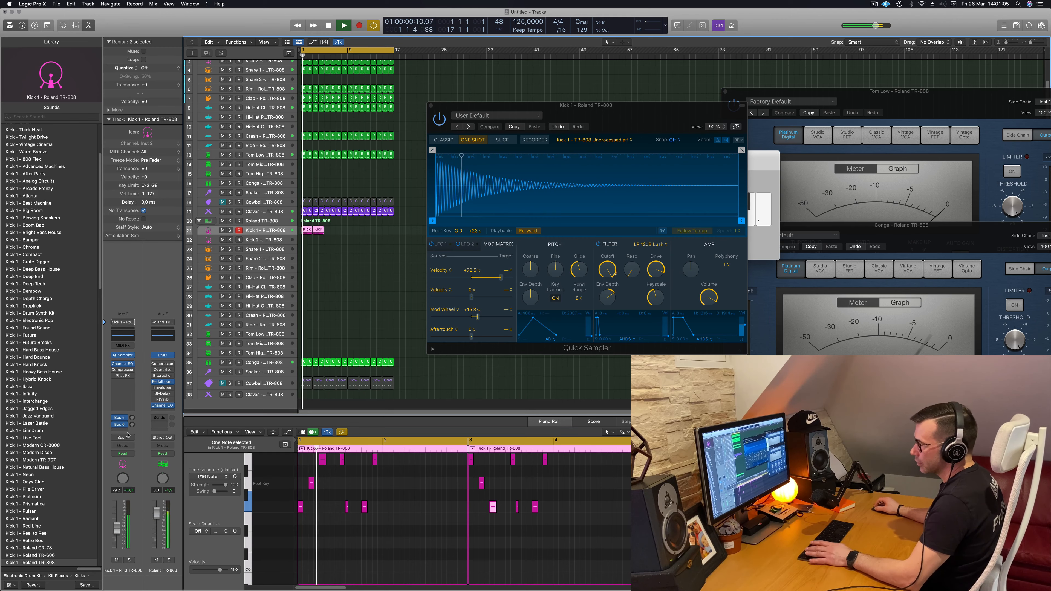
# Enable Phat FX on the Kick 1 channel and load its Anthem Buildup synth preset.
pyautogui.click(123, 377)
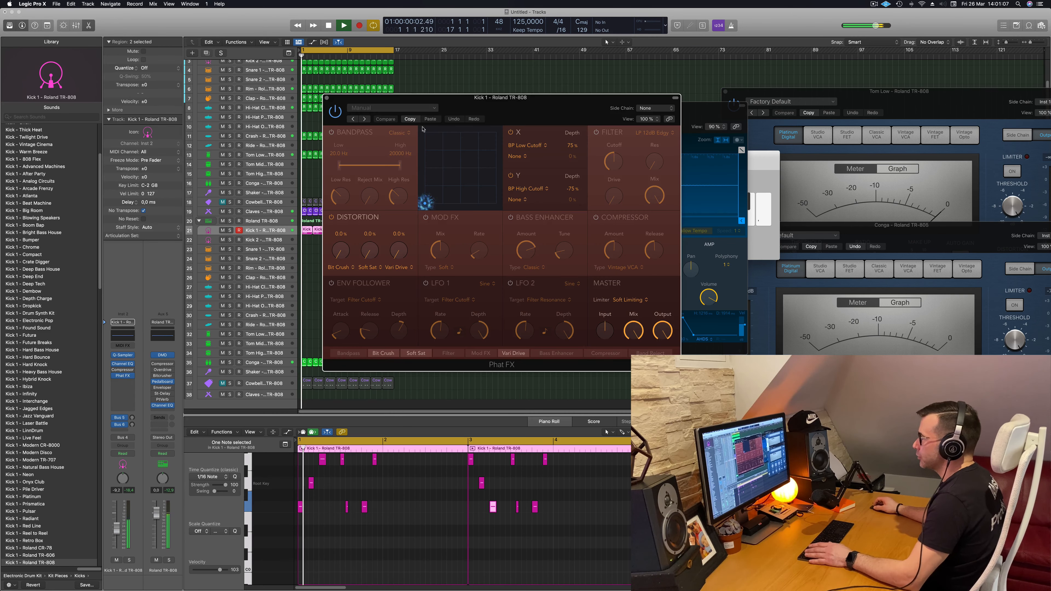
pyautogui.click(392, 108)
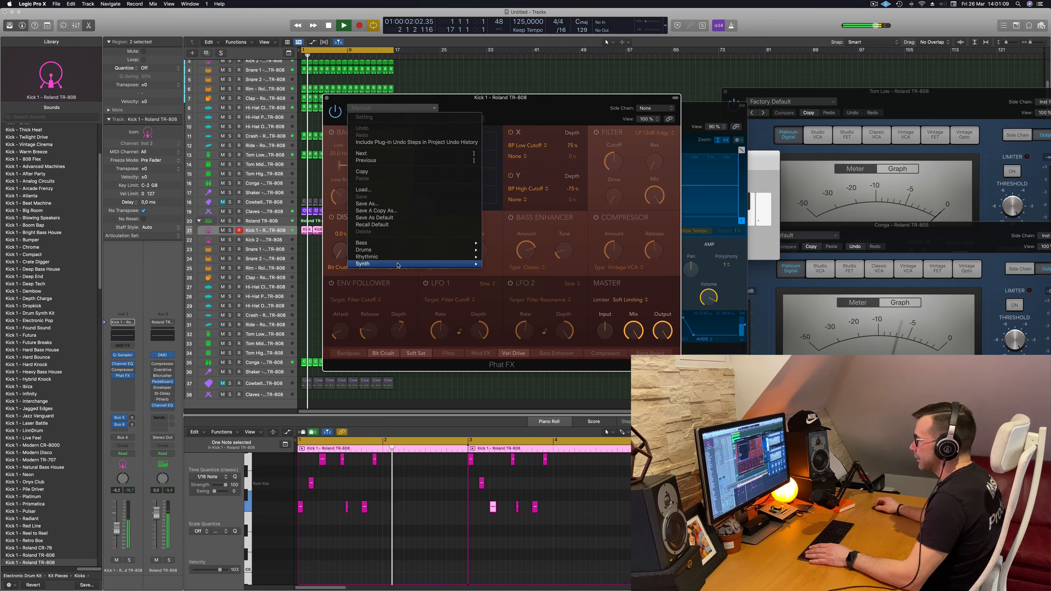
pyautogui.moveTo(398, 265)
pyautogui.click(509, 270)
pyautogui.moveTo(414, 97); pyautogui.dragTo(531, 116)
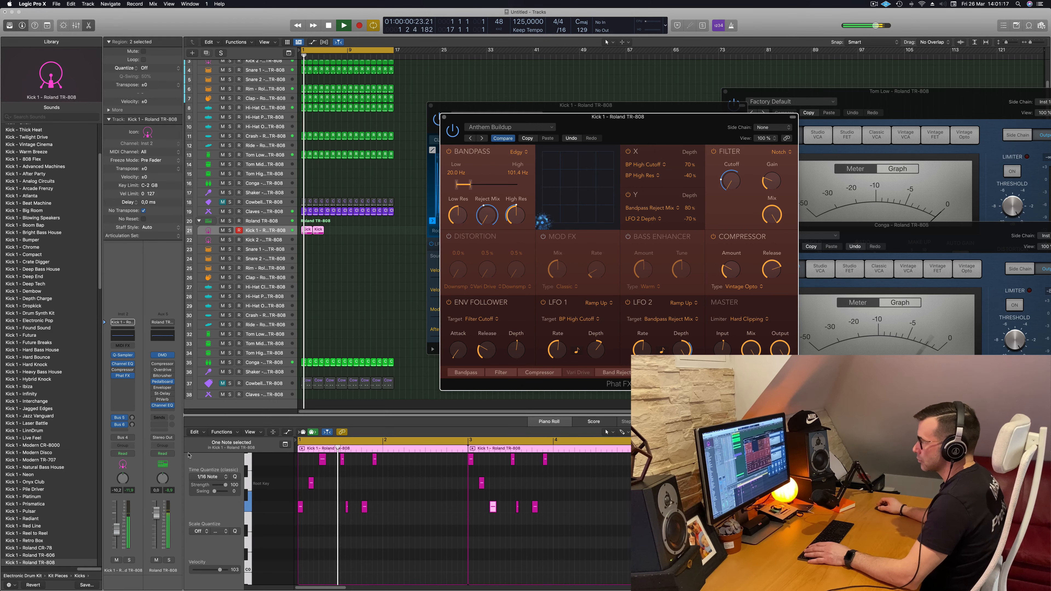
# Switch Phat FX to the Comb Control preset, audition it, and move the Quick Sampler window aside.
pyautogui.click(482, 139)
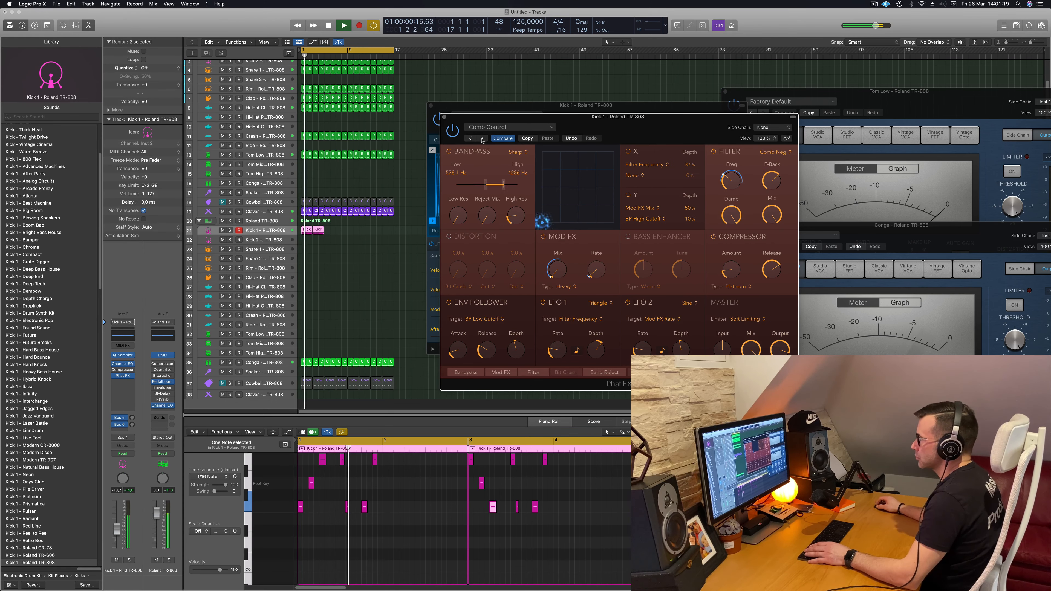
pyautogui.press('space')
pyautogui.press('space')
pyautogui.click(443, 118)
pyautogui.moveTo(466, 106); pyautogui.dragTo(811, 103)
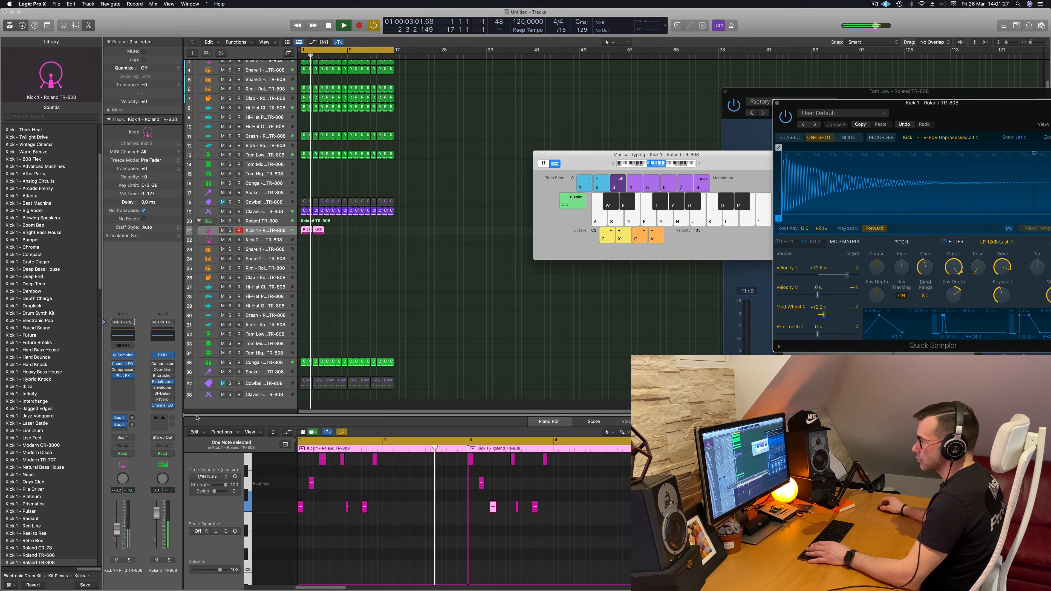
# Enable a 24 dB/Oct low cut at 131 Hz in Kick 1's Channel EQ and raise the channel volume to about -7.6 dB.
pyautogui.click(118, 362)
pyautogui.click(366, 137)
pyautogui.moveTo(349, 227); pyautogui.dragTo(493, 226)
pyautogui.moveTo(116, 530); pyautogui.dragTo(117, 526)
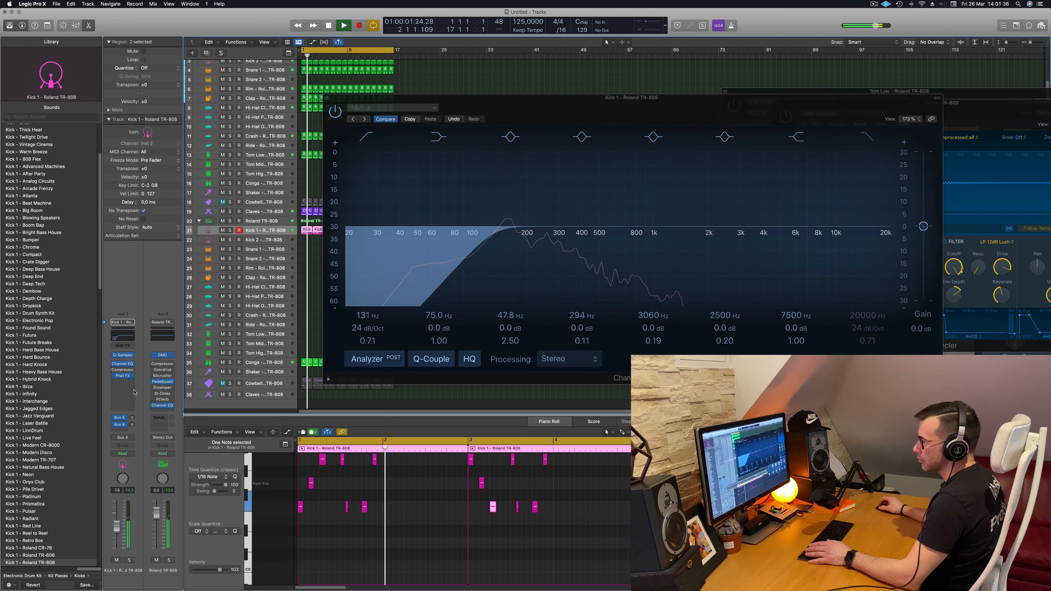
pyautogui.click(120, 431)
pyautogui.moveTo(124, 440)
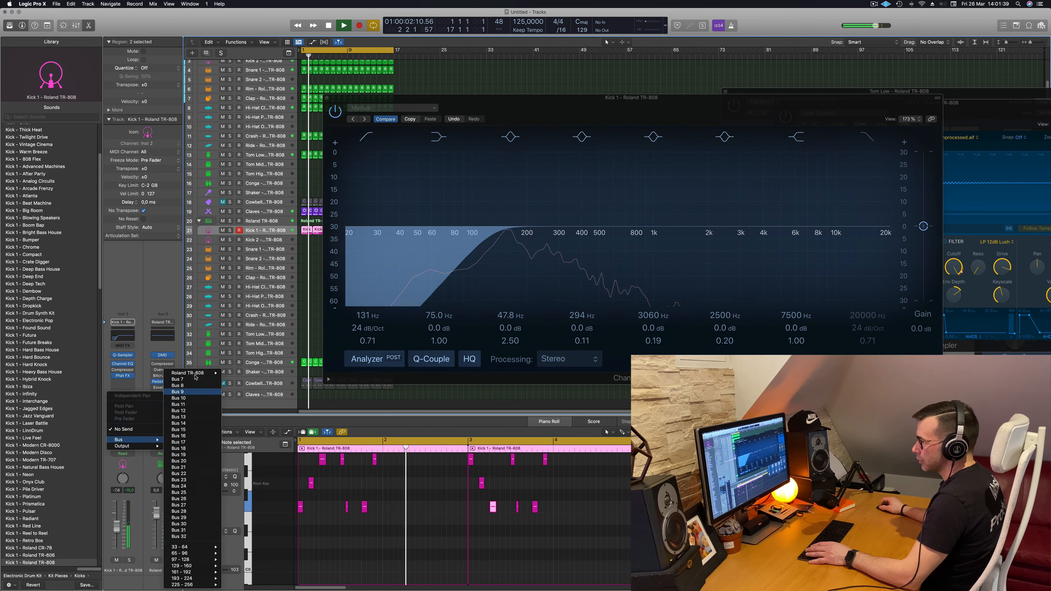
pyautogui.moveTo(188, 373)
pyautogui.click(122, 381)
# Insert the Delay Designer plug-in on the Kick 1 channel and load its Complex Filtered preset Ease In 02.
pyautogui.click(122, 381)
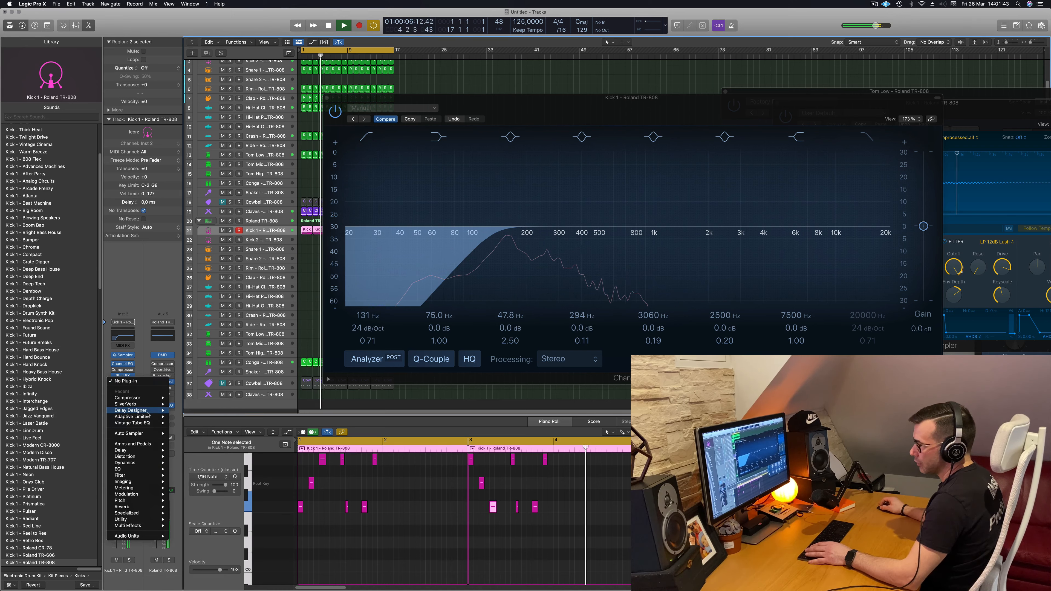
pyautogui.click(183, 411)
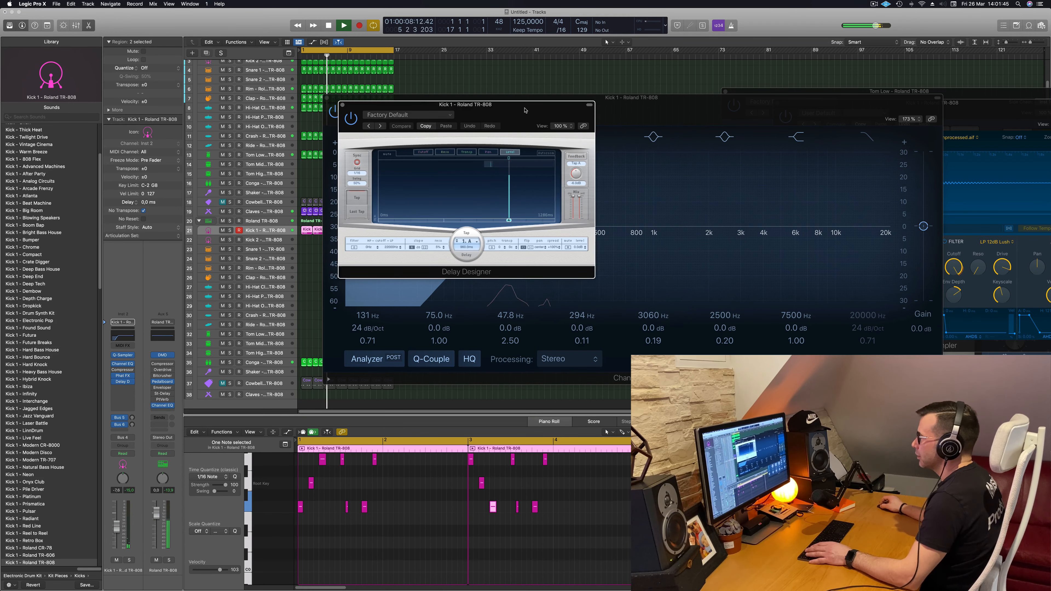
pyautogui.click(478, 118)
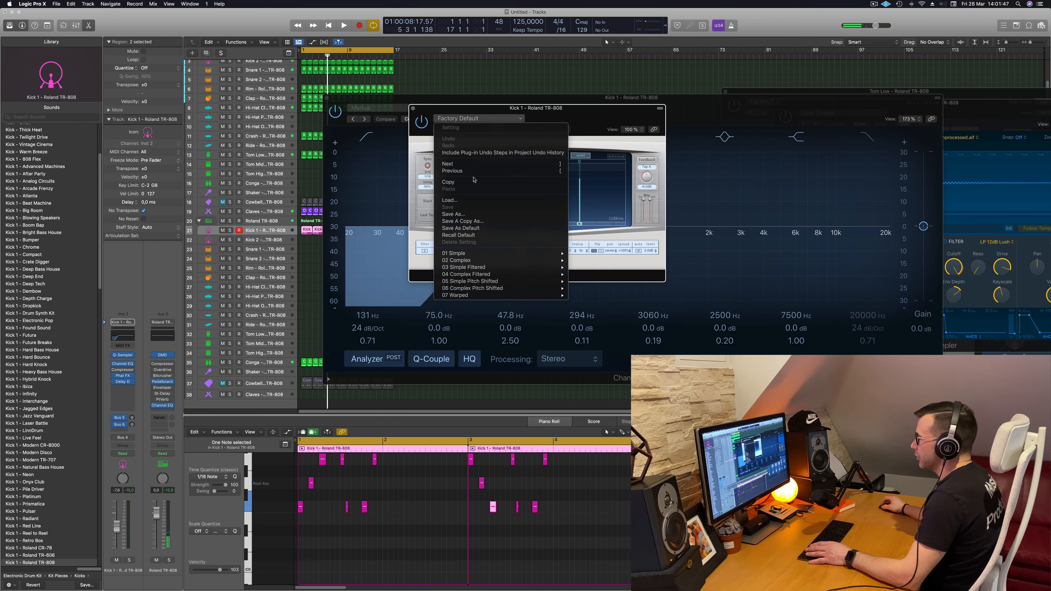
pyautogui.moveTo(485, 275)
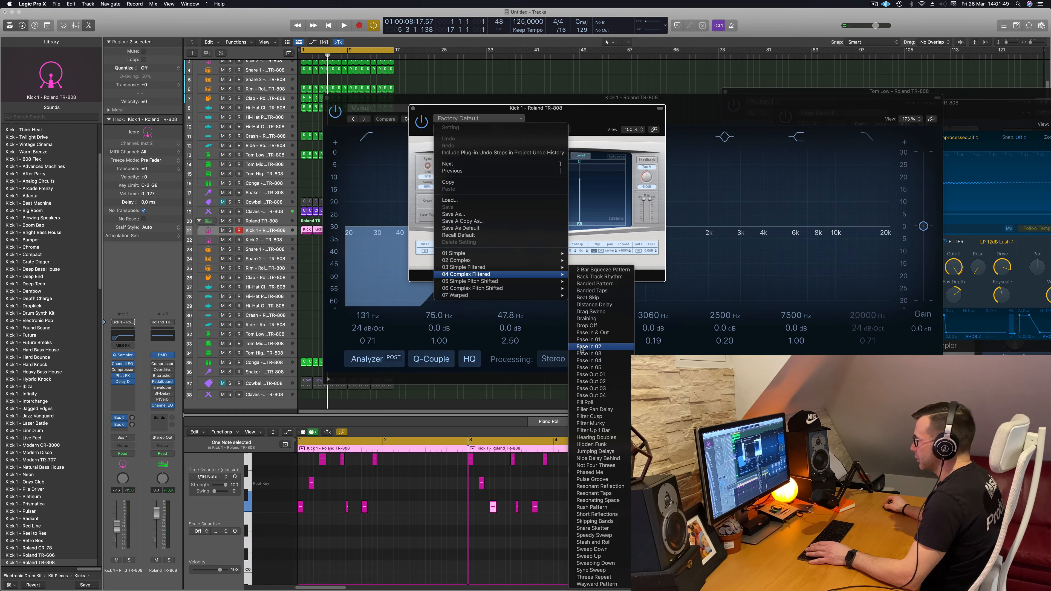
pyautogui.click(589, 346)
pyautogui.press('space')
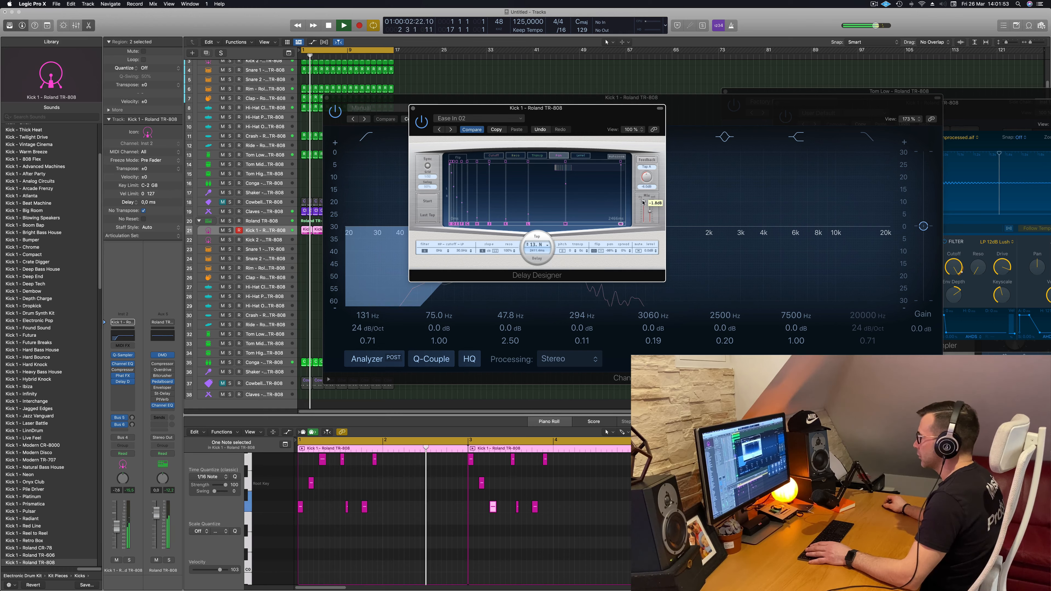
# Lower Delay Designer's wet level and audition the delayed kick from the start of the loop.
pyautogui.press('Return')
pyautogui.moveTo(649, 211); pyautogui.dragTo(650, 222)
pyautogui.press('Return')
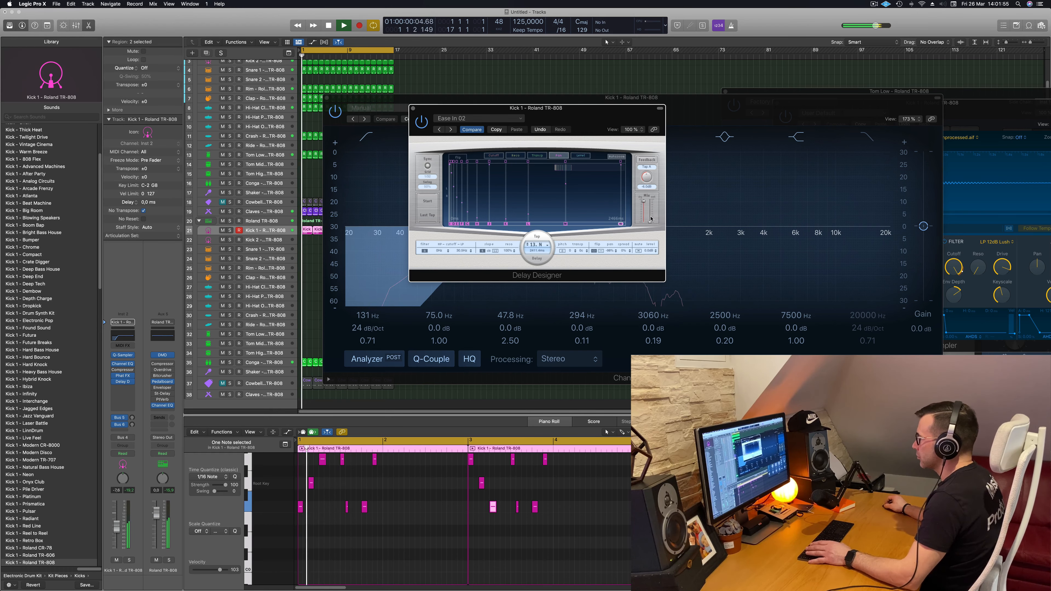
pyautogui.moveTo(582, 119); pyautogui.dragTo(584, 117)
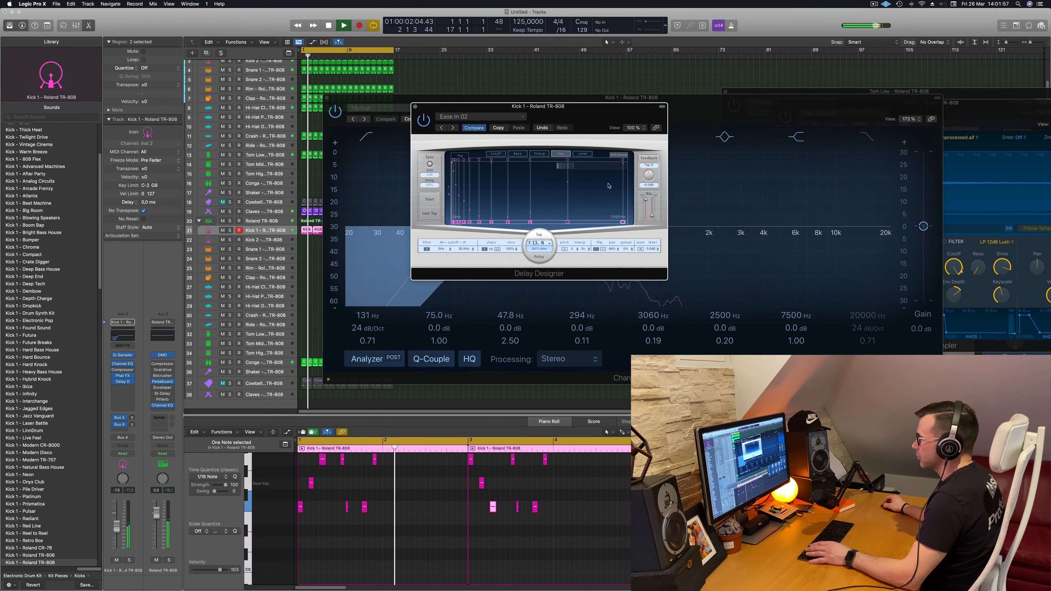
pyautogui.press('Return')
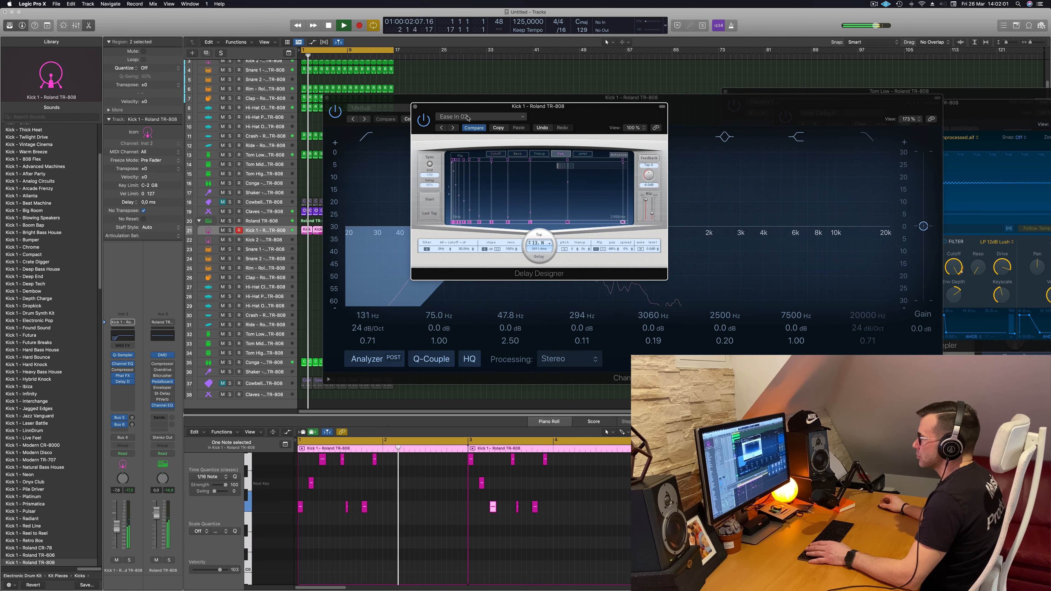
# Load Delay Designer's Complex Filtered preset Hearing Doubles and set the wet level to about -20.6 dB.
pyautogui.click(455, 117)
pyautogui.moveTo(499, 275)
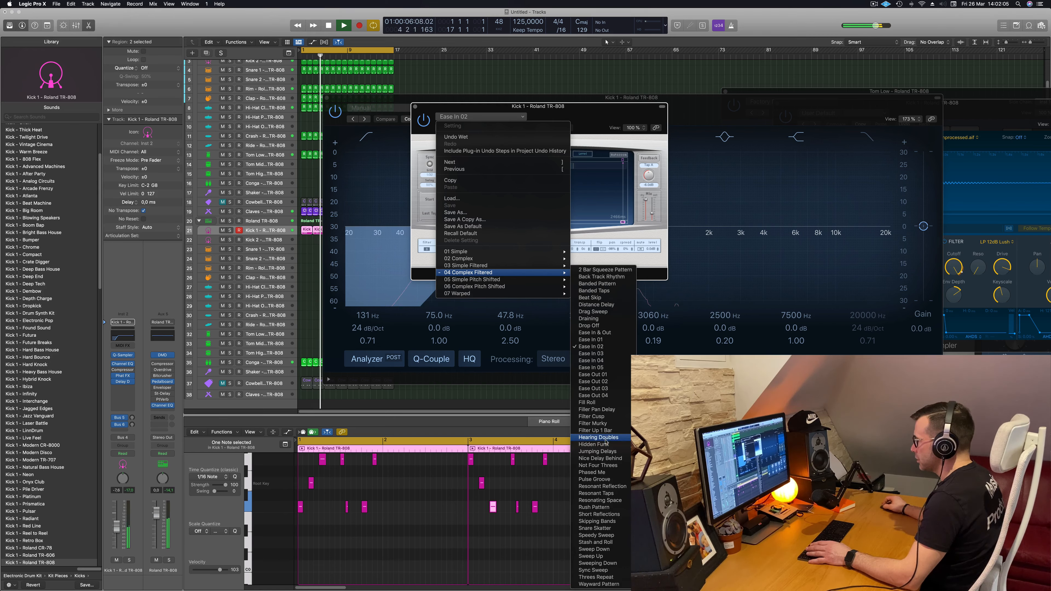
pyautogui.click(617, 437)
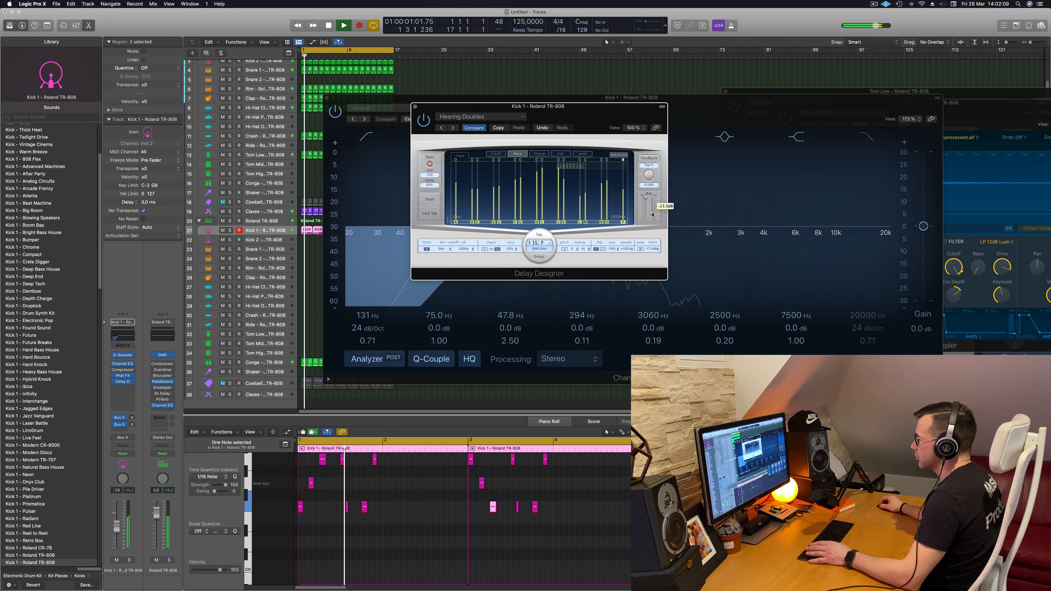
pyautogui.moveTo(652, 215); pyautogui.dragTo(653, 215)
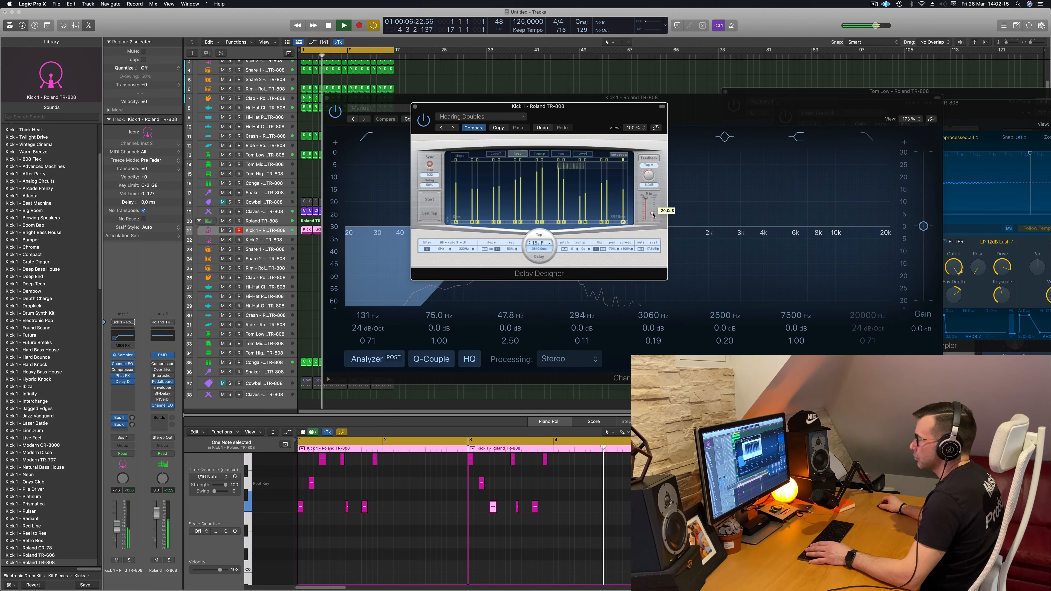
# Move the Delay Designer and Channel EQ windows aside and repeat the Kick 1 regions to fill the 16-bar loop.
pyautogui.moveTo(595, 115); pyautogui.dragTo(754, 116)
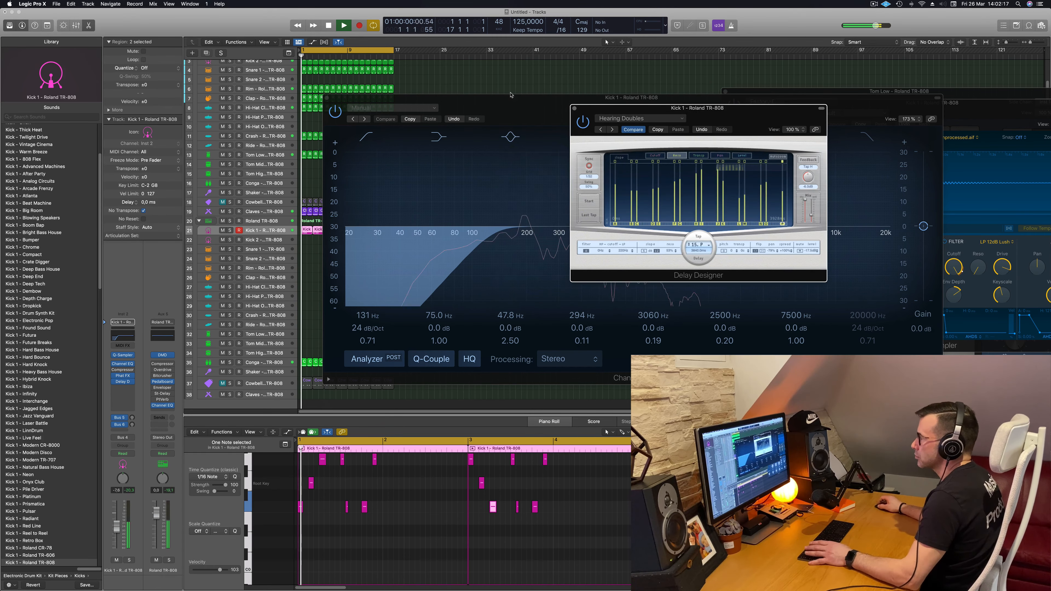
pyautogui.moveTo(434, 100); pyautogui.dragTo(990, 102)
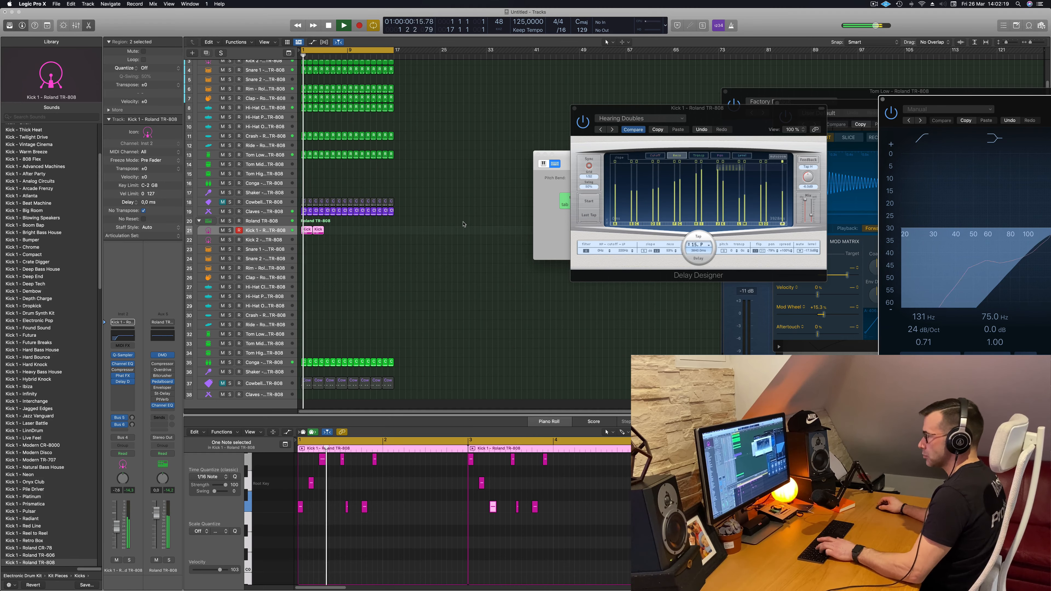
pyautogui.press('super+r')
pyautogui.press('super+r')
pyautogui.press('super+r')
pyautogui.click(359, 260)
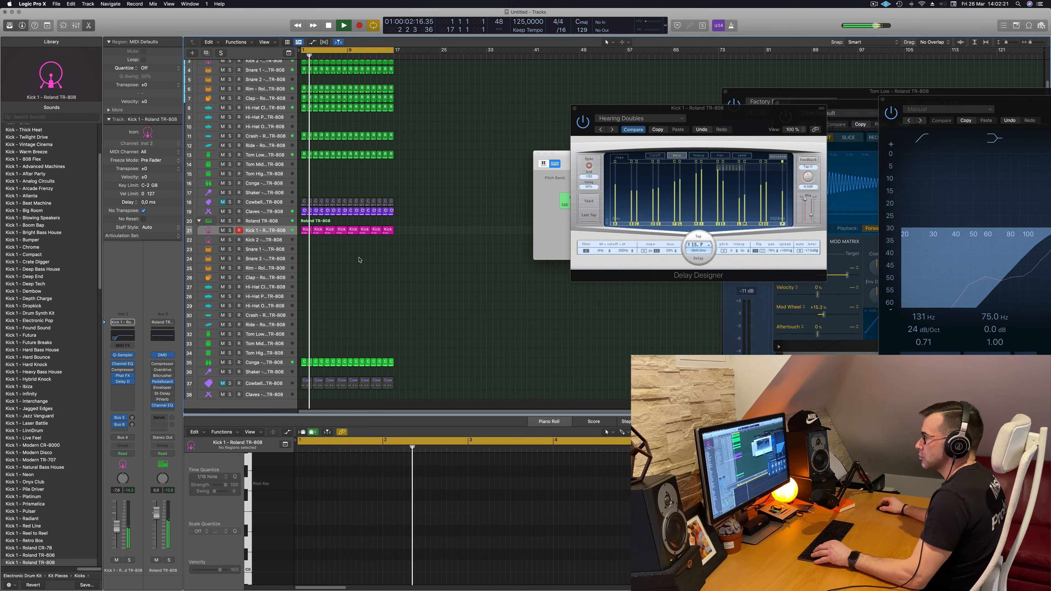
pyautogui.press('space')
pyautogui.press('space')
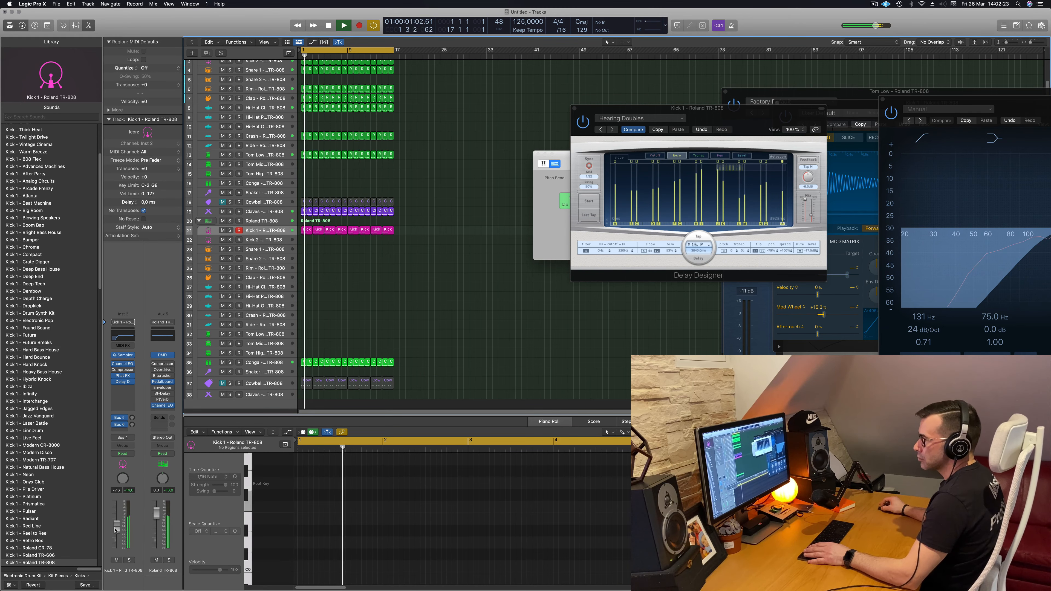
# Close the Delay Designer and Musical Typing windows to clear the arrangement.
pyautogui.moveTo(686, 108); pyautogui.dragTo(484, 138)
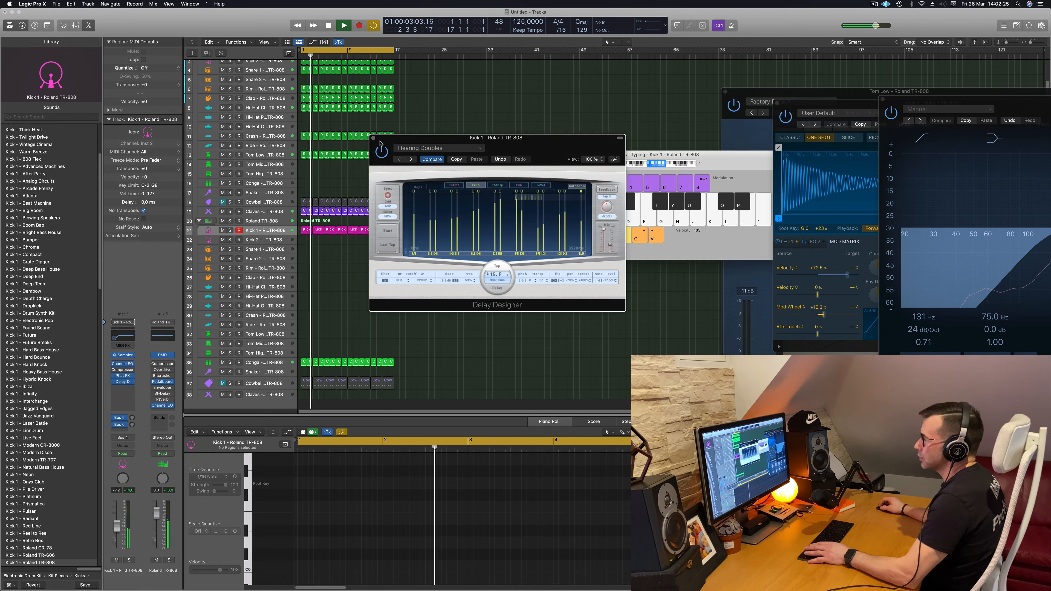
pyautogui.click(373, 139)
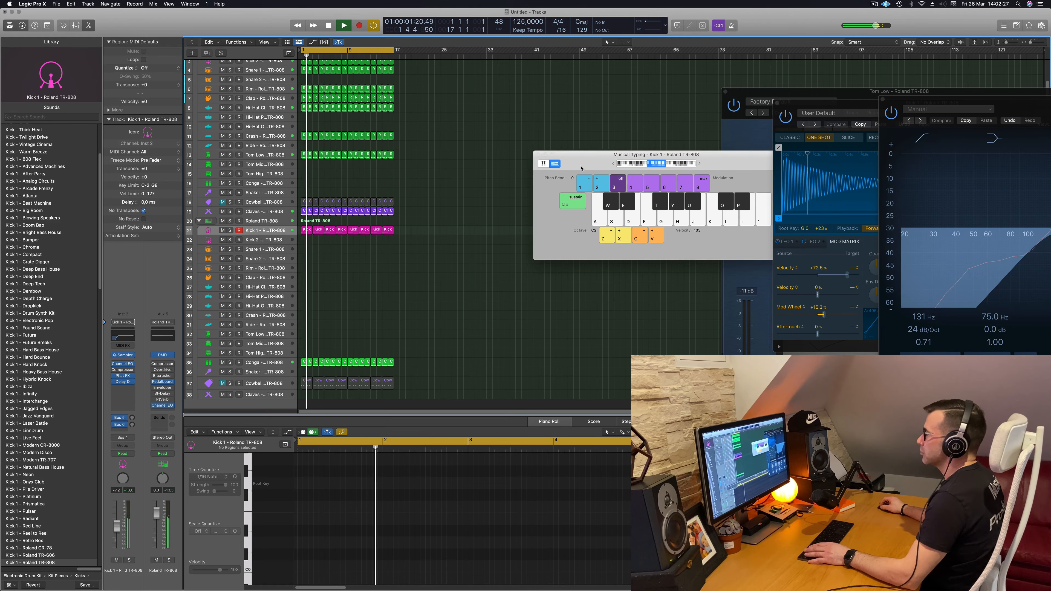
pyautogui.moveTo(602, 158); pyautogui.dragTo(518, 189)
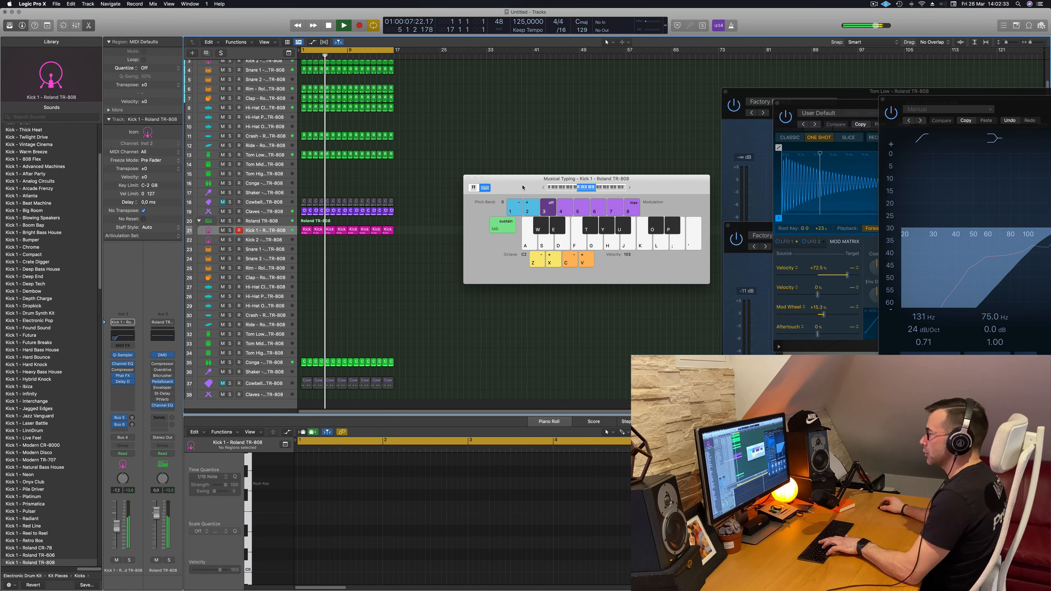
pyautogui.press('super+k')
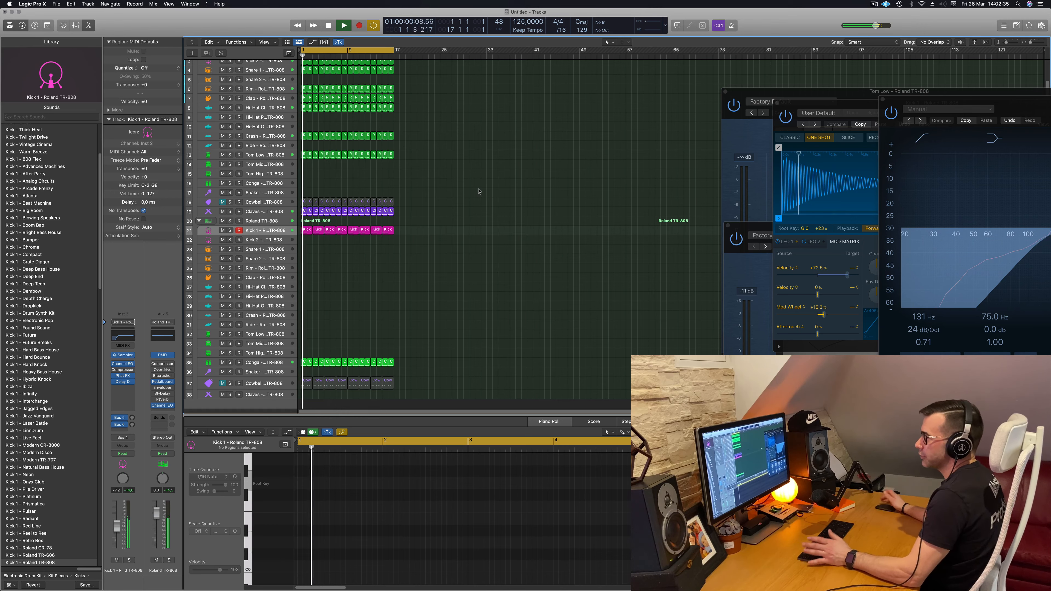
# Unmute the Cowbell on track 18 to audition it in the loop, and mute it again.
pyautogui.click(221, 203)
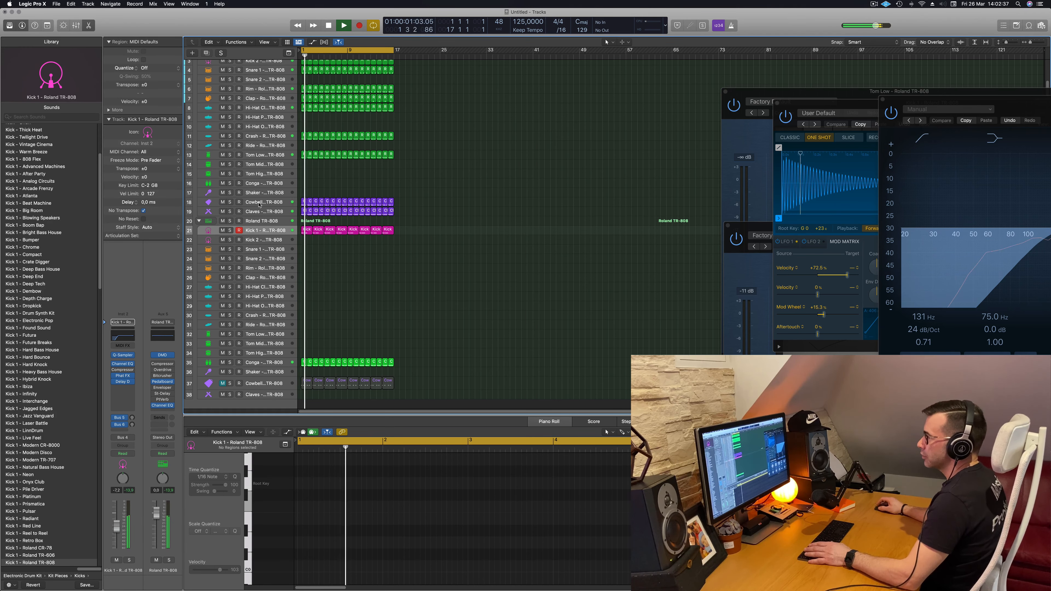
pyautogui.click(263, 201)
pyautogui.press('Return')
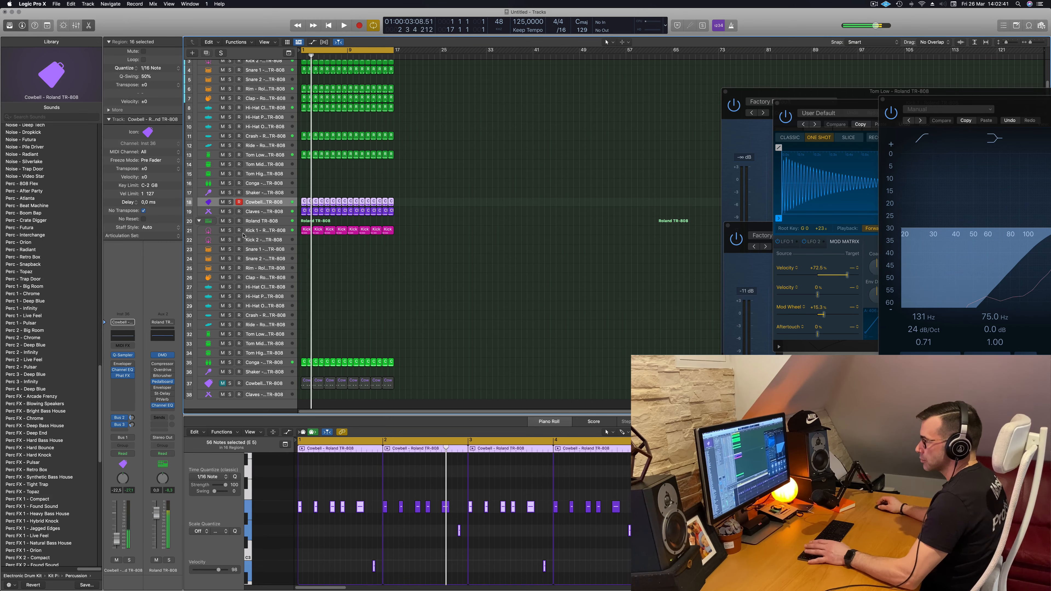
pyautogui.click(222, 202)
# Unmute the second kit's Cowbell on track 37 and select that track.
pyautogui.scroll(-1, 512, 281)
pyautogui.click(224, 372)
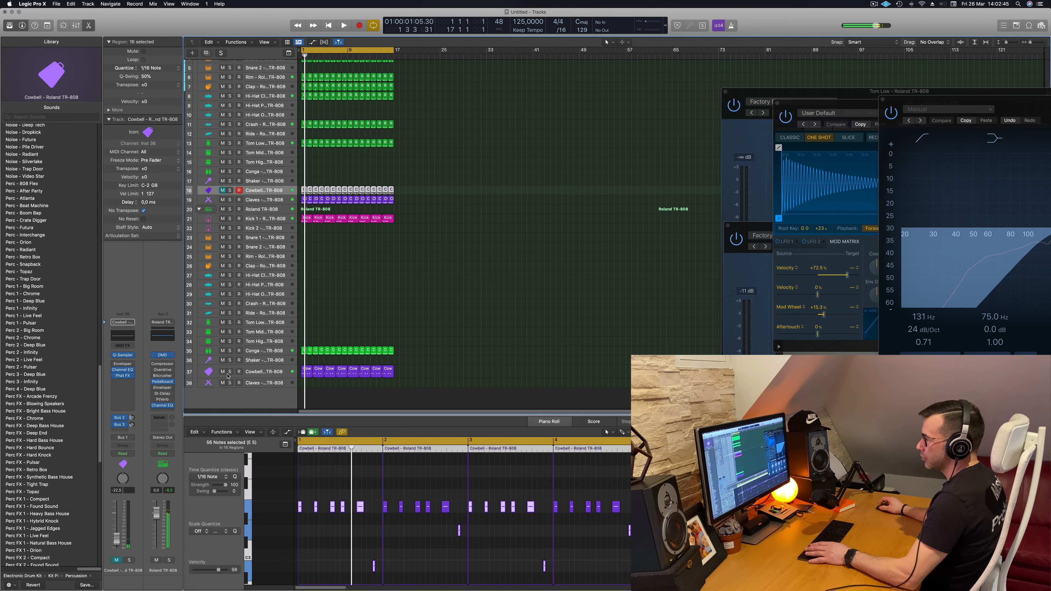
pyautogui.click(247, 372)
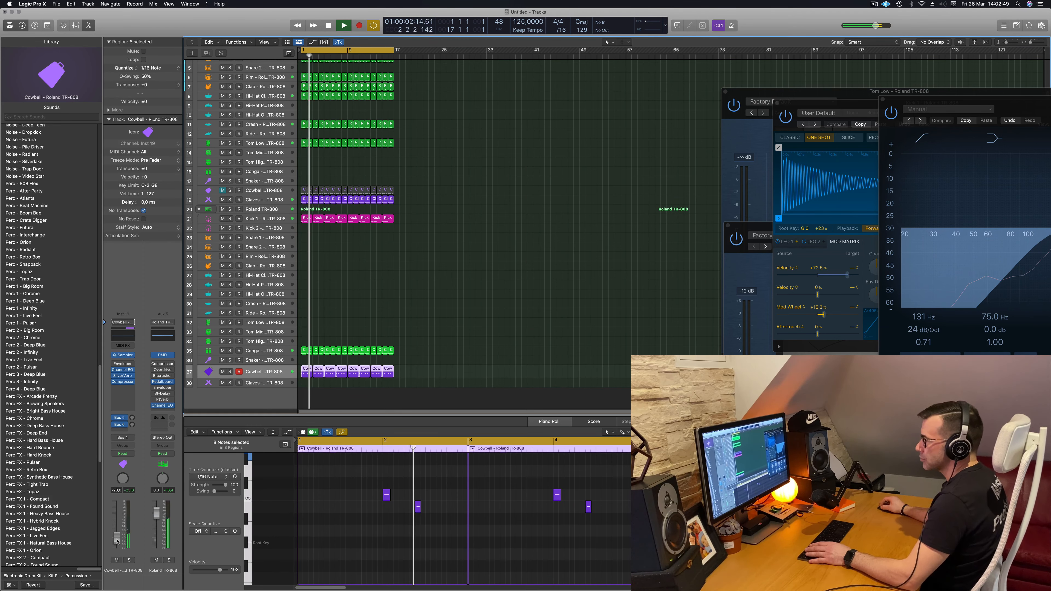
# Stop playback and copy the first one-bar Hi-Hat Closed region to bar 1 of the Hi-Hat Pedal track.
pyautogui.scroll(3, 470, 248)
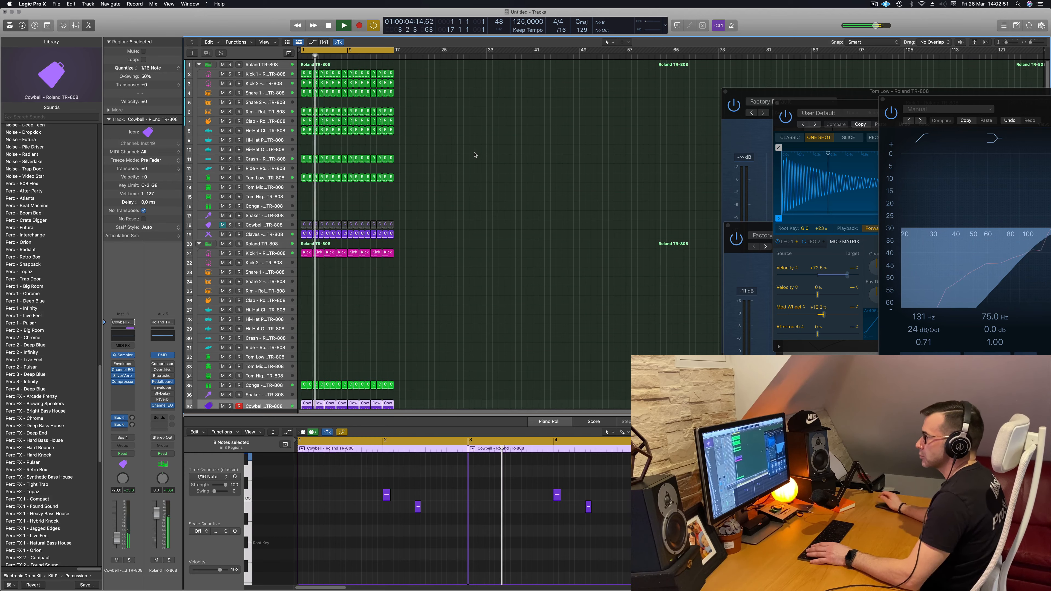
pyautogui.hscroll(5, 475, 155)
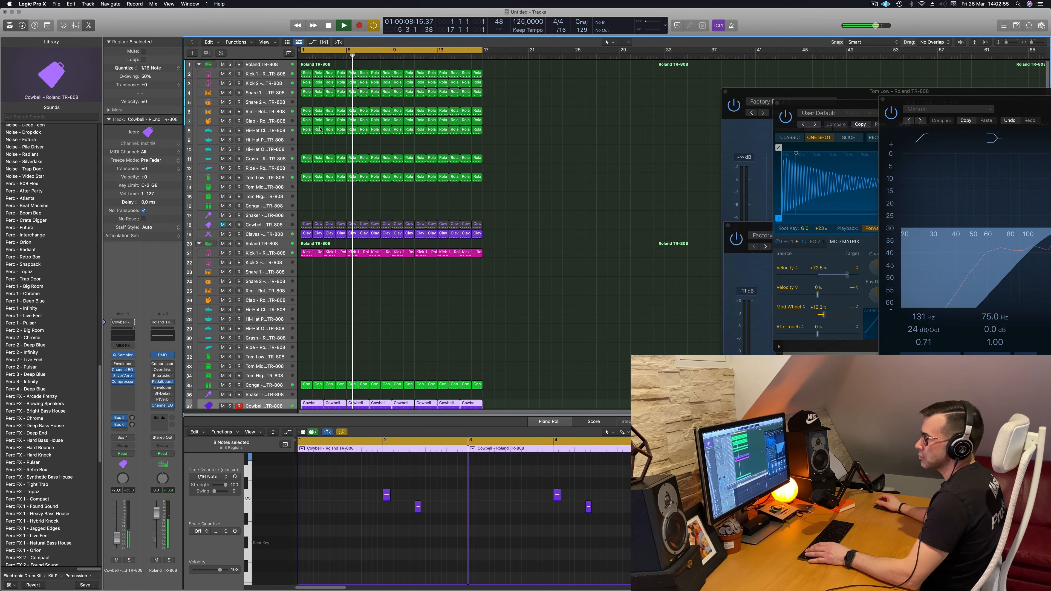
pyautogui.press('Return')
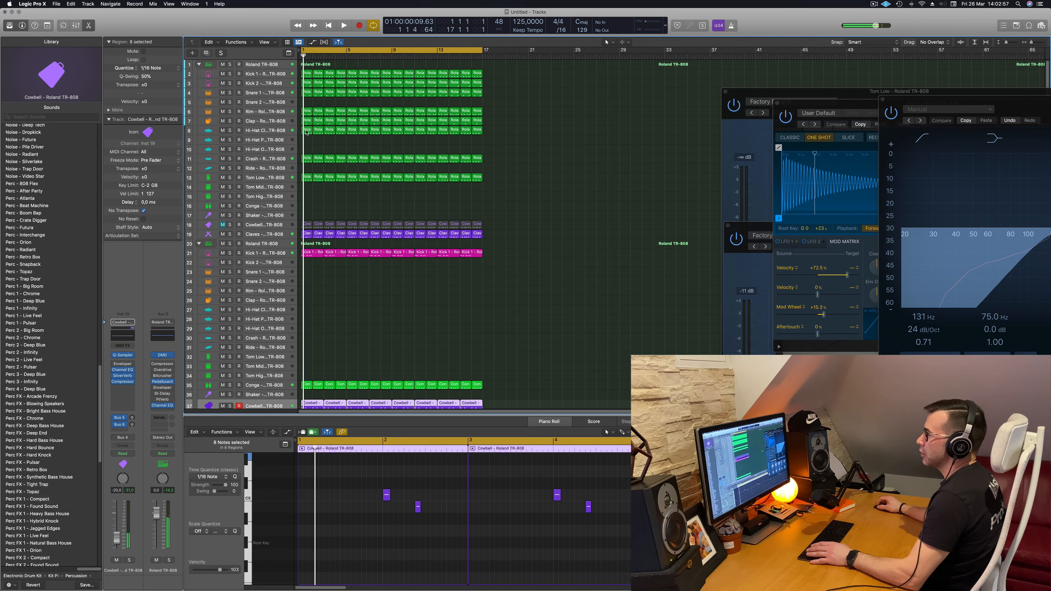
pyautogui.press('space')
pyautogui.click(307, 130)
pyautogui.moveTo(304, 135); pyautogui.dragTo(305, 142)
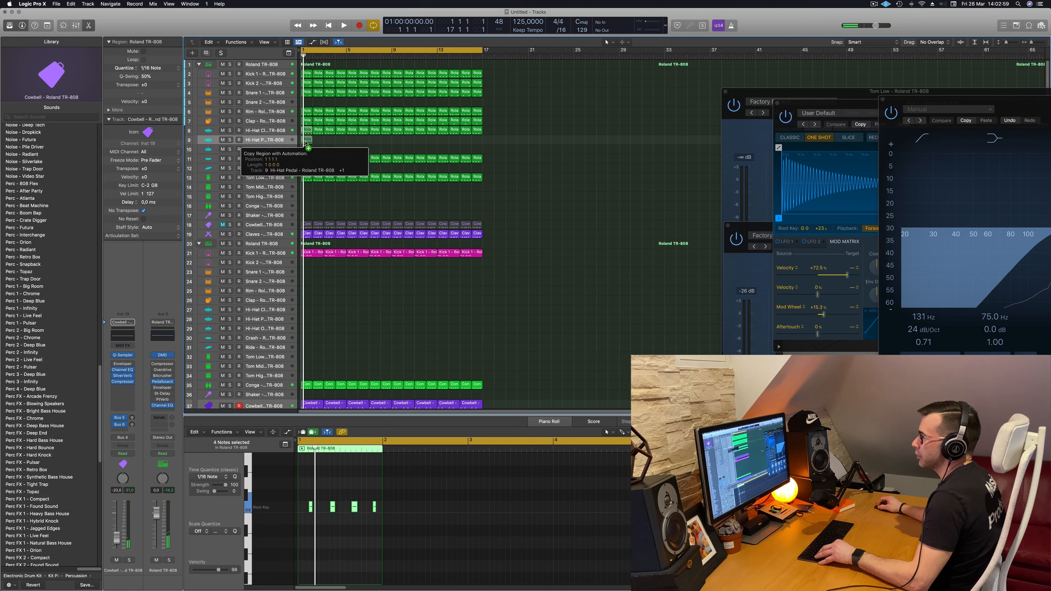
# Duplicate the Hi-Hat Pedal region's four notes onto each beat and again one sixteenth after each beat, and audition the pattern.
pyautogui.scroll(5, 353, 499)
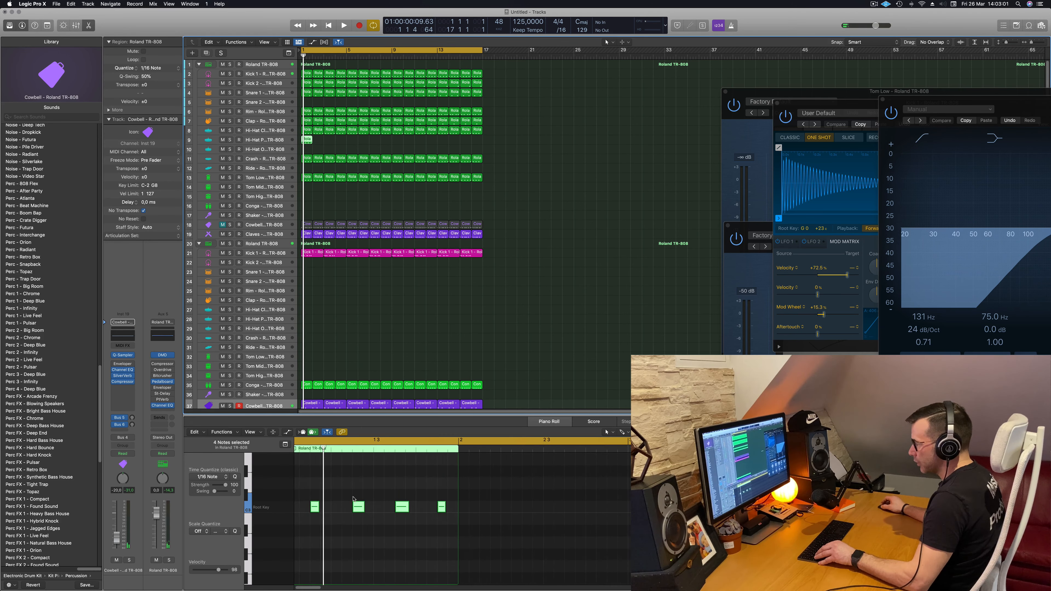
pyautogui.moveTo(363, 507); pyautogui.dragTo(360, 507)
pyautogui.hscroll(-1, 359, 507)
pyautogui.moveTo(365, 506); pyautogui.dragTo(343, 506)
pyautogui.moveTo(344, 506); pyautogui.dragTo(354, 506)
pyautogui.press('space')
pyautogui.press('space')
# Try to repeat the Hi-Hat Pedal pattern across the following bars, and undo the repeats.
pyautogui.press('super+r')
pyautogui.press('super+r')
pyautogui.press('super+r')
pyautogui.press('super+r')
pyautogui.press('super+r')
pyautogui.press('super+r')
pyautogui.press('super+r')
pyautogui.press('super+r')
pyautogui.press('super+r')
pyautogui.press('super+r')
pyautogui.press('super+r')
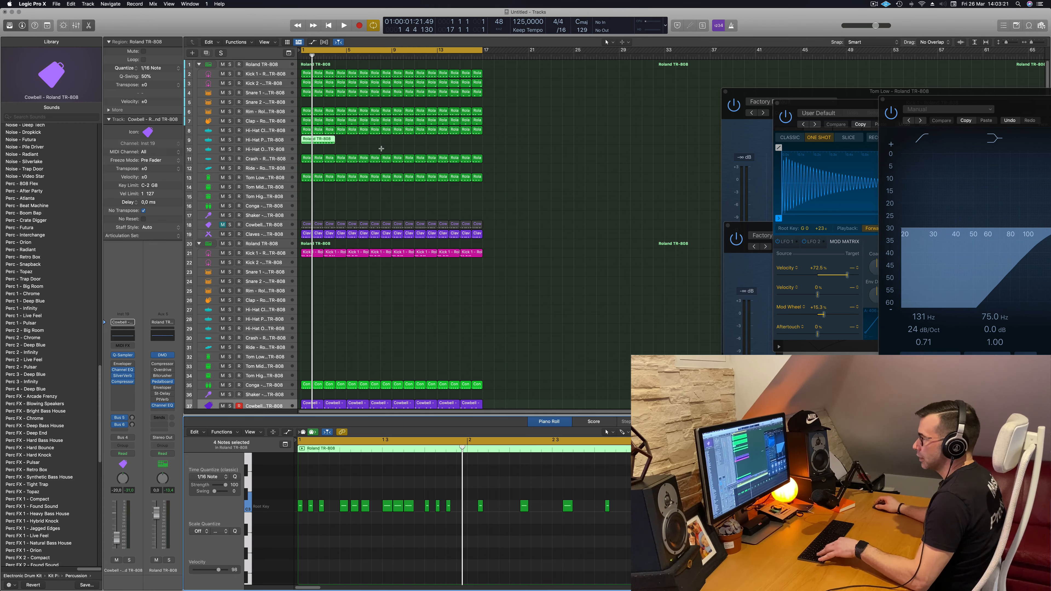
pyautogui.press('super+z')
# Select the one-bar Hi-Hat Pedal region and repeat it to fill the 16-bar loop.
pyautogui.click(318, 151)
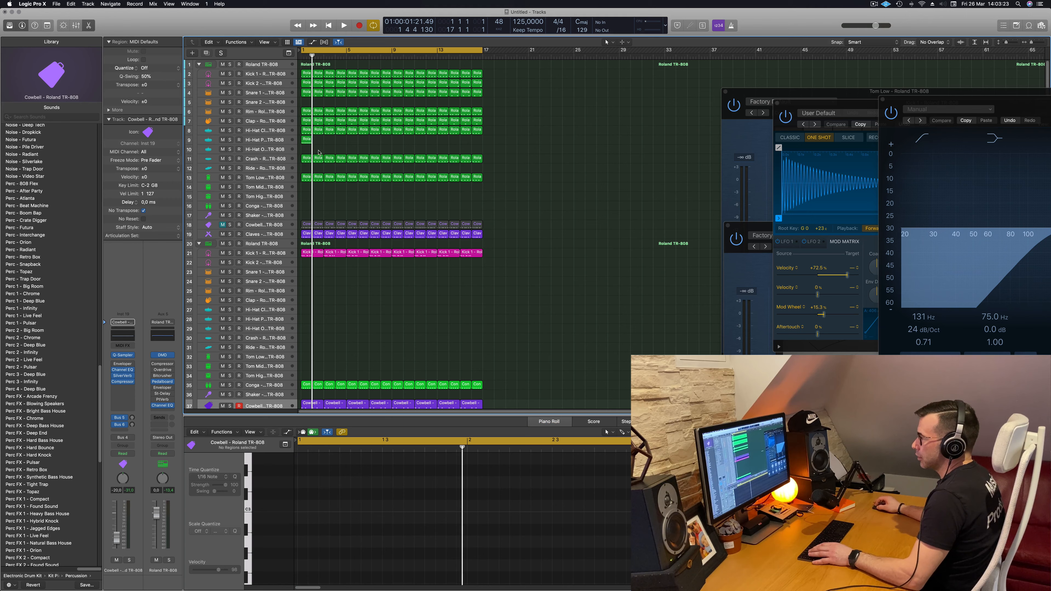
pyautogui.click(306, 140)
pyautogui.press('super+r')
pyautogui.press('super+r')
pyautogui.press('super+r')
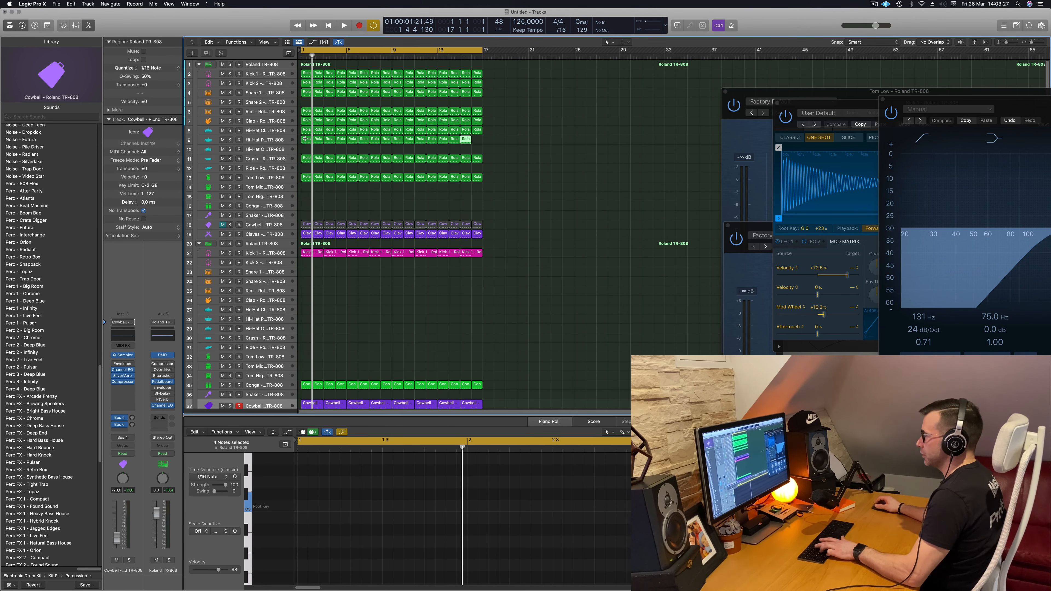
# Select the Hi-Hat Pedal track and play the loop to audition the added hi-hat part.
pyautogui.press('space')
pyautogui.click(271, 140)
pyautogui.press('space')
pyautogui.press('space')
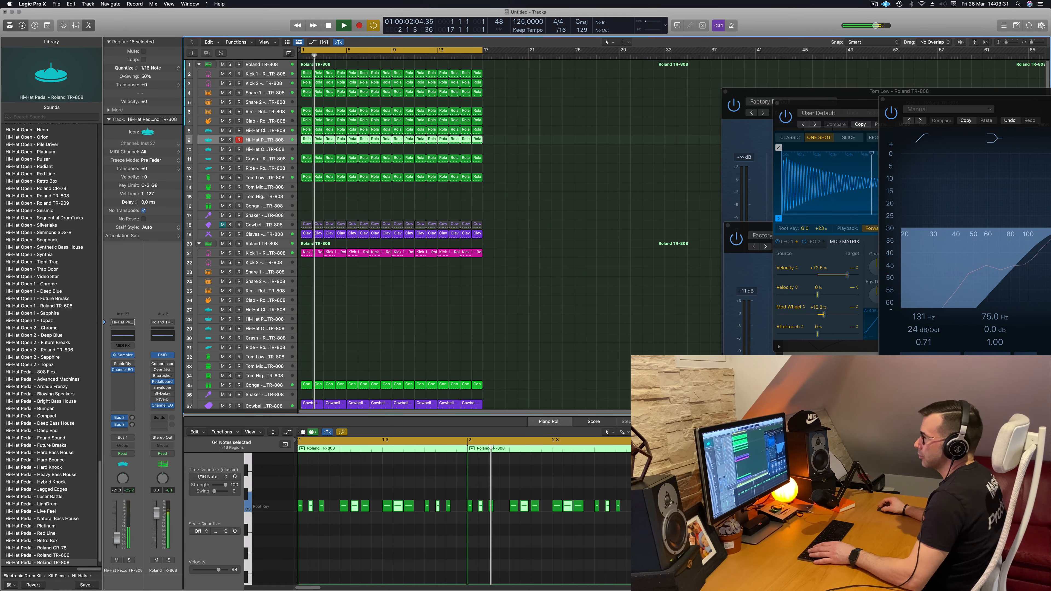
pyautogui.click(385, 364)
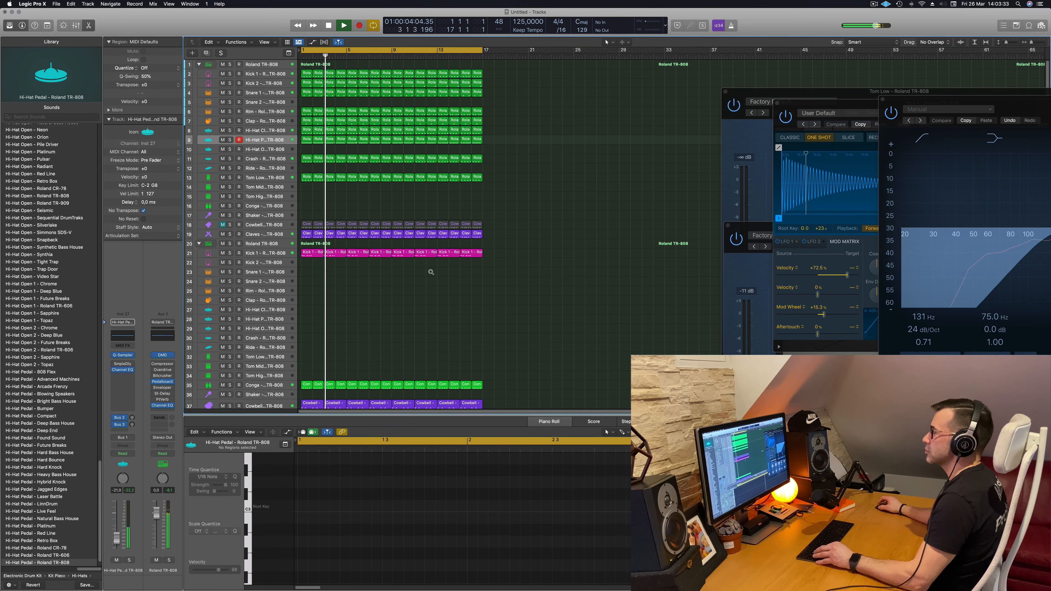
pyautogui.press('super+Right')
pyautogui.press('super+Left')
pyautogui.scroll(-3, 392, 293)
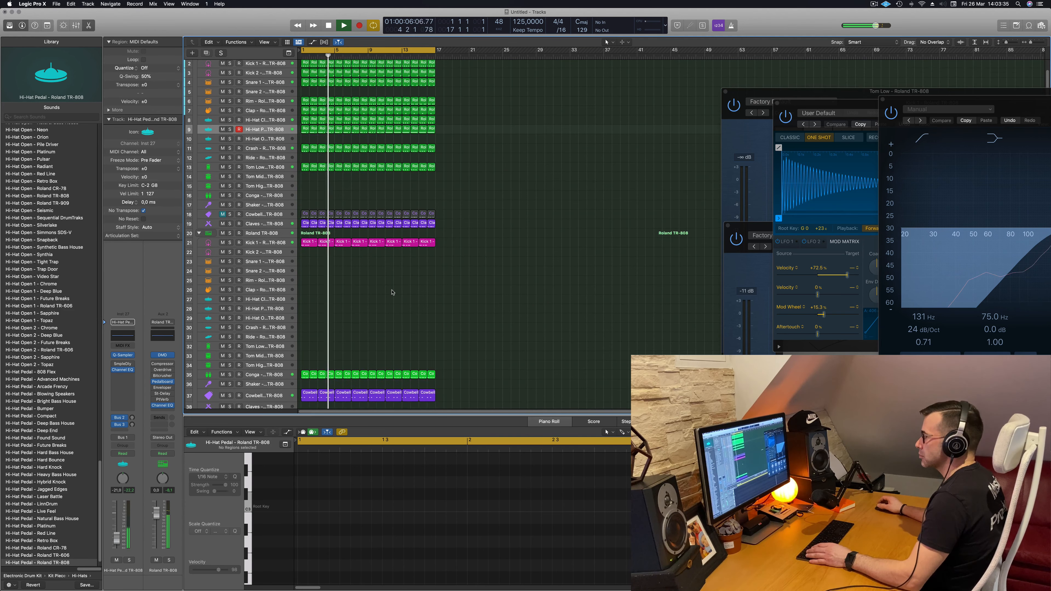
# Select the Hi-Hat Open track in the second Roland TR-808 kit, open Musical Typing and play the loop.
pyautogui.scroll(-1, 290, 249)
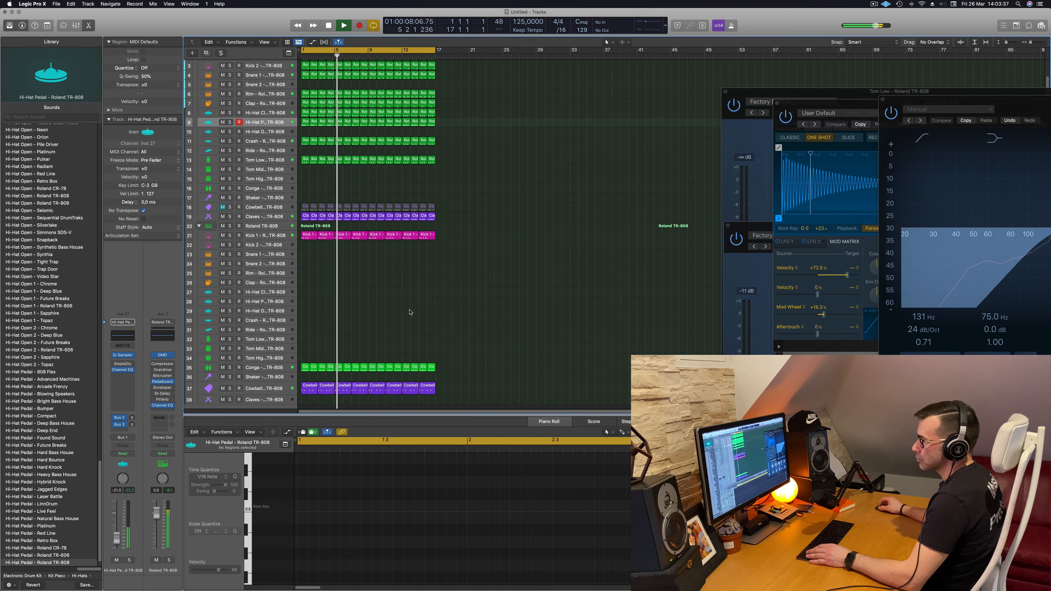
pyautogui.scroll(-1, 385, 285)
pyautogui.click(264, 314)
pyautogui.press('h')
pyautogui.press('space')
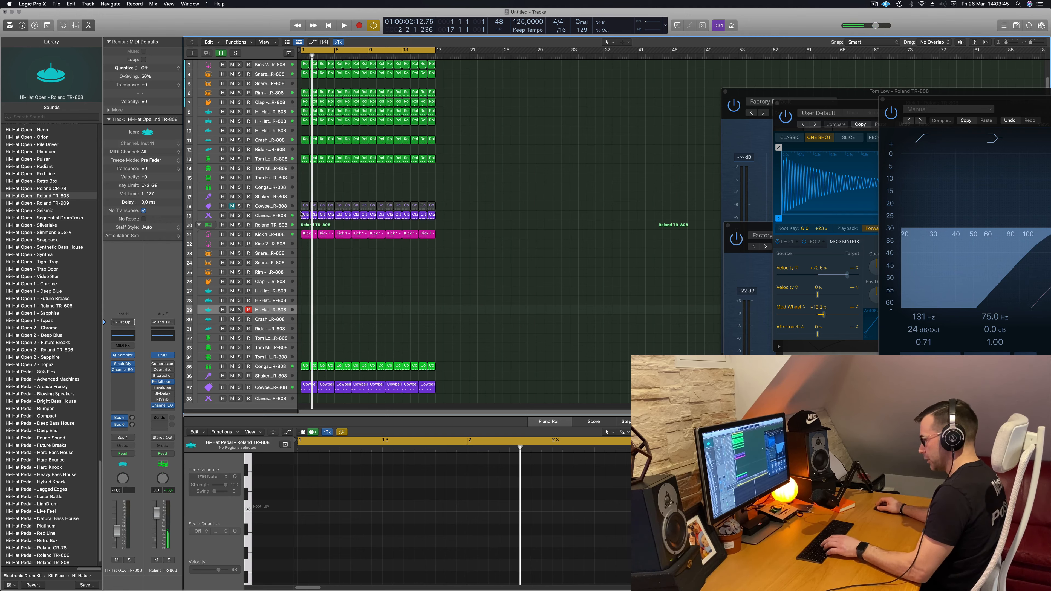
pyautogui.press('super+k')
pyautogui.press('space')
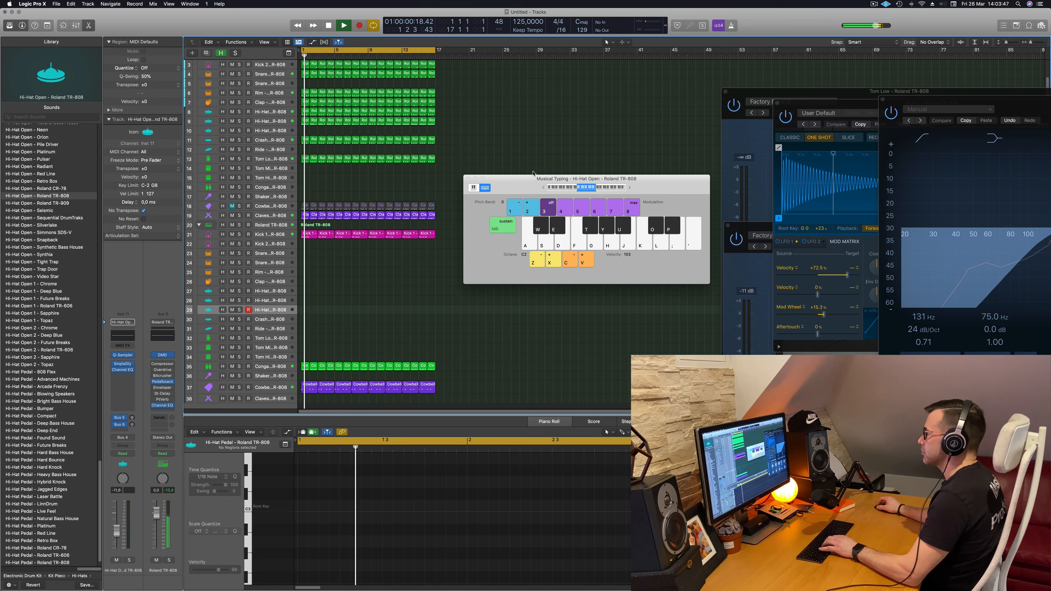
# Audition Hi-Hat Open notes in several octaves over the loop, and set the Musical Typing octave to C0.
pyautogui.press('h')
pyautogui.click(629, 188)
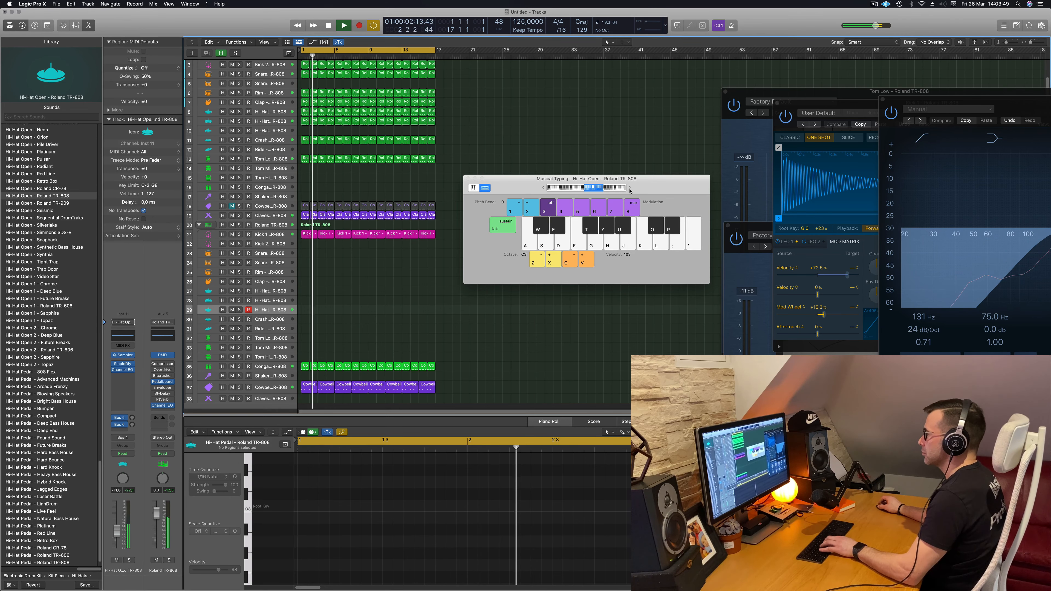
pyautogui.press('h')
pyautogui.press('a')
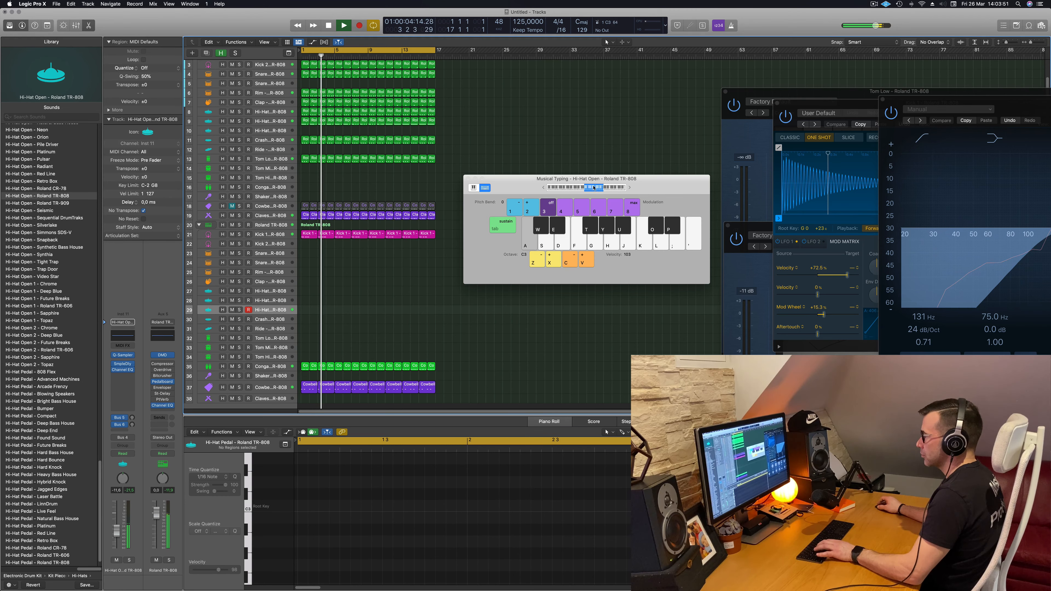
pyautogui.press('d')
pyautogui.click(570, 189)
pyautogui.press('d')
pyautogui.press('d')
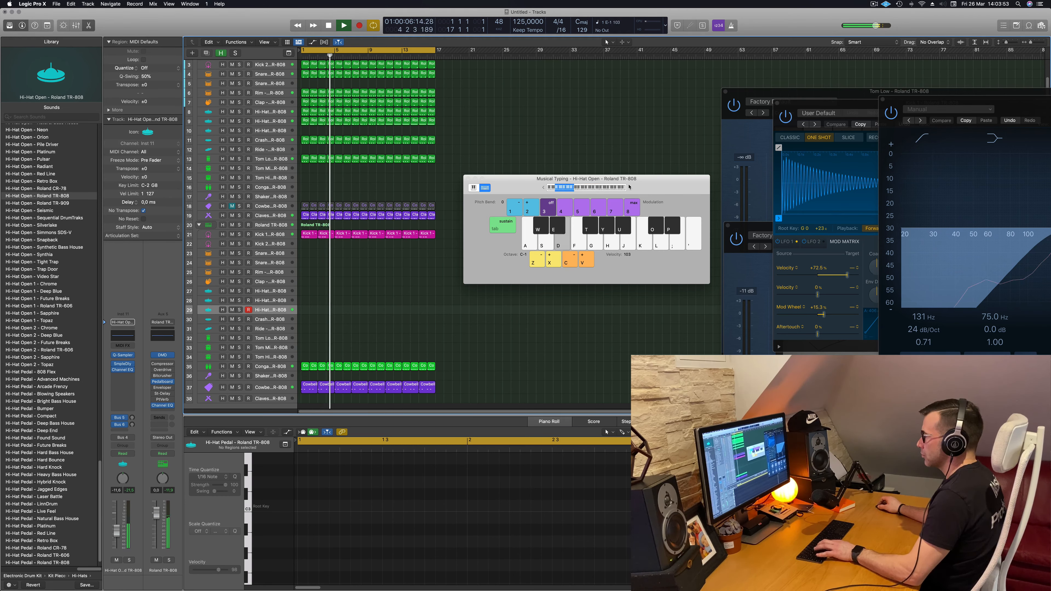
pyautogui.press('f')
# Record a short Hi-Hat Open pattern from about bar 8, alternating between the notes F and G.
pyautogui.press('r')
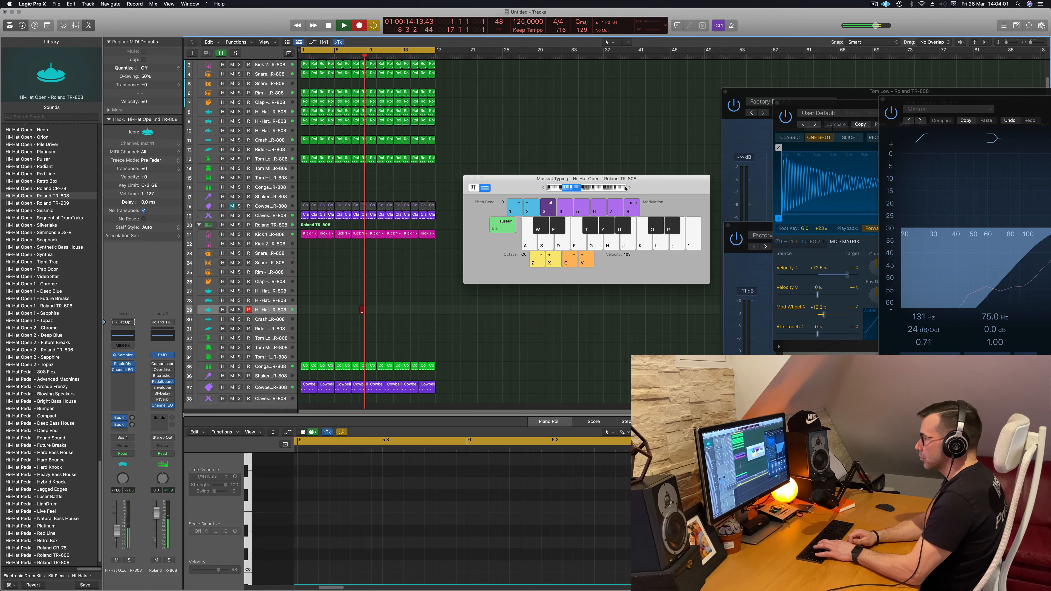
pyautogui.press('f')
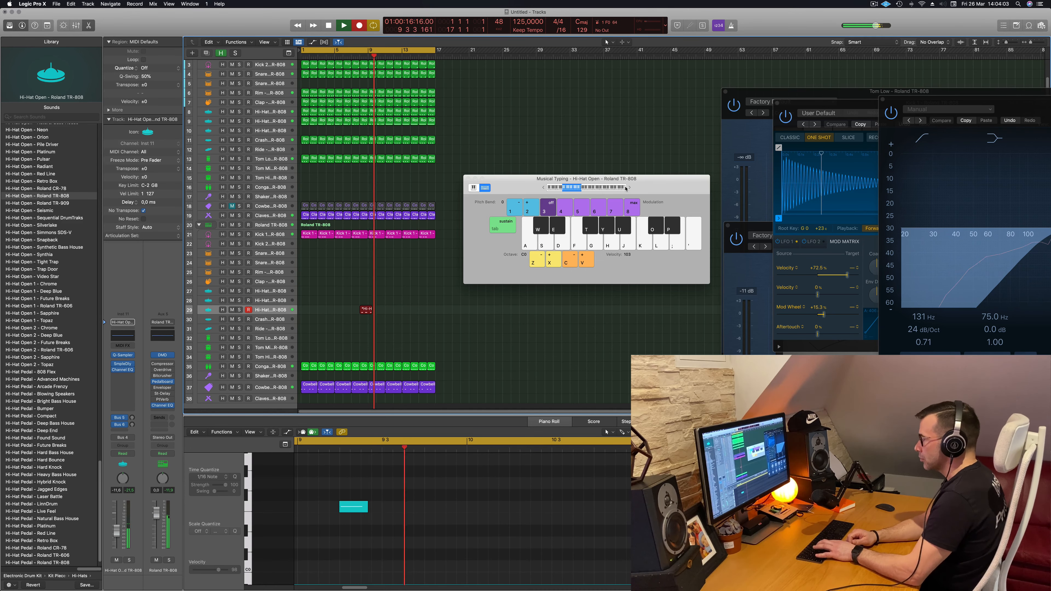
pyautogui.press('g')
pyautogui.press('g')
pyautogui.press('f')
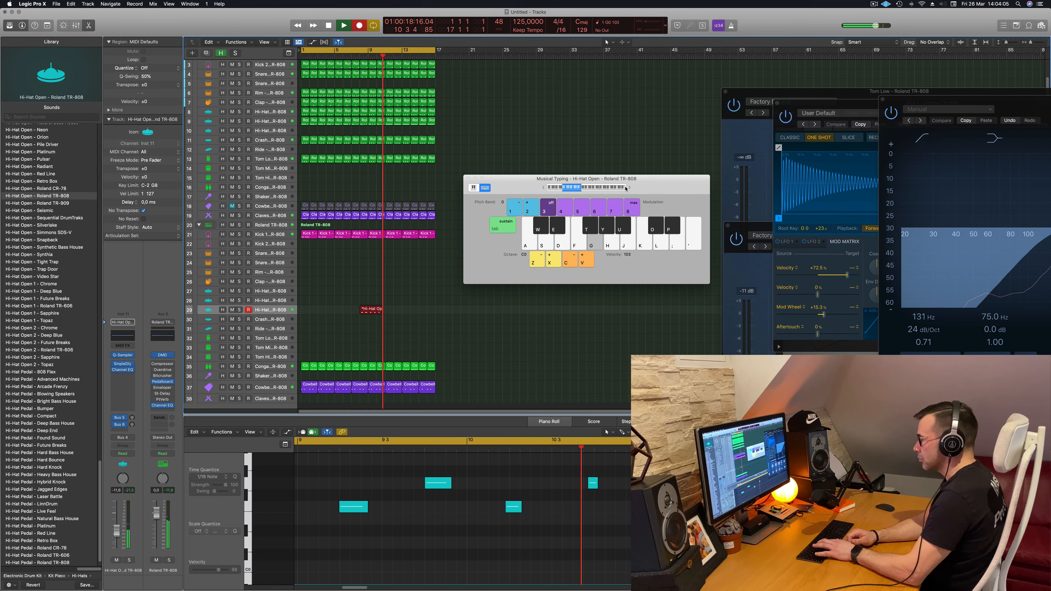
pyautogui.press('g')
pyautogui.press('space')
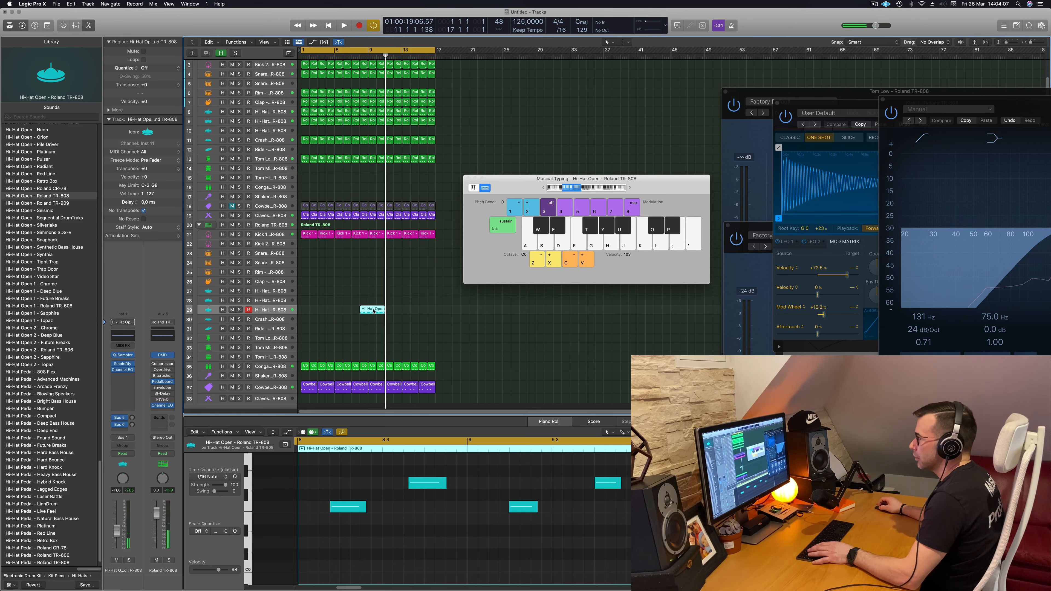
# Move the recorded Hi-Hat Open region to bar 1 and quantize all its notes to 1/16.
pyautogui.moveTo(364, 309); pyautogui.dragTo(306, 313)
pyautogui.press('space')
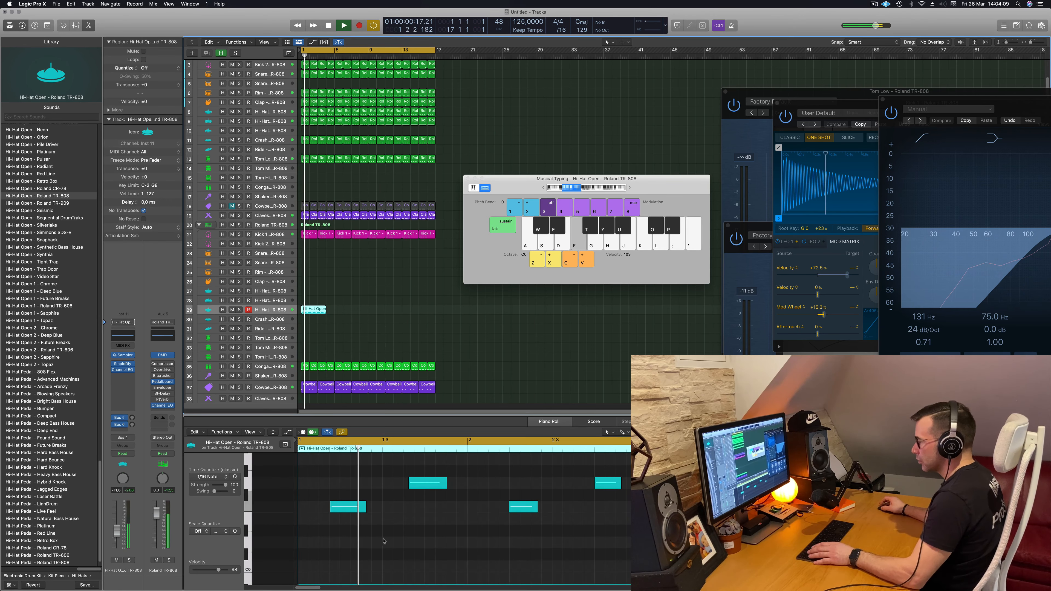
pyautogui.click(381, 548)
pyautogui.press('super+a')
pyautogui.press('q')
pyautogui.press('space')
# Trim the Hi-Hat Open region to two bars, copy it to fill the 16-bar loop and replay it.
pyautogui.moveTo(325, 312); pyautogui.dragTo(317, 313)
pyautogui.moveTo(310, 310); pyautogui.dragTo(327, 310)
pyautogui.moveTo(348, 315); pyautogui.dragTo(311, 309)
pyautogui.moveTo(314, 309); pyautogui.dragTo(381, 311)
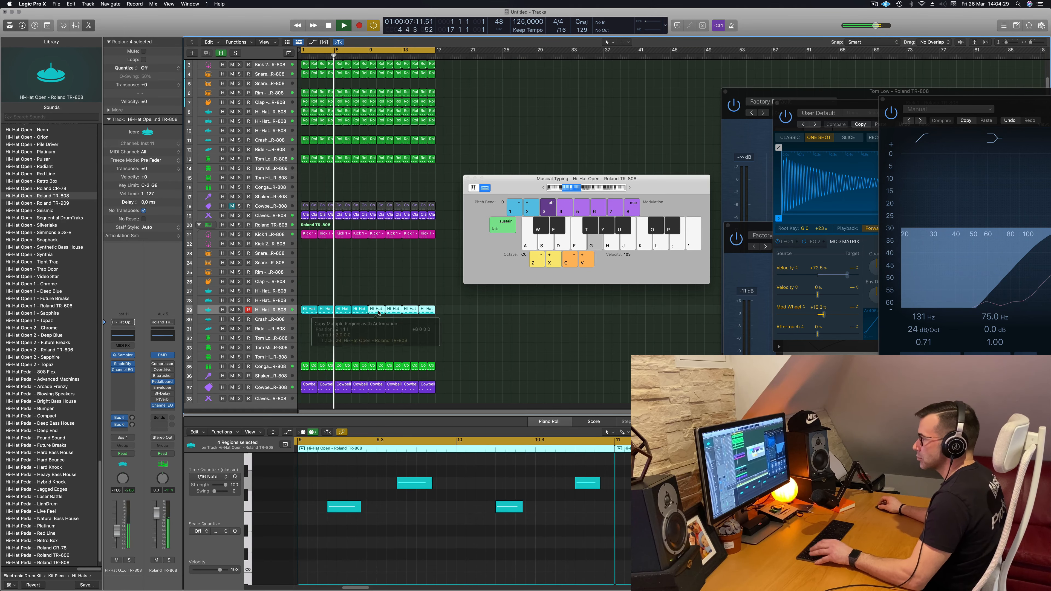
pyautogui.press('space')
pyautogui.press('space')
# Adjust the Hi-Hat Open track's delay send on Bus 6 and reverb send on Bus 5 during playback.
pyautogui.click(132, 424)
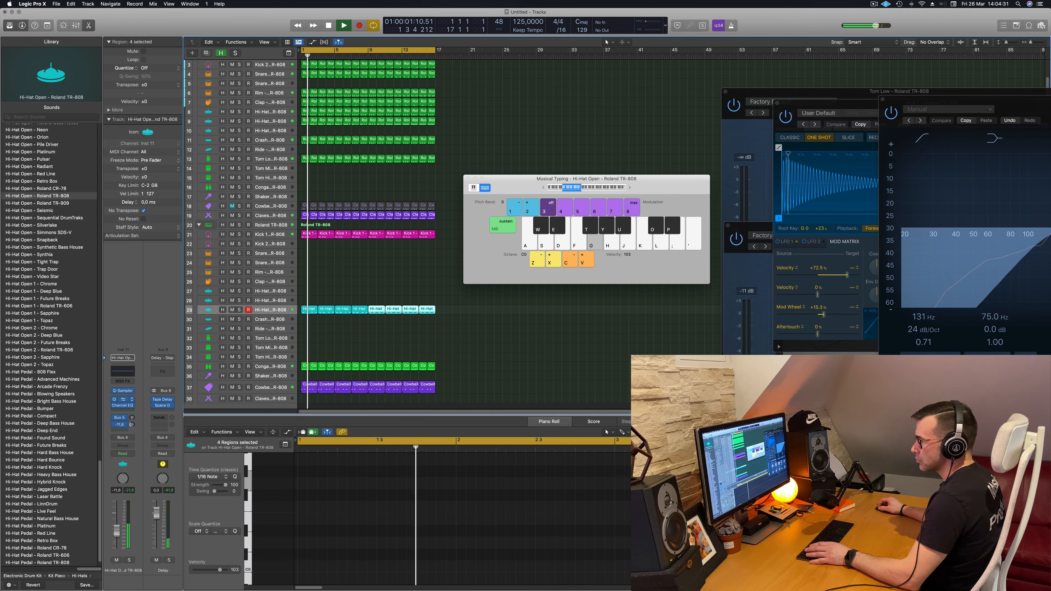
pyautogui.click(131, 417)
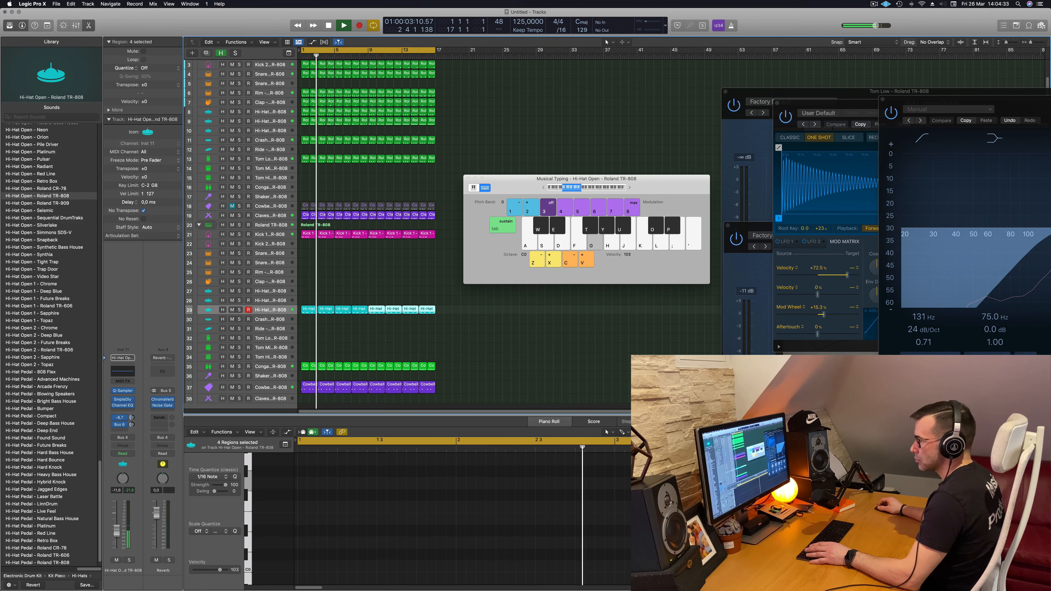
pyautogui.moveTo(136, 407); pyautogui.dragTo(140, 402)
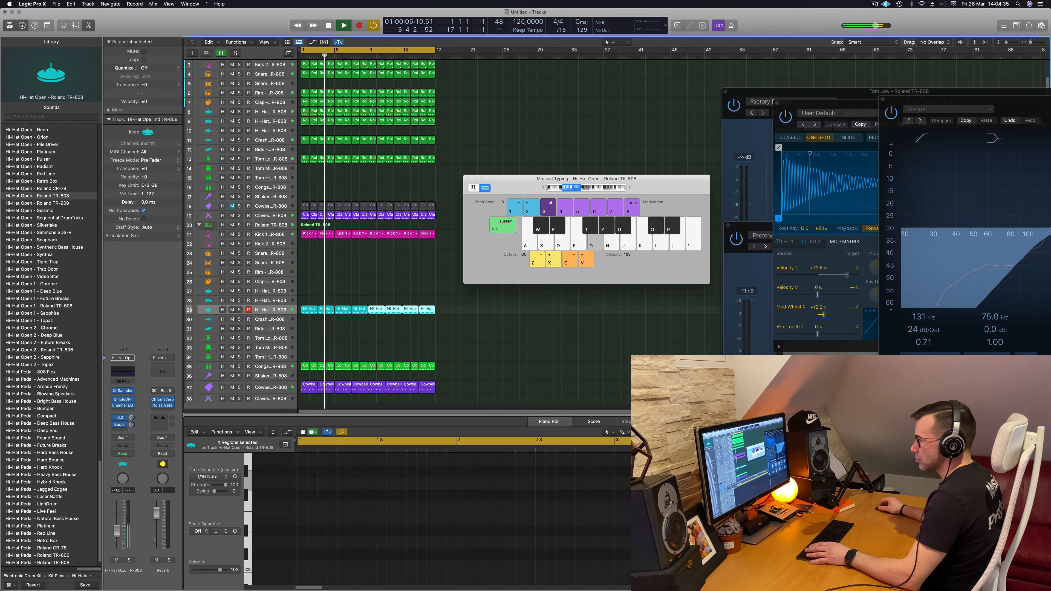
pyautogui.click(154, 406)
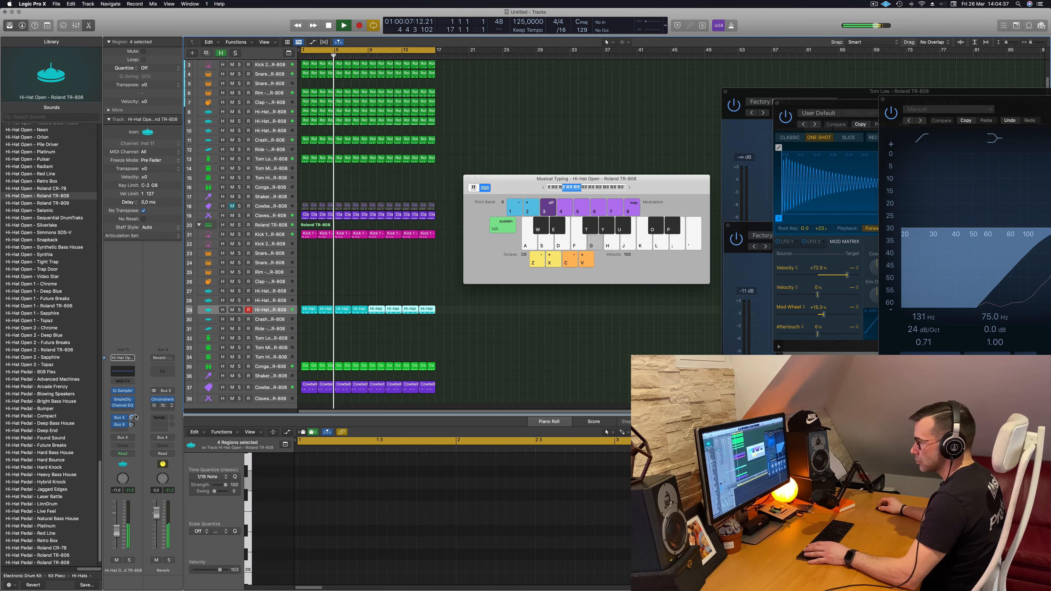
pyautogui.moveTo(131, 418); pyautogui.dragTo(132, 422)
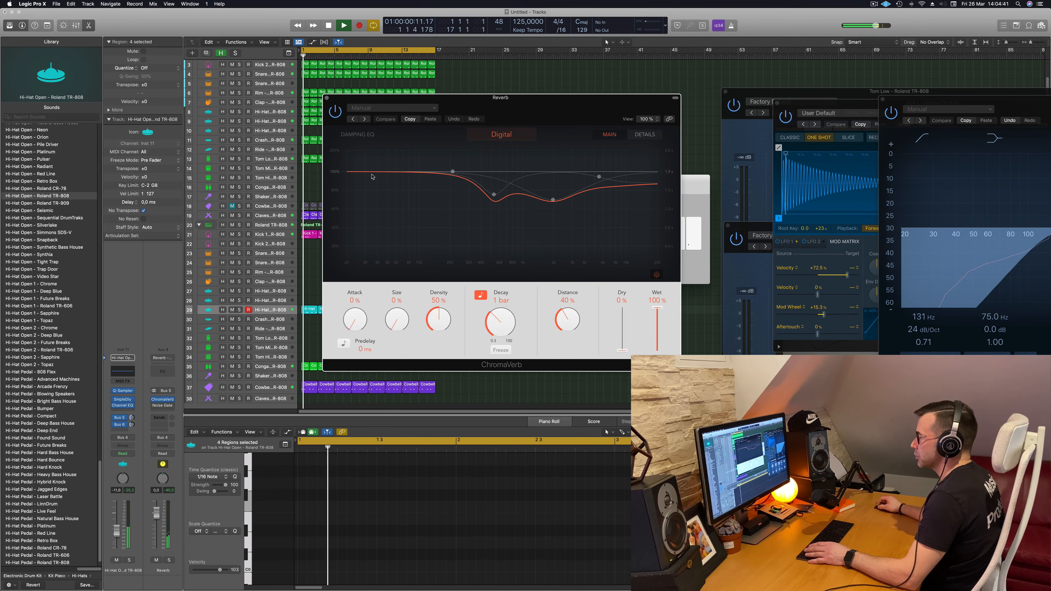
# Load the Cave preset in the Reverb channel's ChromaVerb and readjust the Hi-Hat Open reverb send.
pyautogui.moveTo(443, 319); pyautogui.dragTo(445, 266)
pyautogui.click(392, 109)
pyautogui.moveTo(418, 256)
pyautogui.click(499, 256)
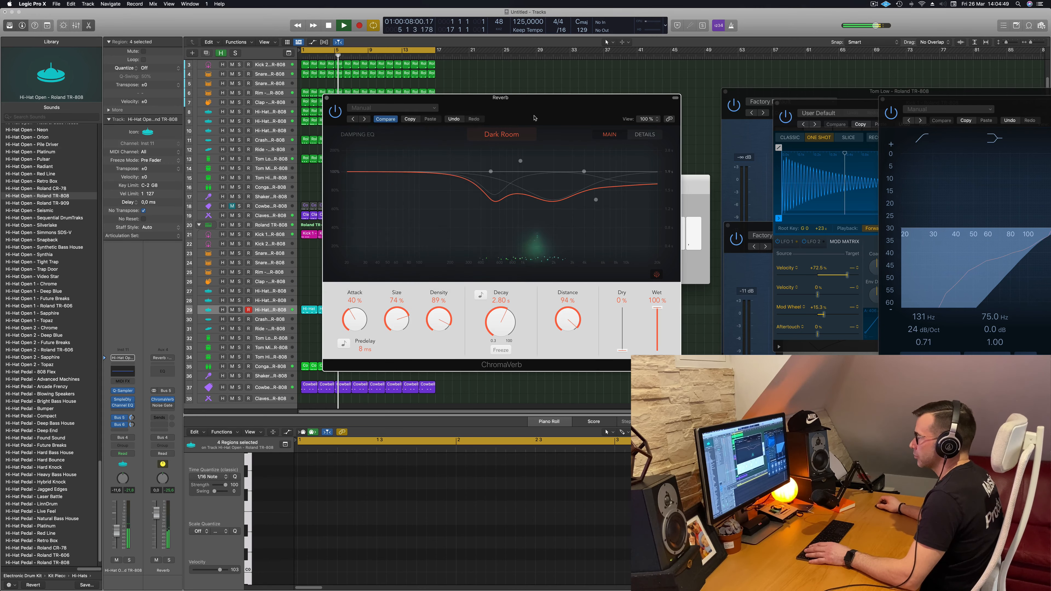
pyautogui.moveTo(528, 110); pyautogui.dragTo(566, 149)
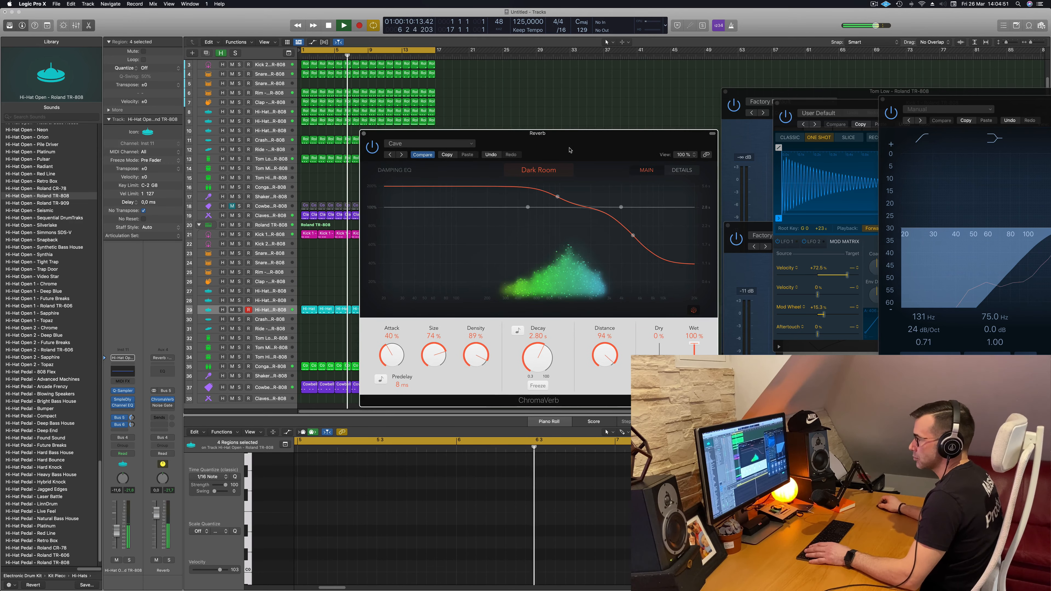
pyautogui.press('Return')
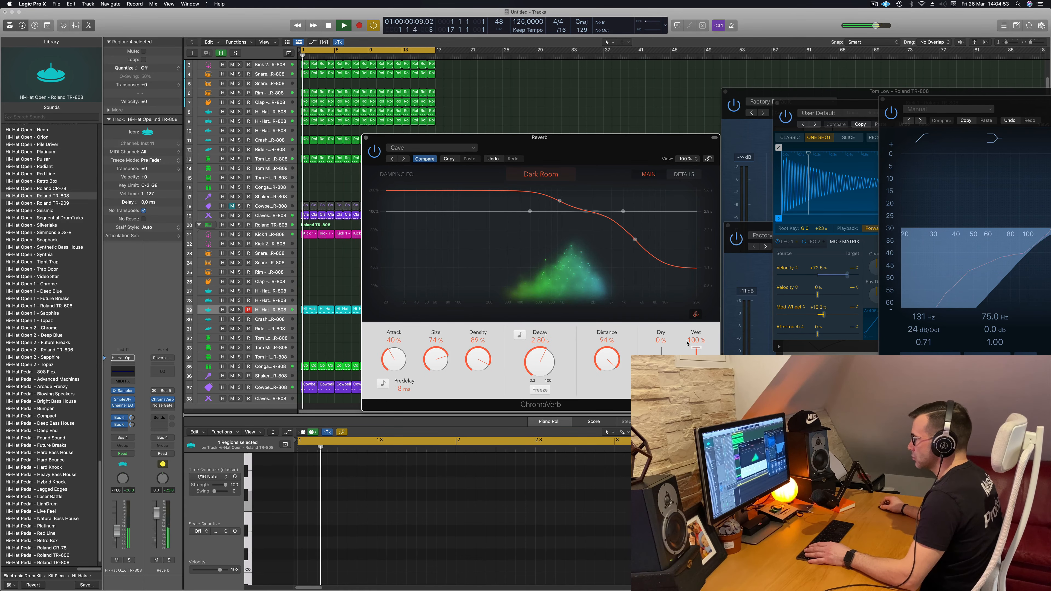
pyautogui.moveTo(132, 417); pyautogui.dragTo(131, 423)
pyautogui.press('Return')
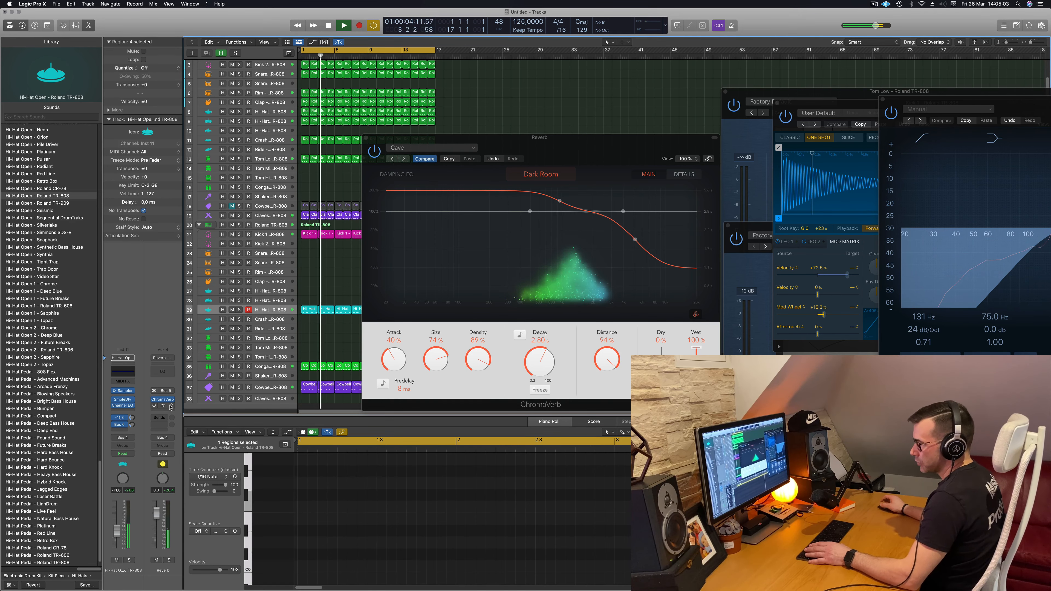
# Replace the Reverb channel's Noise Gate with a stereo Compressor and set its side chain to Inst 1.
pyautogui.click(165, 405)
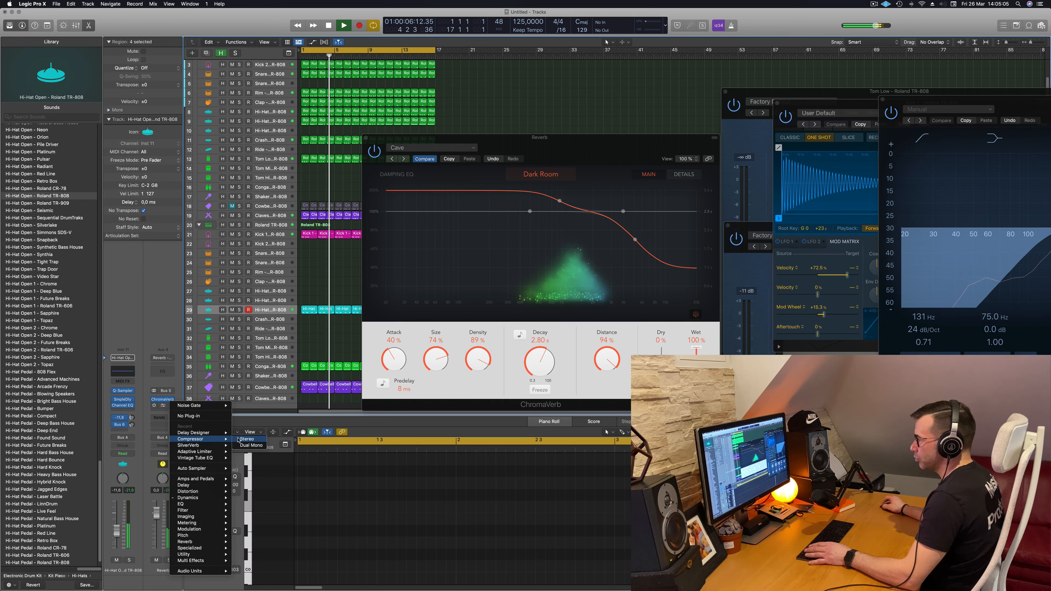
pyautogui.click(178, 439)
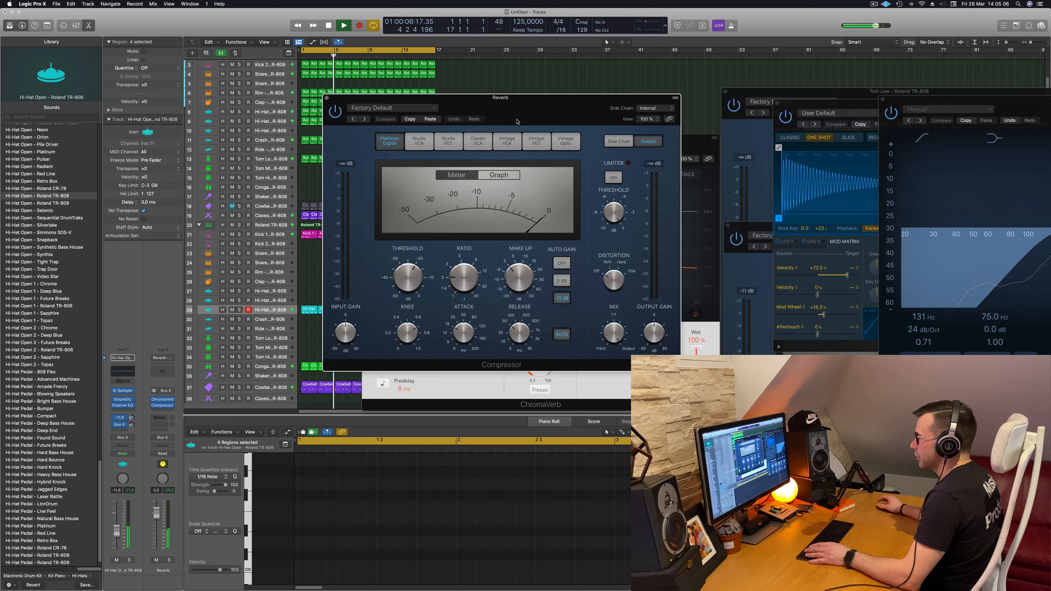
pyautogui.click(655, 108)
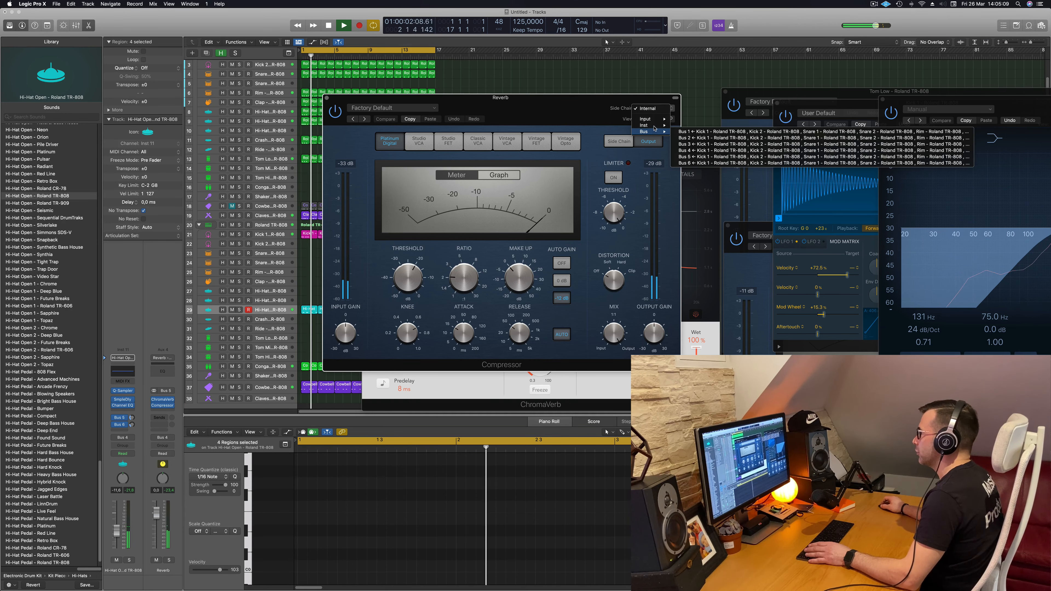
pyautogui.click(686, 125)
pyautogui.moveTo(486, 316); pyautogui.dragTo(589, 327)
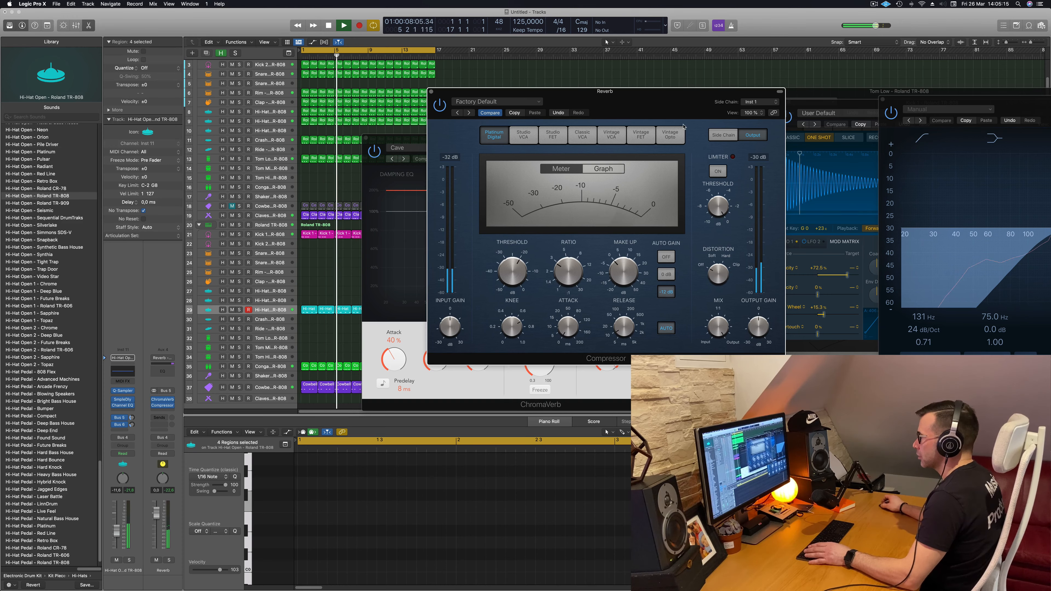
pyautogui.moveTo(520, 91); pyautogui.dragTo(561, 114)
pyautogui.click(471, 114)
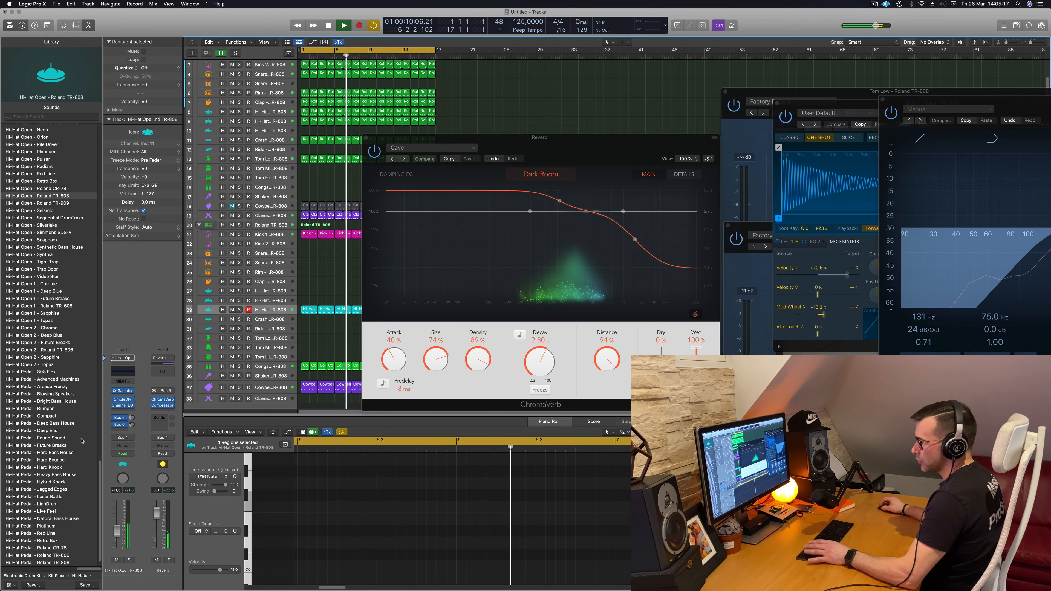
# Rebalance the Hi-Hat Open delay and reverb sends, replay the loop and close ChromaVerb.
pyautogui.click(132, 425)
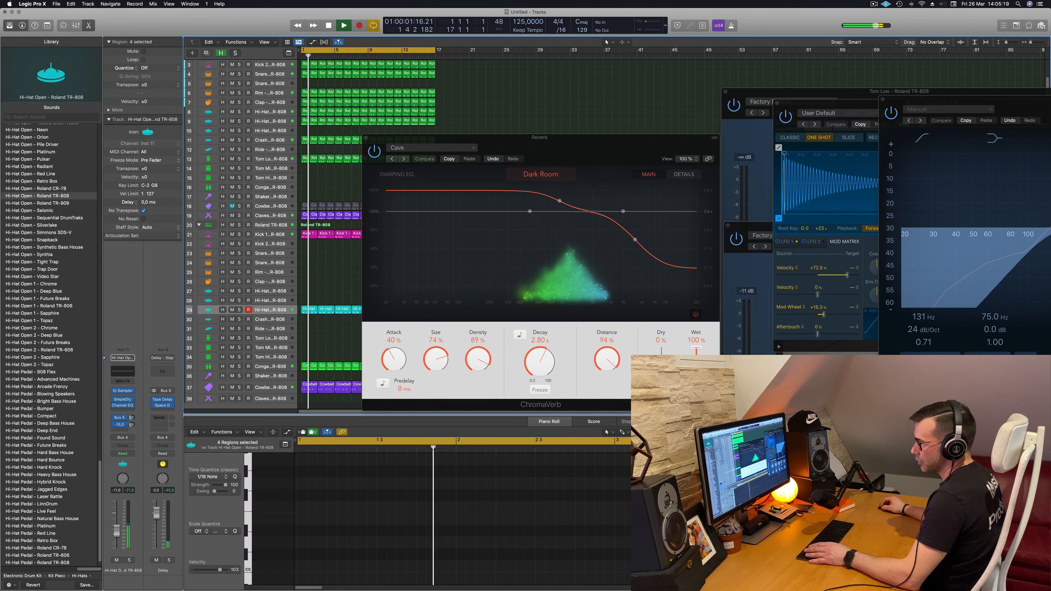
pyautogui.click(133, 417)
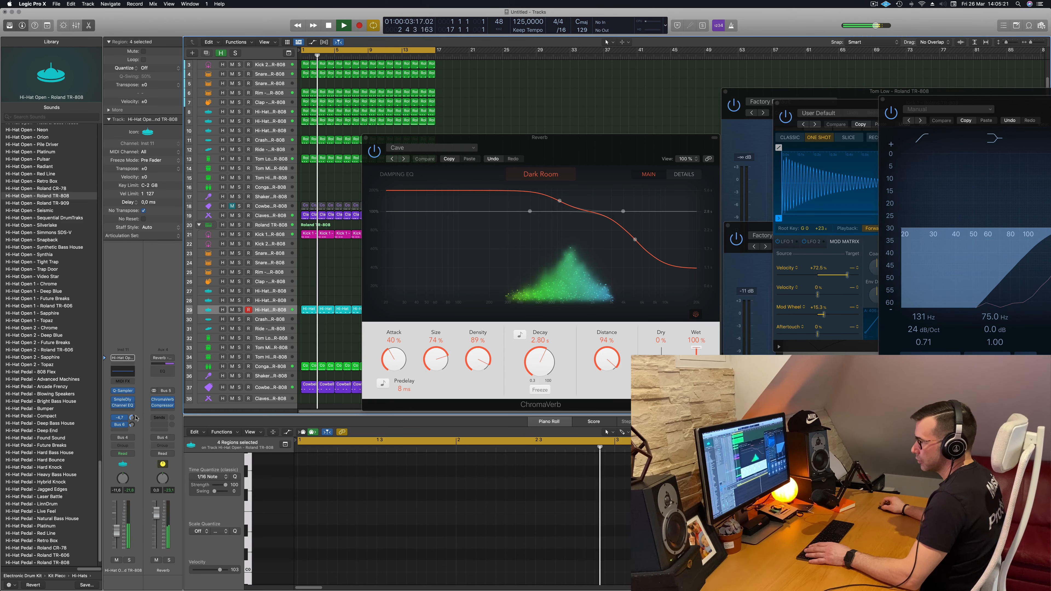
pyautogui.moveTo(132, 417); pyautogui.dragTo(132, 418)
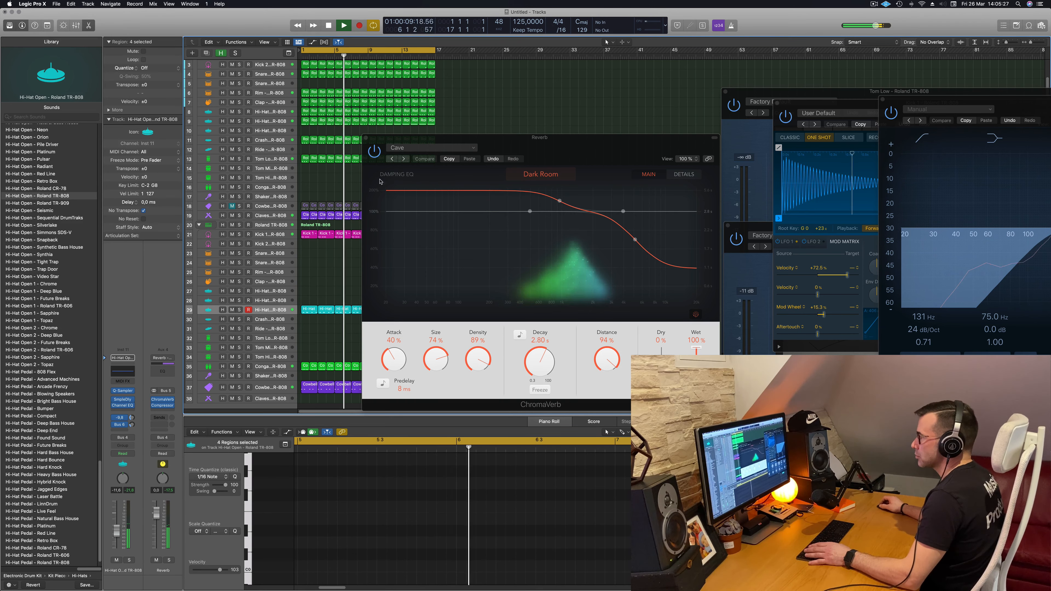
pyautogui.click(596, 138)
pyautogui.press('space')
pyautogui.press('space')
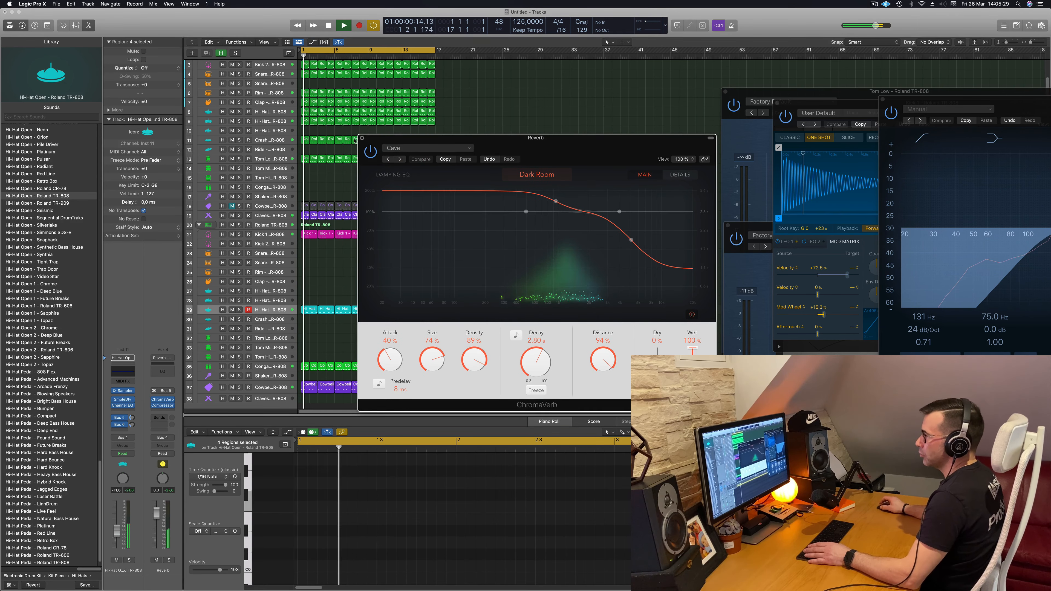
pyautogui.click(365, 137)
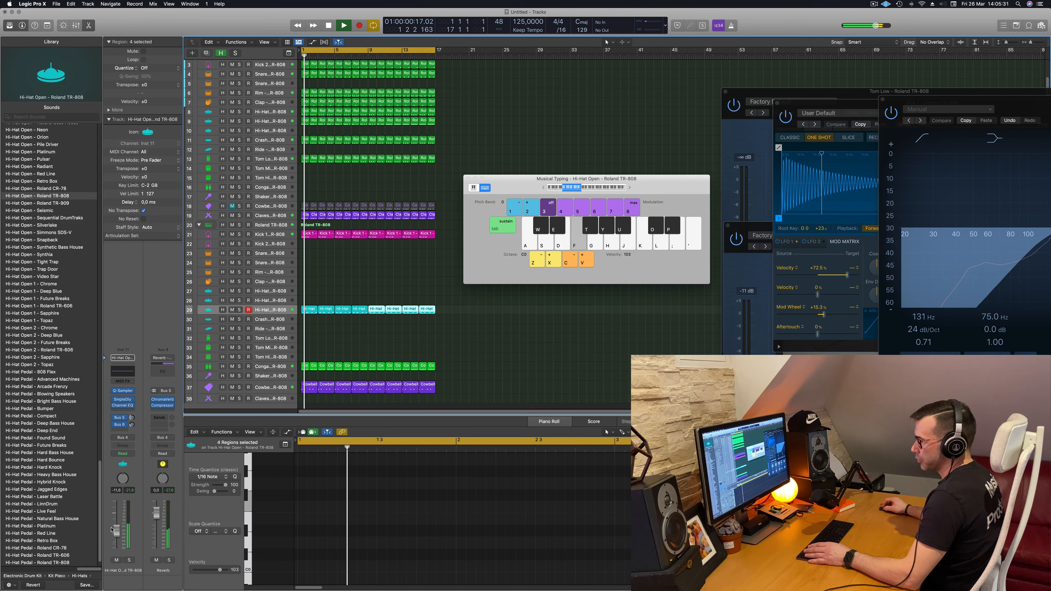